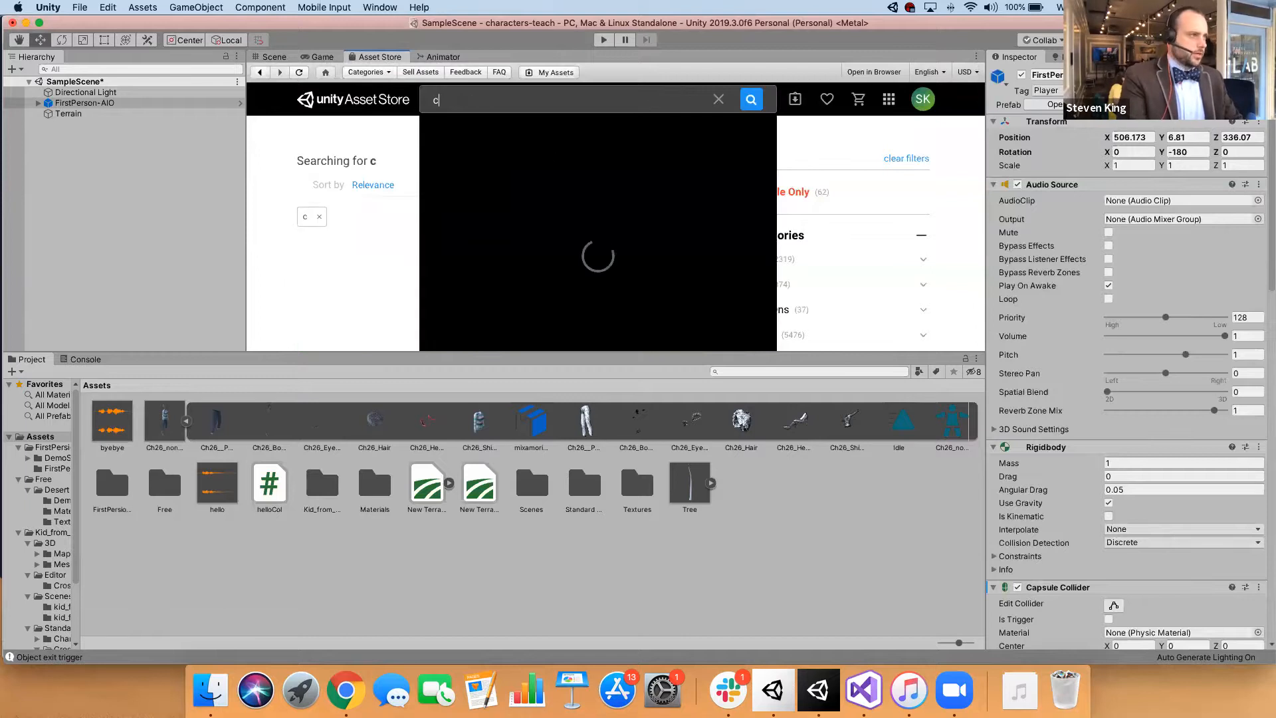
- Search the Asset Store for "characters" and look through the first results
{"action": "type", "text": "acters"}
{"action": "key", "text": "Return"}
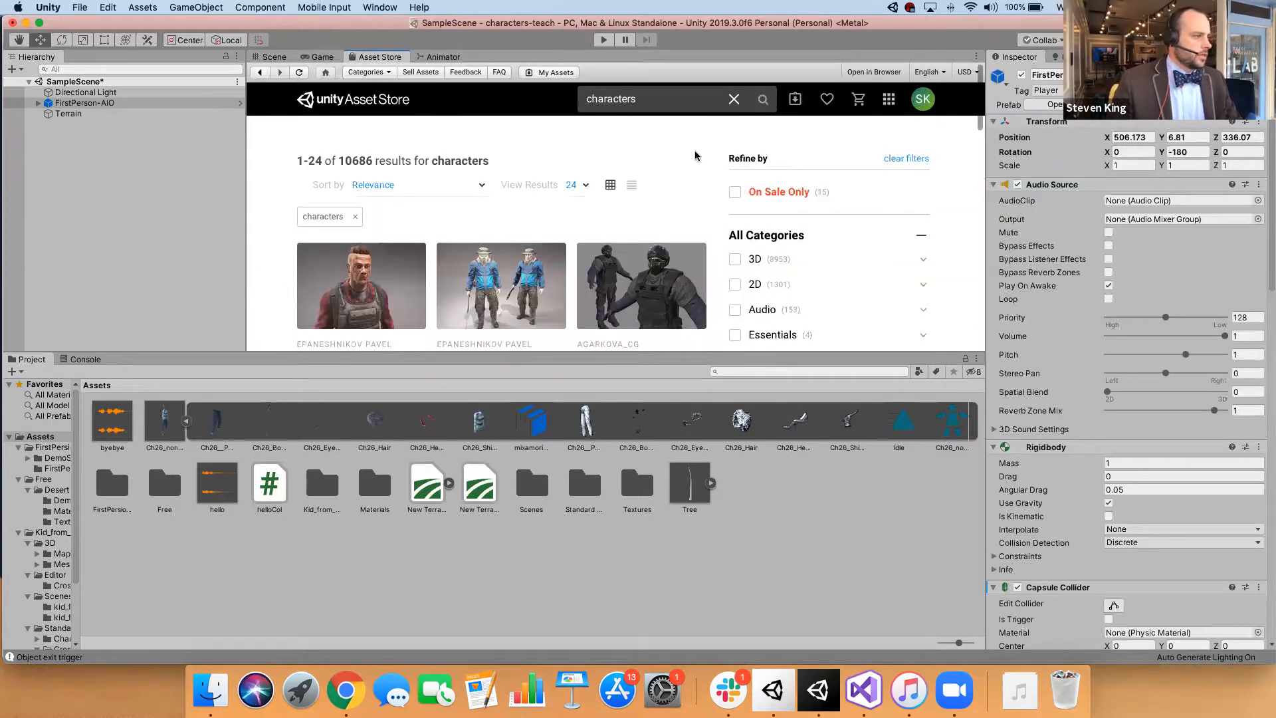
{"action": "scroll", "coordinate": [699, 176], "scroll_direction": "down", "scroll_amount": 3}
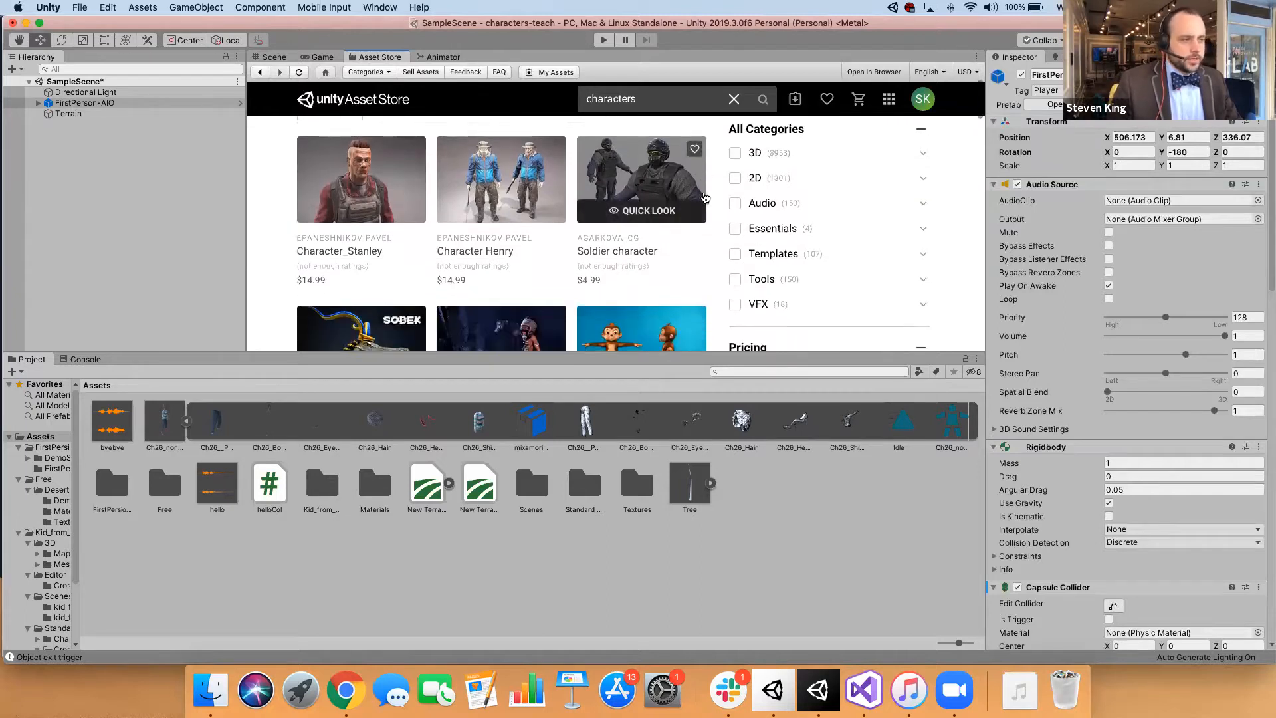
{"action": "scroll", "coordinate": [705, 197], "scroll_direction": "down", "scroll_amount": 5}
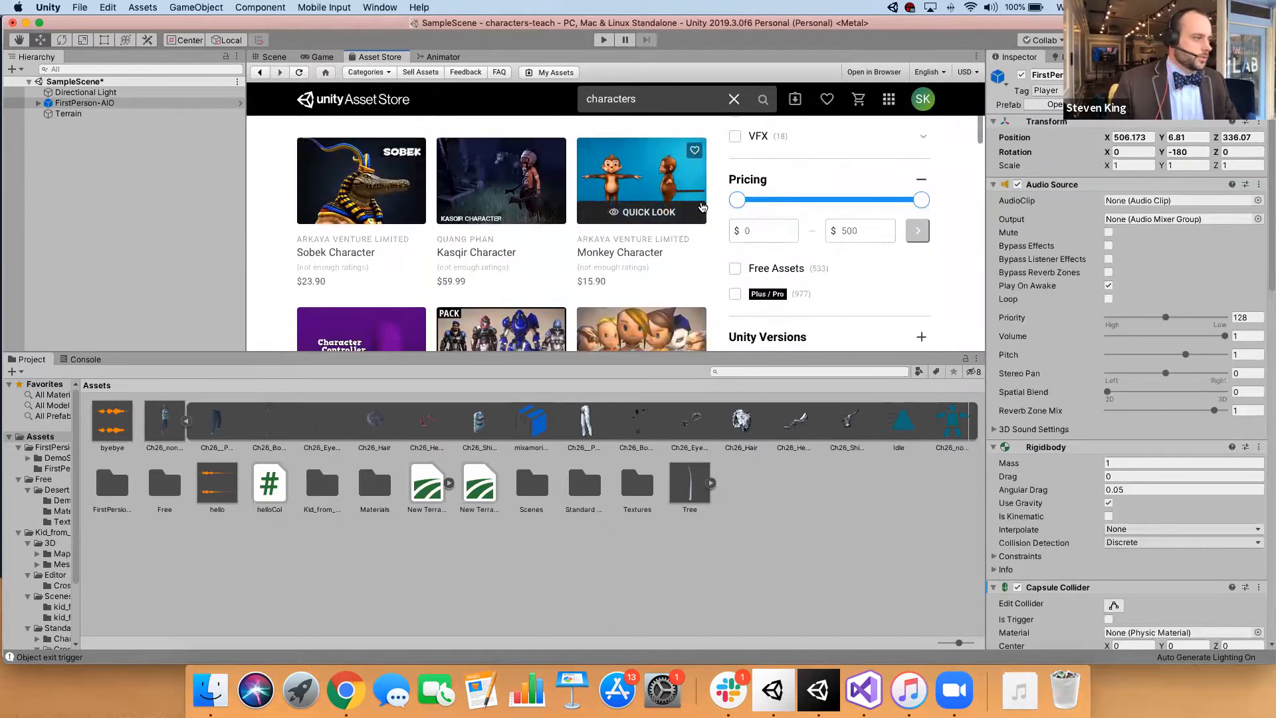
{"action": "scroll", "coordinate": [703, 207], "scroll_direction": "down", "scroll_amount": 3}
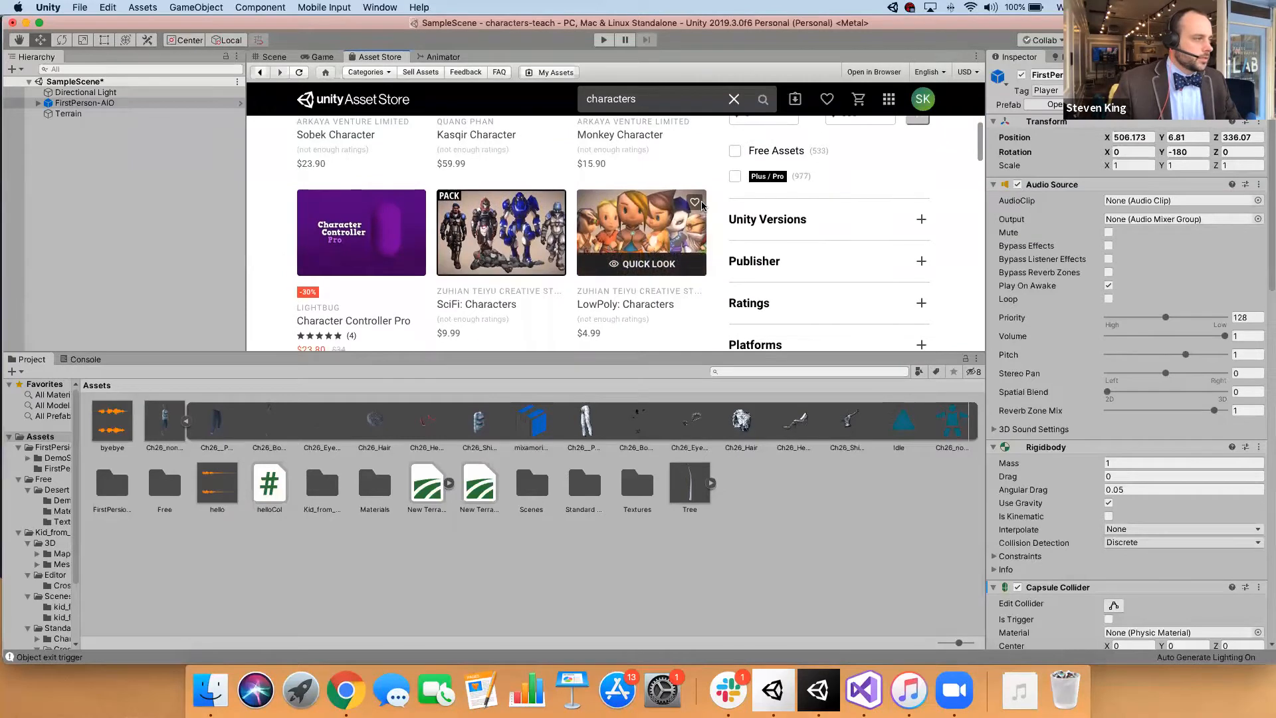
{"action": "scroll", "coordinate": [701, 207], "scroll_direction": "up", "scroll_amount": 10}
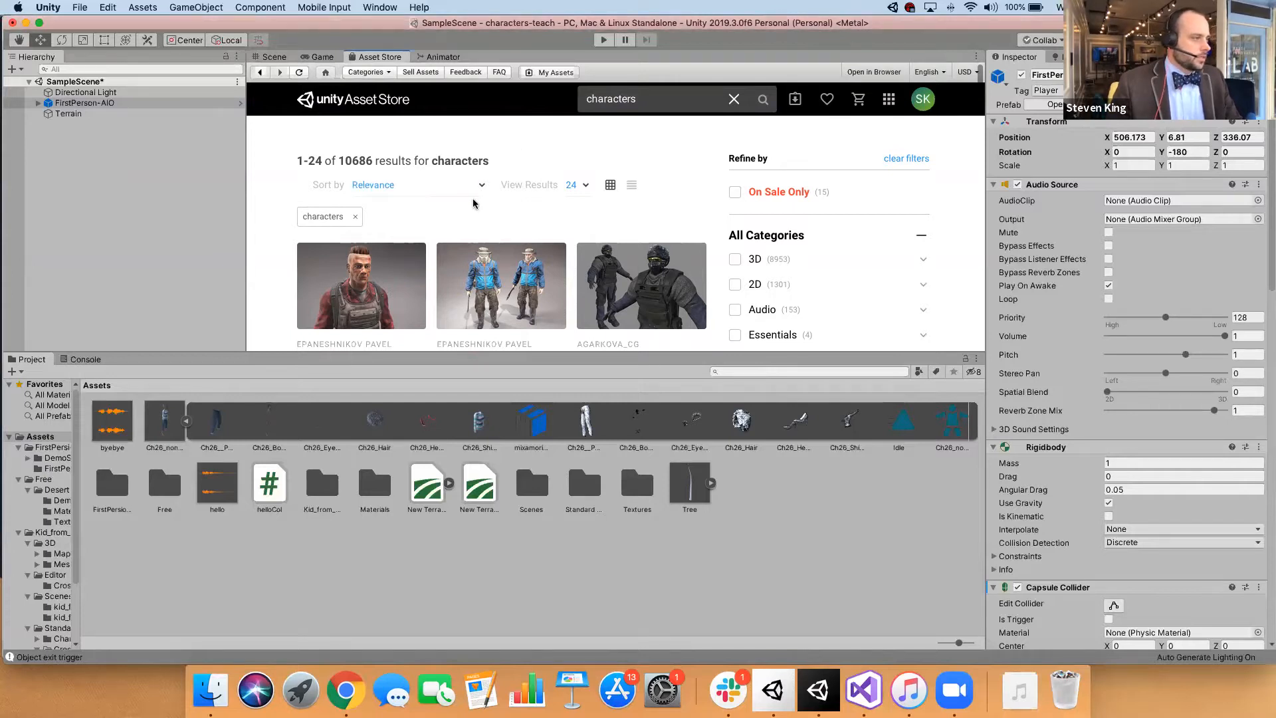
- Switch to Mixamo in Chrome and choose Astra from the characters as the character to use
{"action": "key", "text": "super+Tab"}
{"action": "key", "text": "super+Tab"}
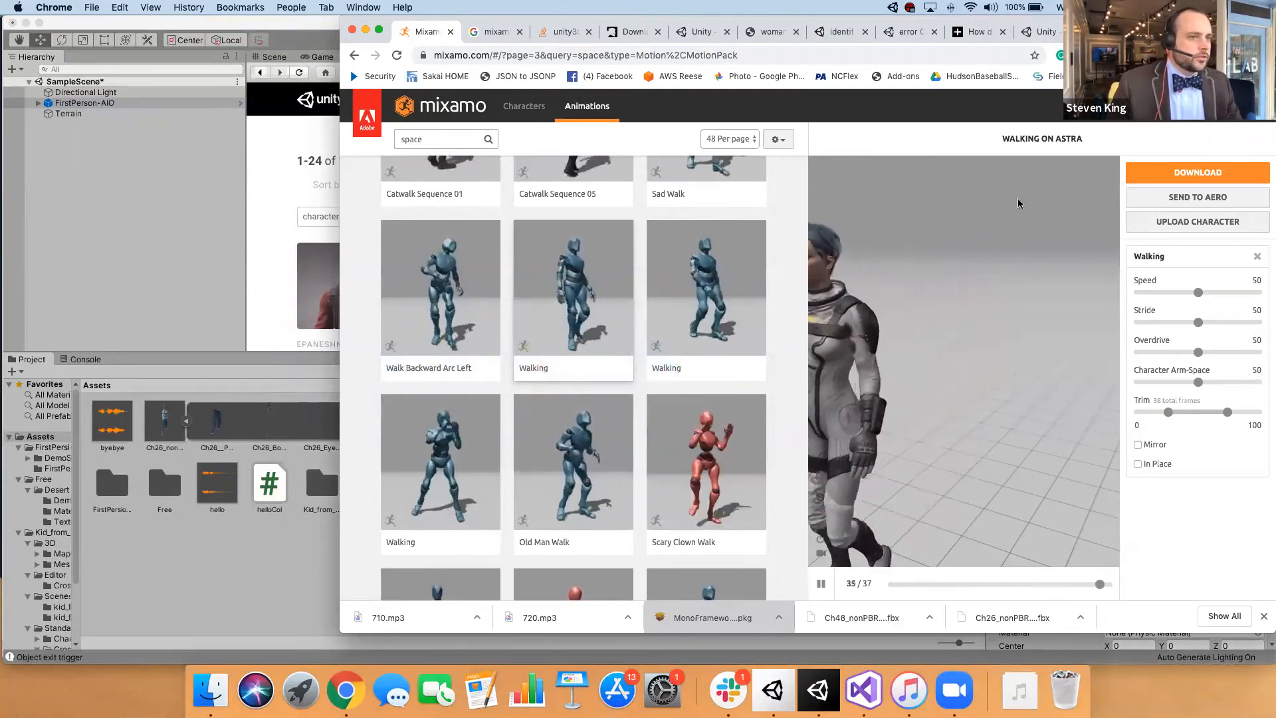
{"action": "left_click", "coordinate": [1196, 109]}
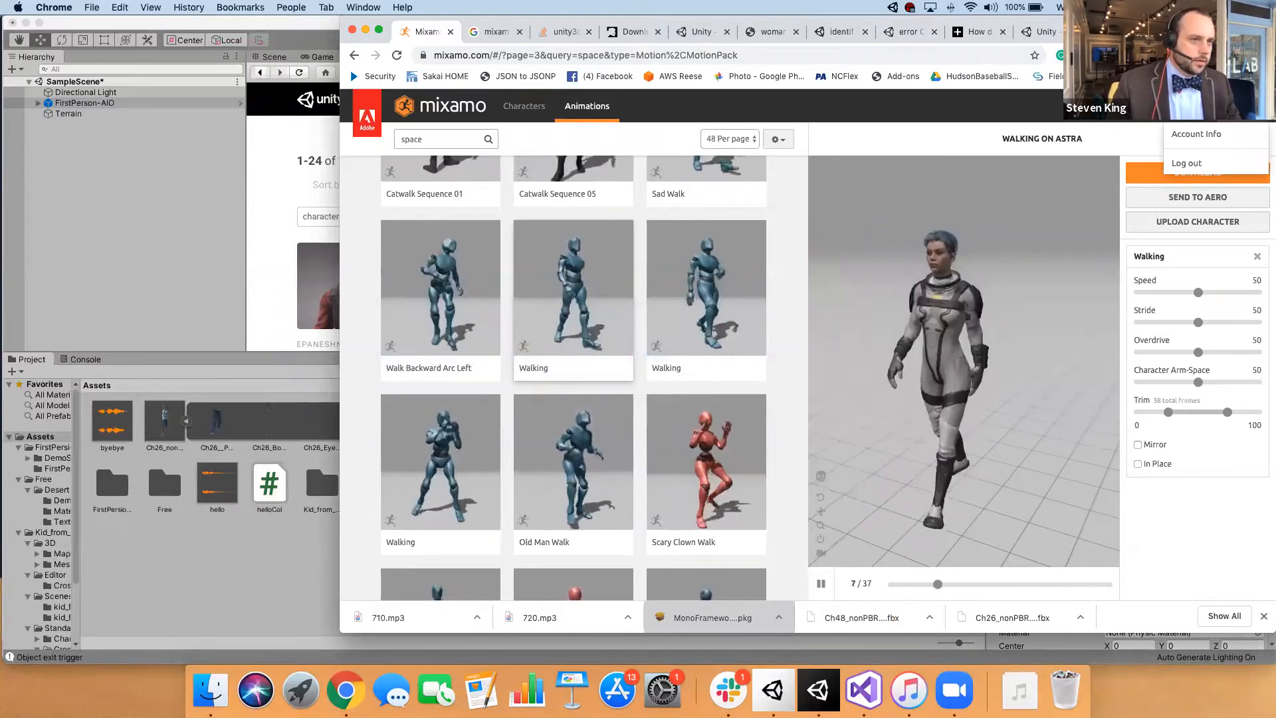
{"action": "left_click", "coordinate": [943, 111]}
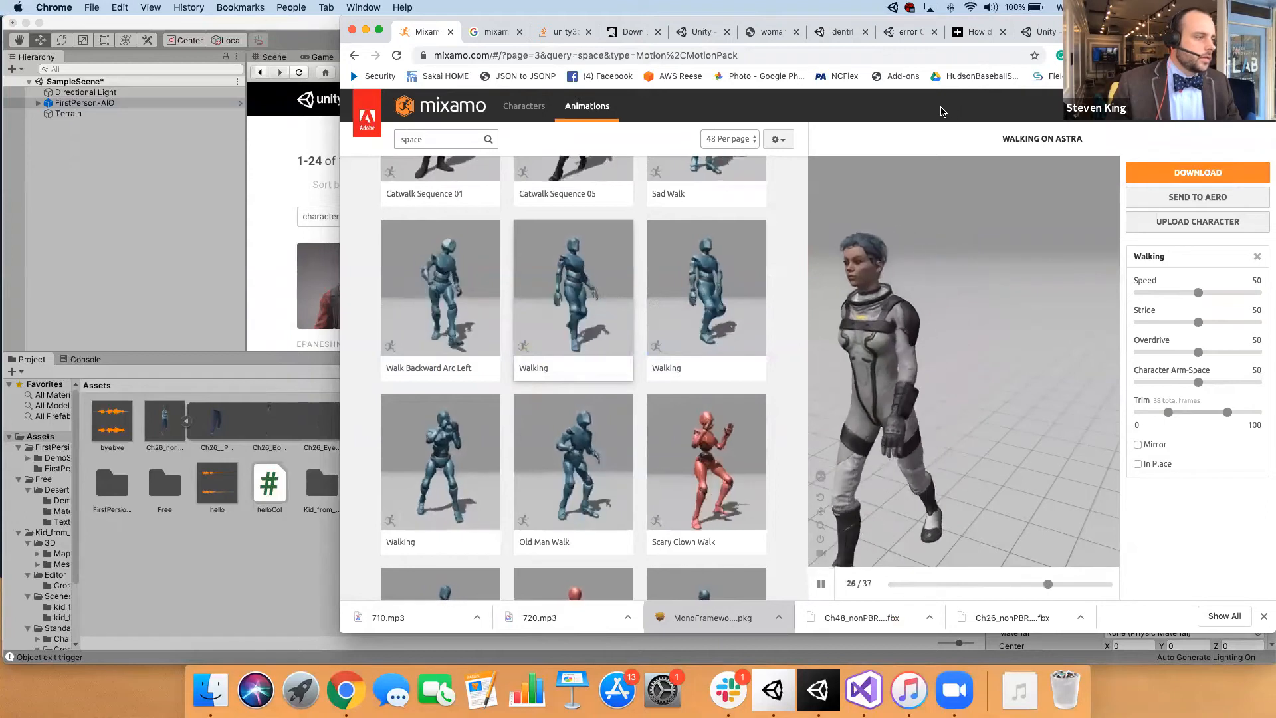
{"action": "scroll", "coordinate": [612, 246], "scroll_direction": "up", "scroll_amount": 5}
{"action": "scroll", "coordinate": [612, 242], "scroll_direction": "up", "scroll_amount": 3}
{"action": "left_click", "coordinate": [523, 107]}
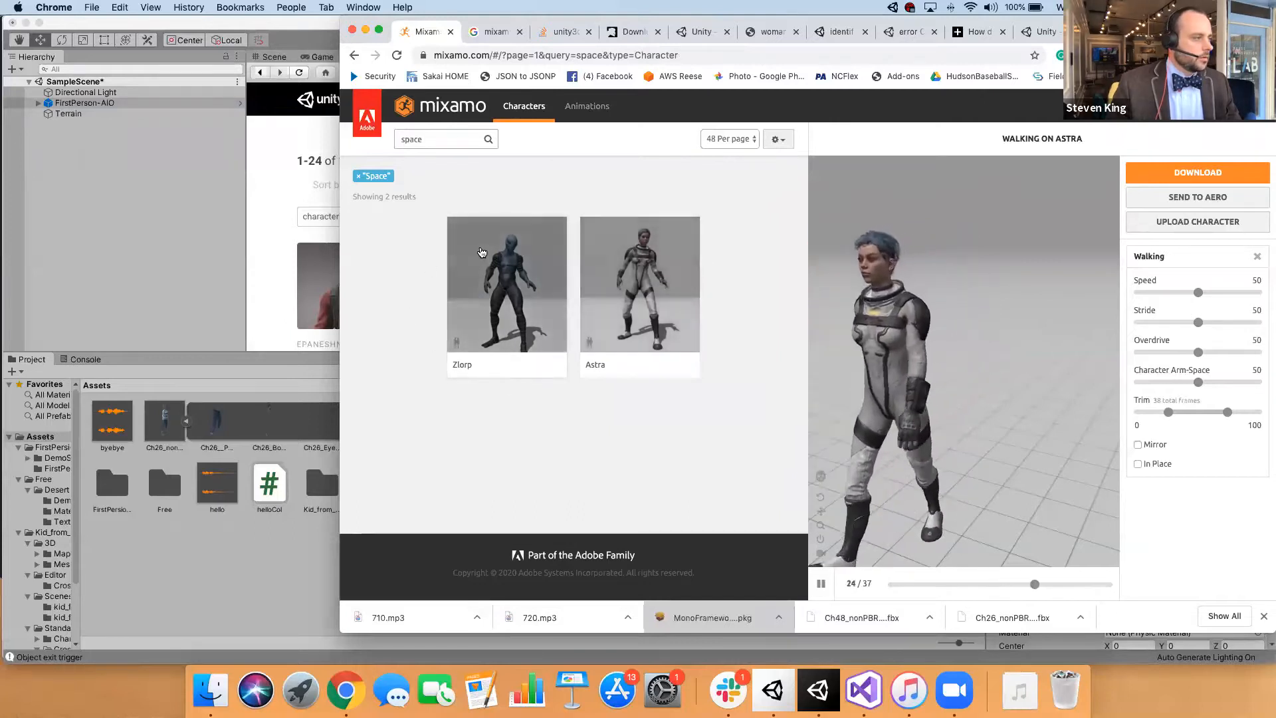
{"action": "left_click", "coordinate": [631, 311]}
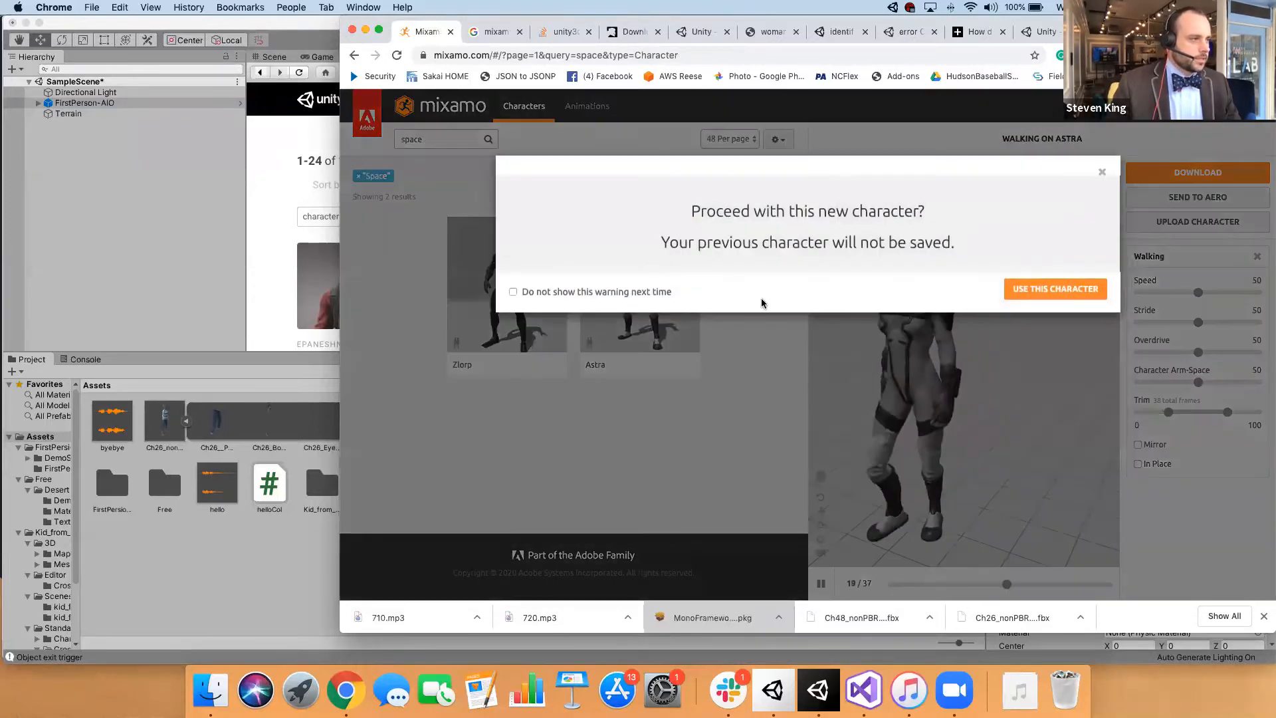
{"action": "left_click", "coordinate": [1042, 289]}
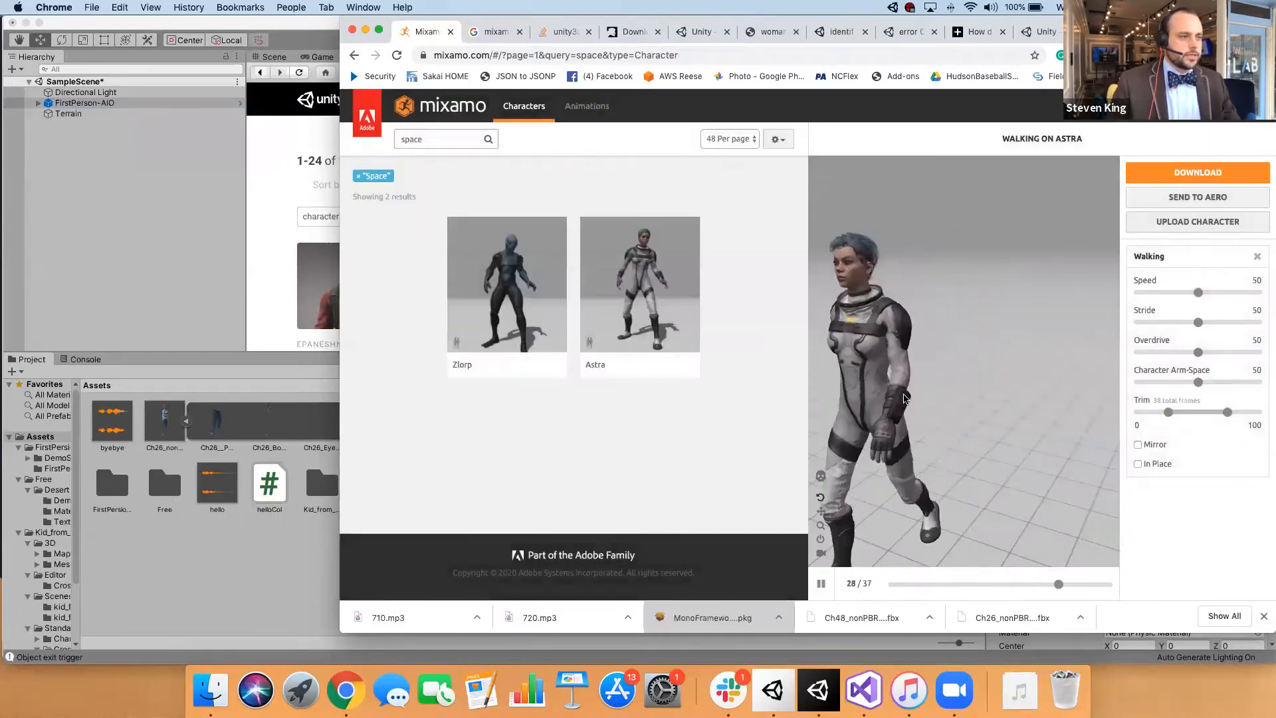
- Look through the animations matching "space" and search the animation library for "idle" instead
{"action": "left_click", "coordinate": [587, 110]}
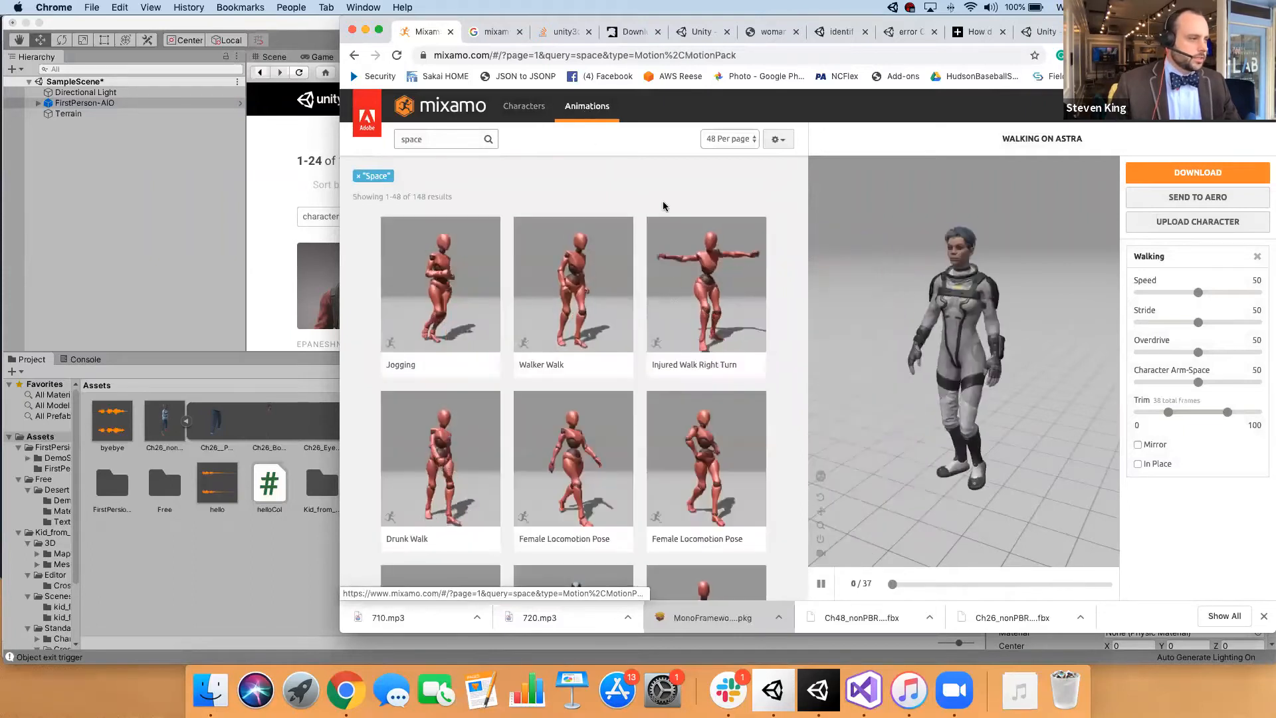
{"action": "scroll", "coordinate": [661, 305], "scroll_direction": "down", "scroll_amount": 1}
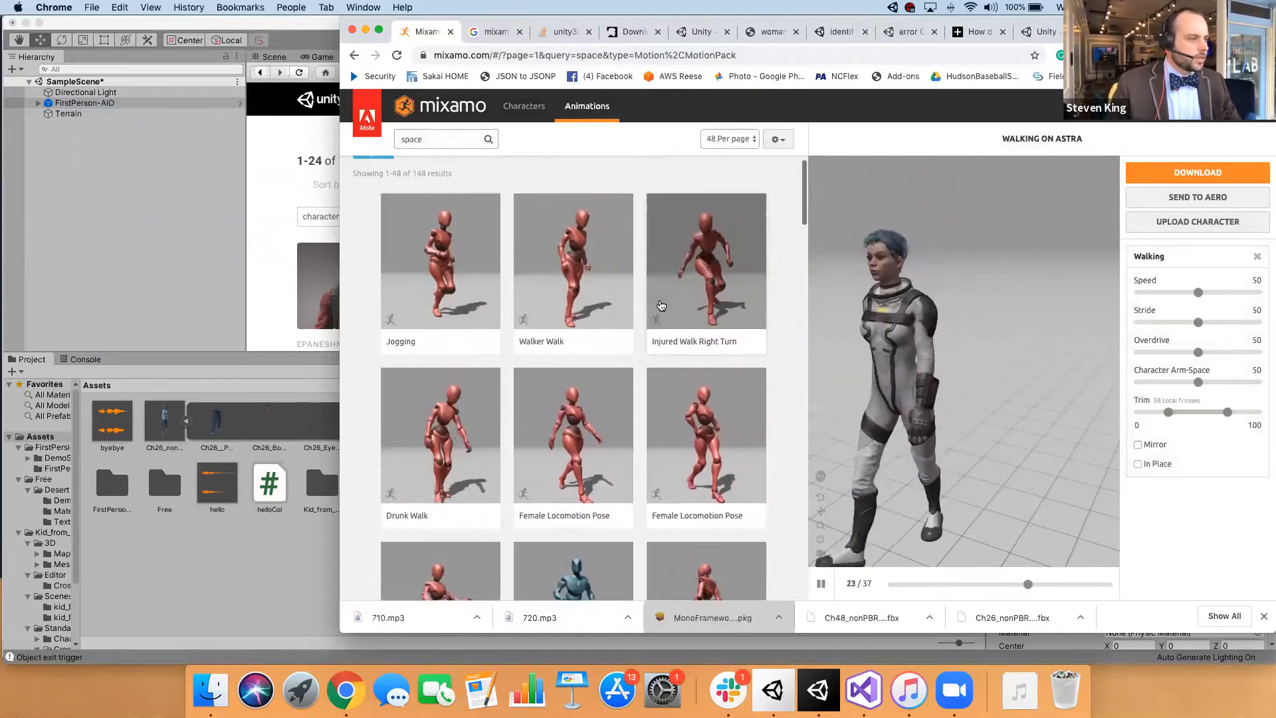
{"action": "scroll", "coordinate": [660, 306], "scroll_direction": "down", "scroll_amount": 3}
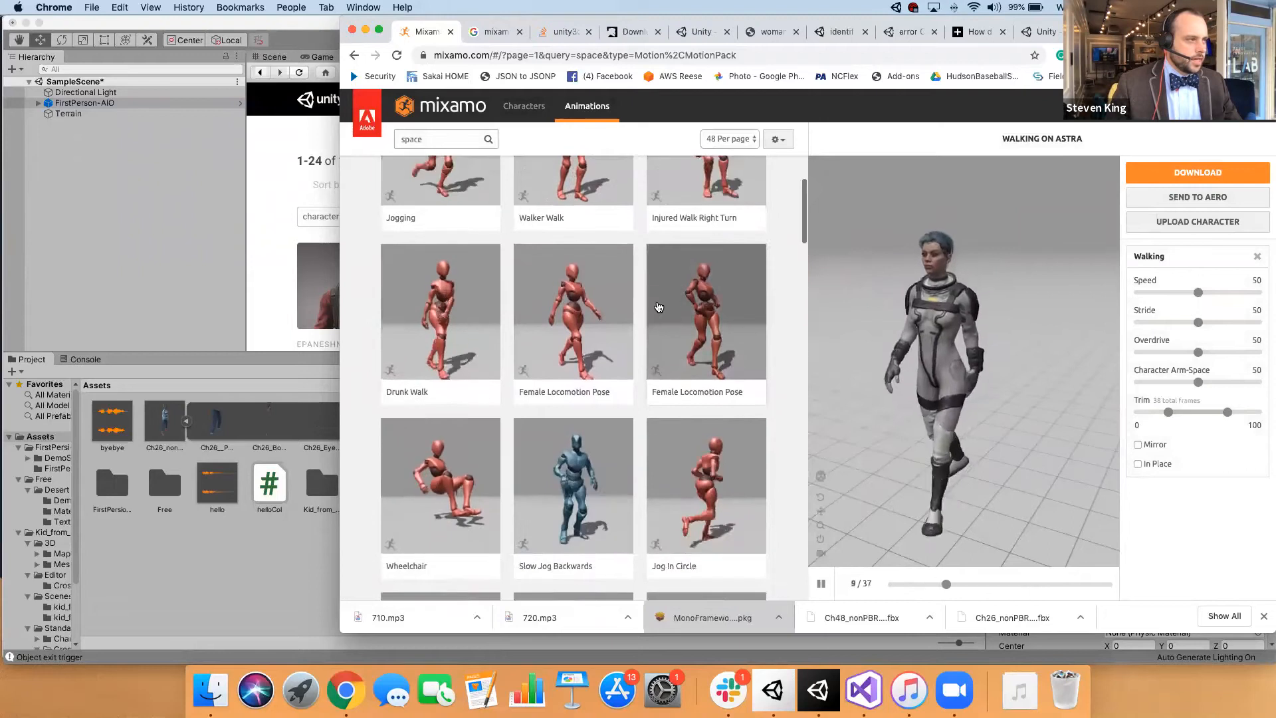
{"action": "scroll", "coordinate": [660, 306], "scroll_direction": "down", "scroll_amount": 3}
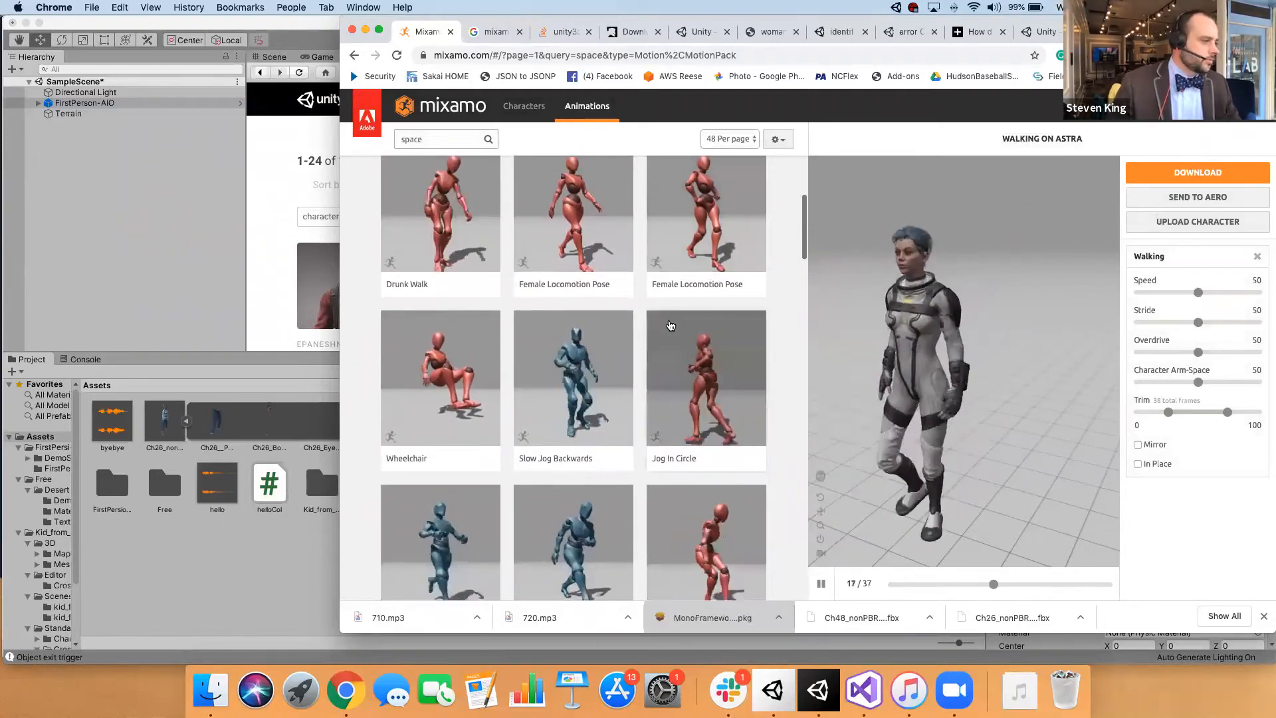
{"action": "scroll", "coordinate": [667, 352], "scroll_direction": "down", "scroll_amount": 4}
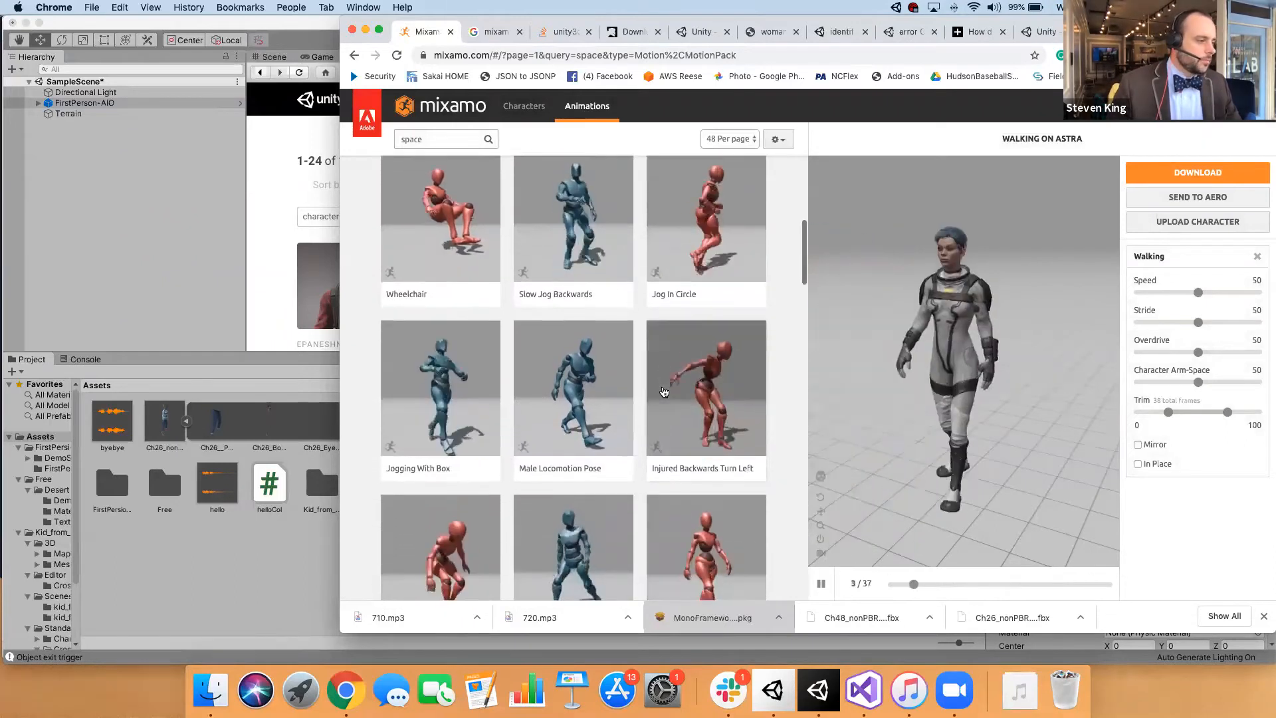
{"action": "scroll", "coordinate": [598, 299], "scroll_direction": "up", "scroll_amount": 8}
{"action": "double_click", "coordinate": [412, 139]}
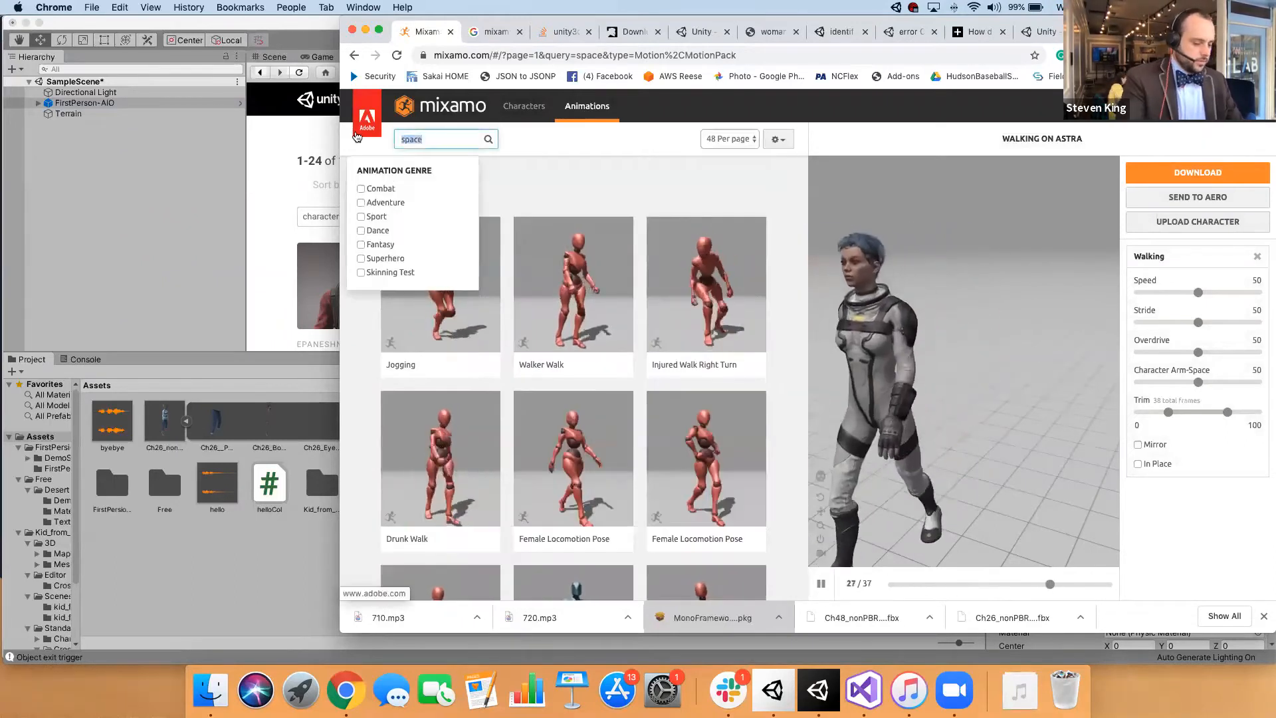
{"action": "type", "text": "idle"}
{"action": "key", "text": "Return"}
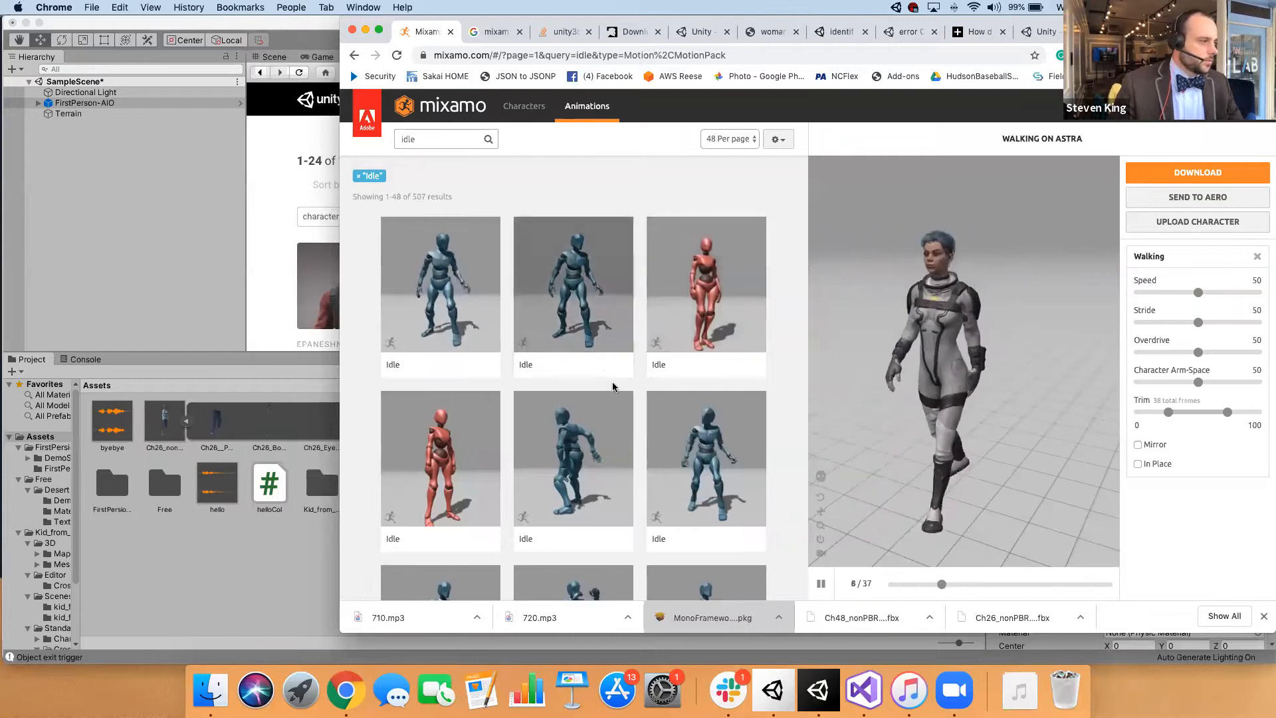
- Apply the blue figure's Idle animation, beside the crouching one and above the red standing figure, to Astra
{"action": "scroll", "coordinate": [581, 311], "scroll_direction": "down", "scroll_amount": 3}
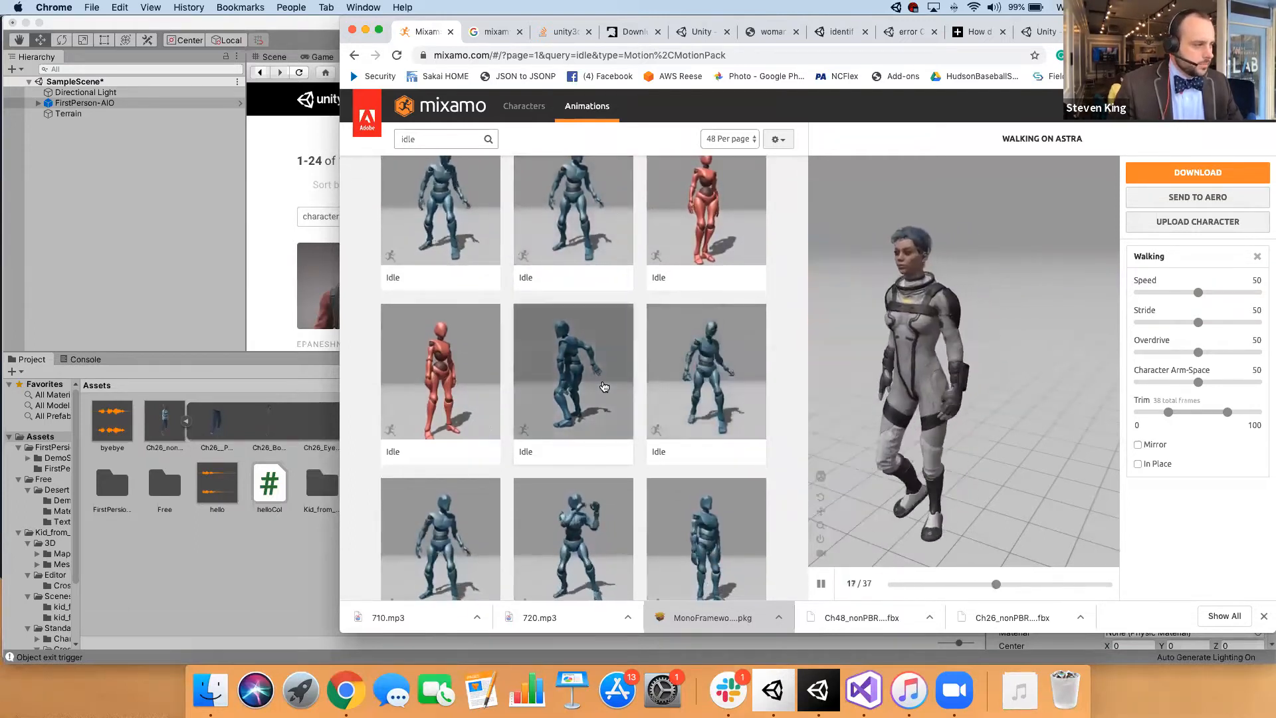
{"action": "scroll", "coordinate": [598, 385], "scroll_direction": "down", "scroll_amount": 3}
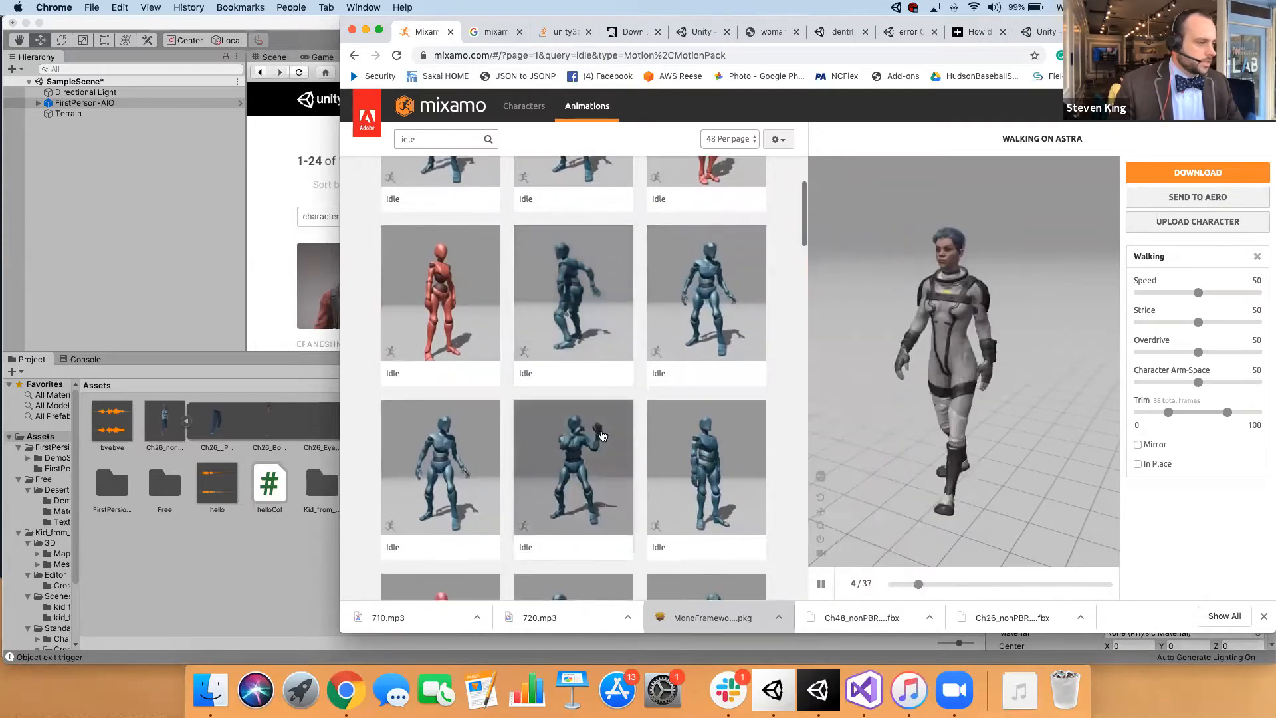
{"action": "scroll", "coordinate": [603, 436], "scroll_direction": "down", "scroll_amount": 3}
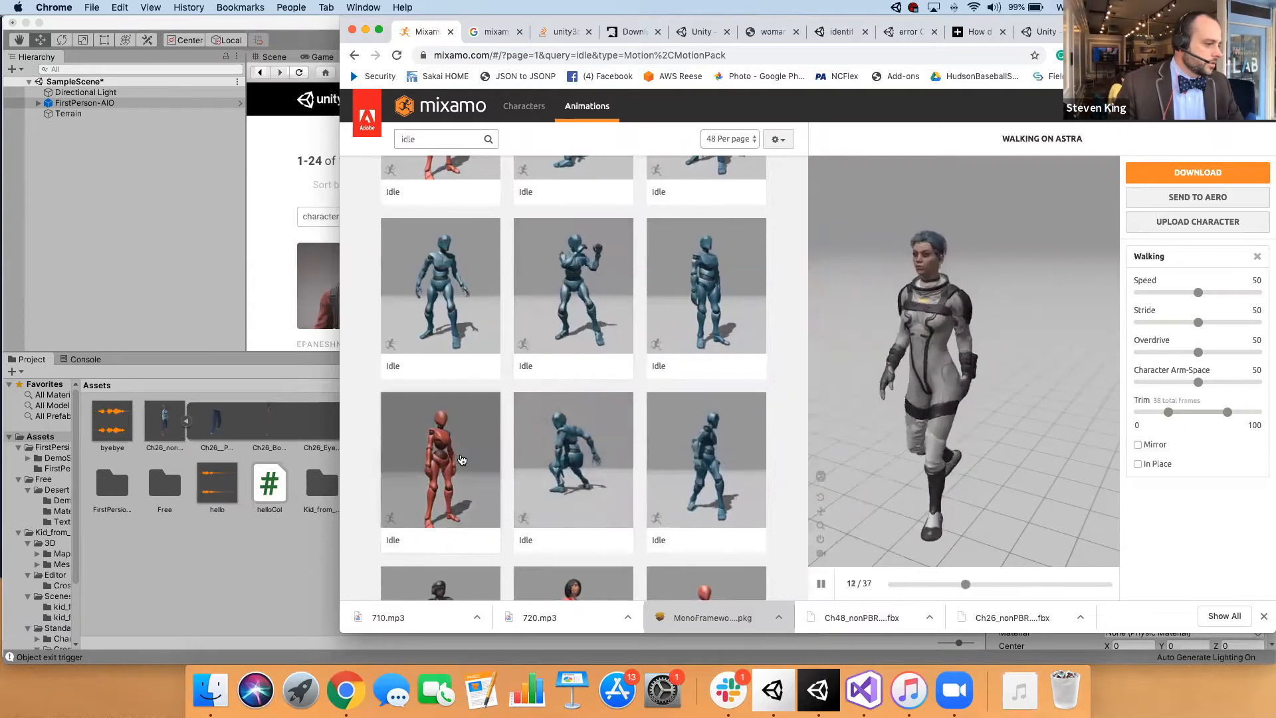
{"action": "scroll", "coordinate": [462, 459], "scroll_direction": "down", "scroll_amount": 3}
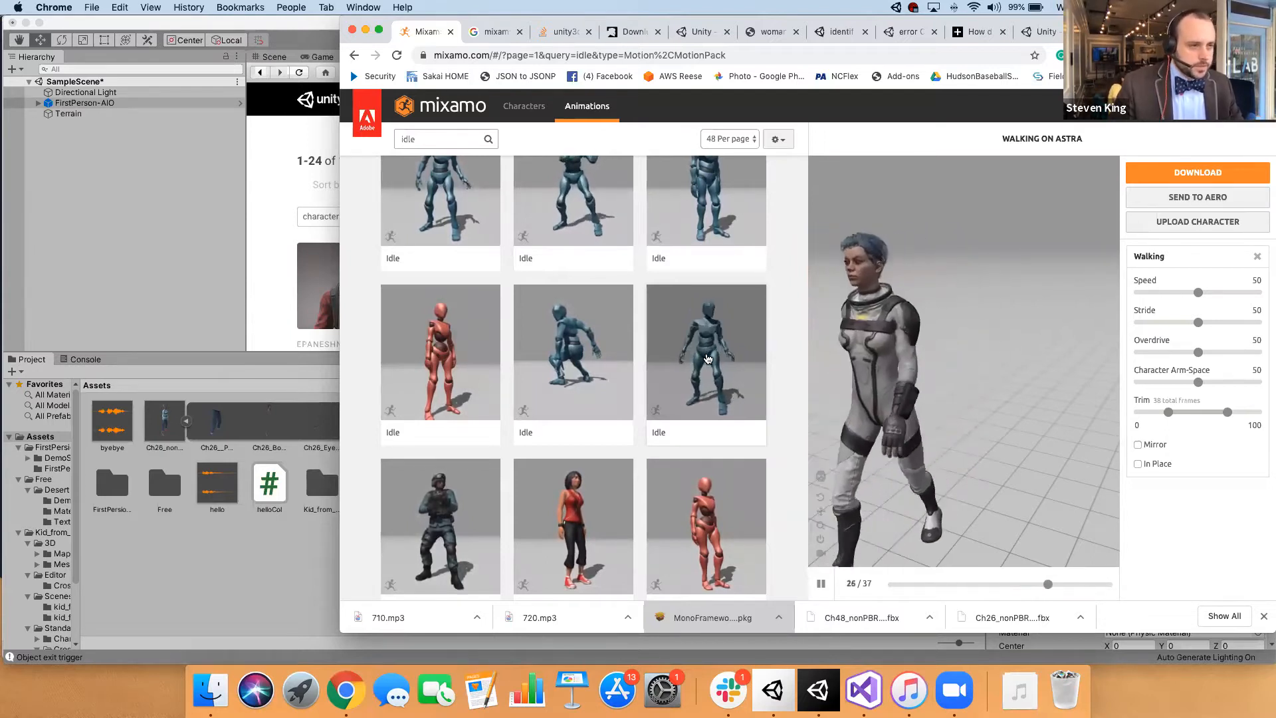
{"action": "left_click", "coordinate": [708, 359]}
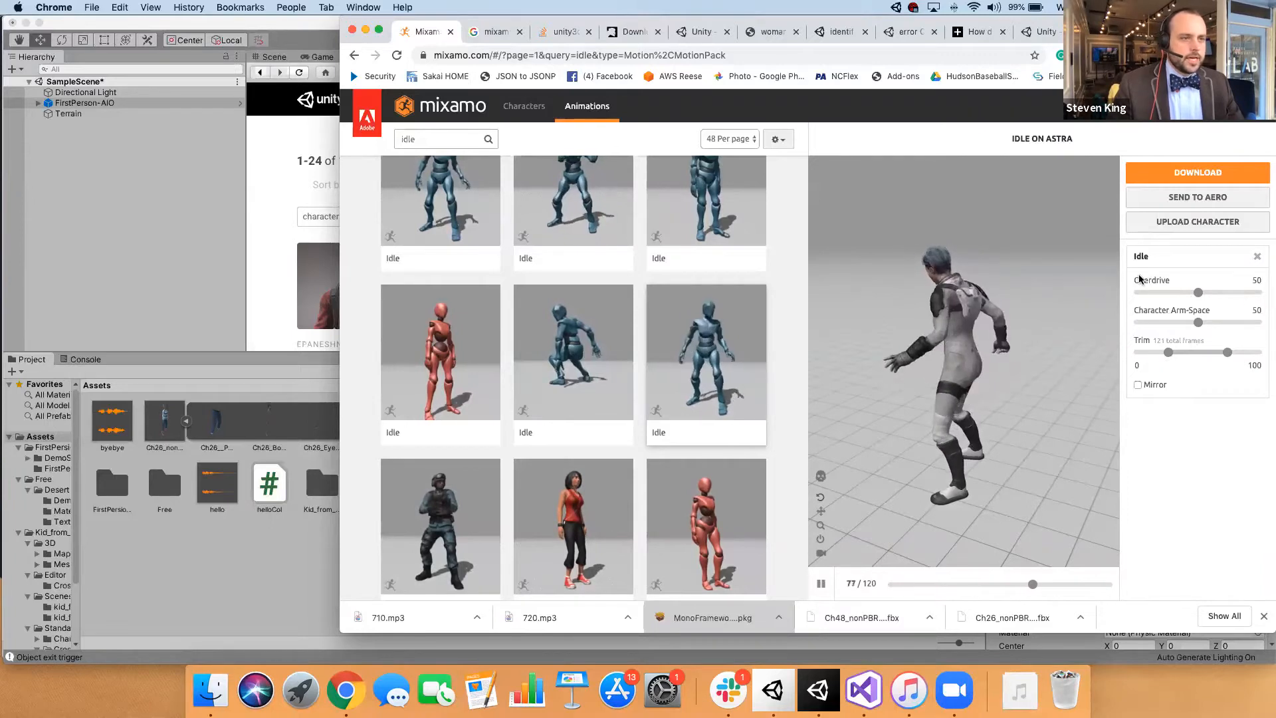
- Download the animated character as FBX for Unity(.fbx), With Skin, at 30 frames per second and without keyframe reduction
{"action": "left_click", "coordinate": [1189, 174]}
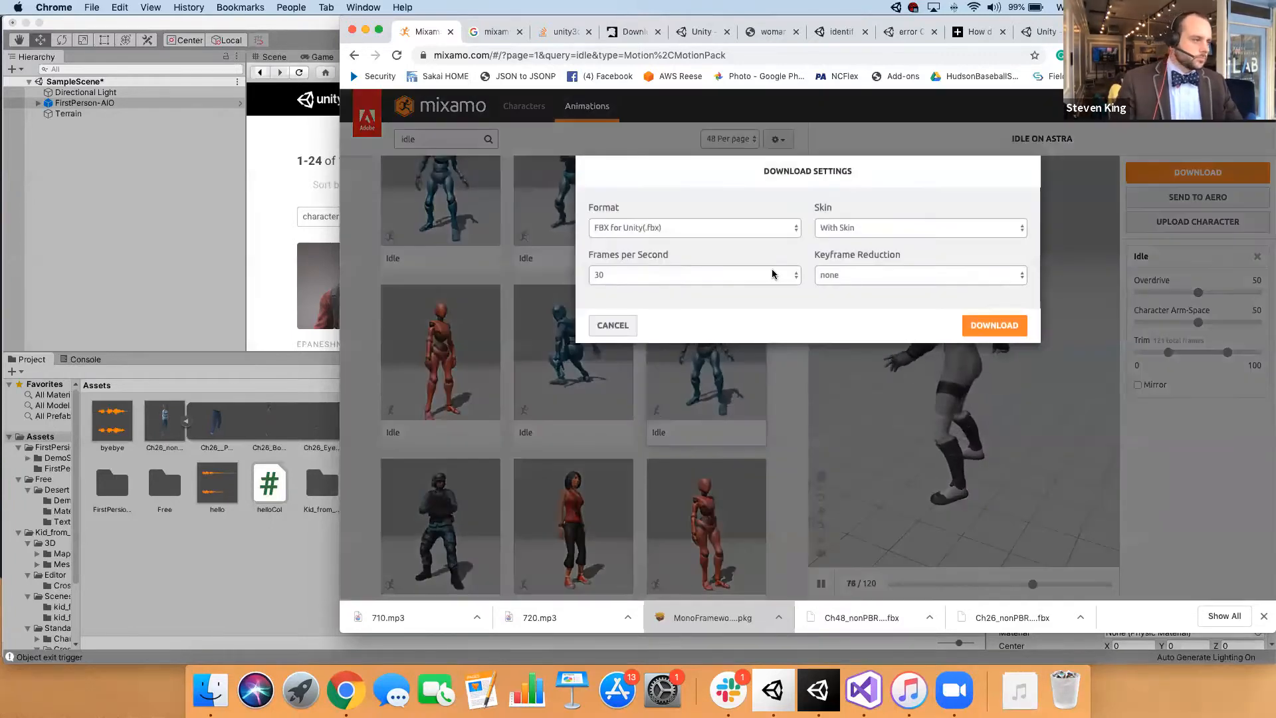
{"action": "left_click", "coordinate": [798, 230]}
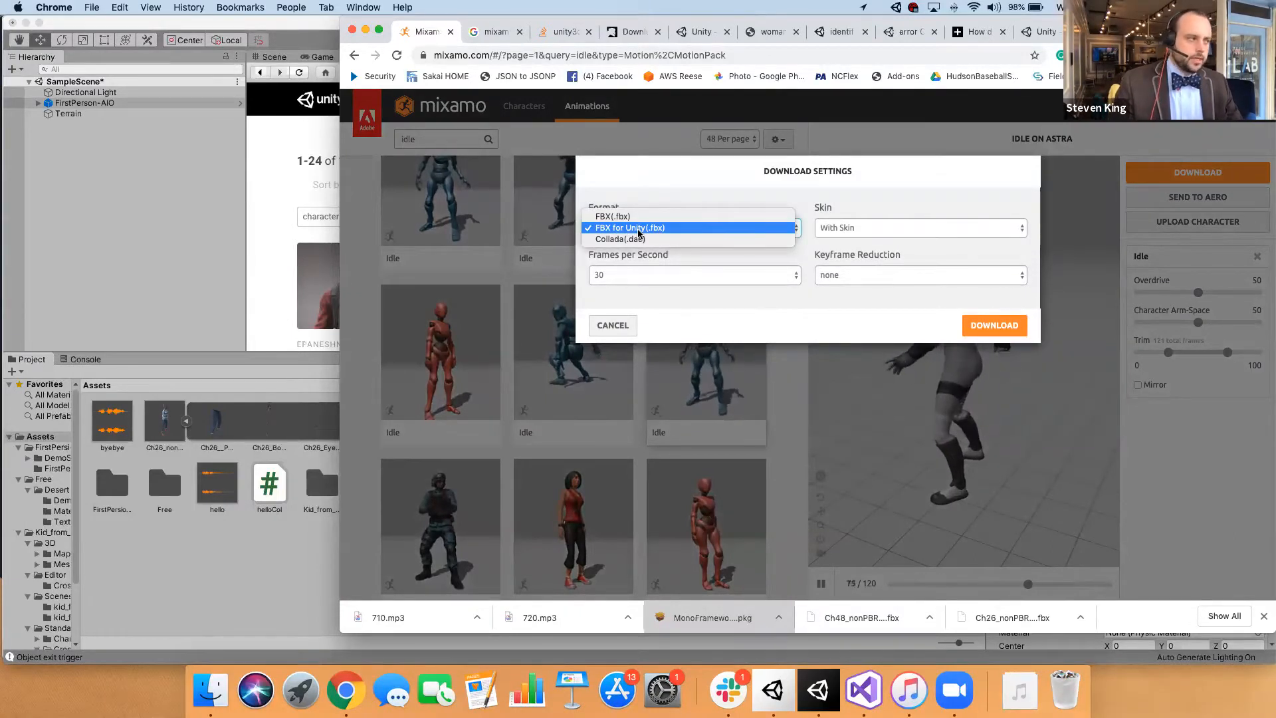
{"action": "left_click", "coordinate": [677, 193]}
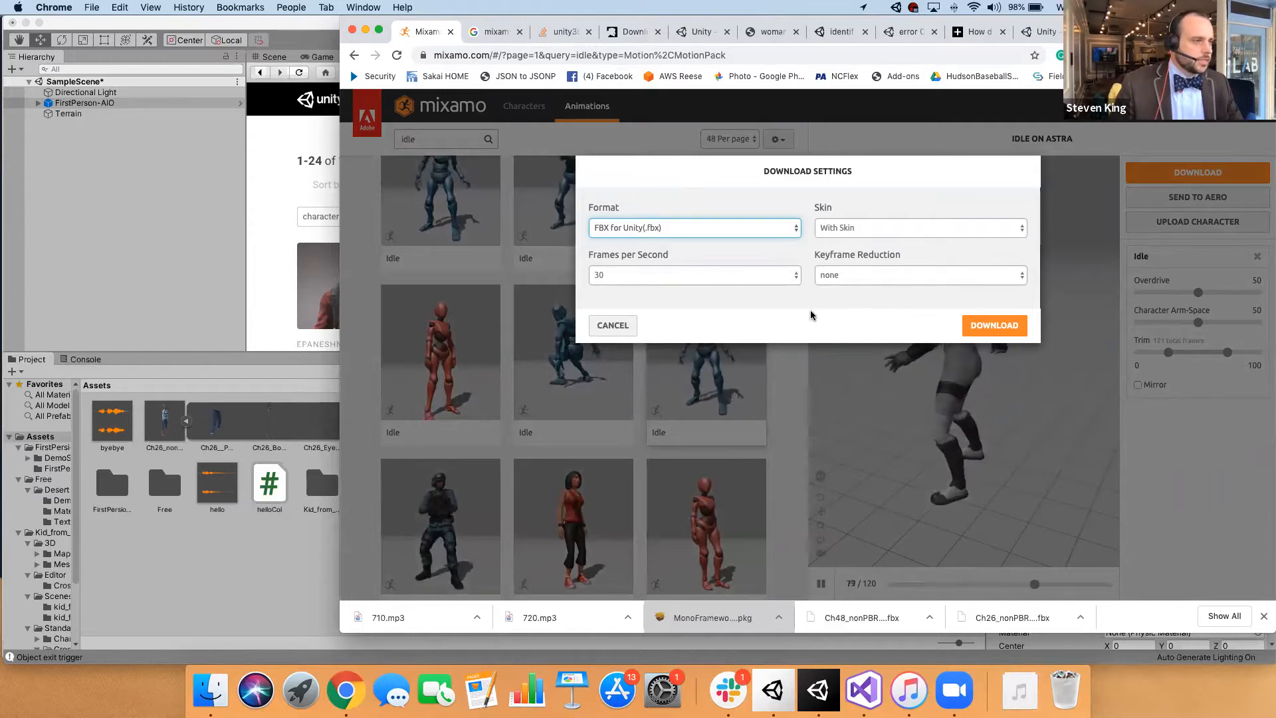
{"action": "left_click", "coordinate": [848, 229]}
{"action": "left_click", "coordinate": [848, 229]}
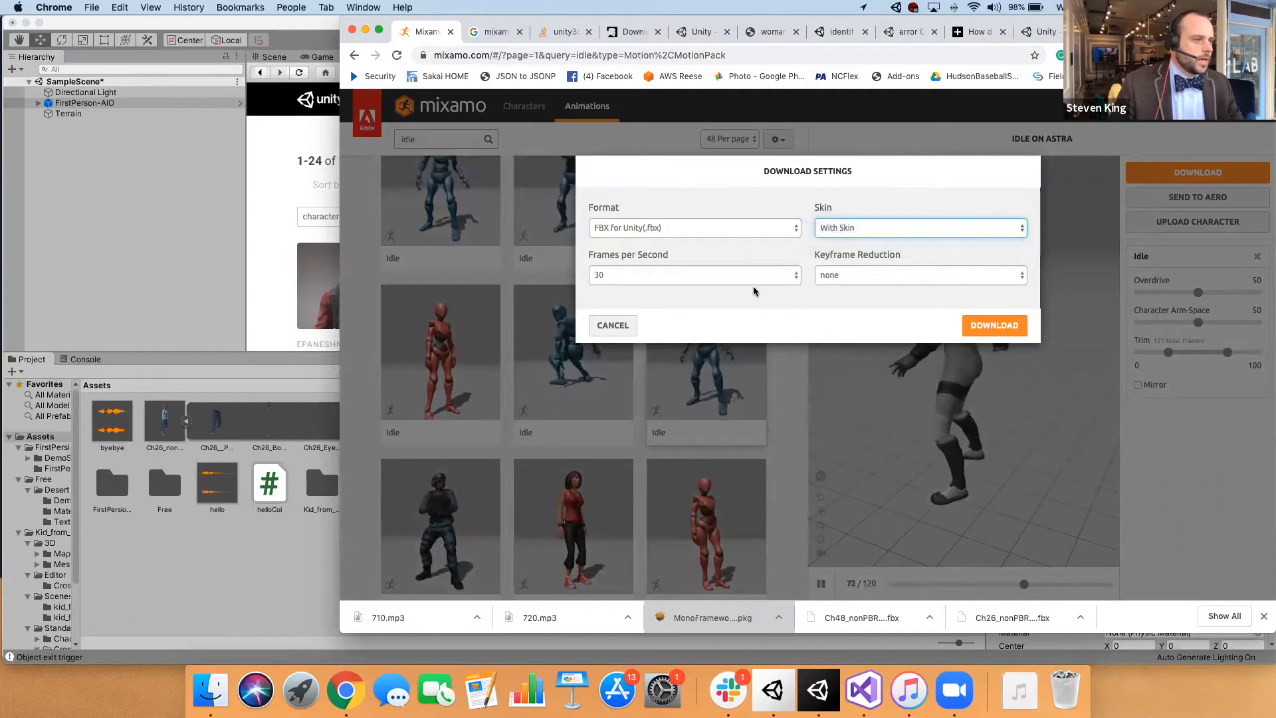
{"action": "left_click", "coordinate": [994, 327]}
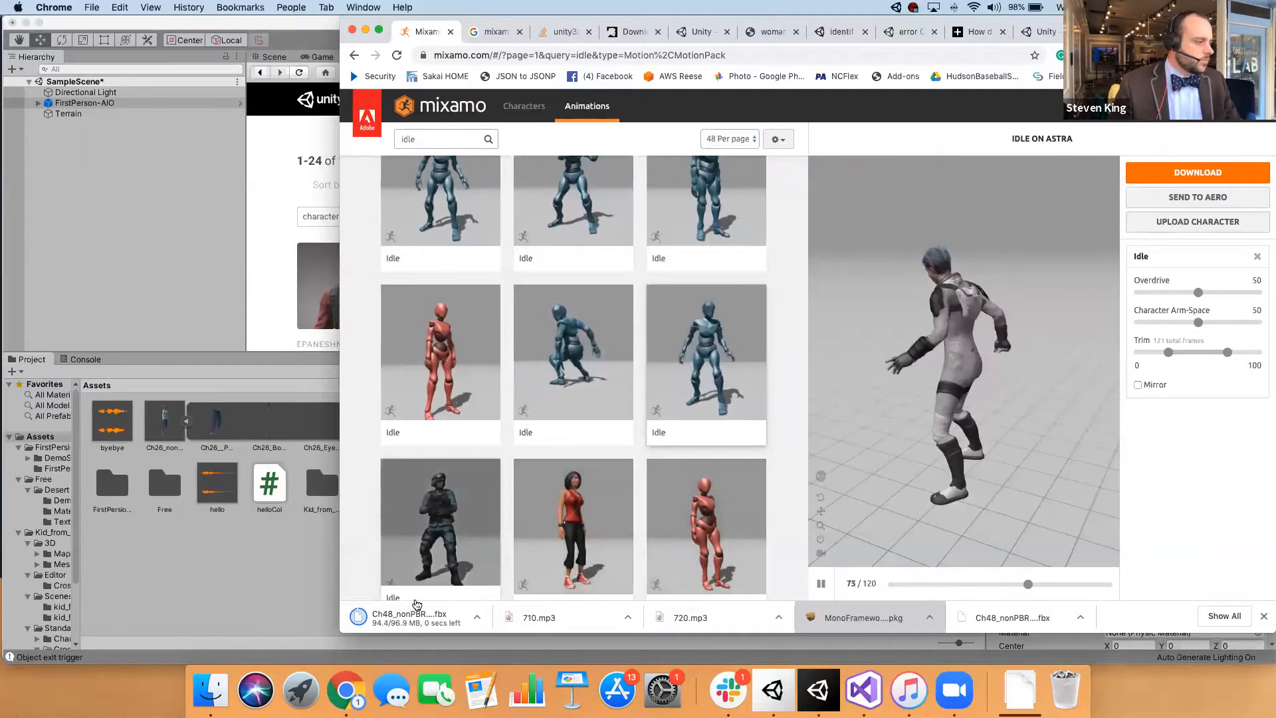
{"action": "left_click", "coordinate": [478, 618]}
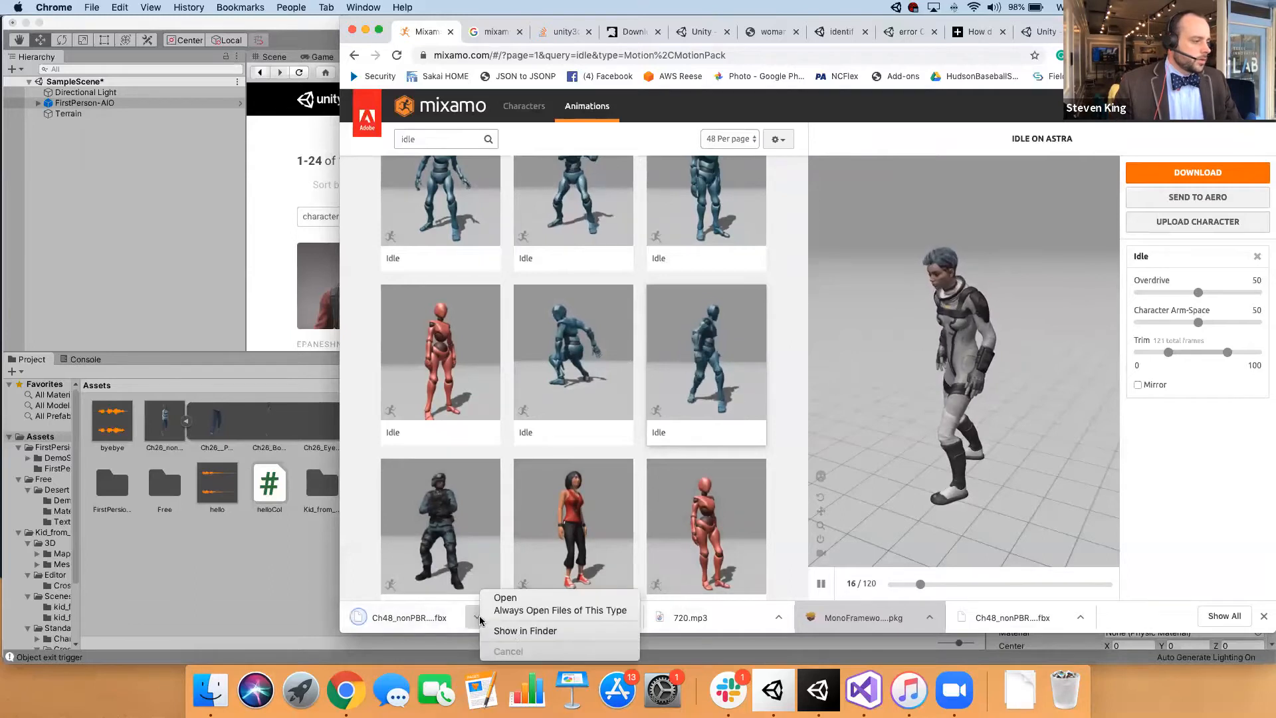
{"action": "left_click", "coordinate": [511, 630]}
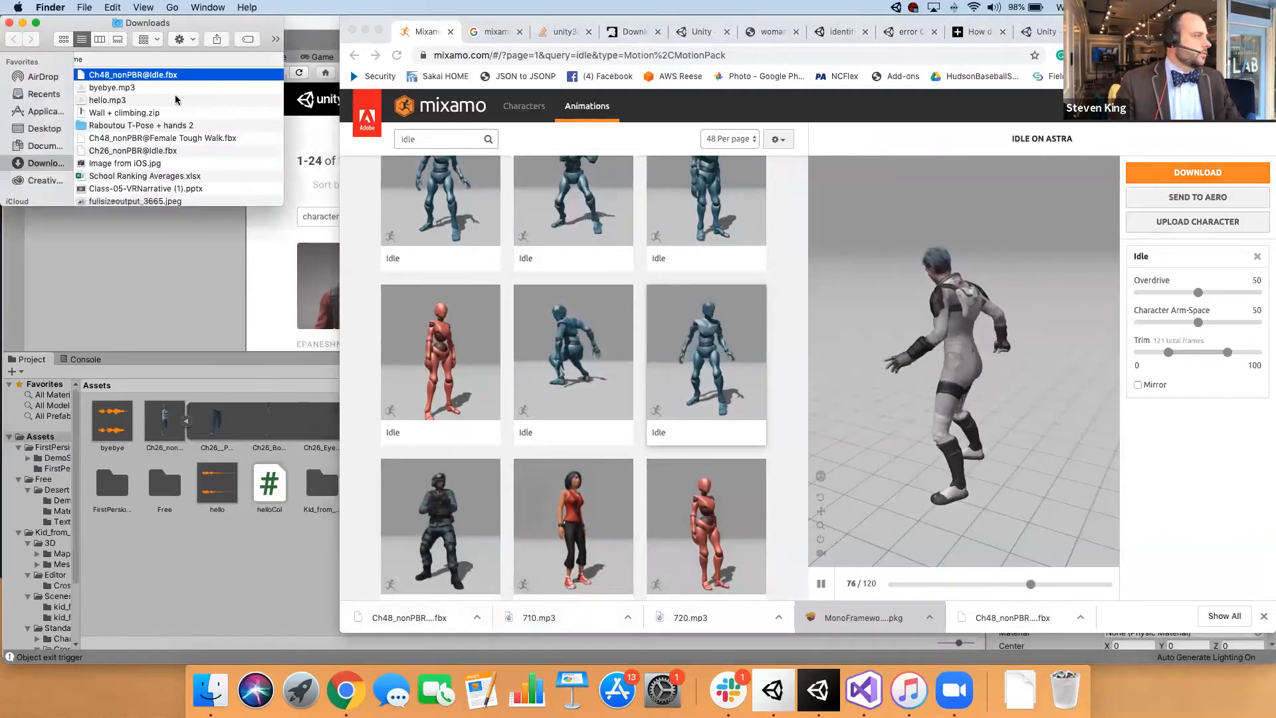
{"action": "left_click_drag", "start_coordinate": [133, 23], "coordinate": [818, 83]}
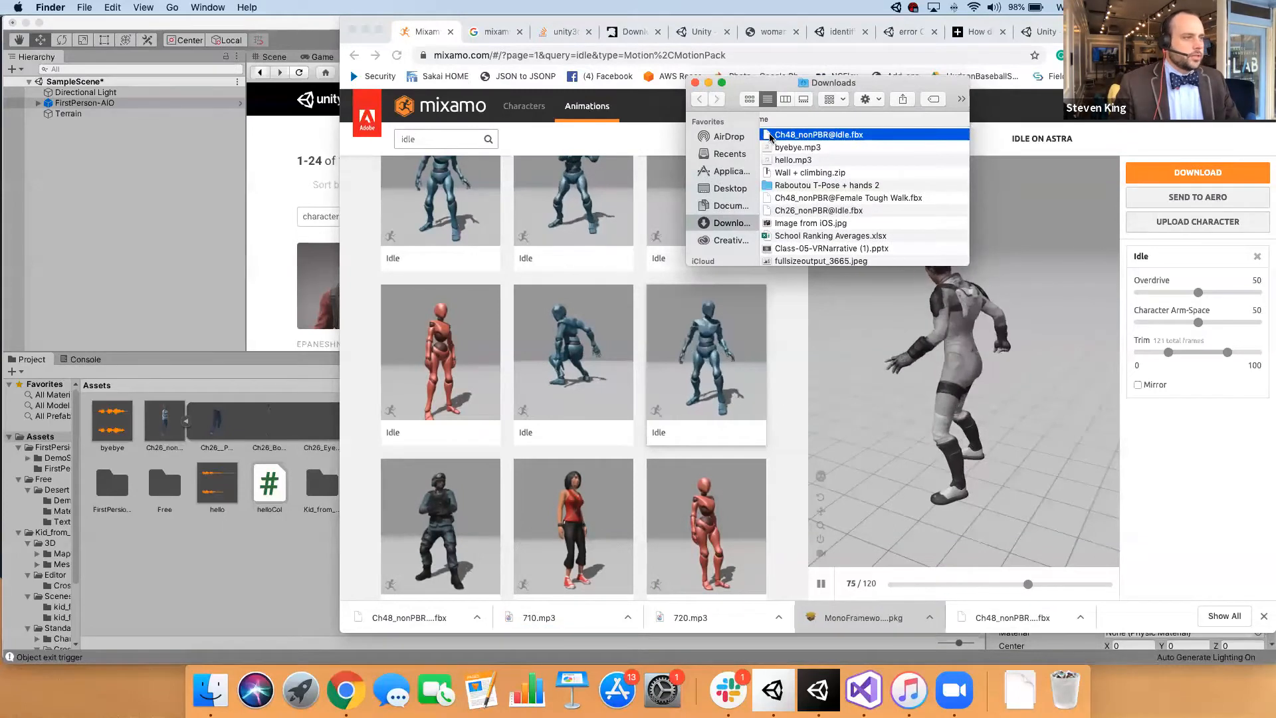
{"action": "left_click_drag", "start_coordinate": [443, 317], "coordinate": [251, 555]}
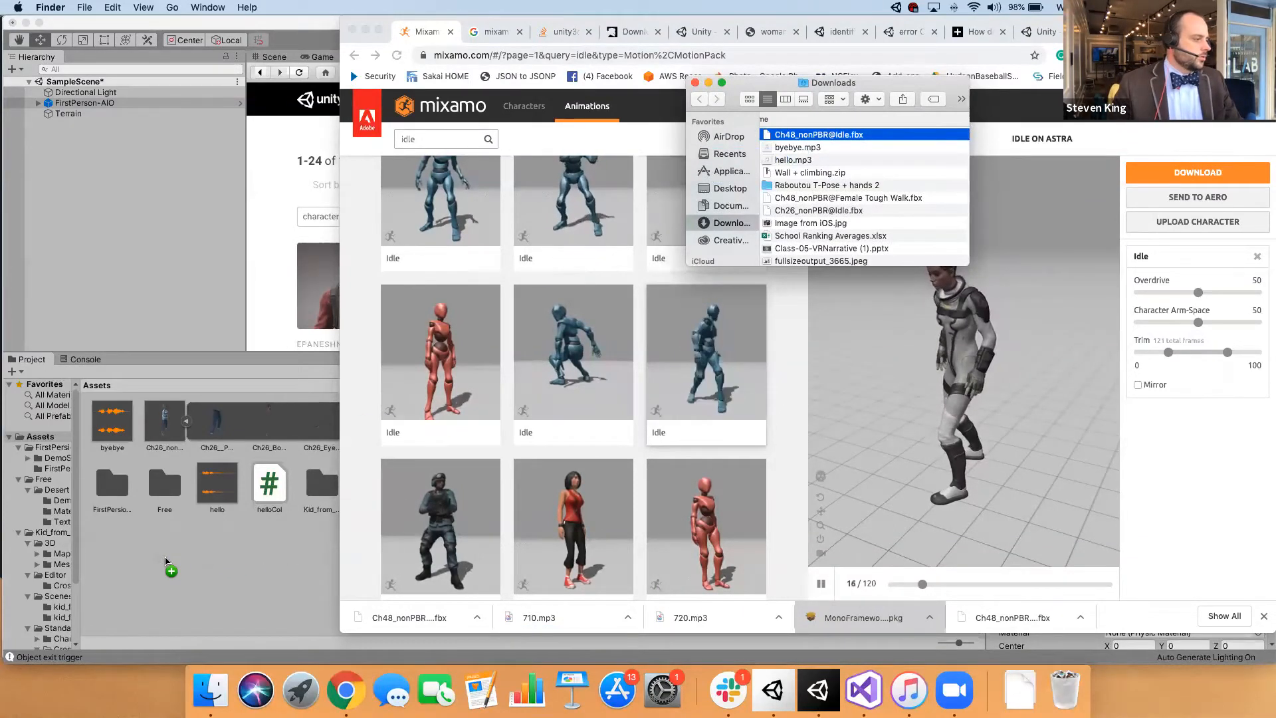
{"action": "left_click_drag", "start_coordinate": [167, 561], "coordinate": [181, 565]}
{"action": "left_click", "coordinate": [210, 573]}
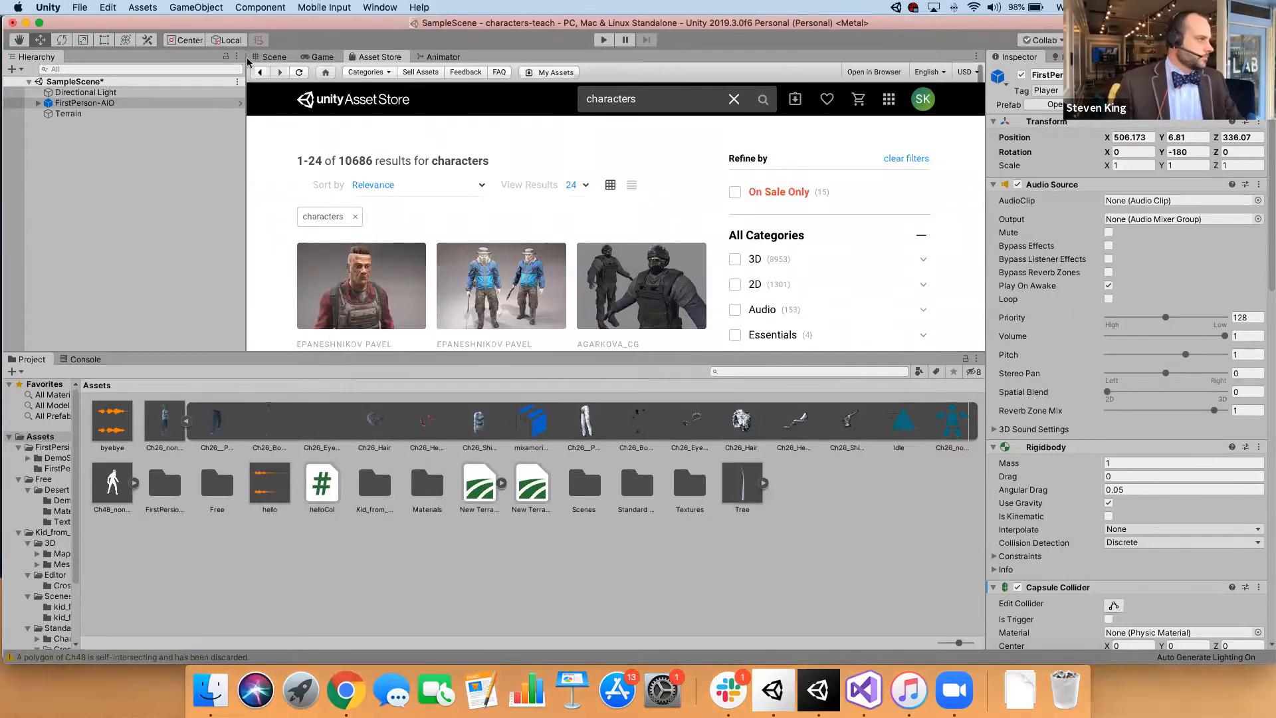
- Switch back to the Scene view and frame the FirstPerson-AIO object
{"action": "left_click", "coordinate": [272, 57]}
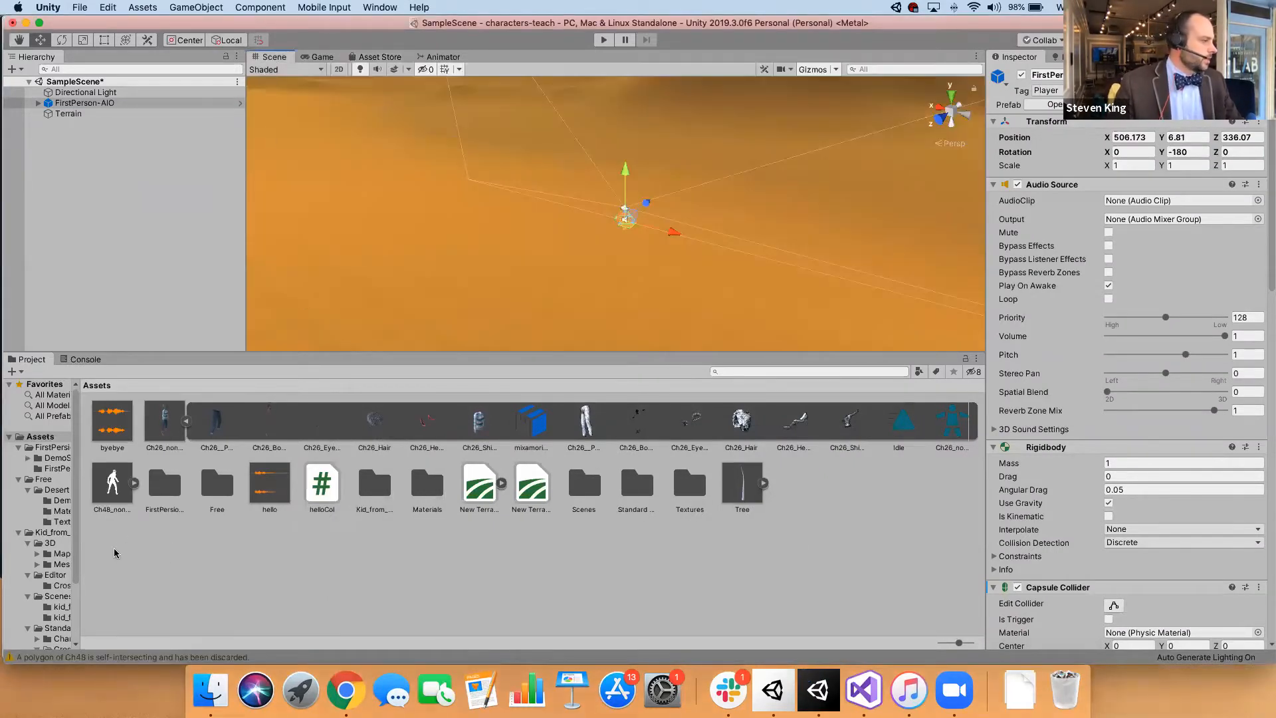
{"action": "left_click", "coordinate": [112, 484]}
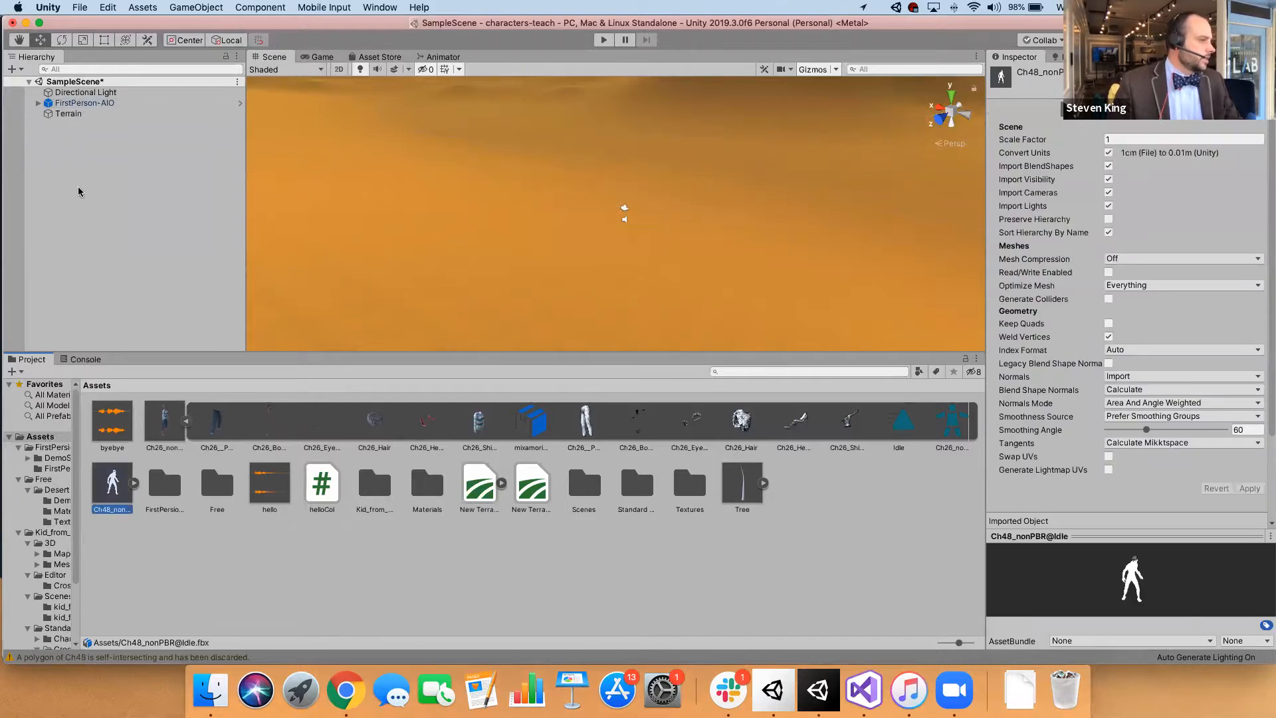
{"action": "double_click", "coordinate": [67, 103]}
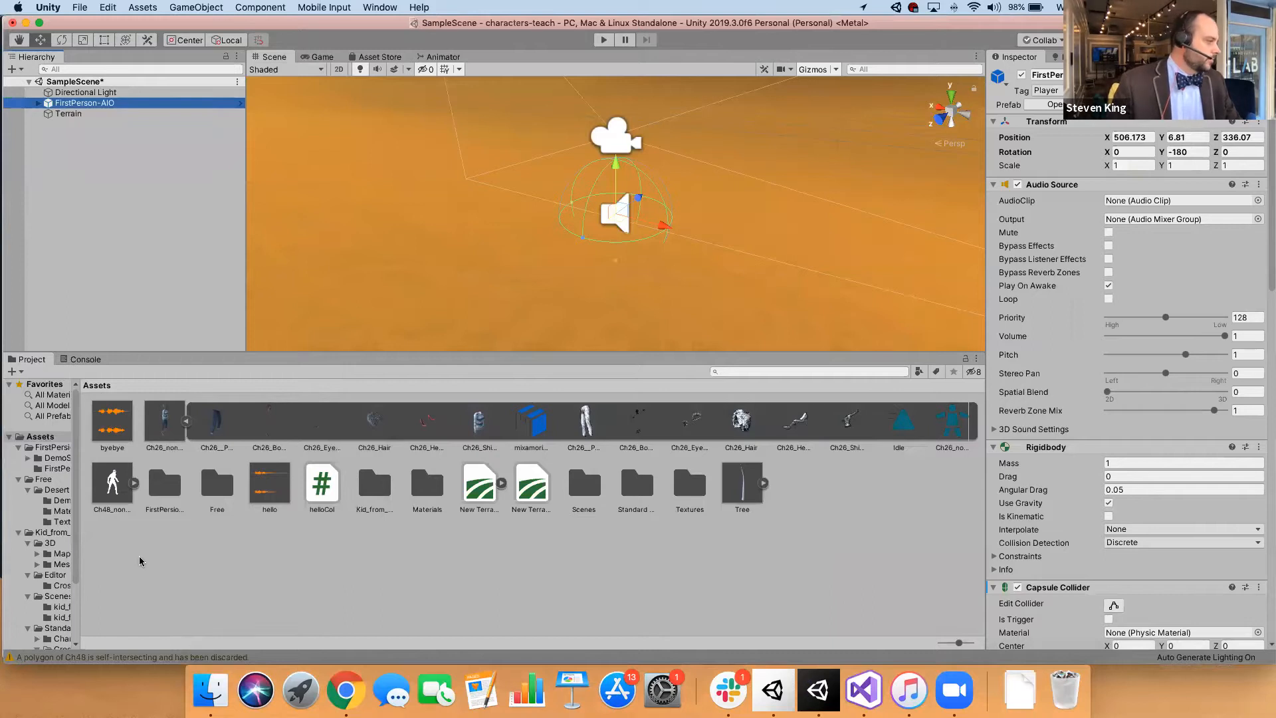
- Set the animation type of the imported Ch48_nonPBR@Idle model to Humanoid and apply the change
{"action": "left_click", "coordinate": [115, 482]}
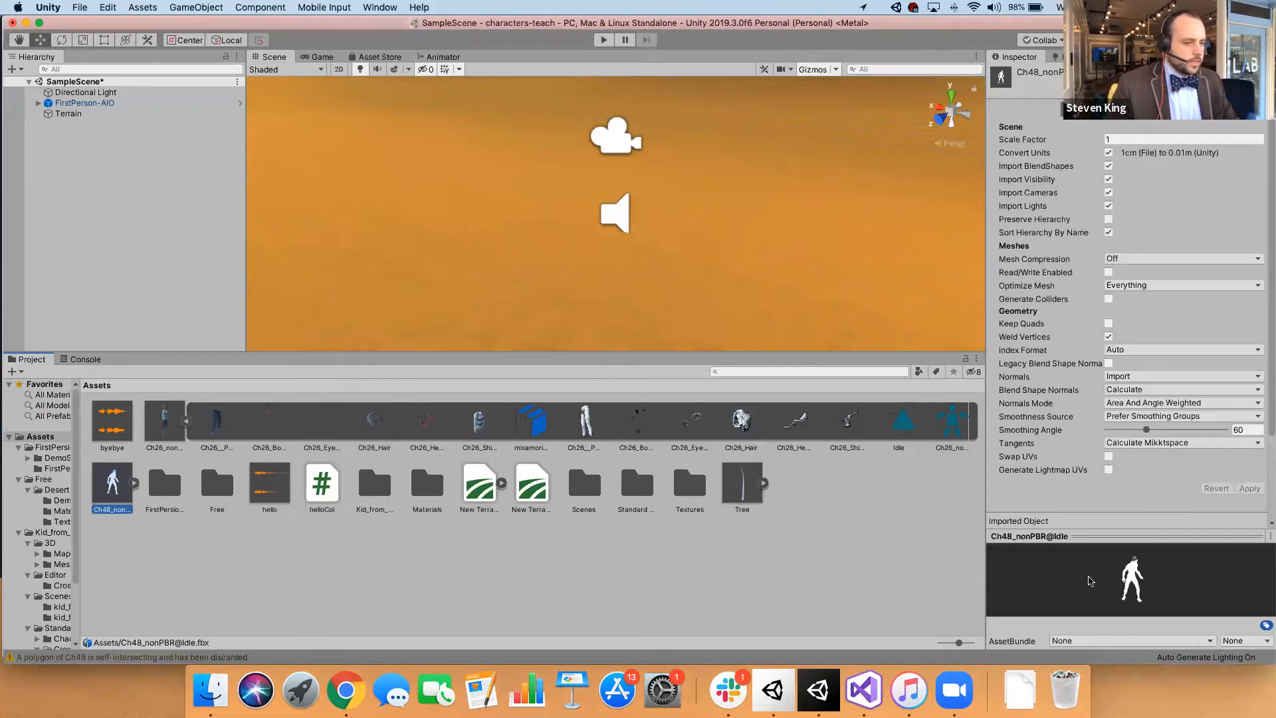
{"action": "left_click_drag", "start_coordinate": [1116, 545], "coordinate": [1115, 512]}
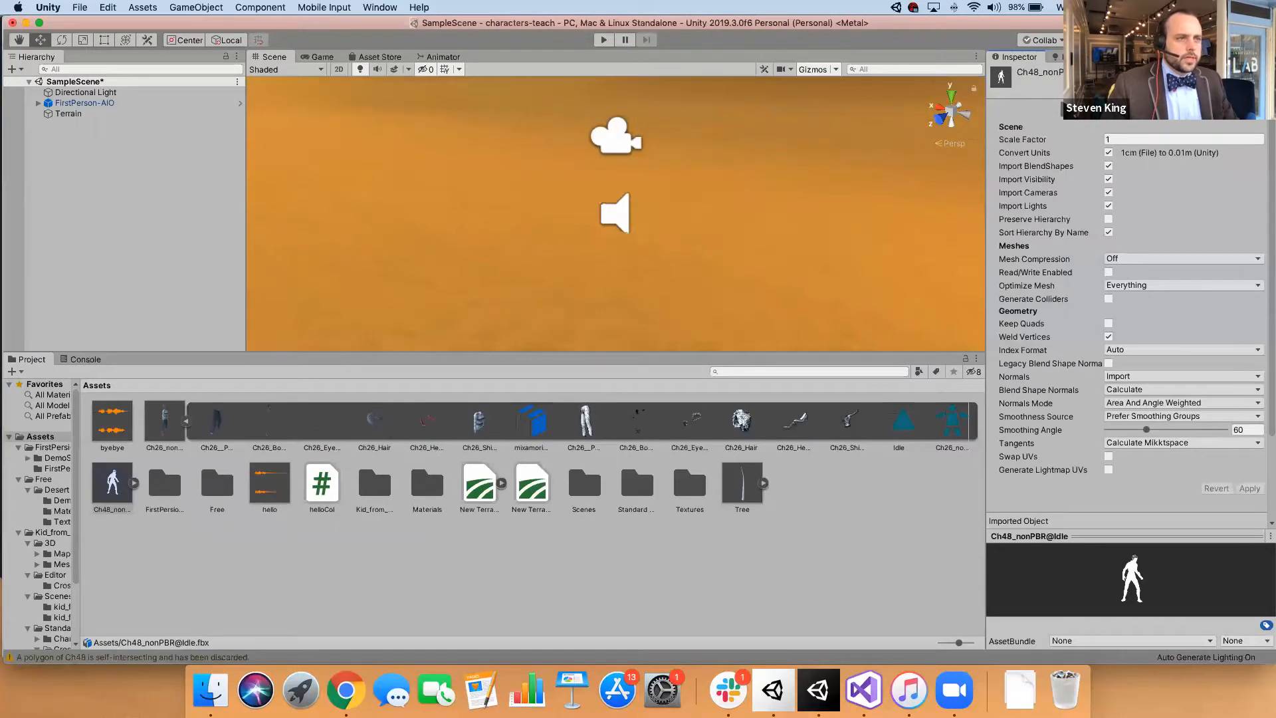
{"action": "left_click", "coordinate": [1103, 108]}
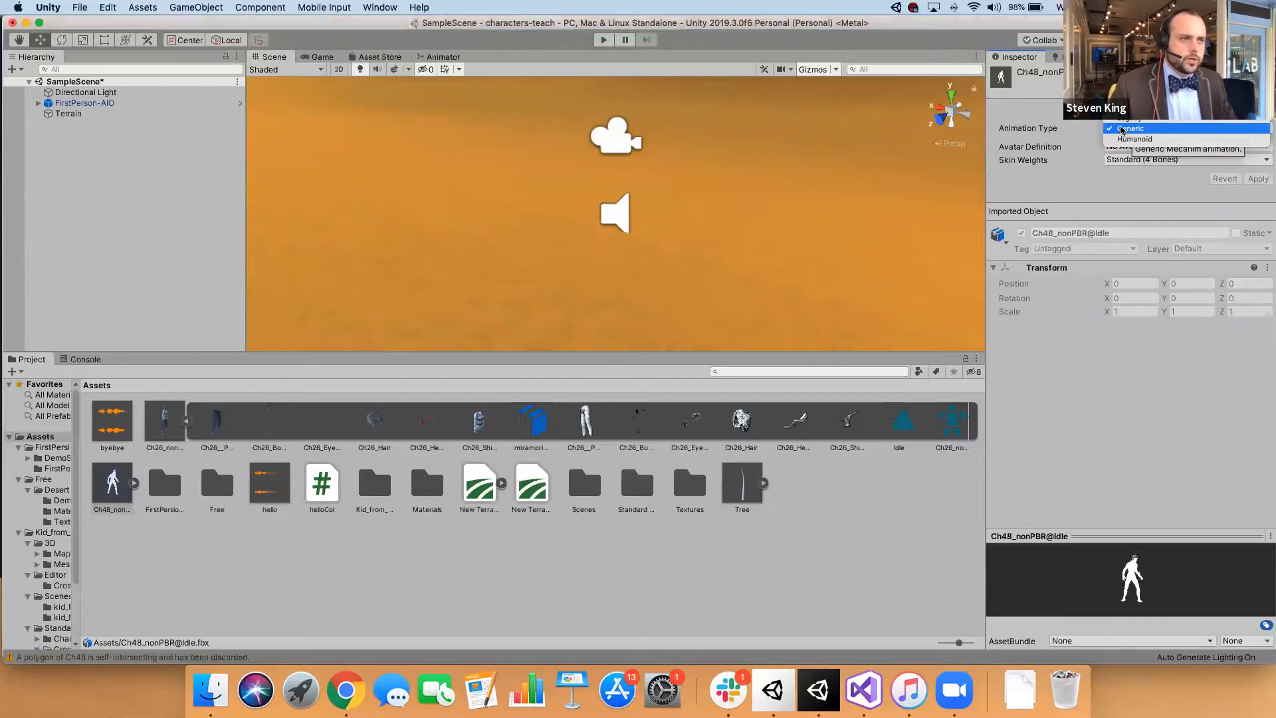
{"action": "left_click", "coordinate": [1122, 139]}
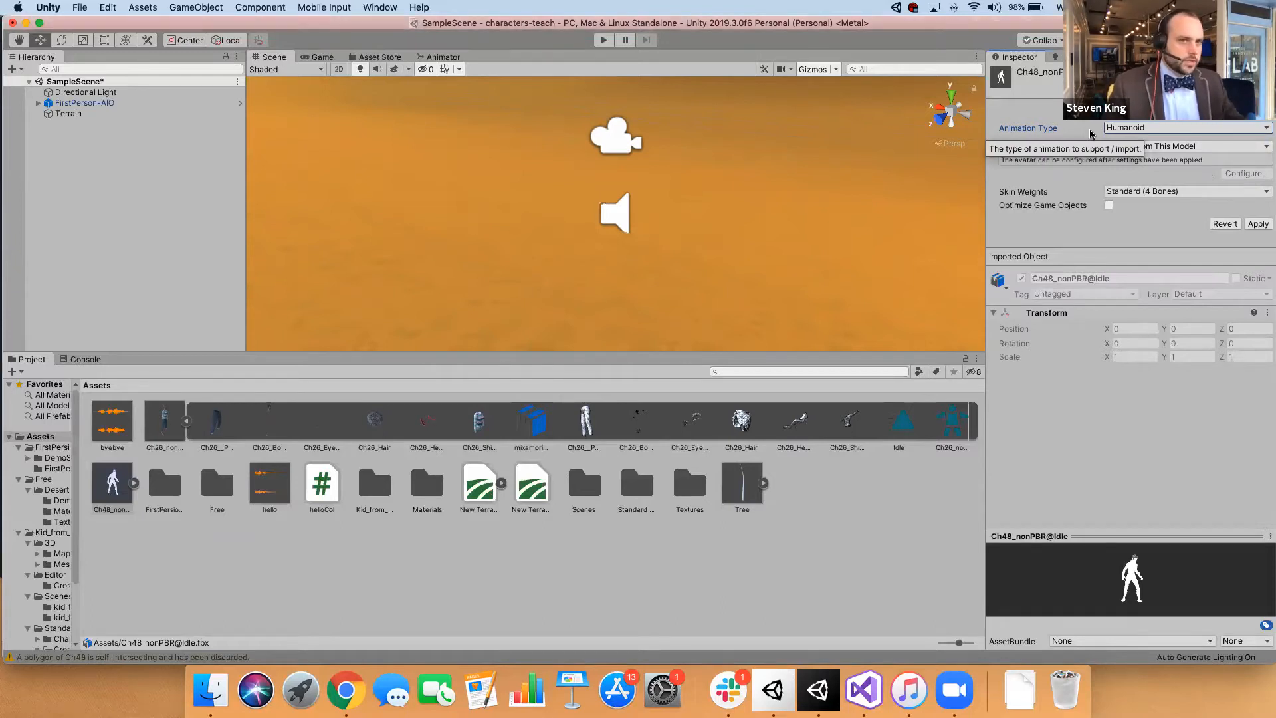
{"action": "left_click", "coordinate": [1118, 128]}
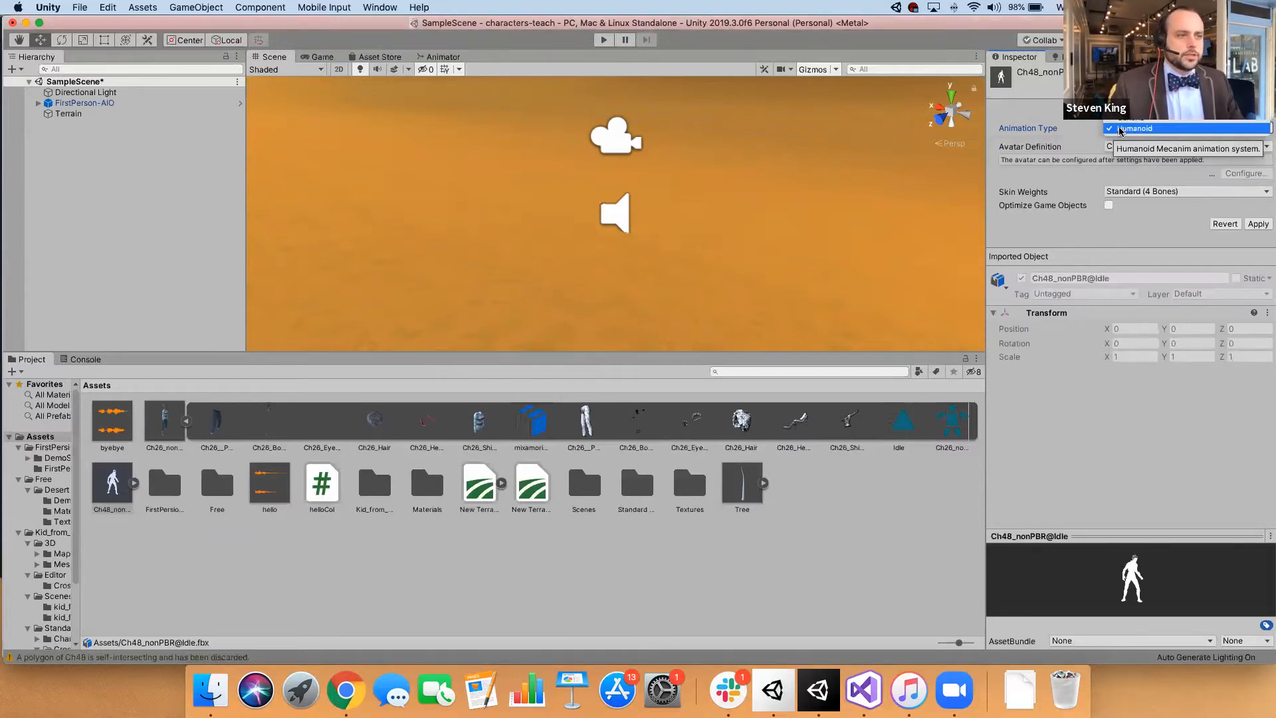
{"action": "left_click", "coordinate": [1088, 133]}
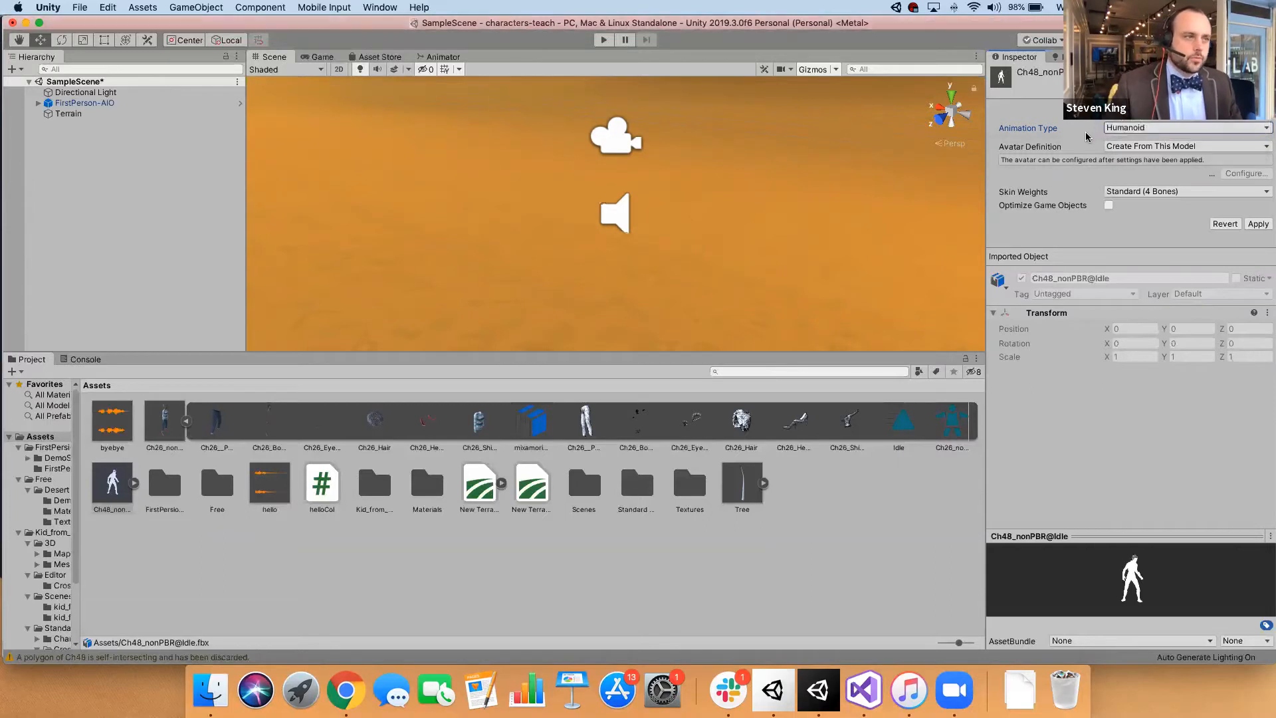
{"action": "left_click", "coordinate": [1258, 224]}
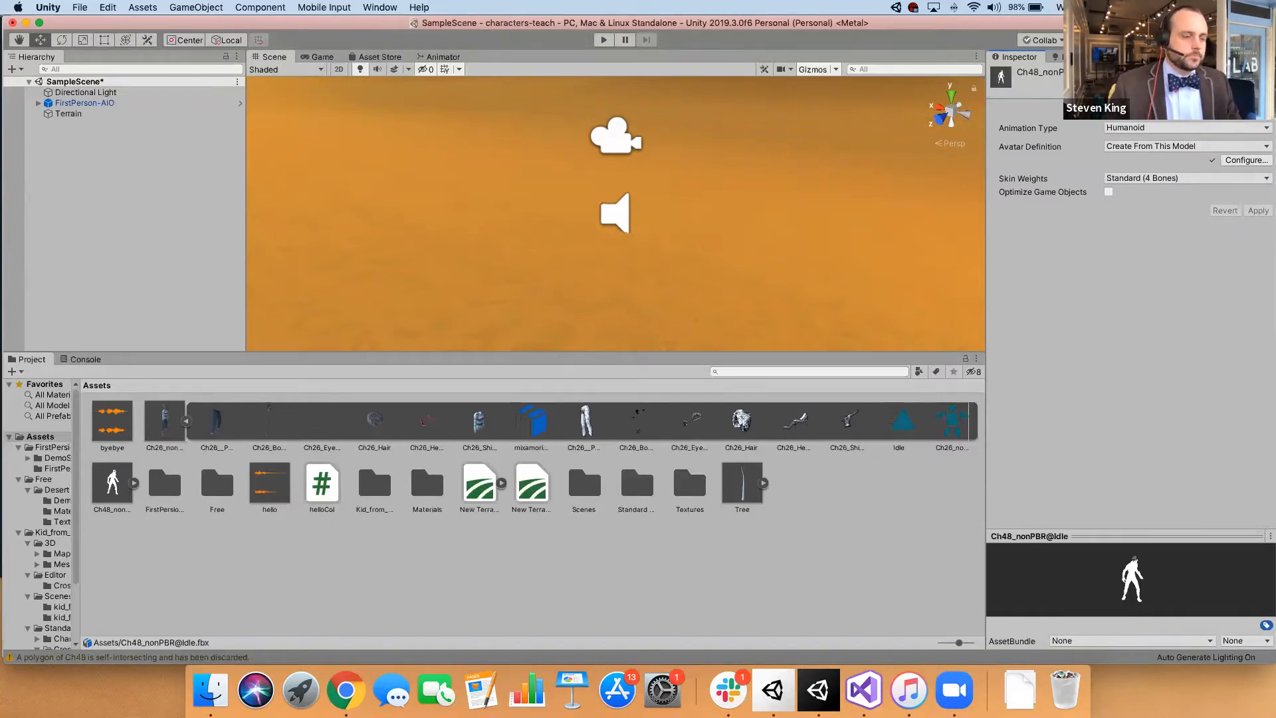
- Extract the Ch48 model's embedded textures into the project's Textures folder and fix the normal map import settings
{"action": "left_click", "coordinate": [1152, 107]}
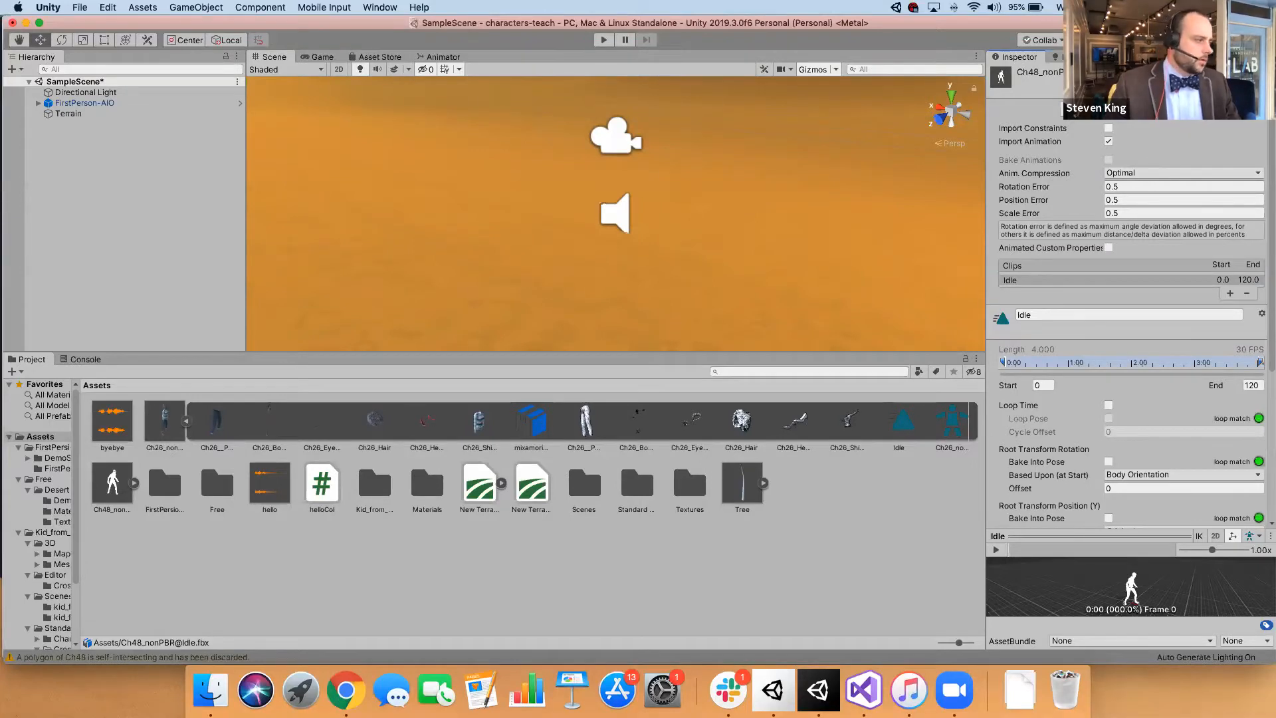
{"action": "scroll", "coordinate": [1130, 299], "scroll_direction": "down", "scroll_amount": 3}
{"action": "scroll", "coordinate": [1156, 141], "scroll_direction": "up", "scroll_amount": 3}
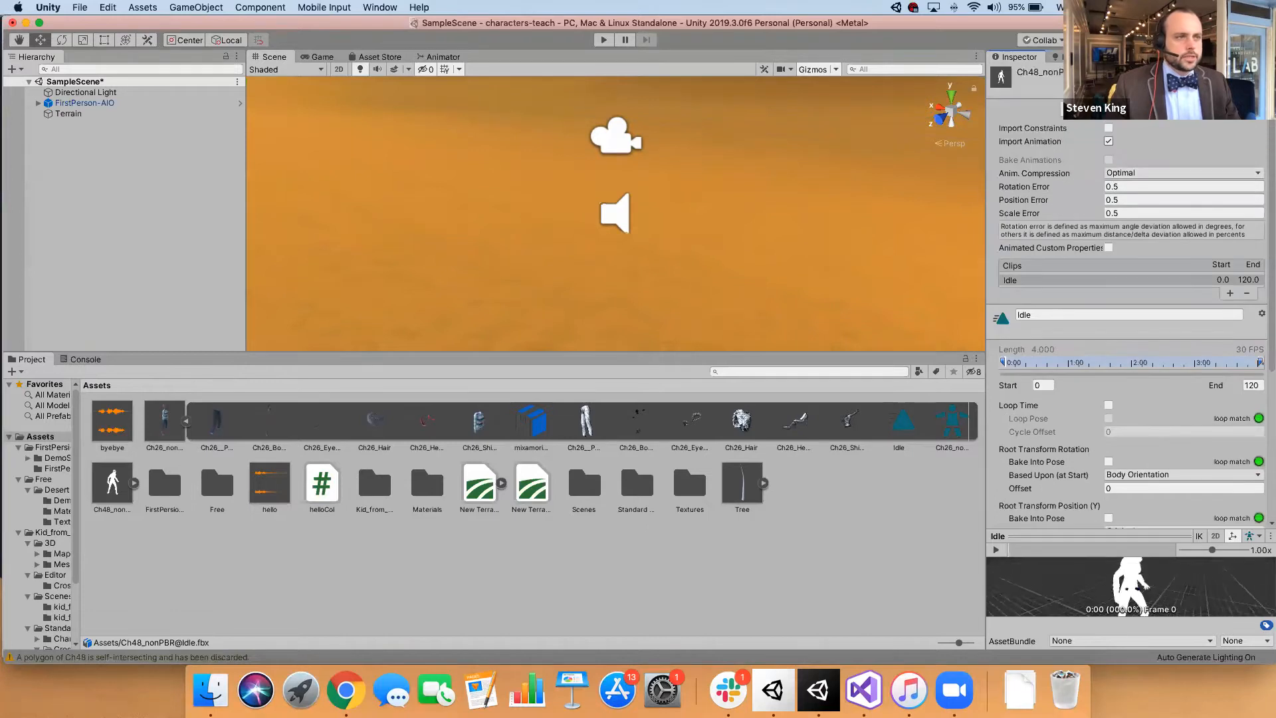
{"action": "left_click", "coordinate": [1236, 105]}
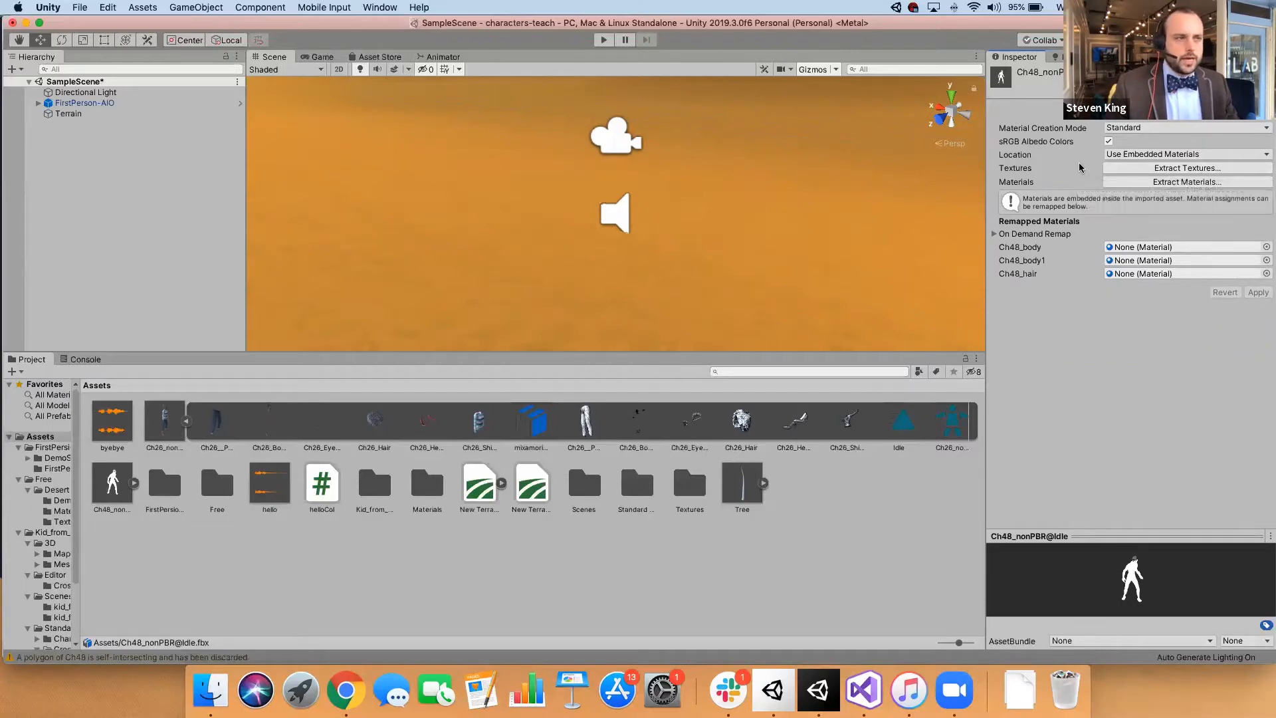
{"action": "left_click", "coordinate": [1166, 170]}
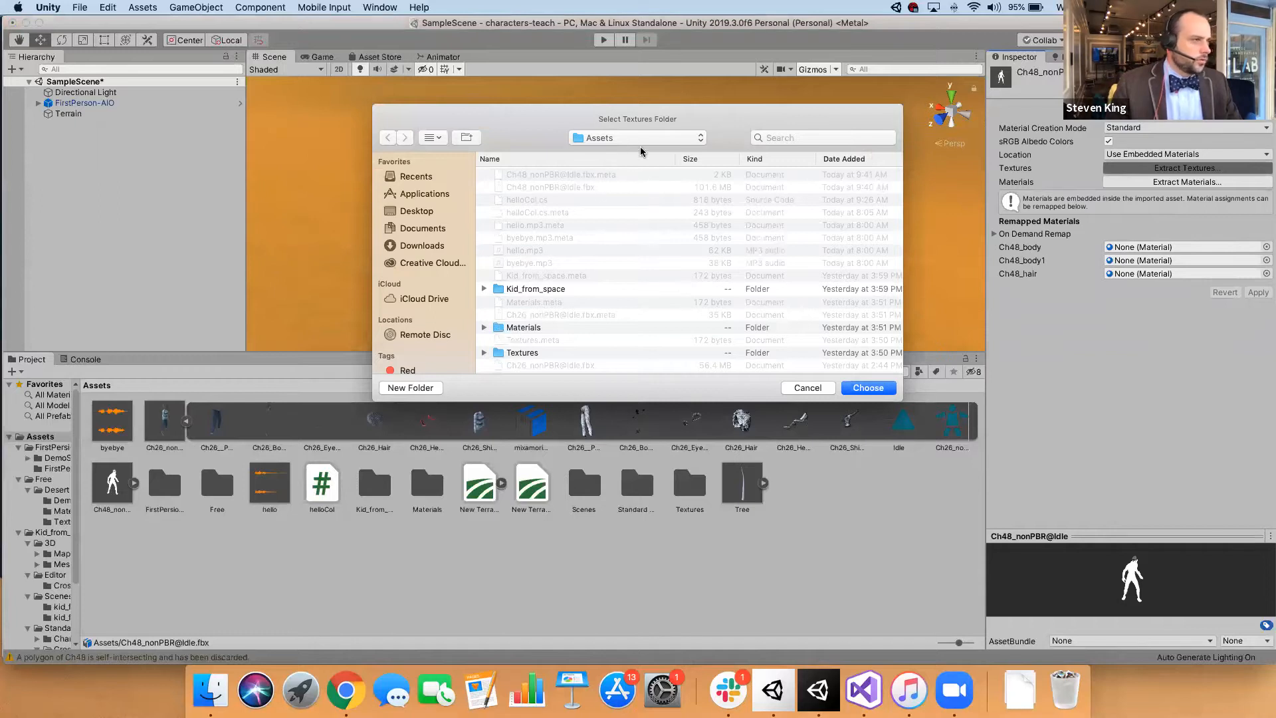
{"action": "left_click", "coordinate": [519, 353]}
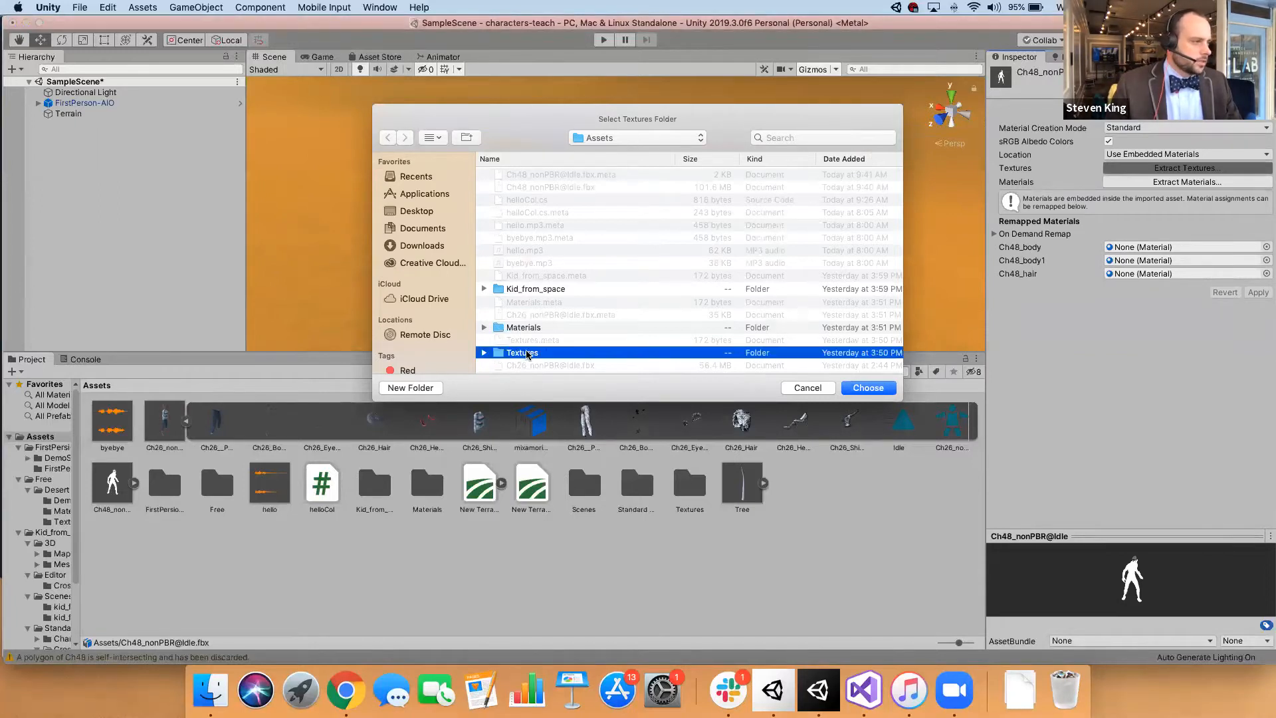
{"action": "double_click", "coordinate": [506, 354]}
{"action": "left_click", "coordinate": [876, 393]}
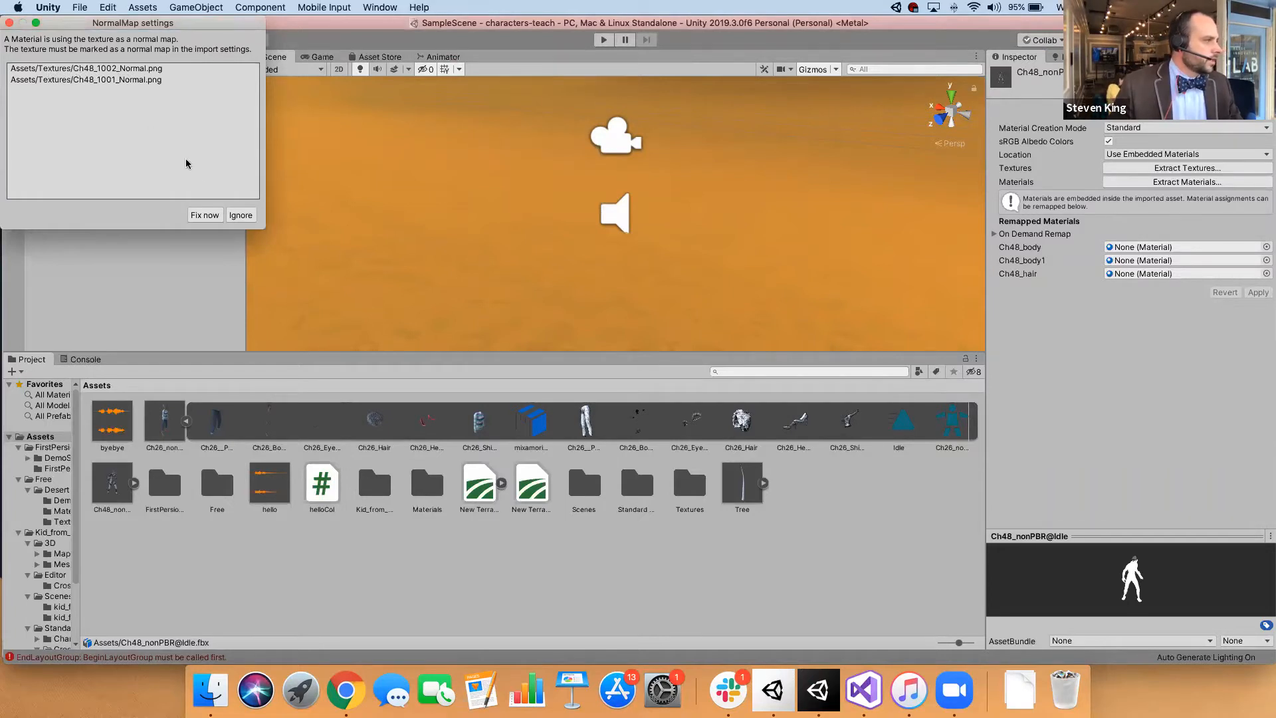
{"action": "left_click", "coordinate": [203, 216]}
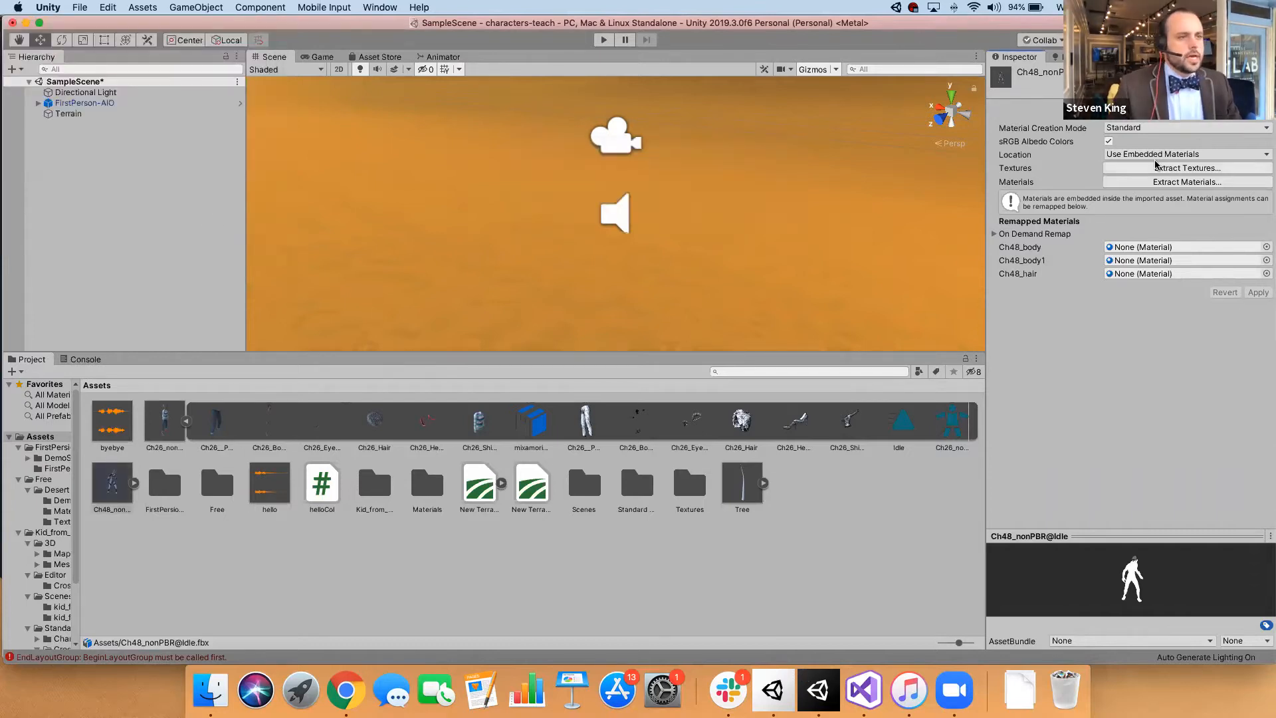
- Extract the Ch48 model's embedded materials into the project's Materials folder
{"action": "left_click", "coordinate": [1188, 182]}
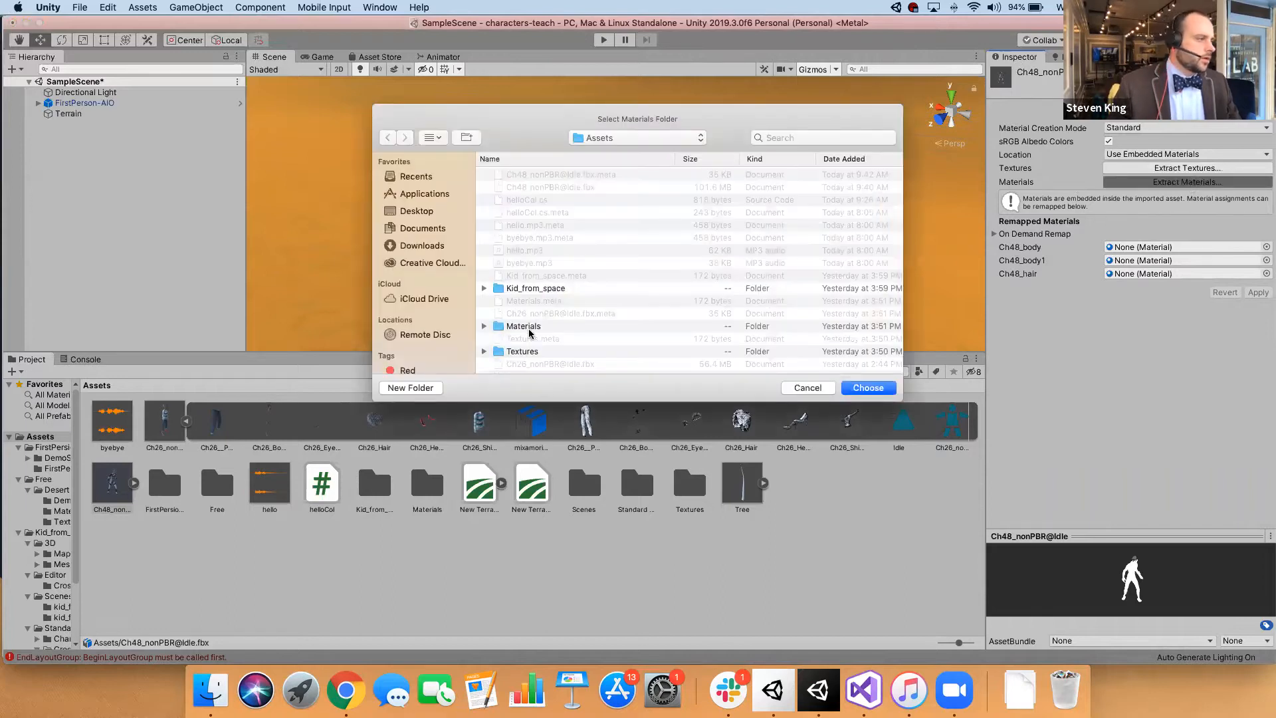
{"action": "scroll", "coordinate": [530, 333], "scroll_direction": "down", "scroll_amount": 2}
{"action": "left_click", "coordinate": [500, 293]}
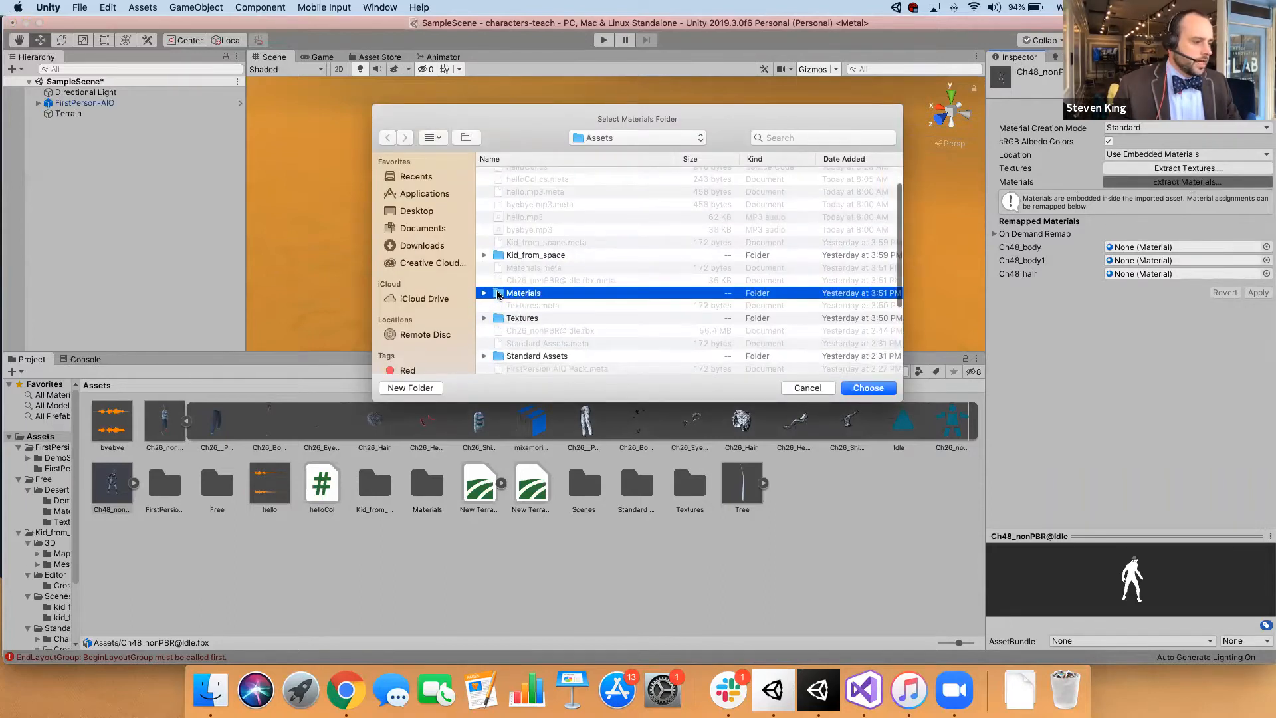
{"action": "left_click", "coordinate": [868, 387]}
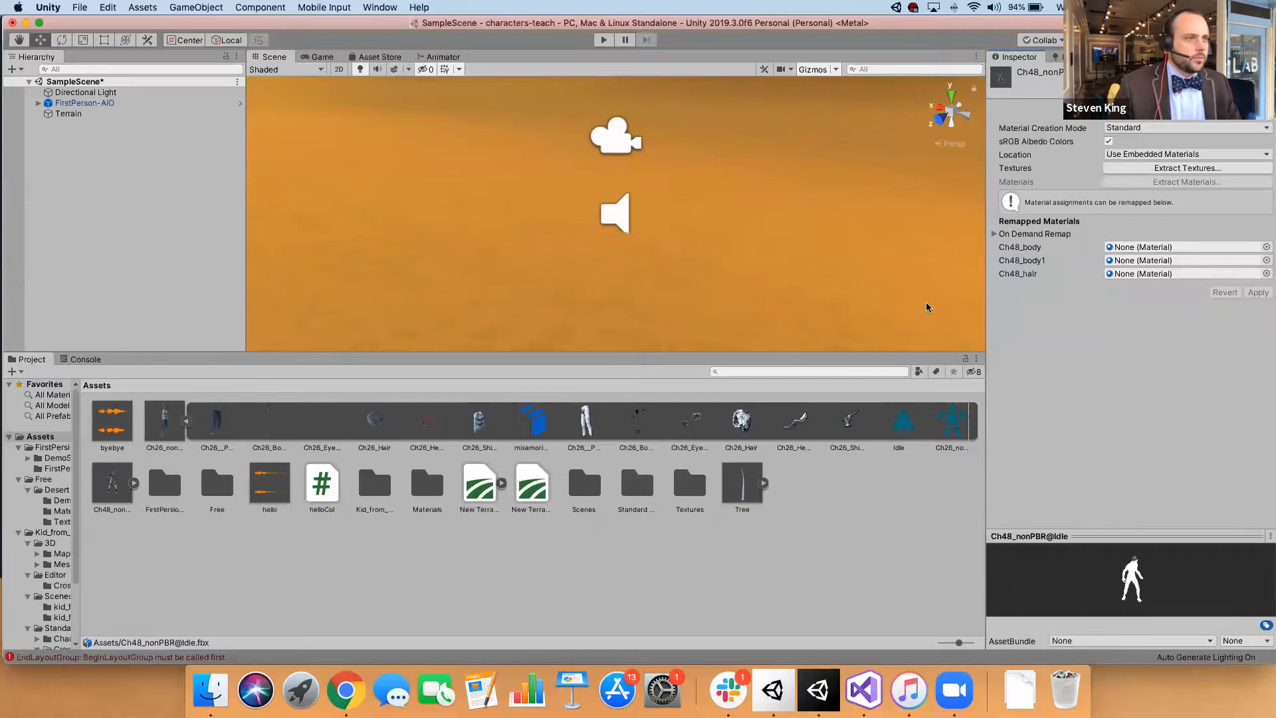
- Place the Ch48_nonPBR@Idle character on the desert terrain near the first-person camera and select it for a closer view
{"action": "left_click", "coordinate": [1082, 111]}
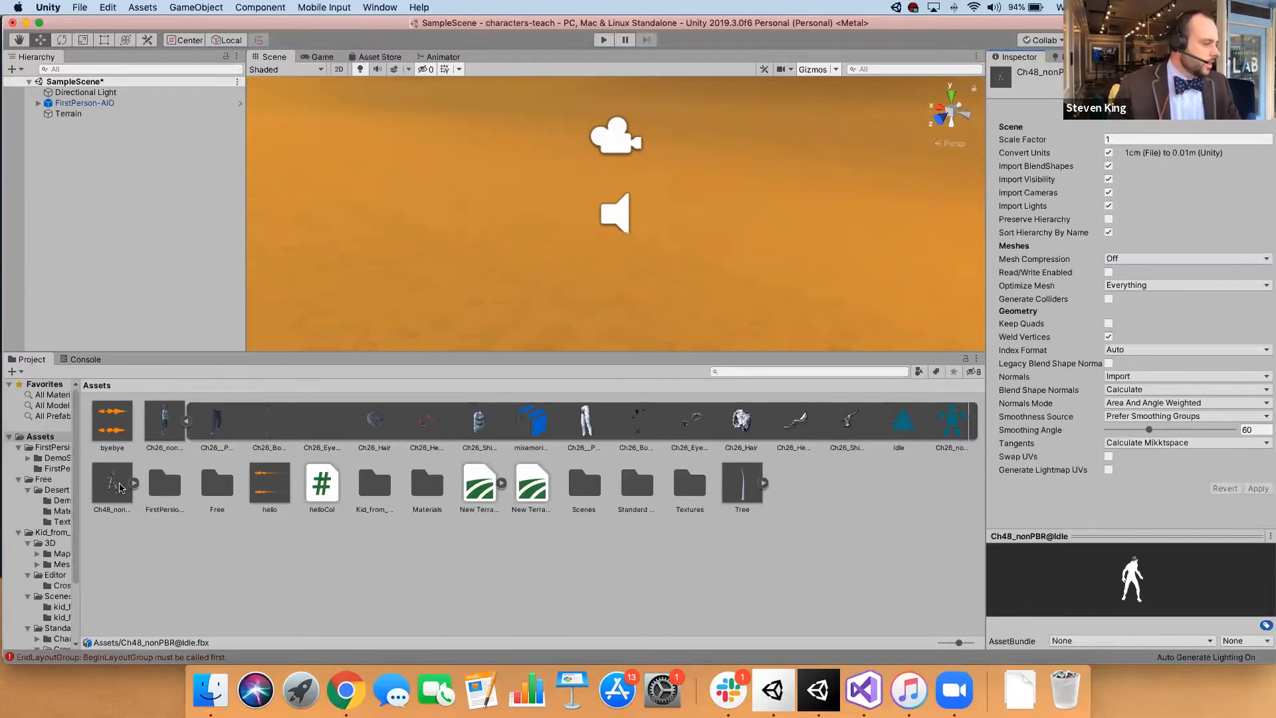
{"action": "left_click_drag", "start_coordinate": [117, 488], "coordinate": [688, 219]}
{"action": "left_click", "coordinate": [724, 218]}
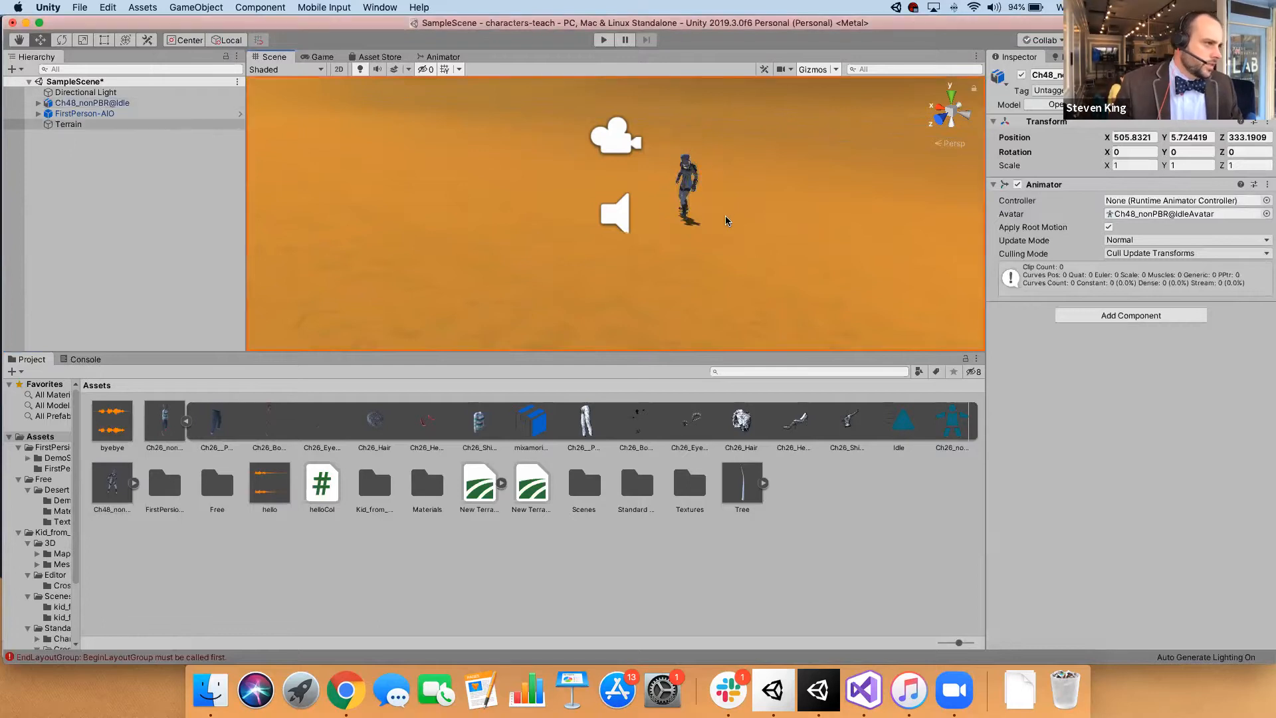
{"action": "left_click", "coordinate": [691, 184]}
{"action": "scroll", "coordinate": [672, 189], "scroll_direction": "up", "scroll_amount": 3}
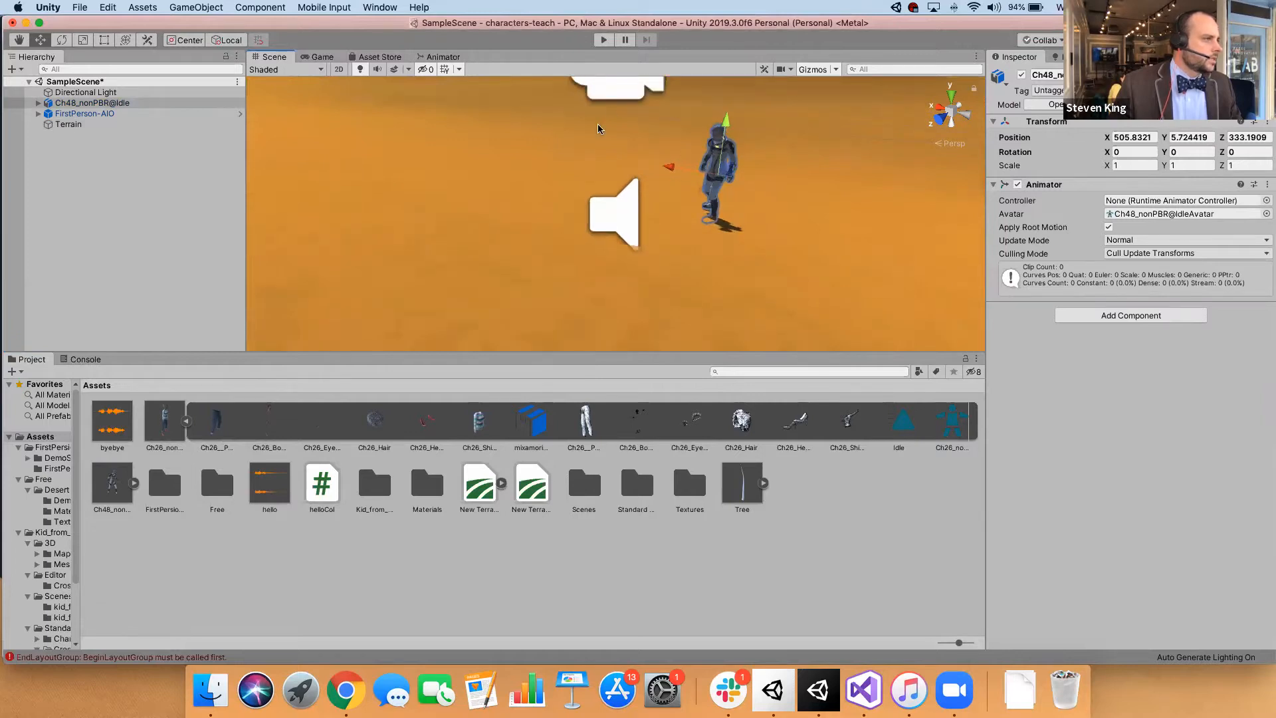
- Check the player camera's preview, lower FirstPerson-AIO to Y position 6.732, and briefly test the scene in play mode
{"action": "left_click", "coordinate": [615, 100]}
{"action": "left_click", "coordinate": [629, 96]}
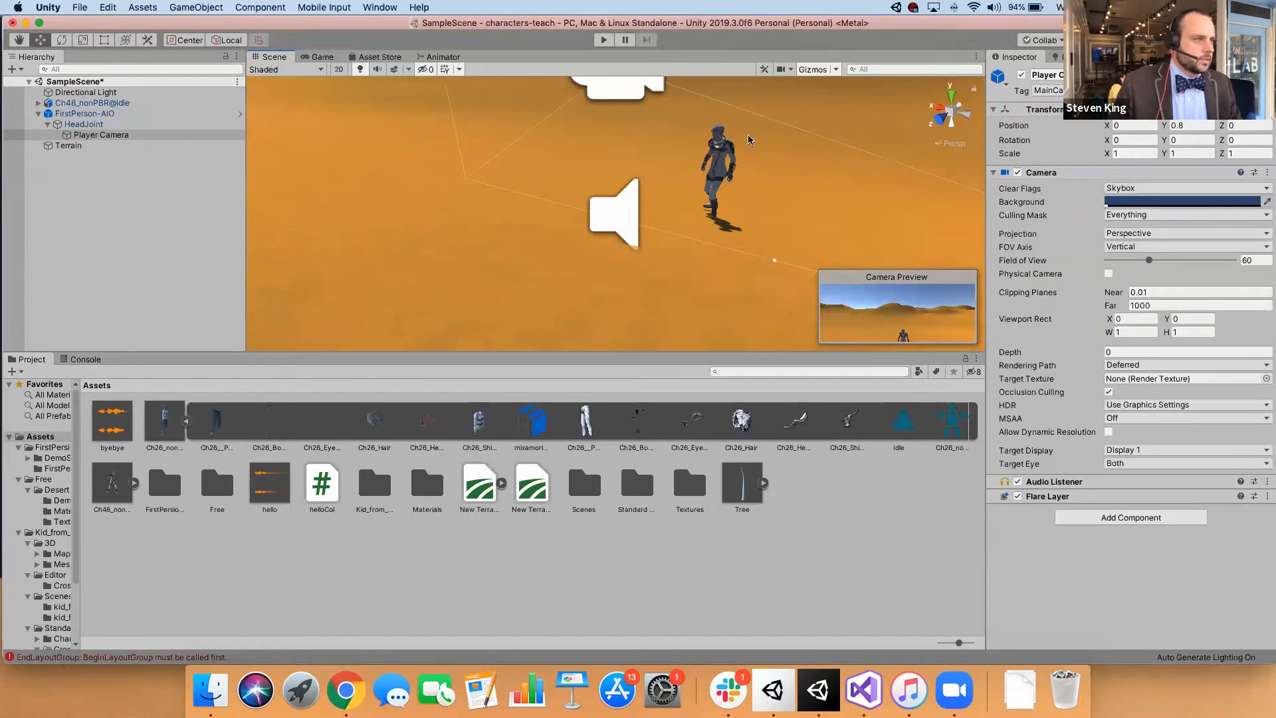
{"action": "left_click", "coordinate": [493, 186]}
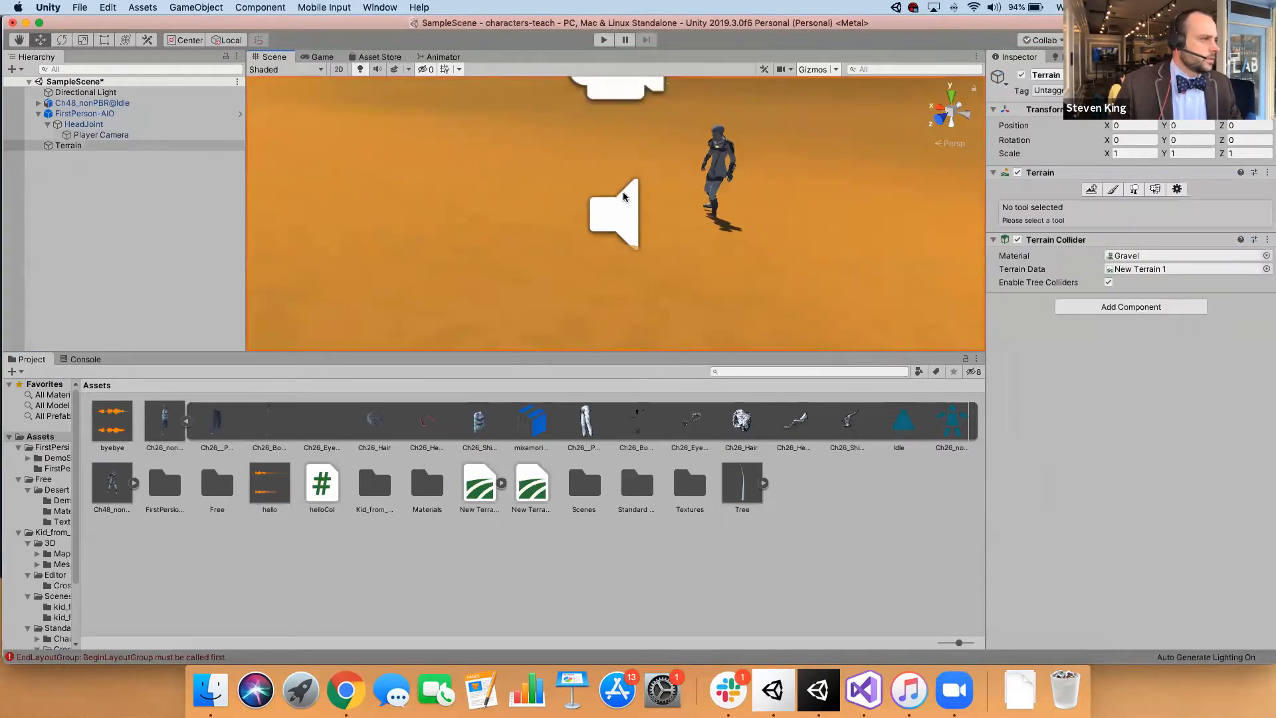
{"action": "left_click", "coordinate": [623, 193]}
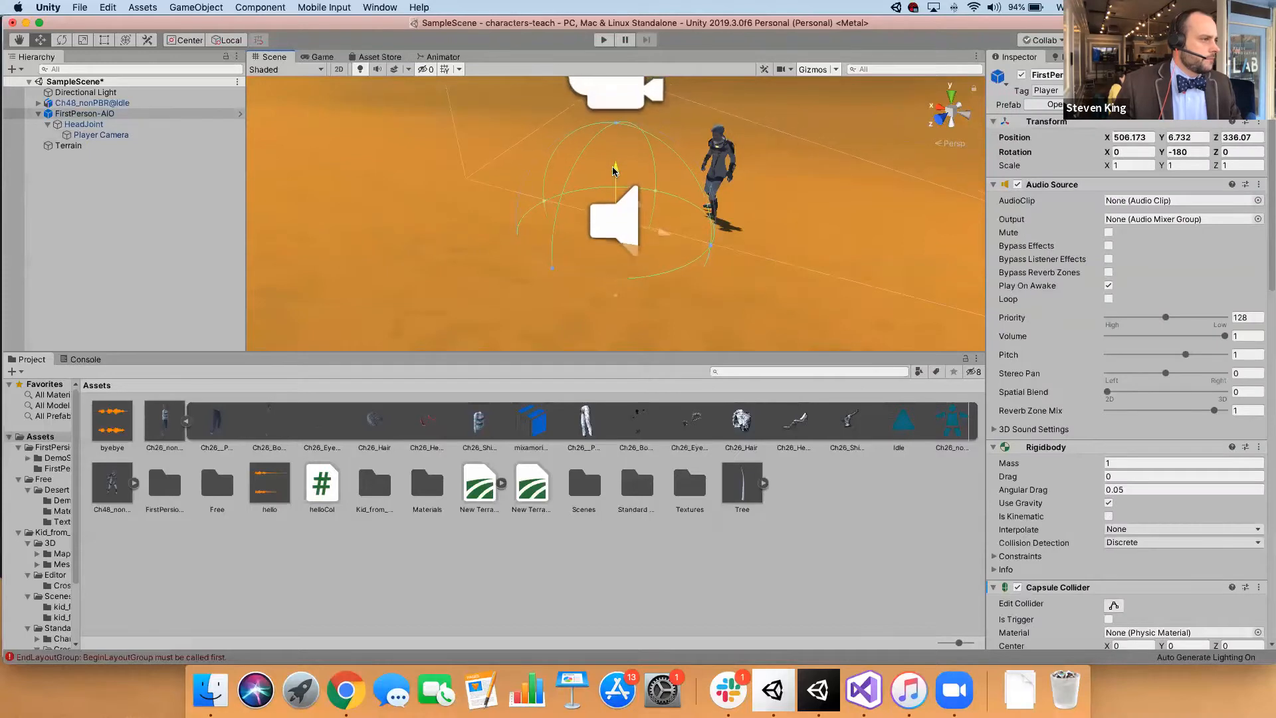
{"action": "left_click", "coordinate": [604, 39]}
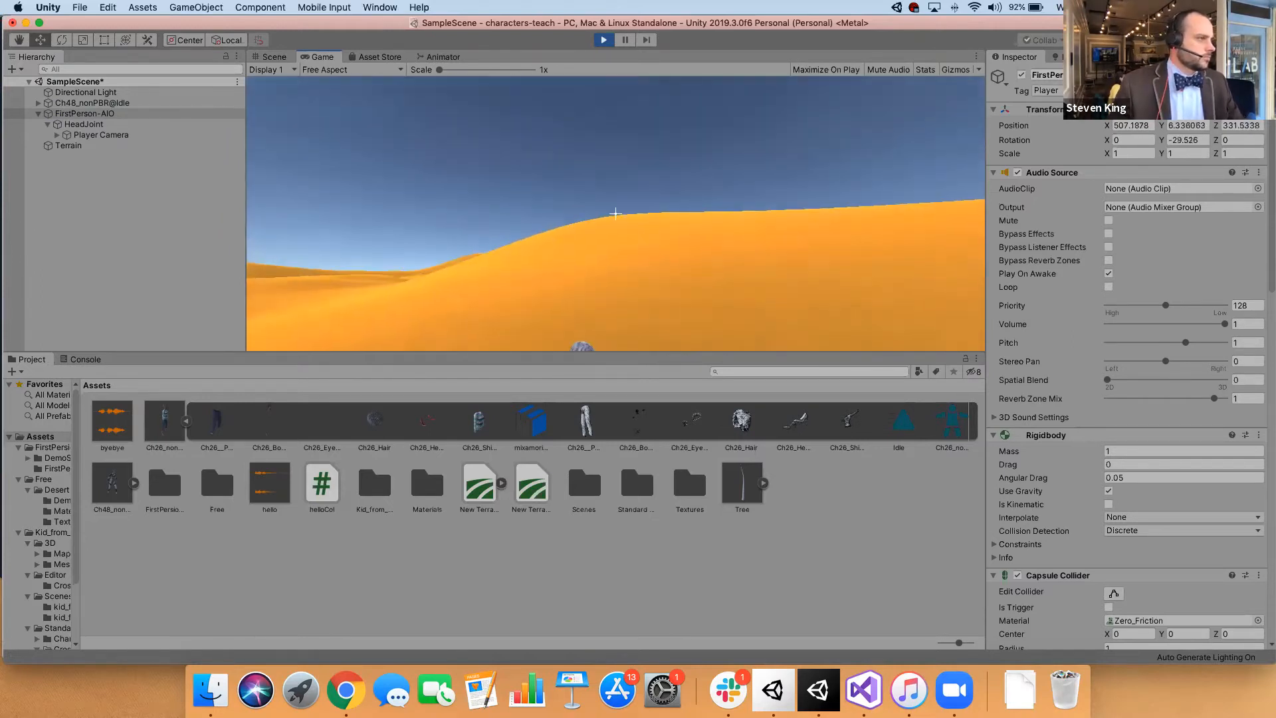
{"action": "left_click", "coordinate": [603, 41]}
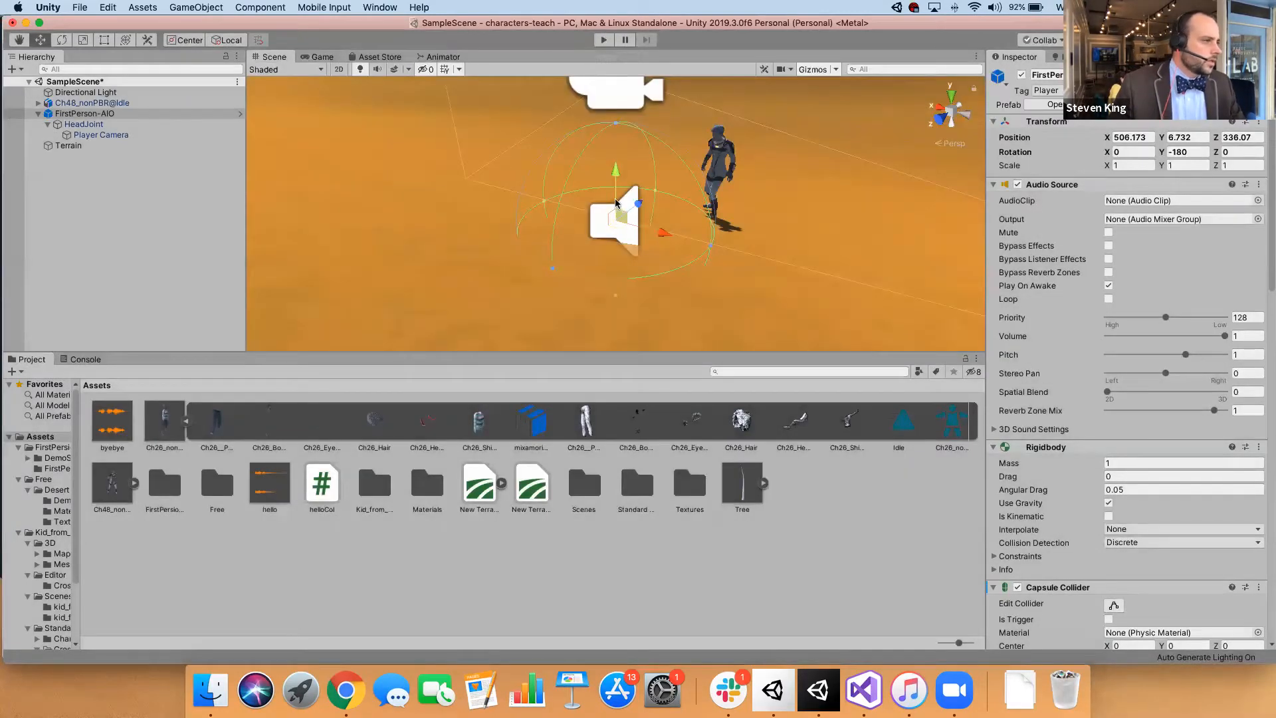
- Select the Ch48_nonPBR@Idle character in the scene and check its Animator component's Controller slot
{"action": "left_click", "coordinate": [726, 159]}
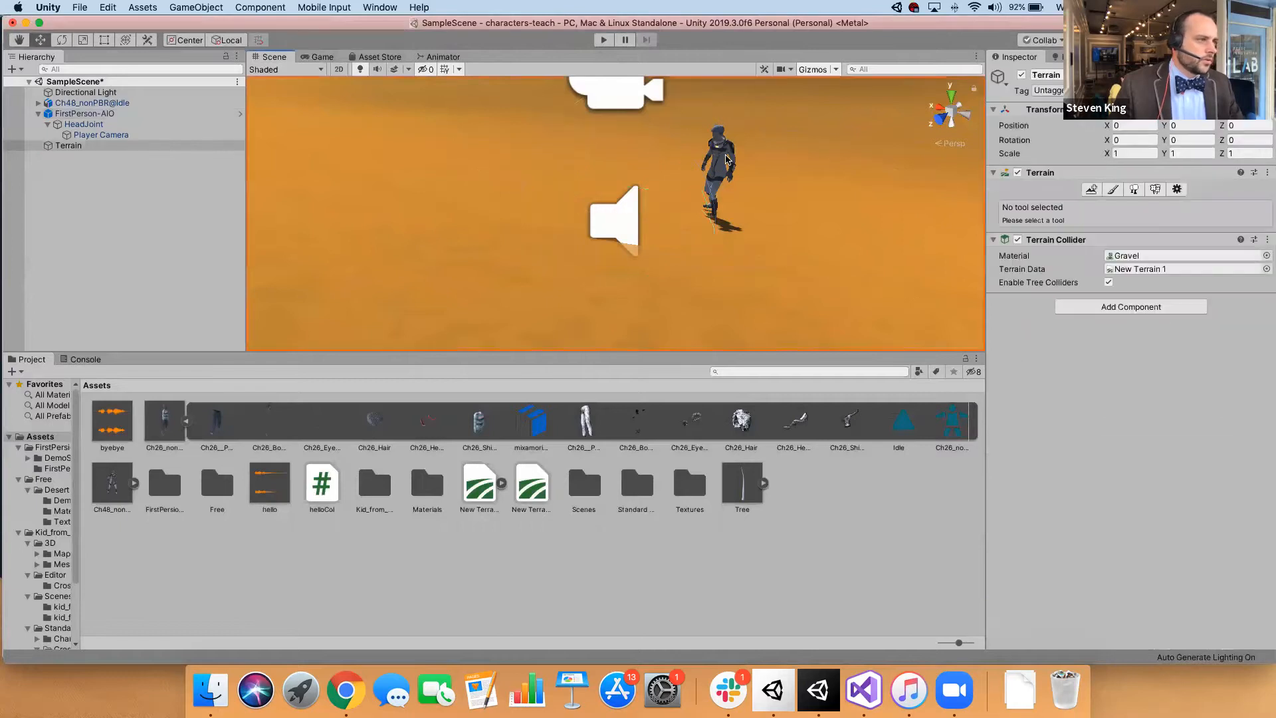
{"action": "left_click", "coordinate": [724, 158]}
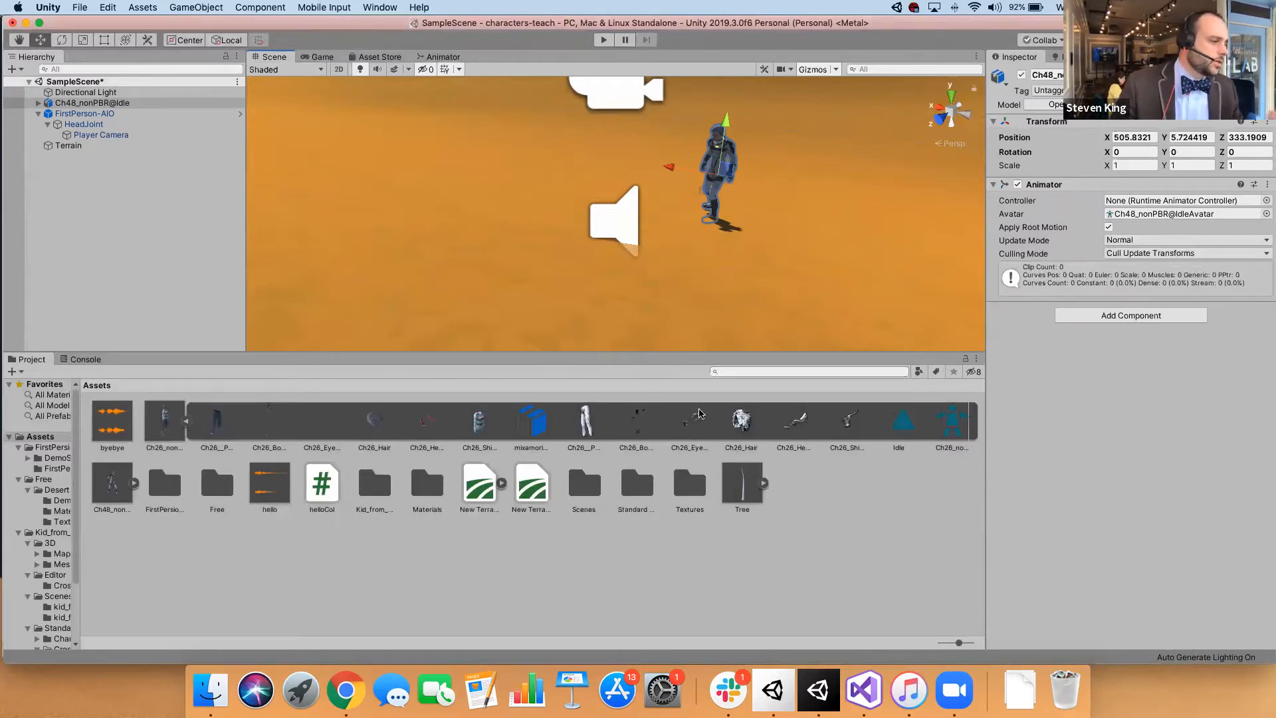
{"action": "left_click", "coordinate": [499, 545]}
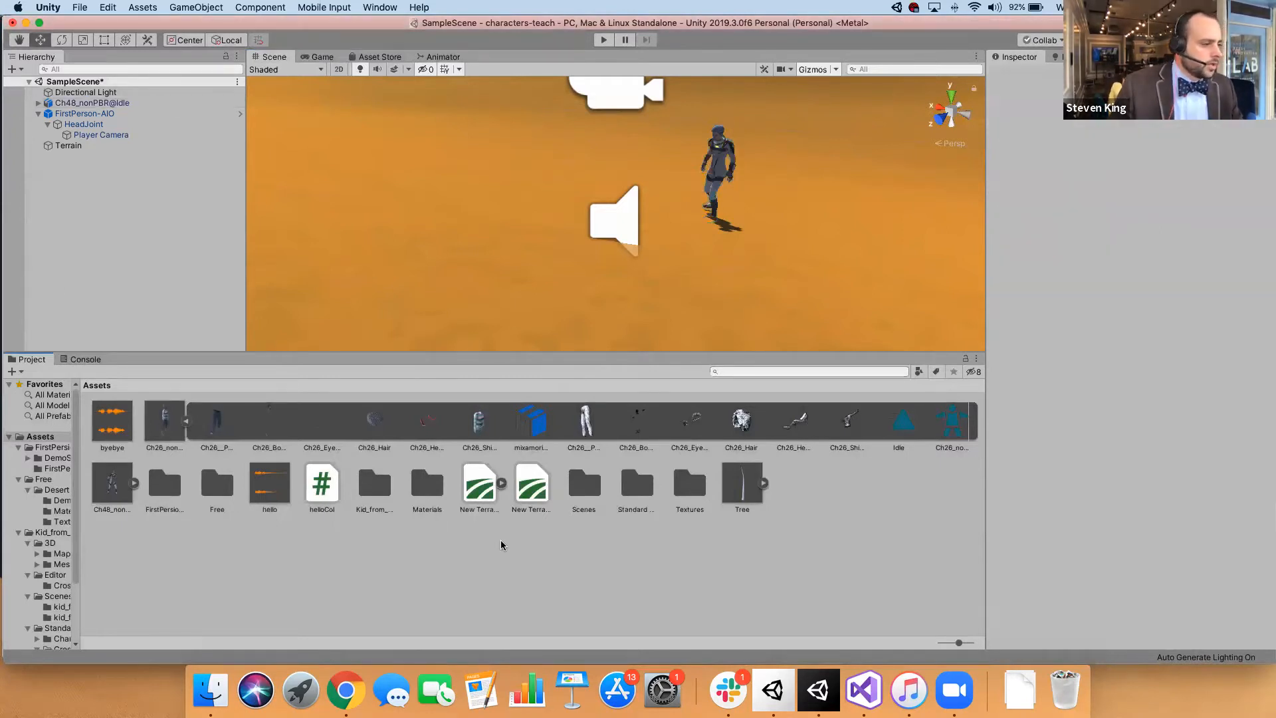
- Create an Animator Controller asset named spaceIdol in the project's Assets folder
{"action": "left_click", "coordinate": [184, 12]}
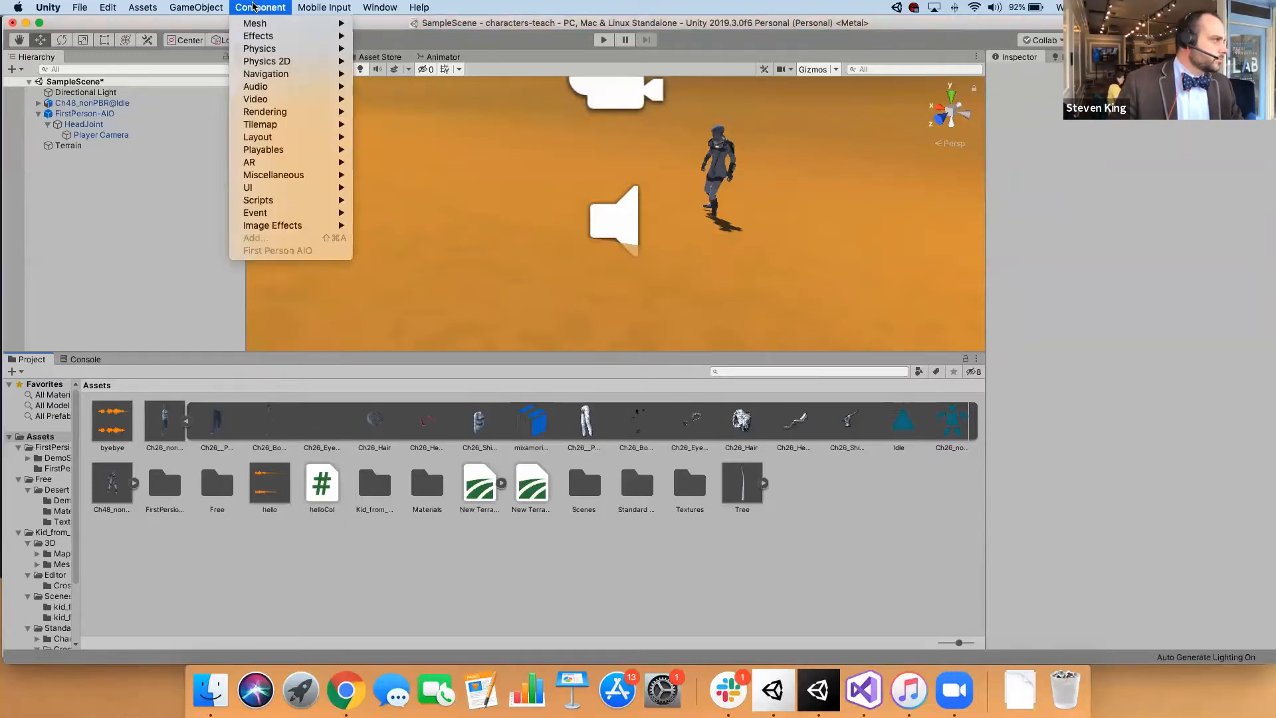
{"action": "mouse_move", "coordinate": [192, 8]}
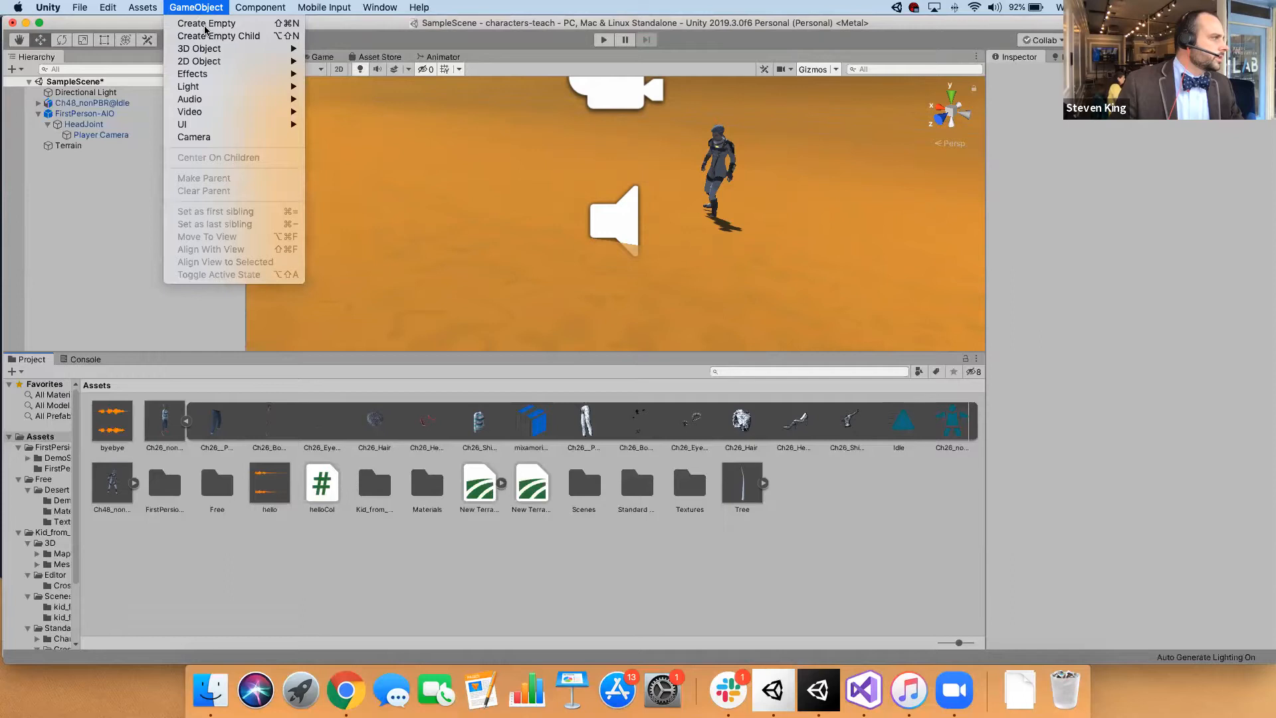
{"action": "mouse_move", "coordinate": [229, 52]}
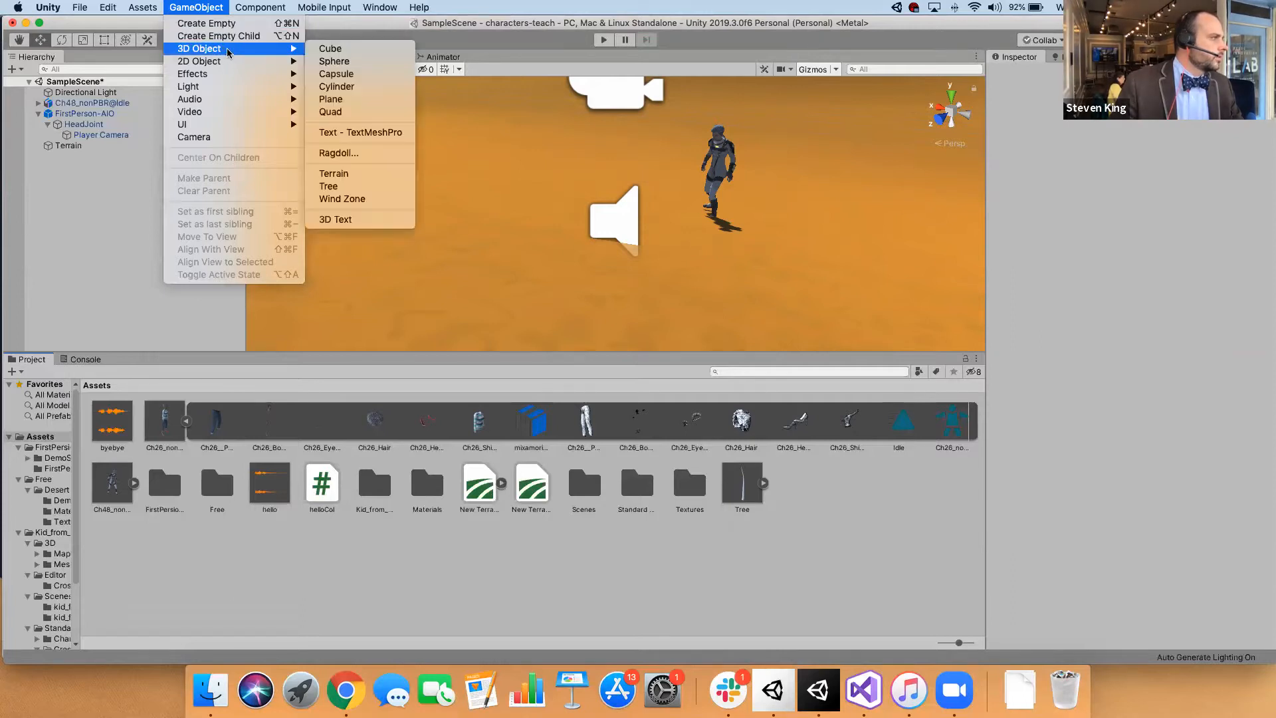
{"action": "mouse_move", "coordinate": [421, 7]}
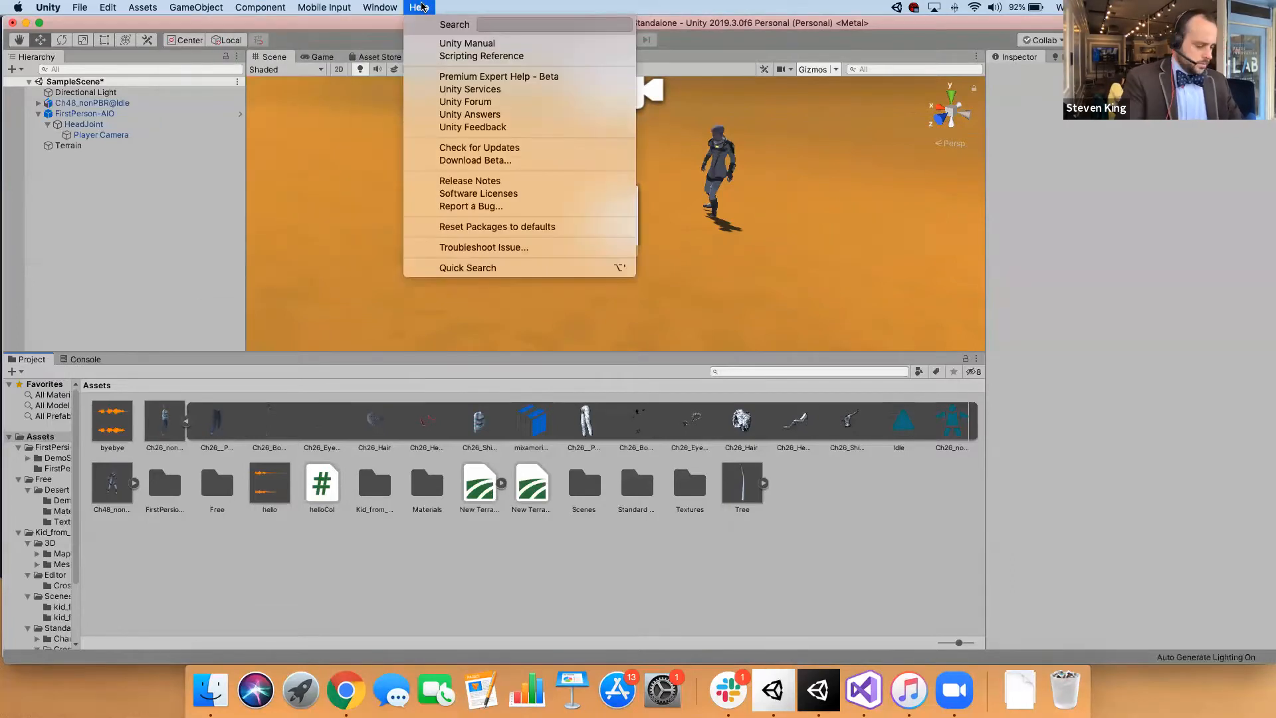
{"action": "type", "text": "cont"}
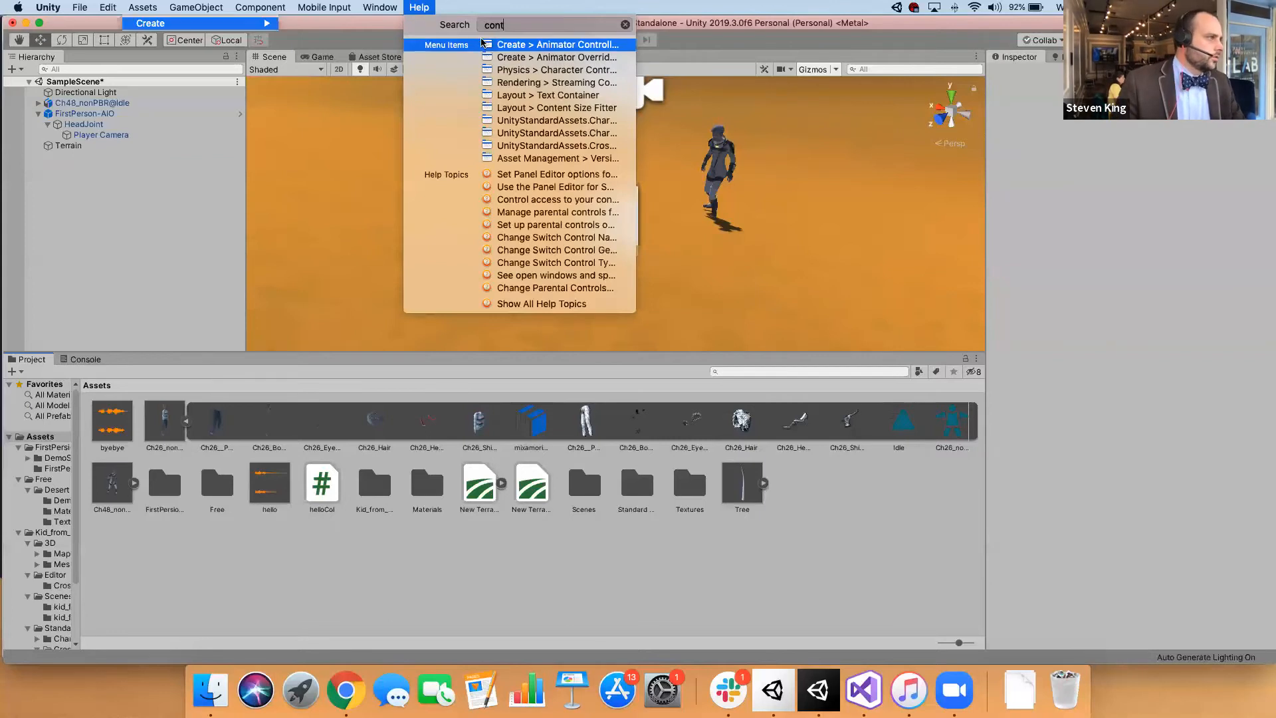
{"action": "mouse_move", "coordinate": [489, 45]}
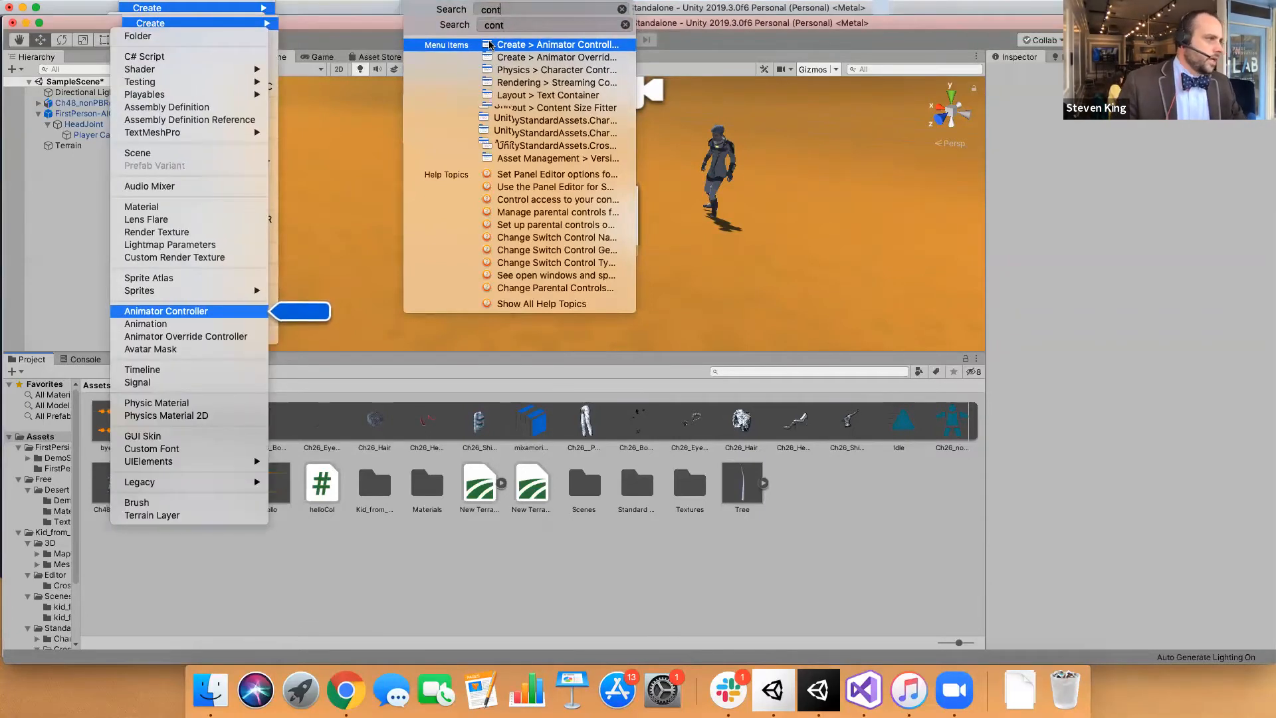
{"action": "mouse_move", "coordinate": [149, 6]}
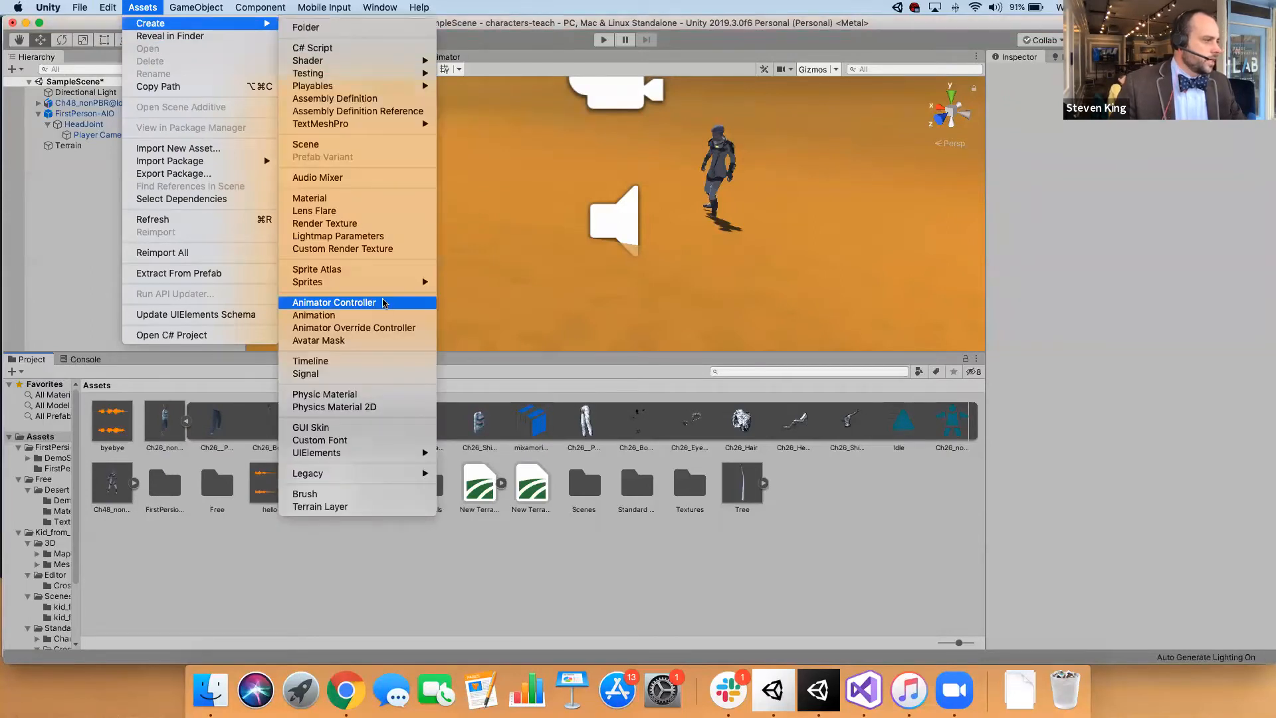
{"action": "left_click", "coordinate": [384, 302]}
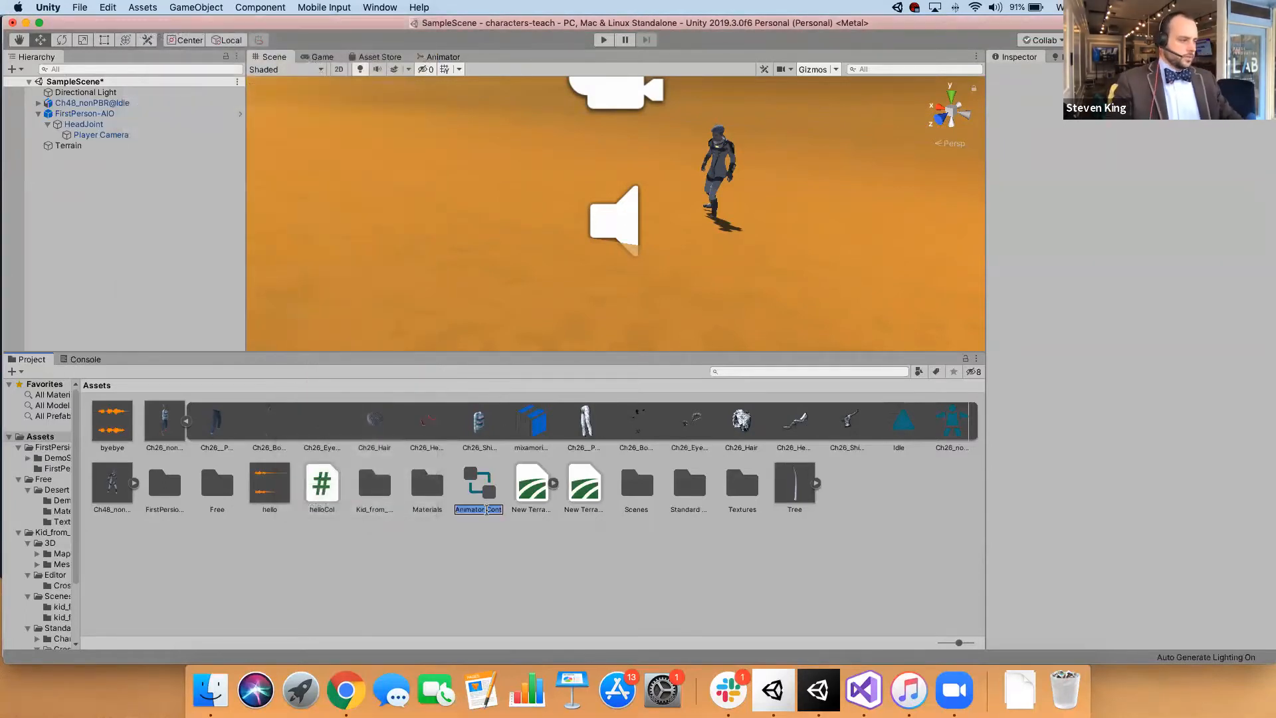
{"action": "type", "text": "space"}
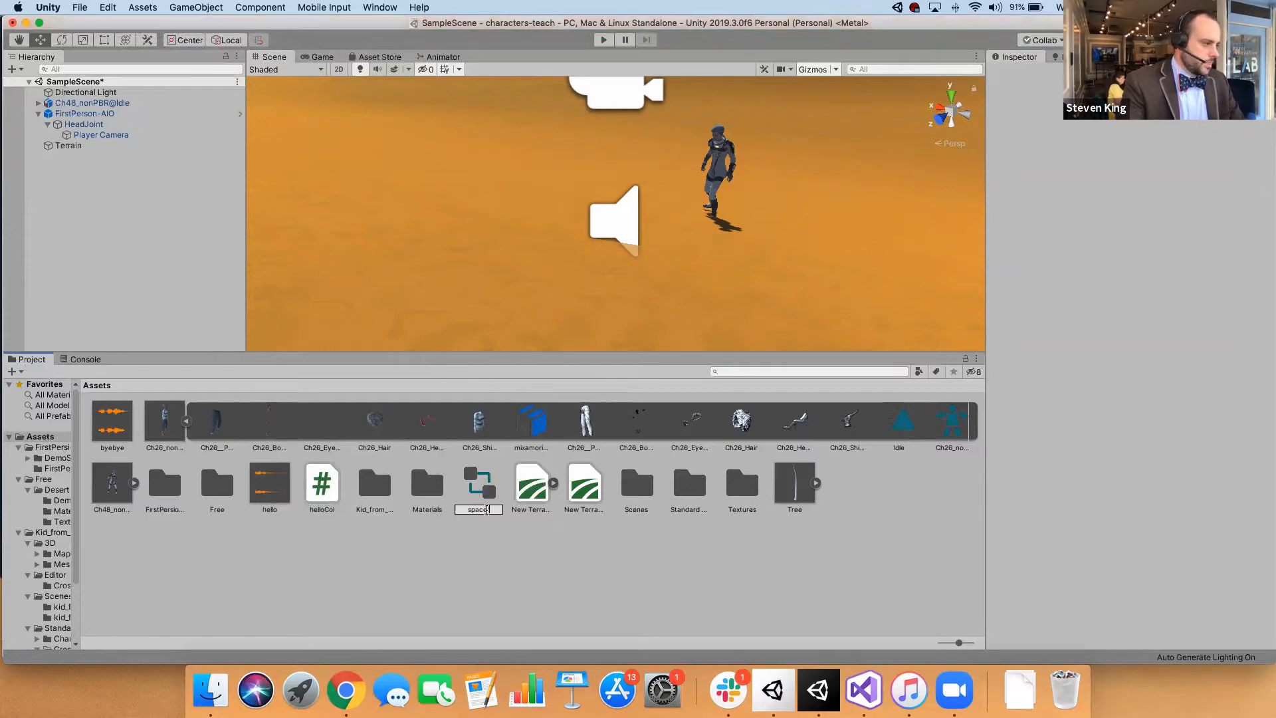
{"action": "type", "text": " ko"}
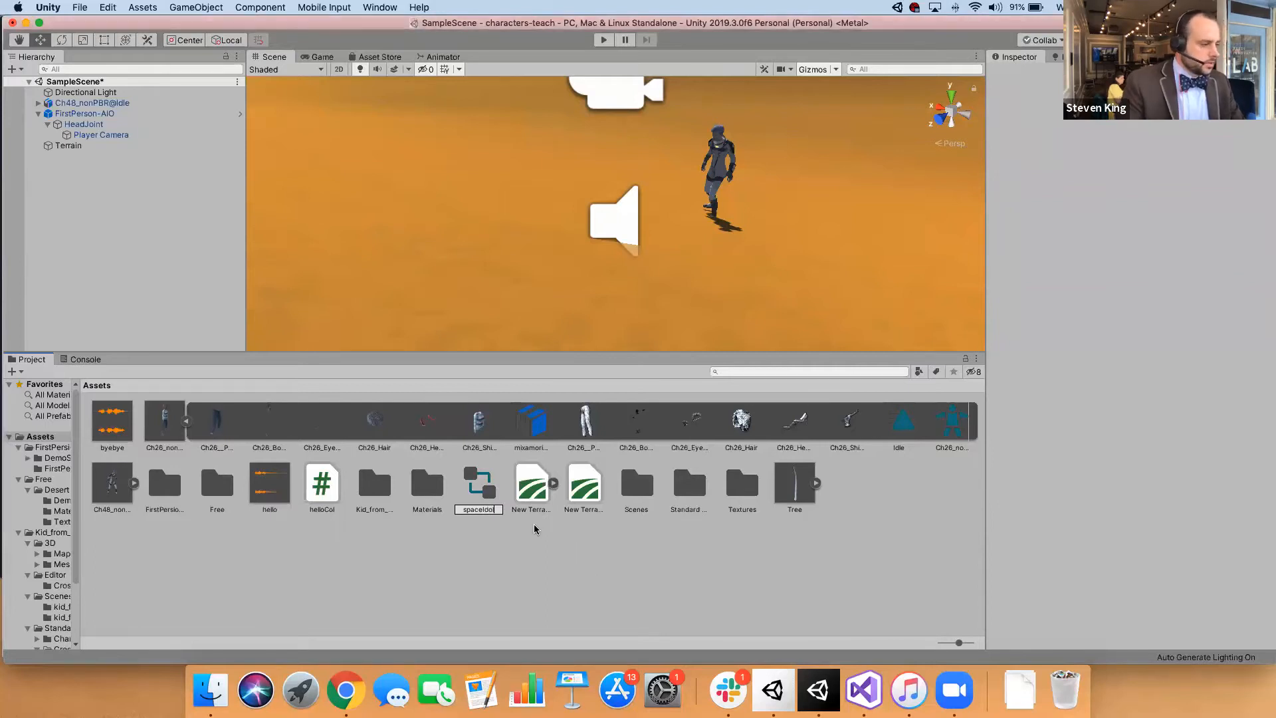
{"action": "key", "text": "Return"}
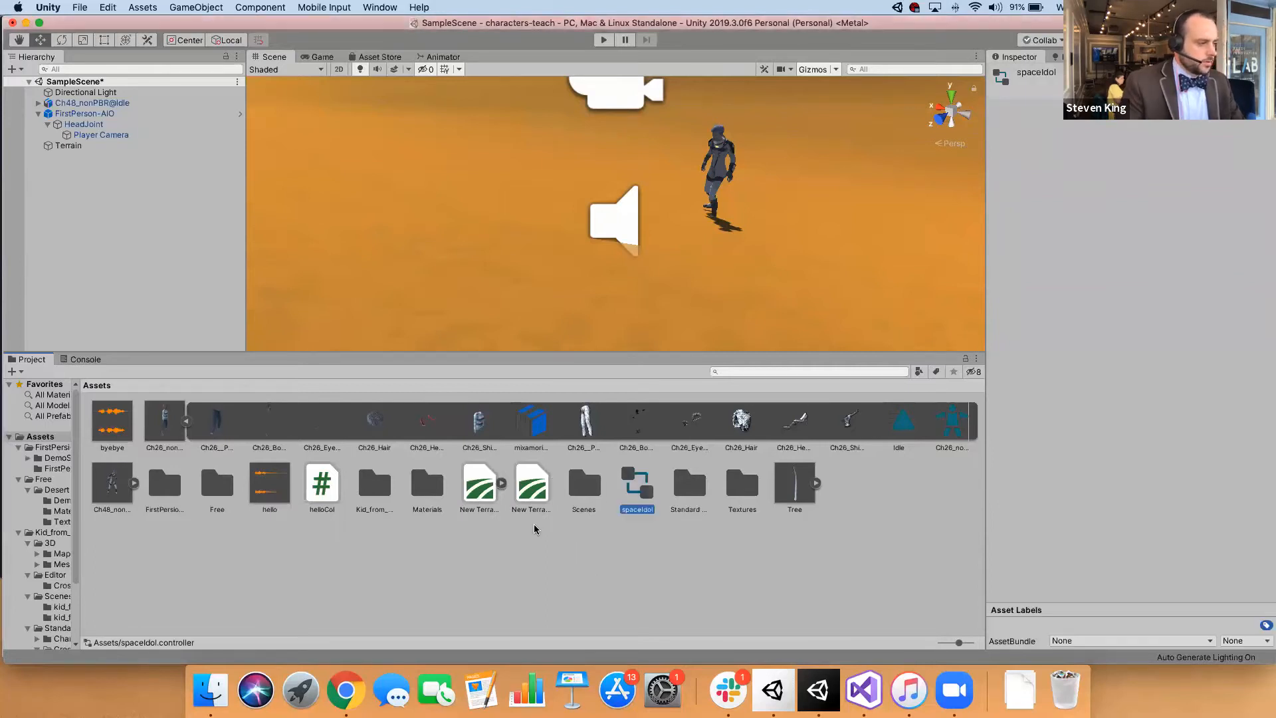
- Open the spaceIdol controller, preview the Ch48 model's Idle clip, and add that clip to the Base Layer as its entry state
{"action": "double_click", "coordinate": [630, 480]}
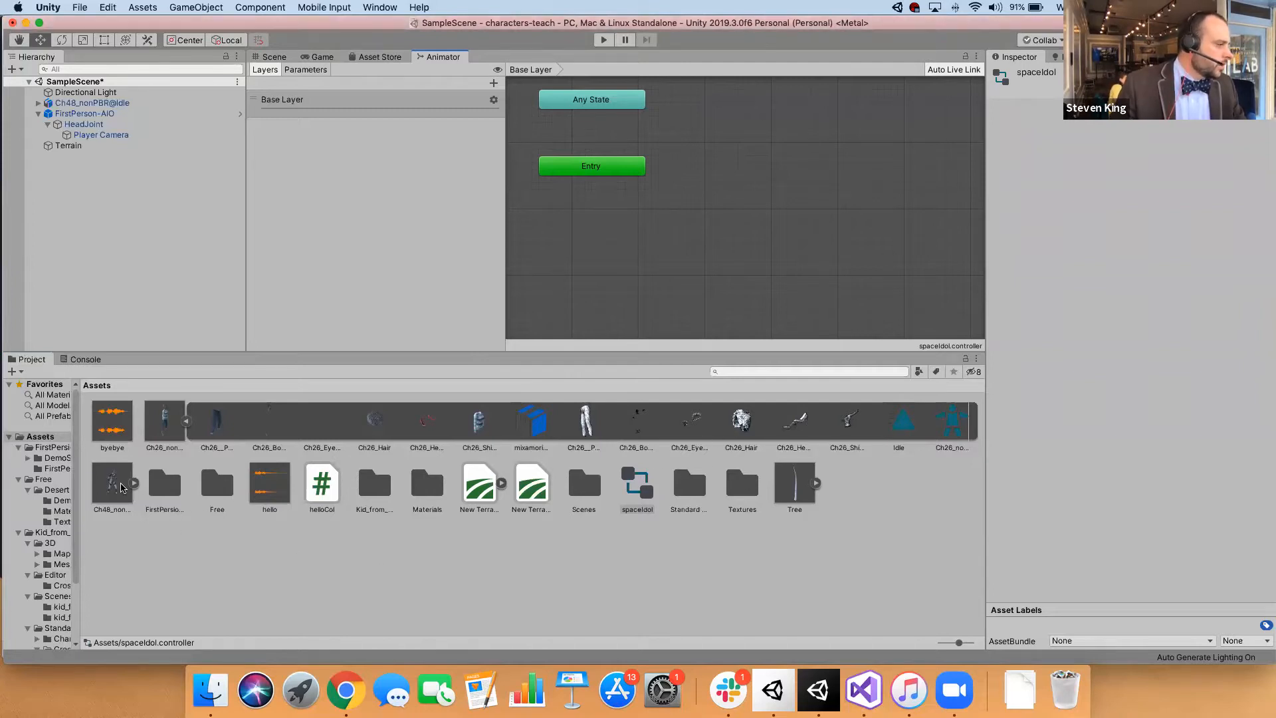
{"action": "left_click", "coordinate": [130, 485]}
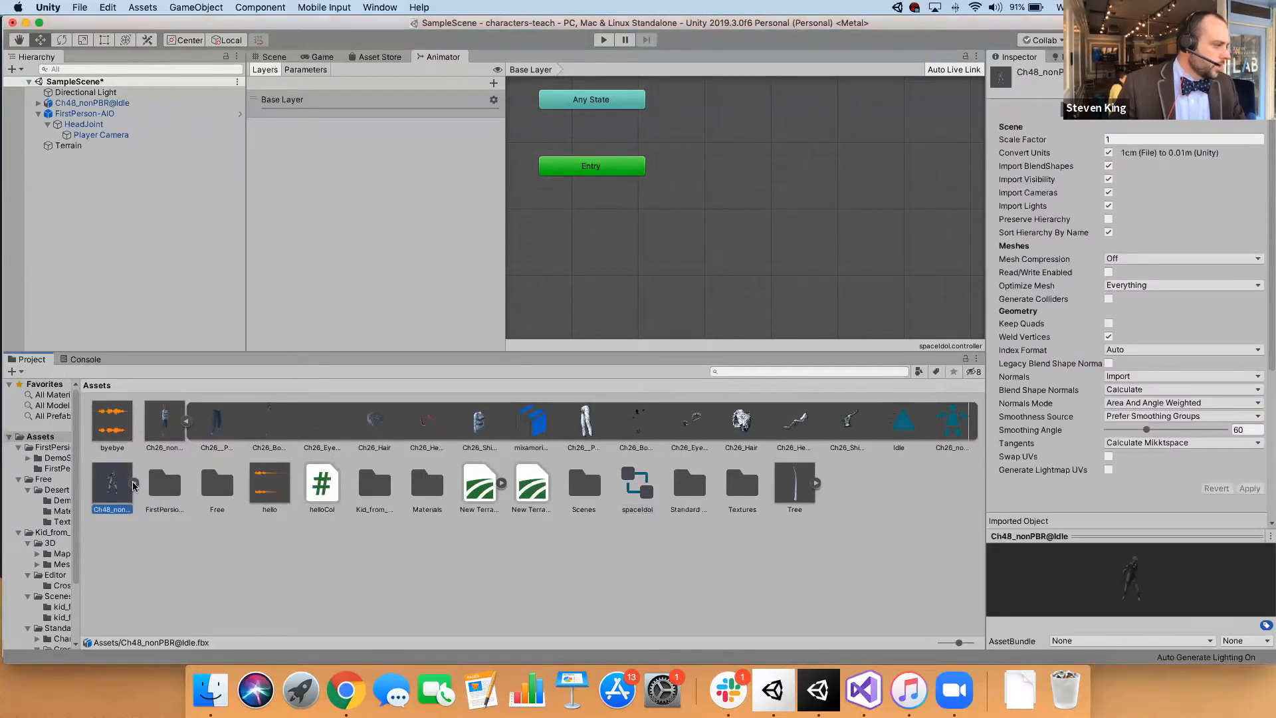
{"action": "left_click", "coordinate": [134, 484]}
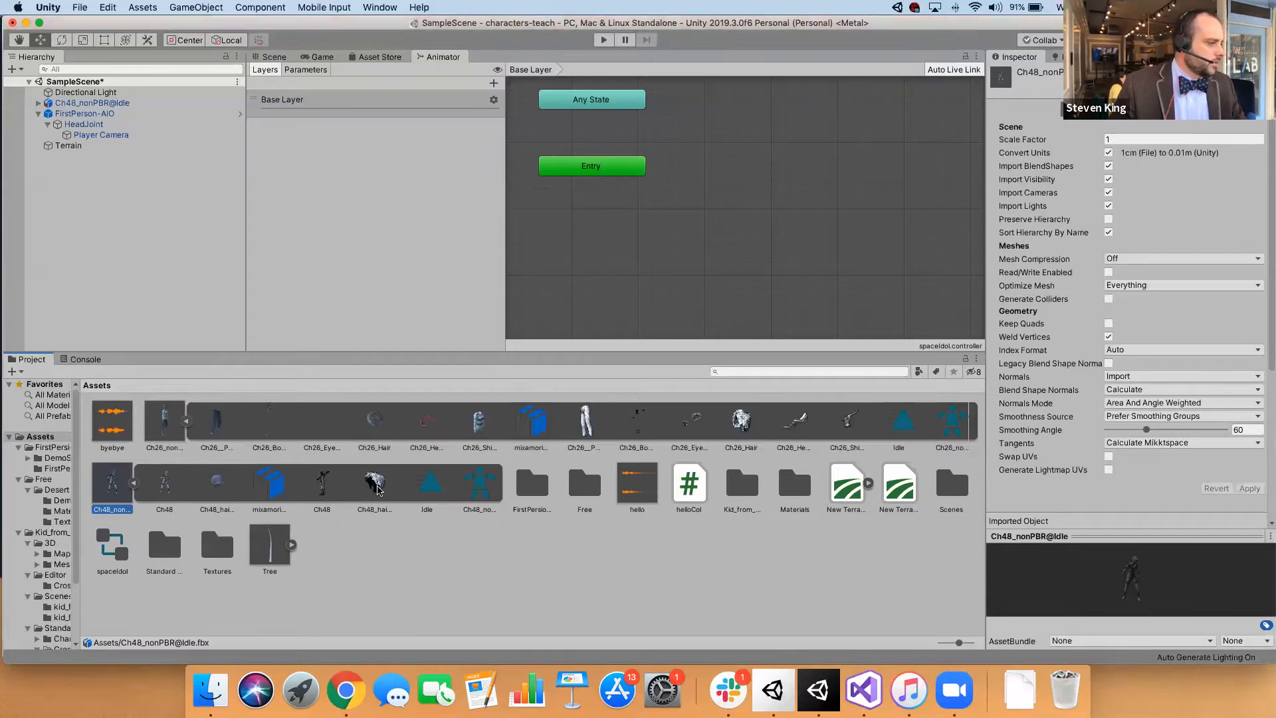
{"action": "left_click", "coordinate": [435, 492]}
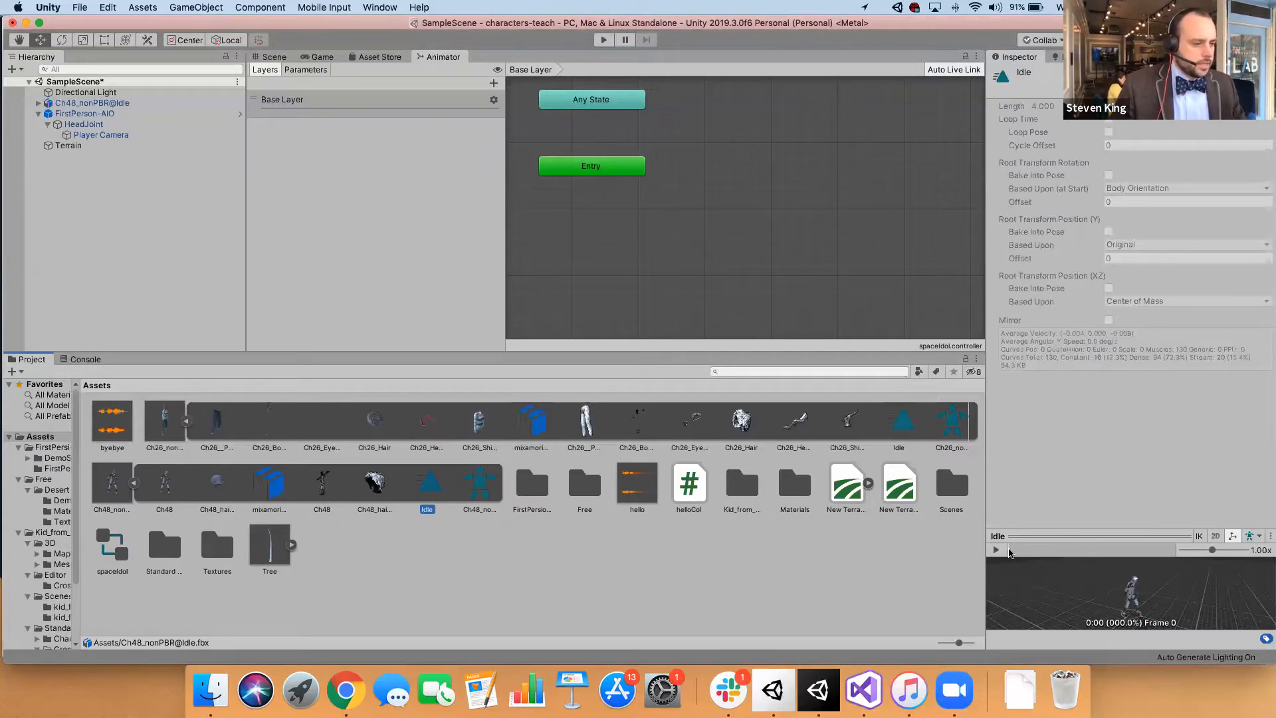
{"action": "left_click", "coordinate": [995, 549]}
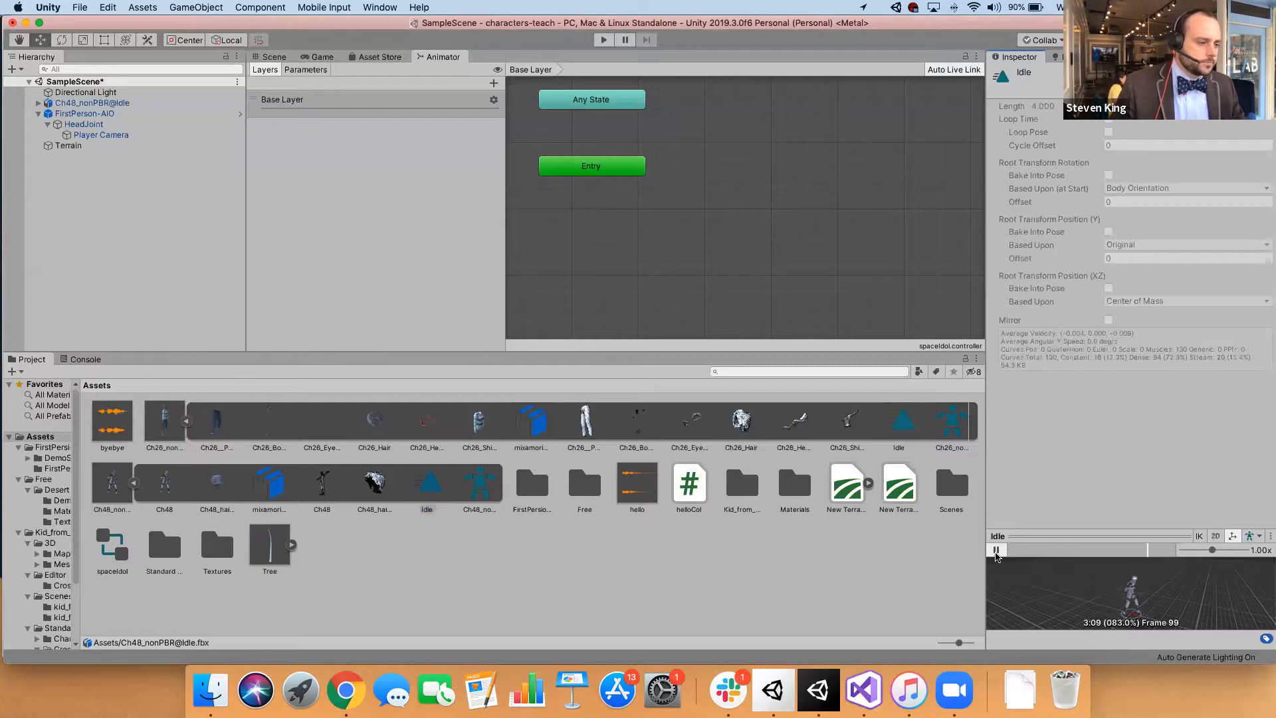
{"action": "left_click", "coordinate": [996, 549]}
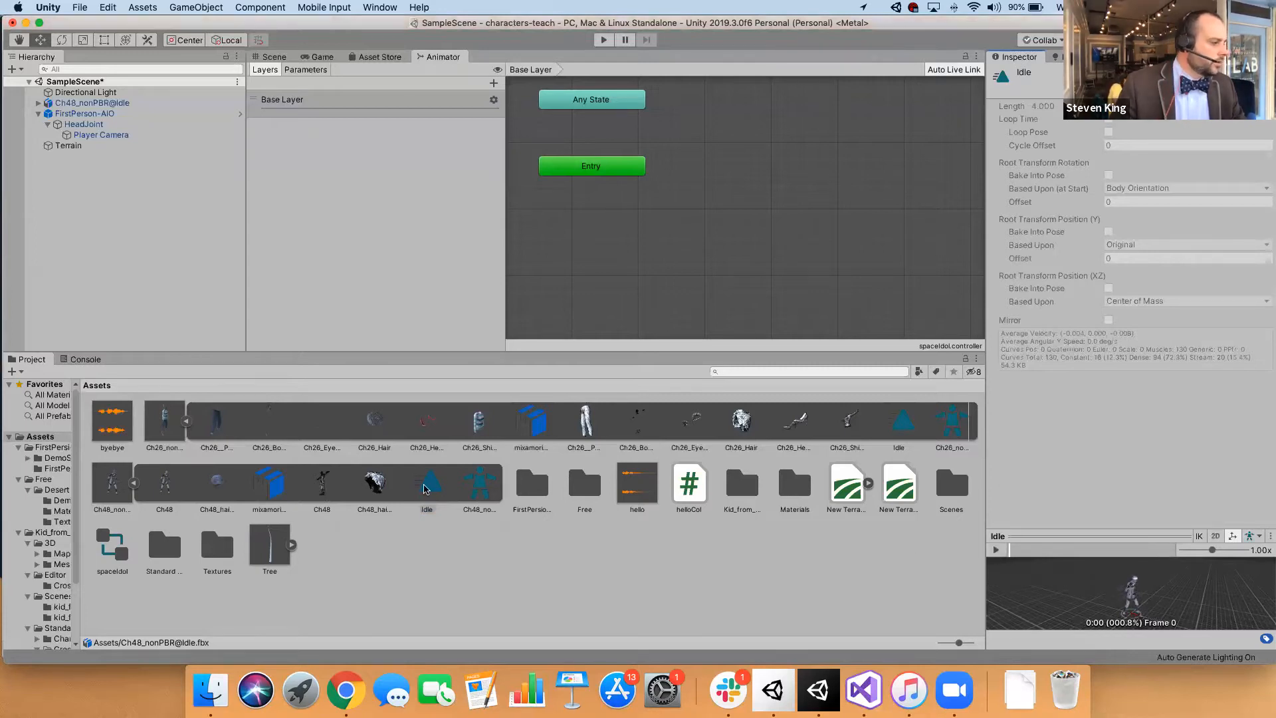
{"action": "left_click_drag", "start_coordinate": [428, 490], "coordinate": [727, 170]}
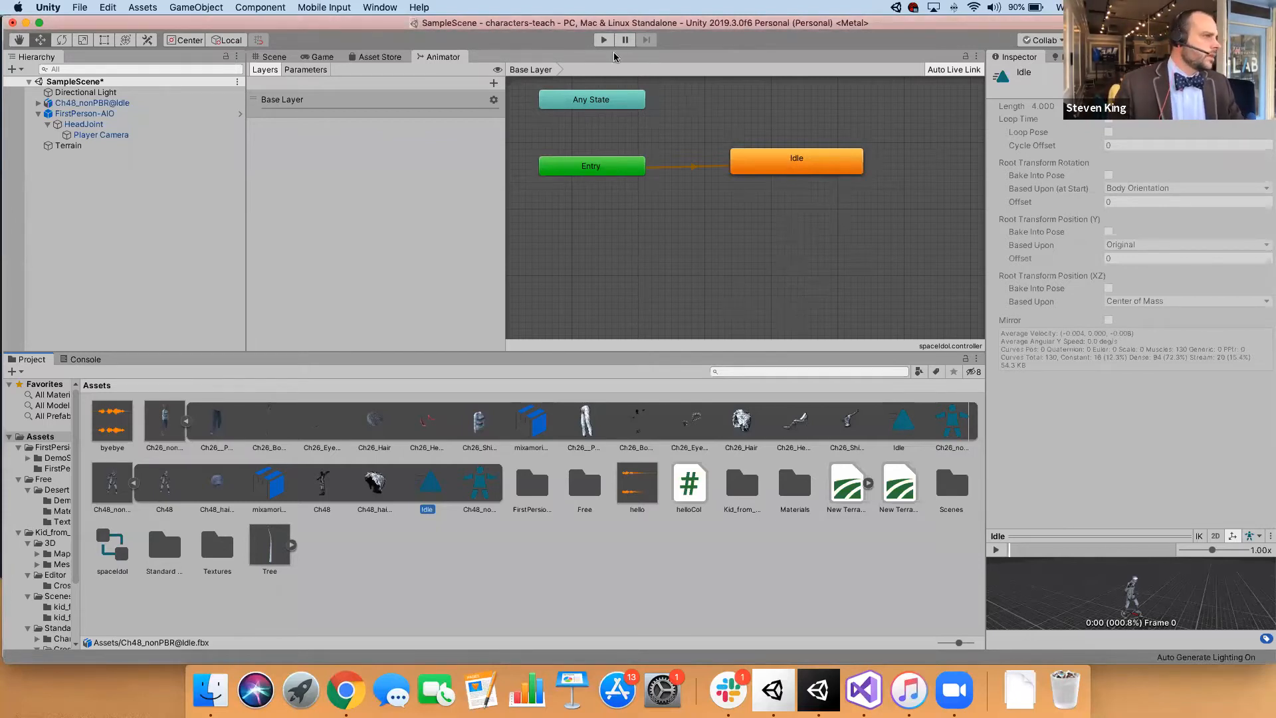
- Assign spaceIdol as the Controller of the Ch48_nonPBR@Idle character's Animator in the scene
{"action": "left_click", "coordinate": [273, 58]}
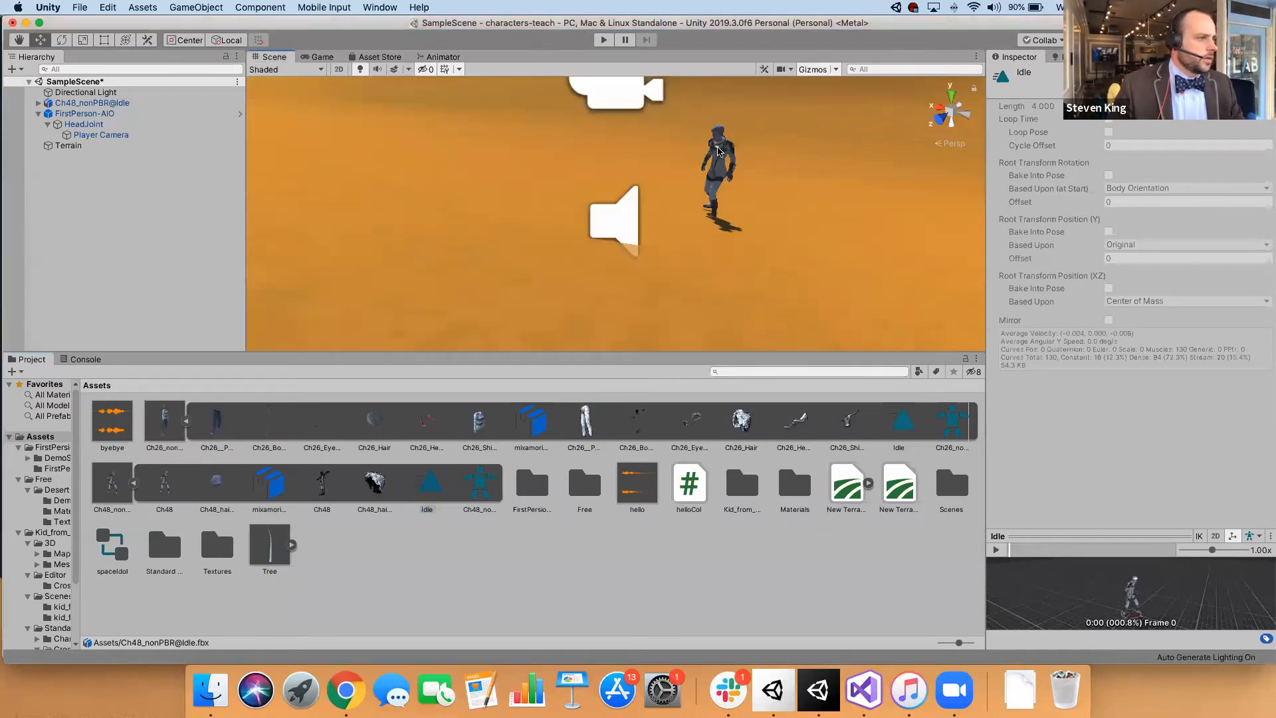
{"action": "left_click", "coordinate": [718, 152]}
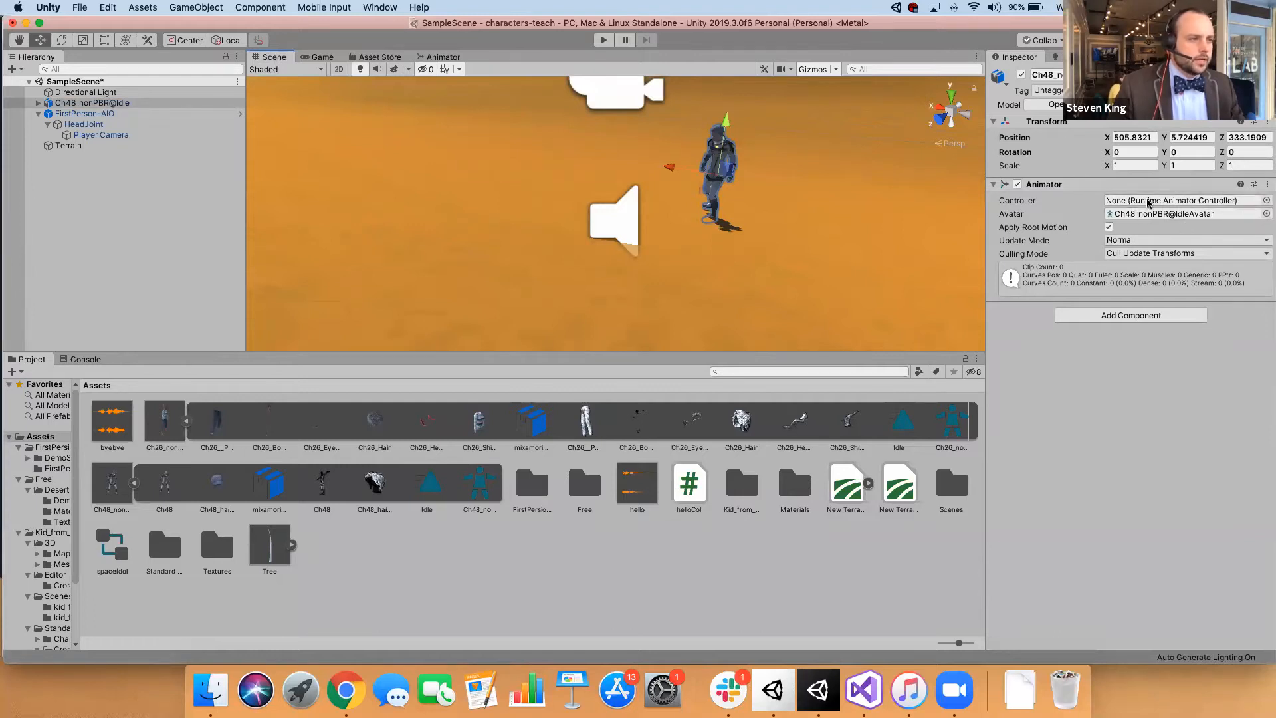
{"action": "left_click", "coordinate": [1268, 201]}
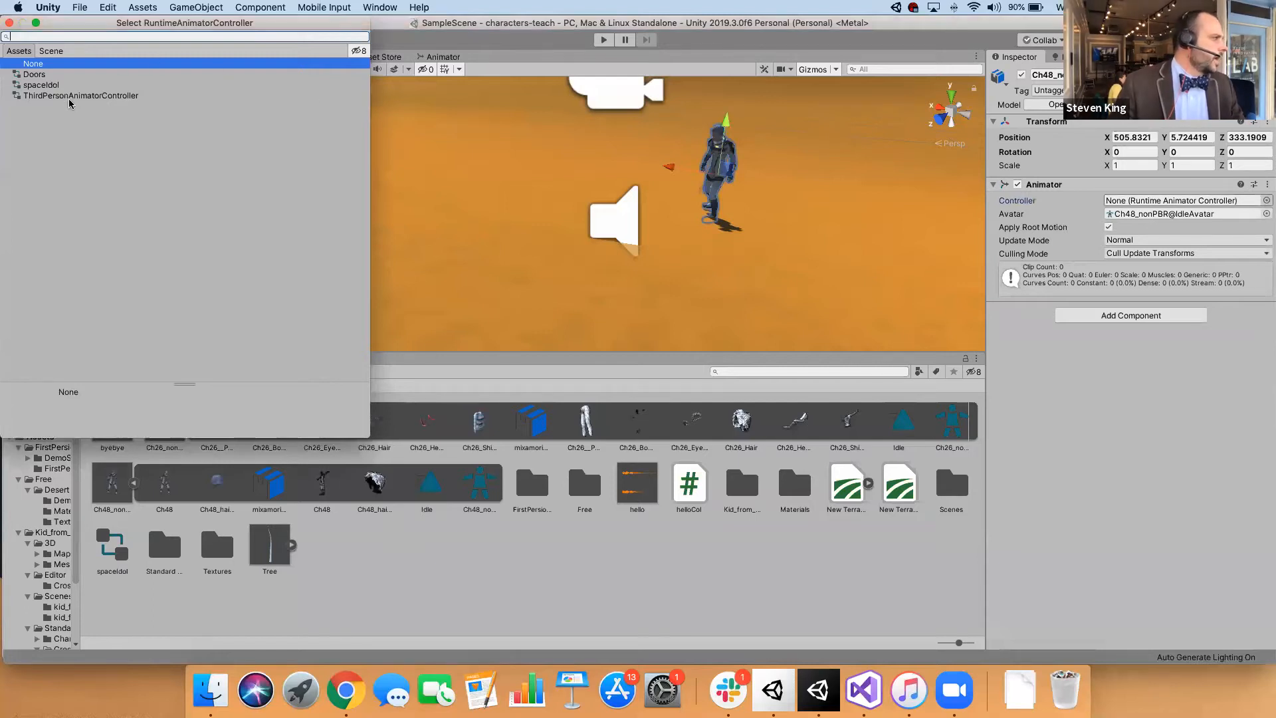
{"action": "left_click", "coordinate": [41, 85]}
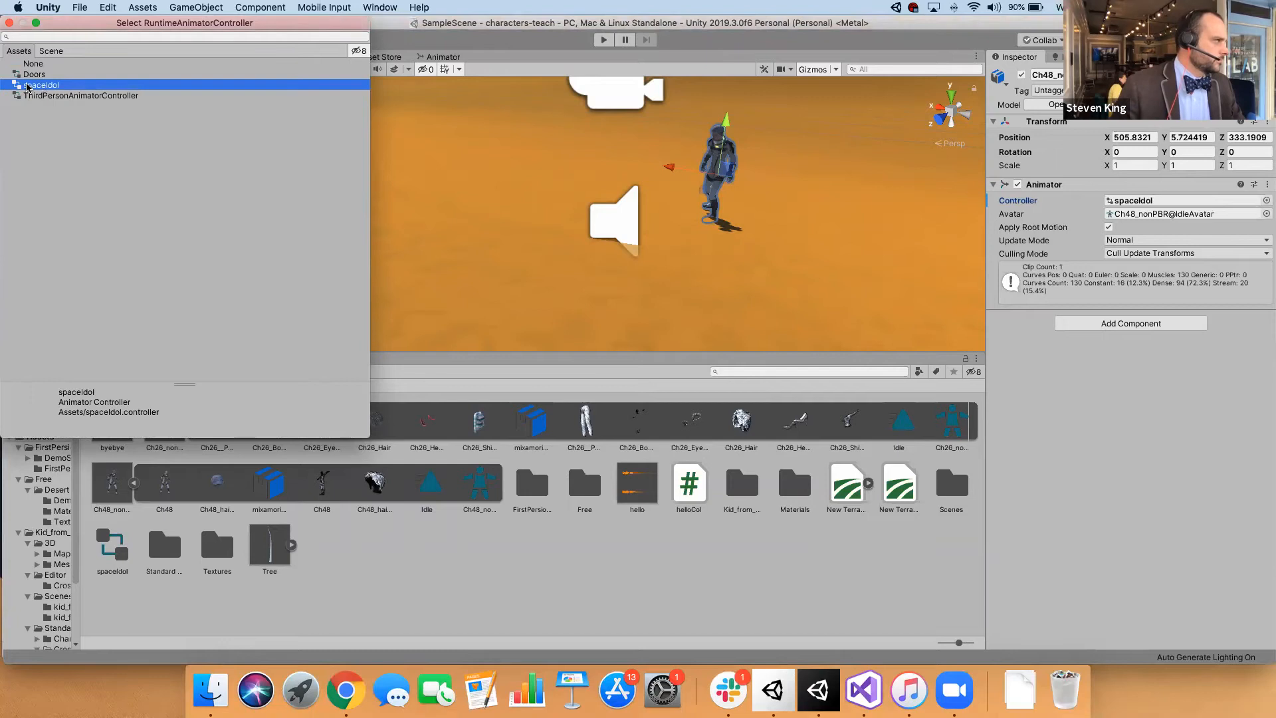
{"action": "double_click", "coordinate": [28, 87]}
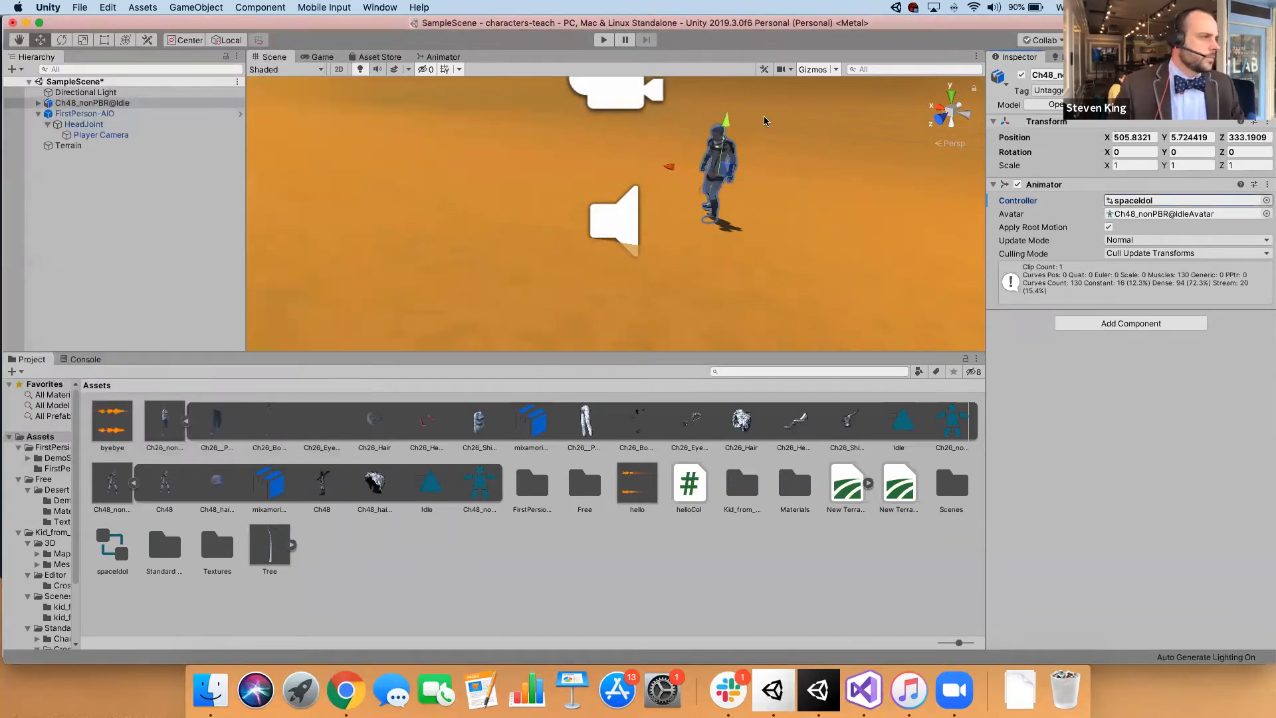
- Run the scene in play mode to watch the character's idle animation, and stop it again
{"action": "left_click", "coordinate": [605, 41]}
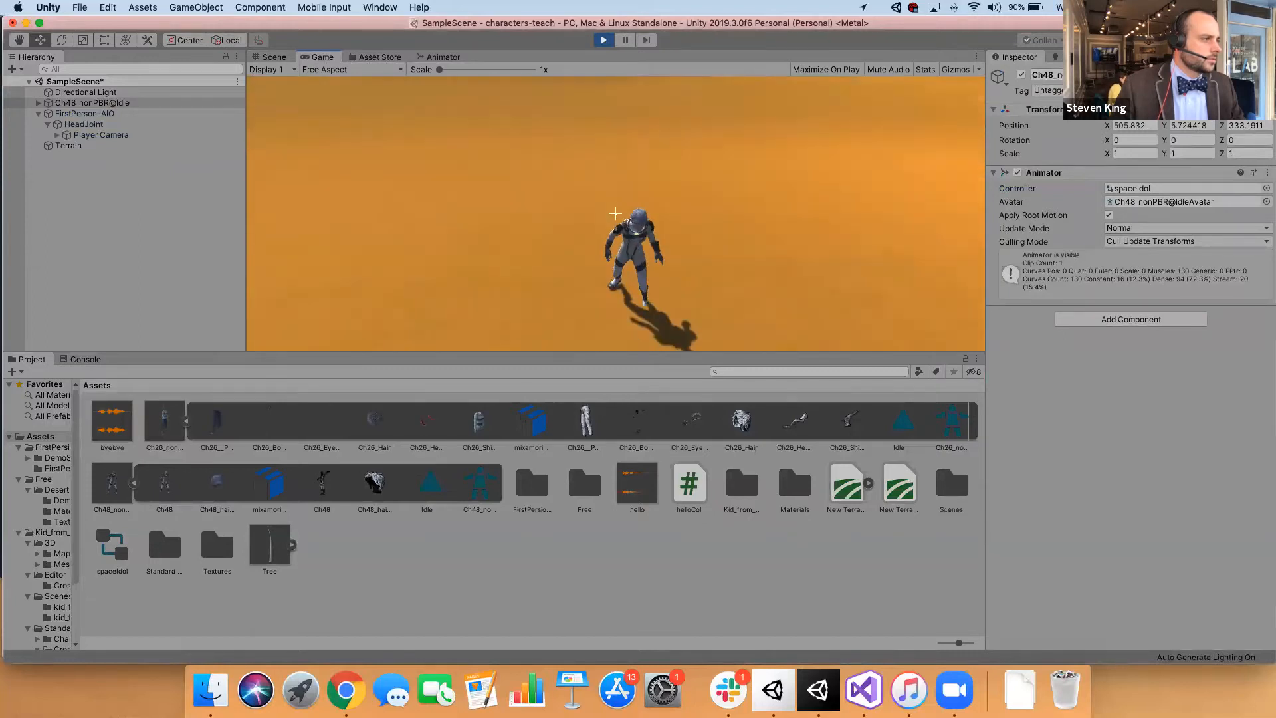
{"action": "key", "text": "Escape"}
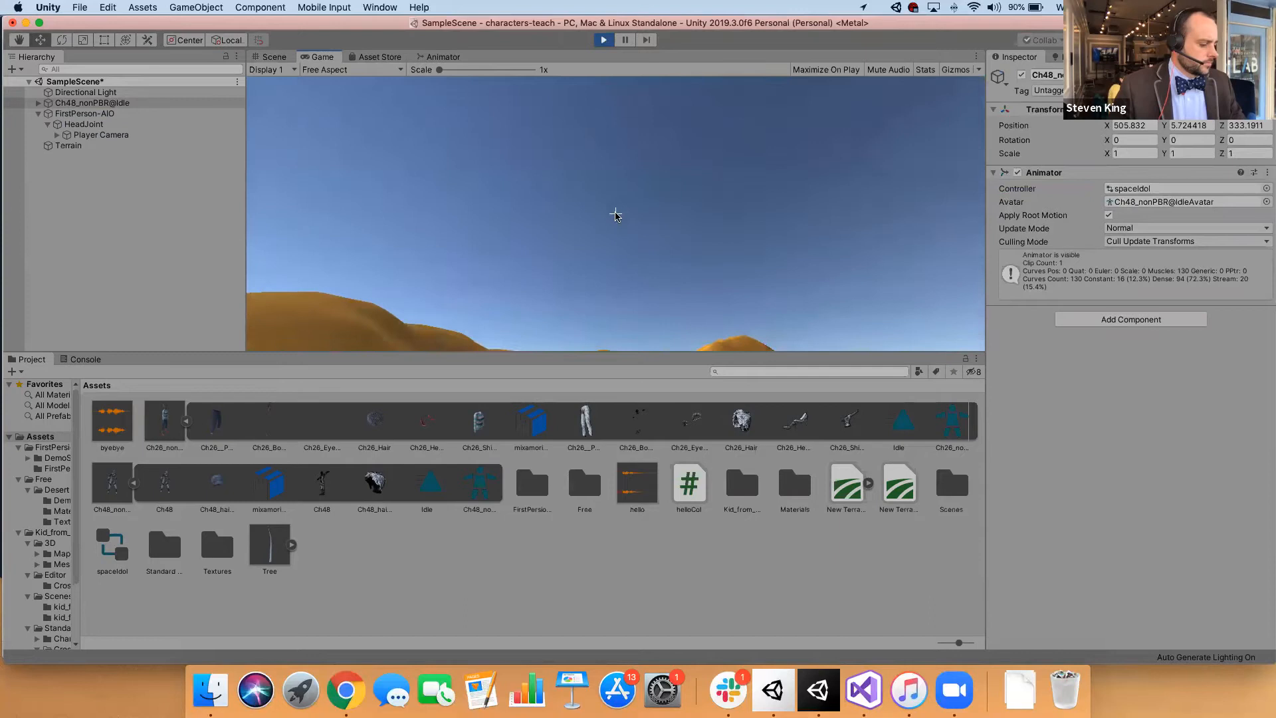
{"action": "left_click", "coordinate": [604, 40]}
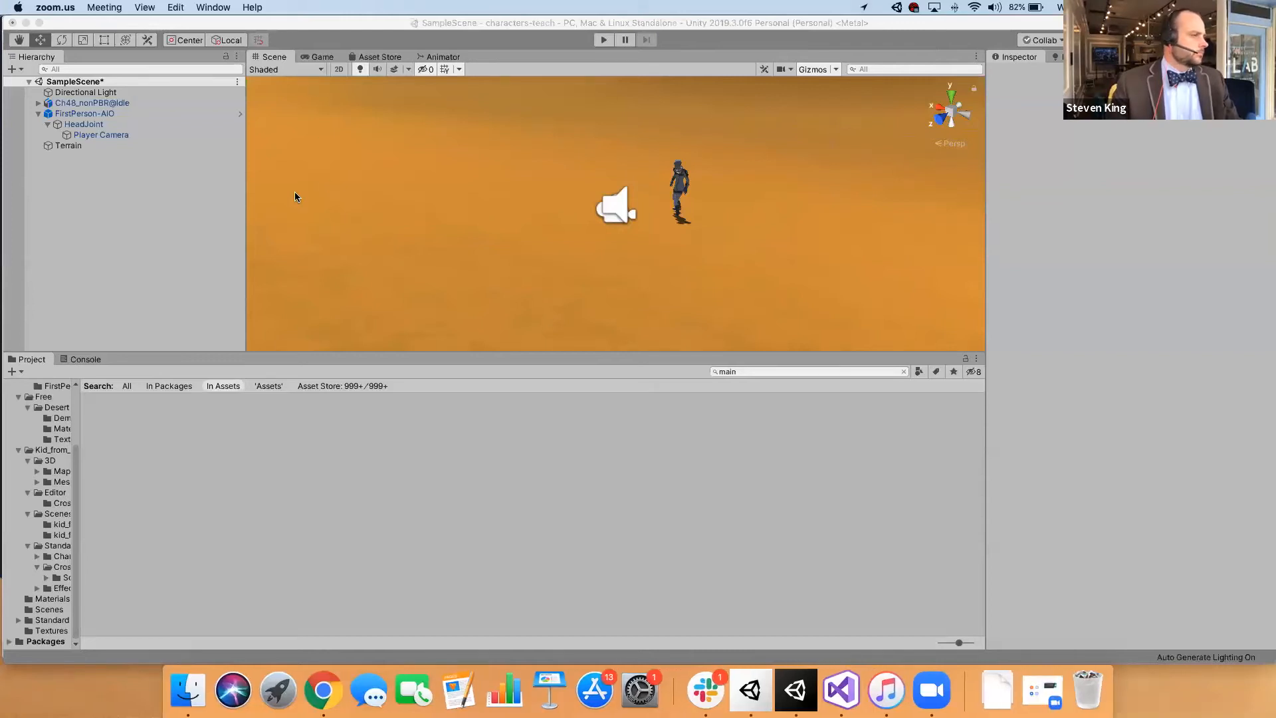
- Switch to the Downloads folder in Finder and pick byebye.mp3 and hello.mp3 for import into the Unity project's Assets folder
{"action": "left_click", "coordinate": [212, 223]}
{"action": "left_click", "coordinate": [684, 183]}
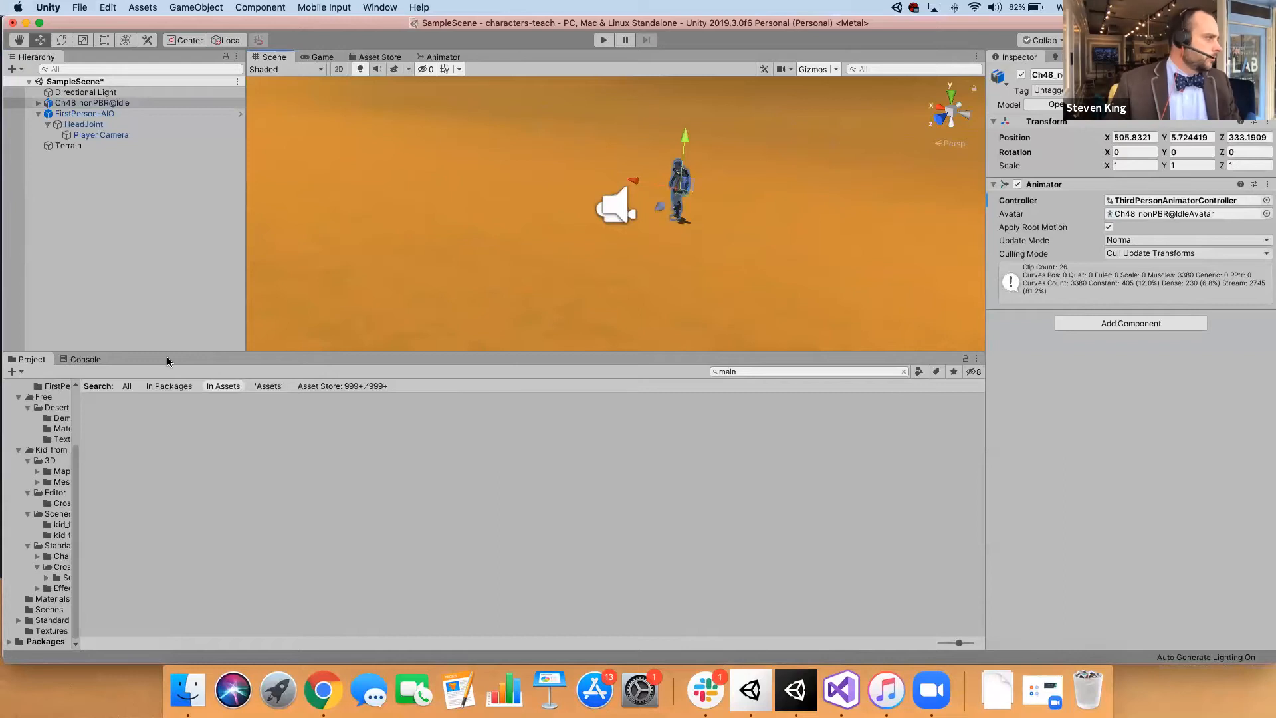
{"action": "key", "text": "super+Tab"}
{"action": "left_click", "coordinate": [543, 379]}
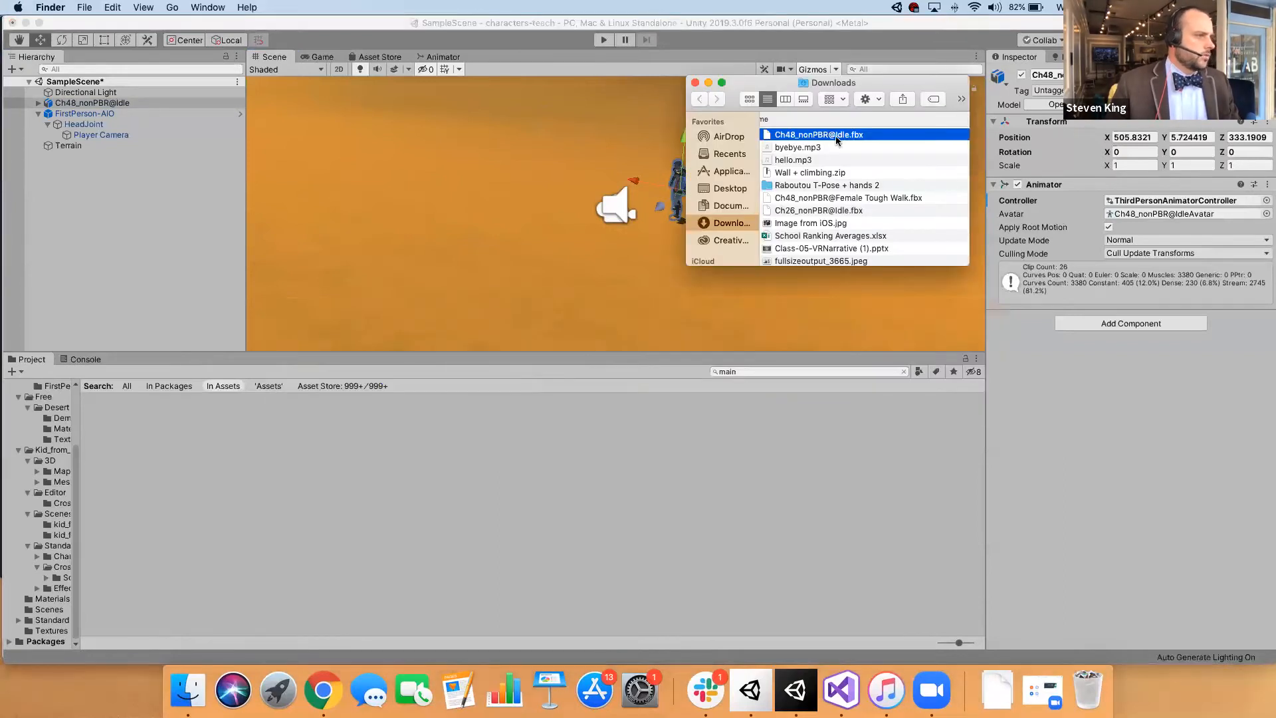
{"action": "left_click", "coordinate": [792, 159]}
{"action": "left_click", "coordinate": [790, 148], "text": "shift"}
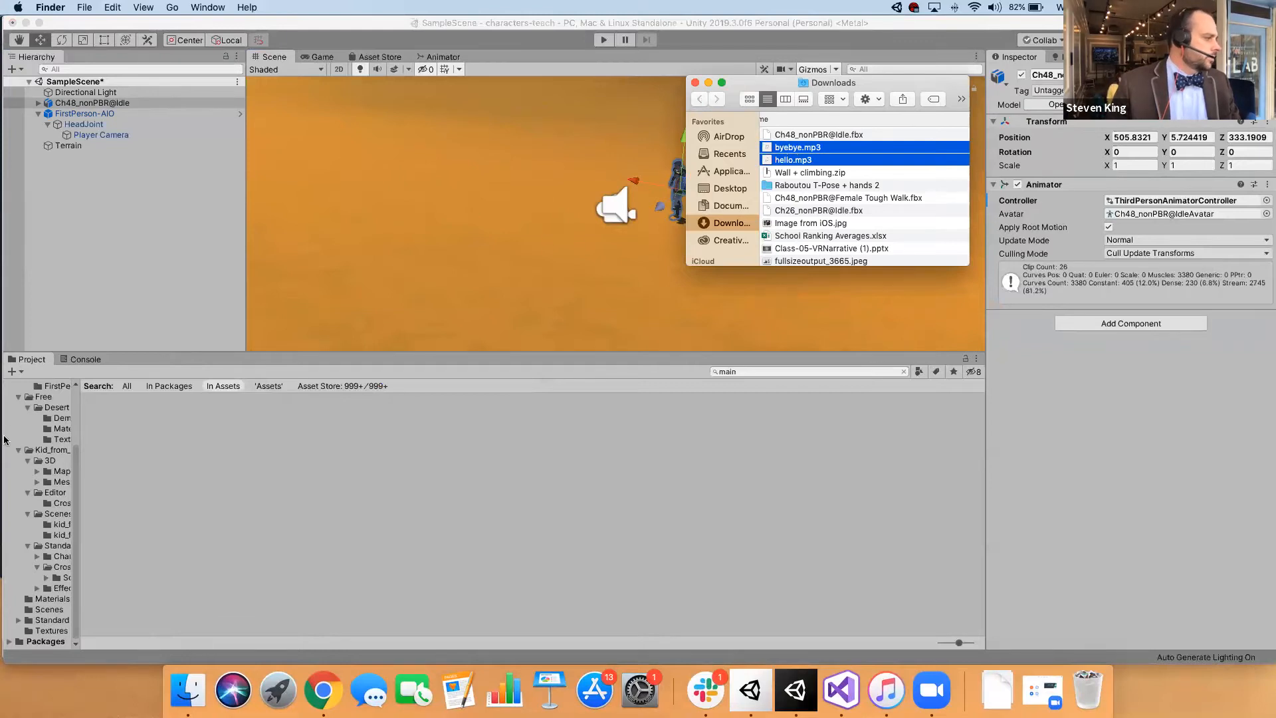
{"action": "scroll", "coordinate": [4, 439], "scroll_direction": "up", "scroll_amount": 3}
{"action": "left_click_drag", "start_coordinate": [808, 147], "coordinate": [282, 504]}
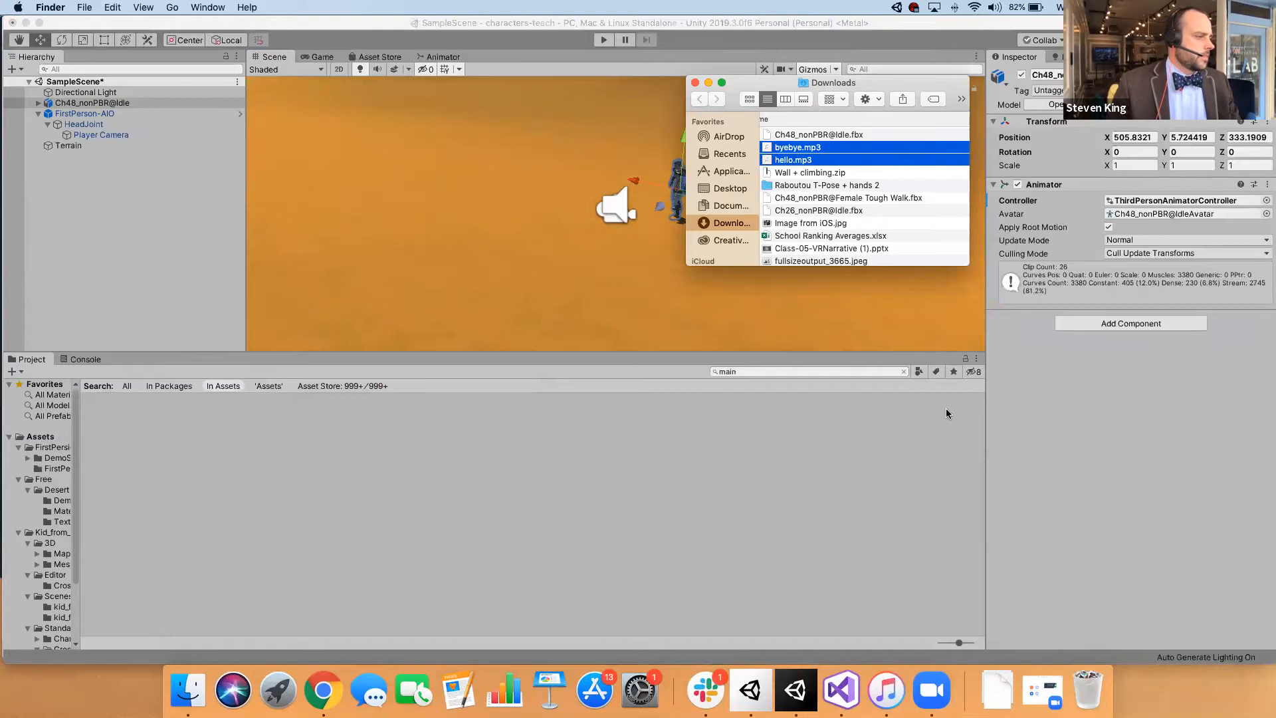
- Clear the project's asset search and inspect the hello and byebye audio clips in the Assets folder
{"action": "left_click", "coordinate": [901, 371]}
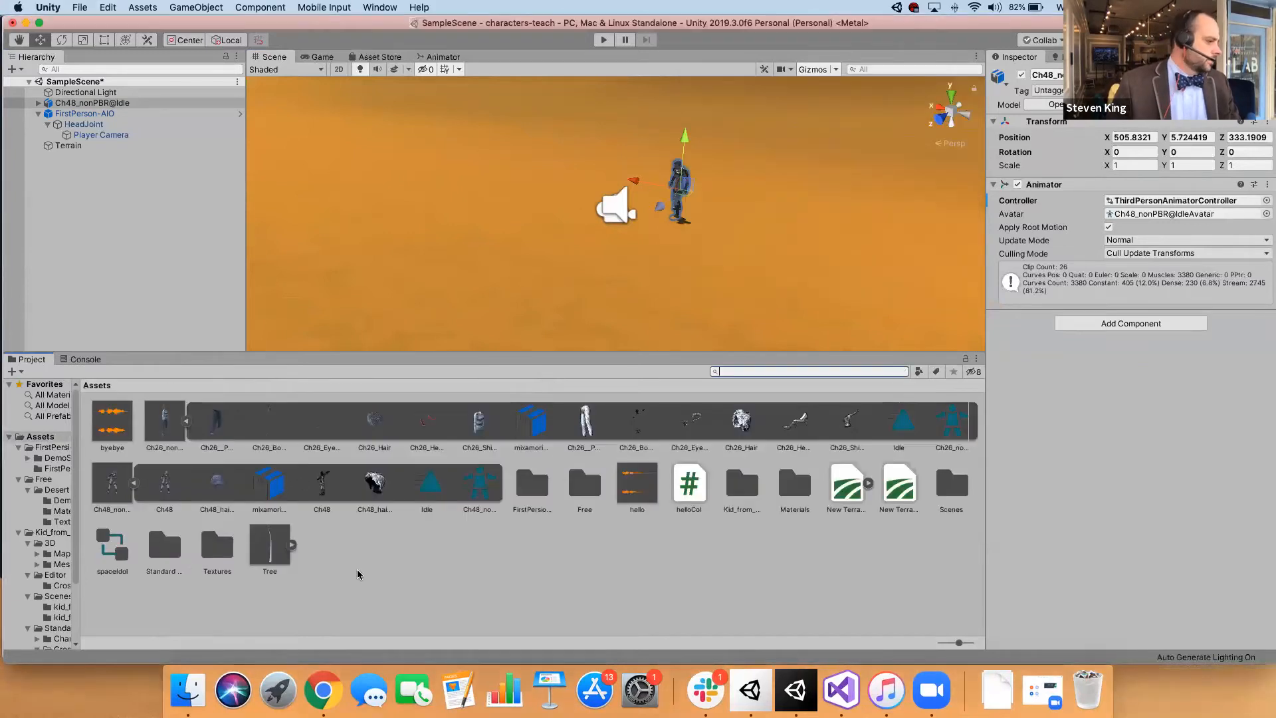
{"action": "left_click", "coordinate": [637, 483]}
{"action": "left_click", "coordinate": [107, 431]}
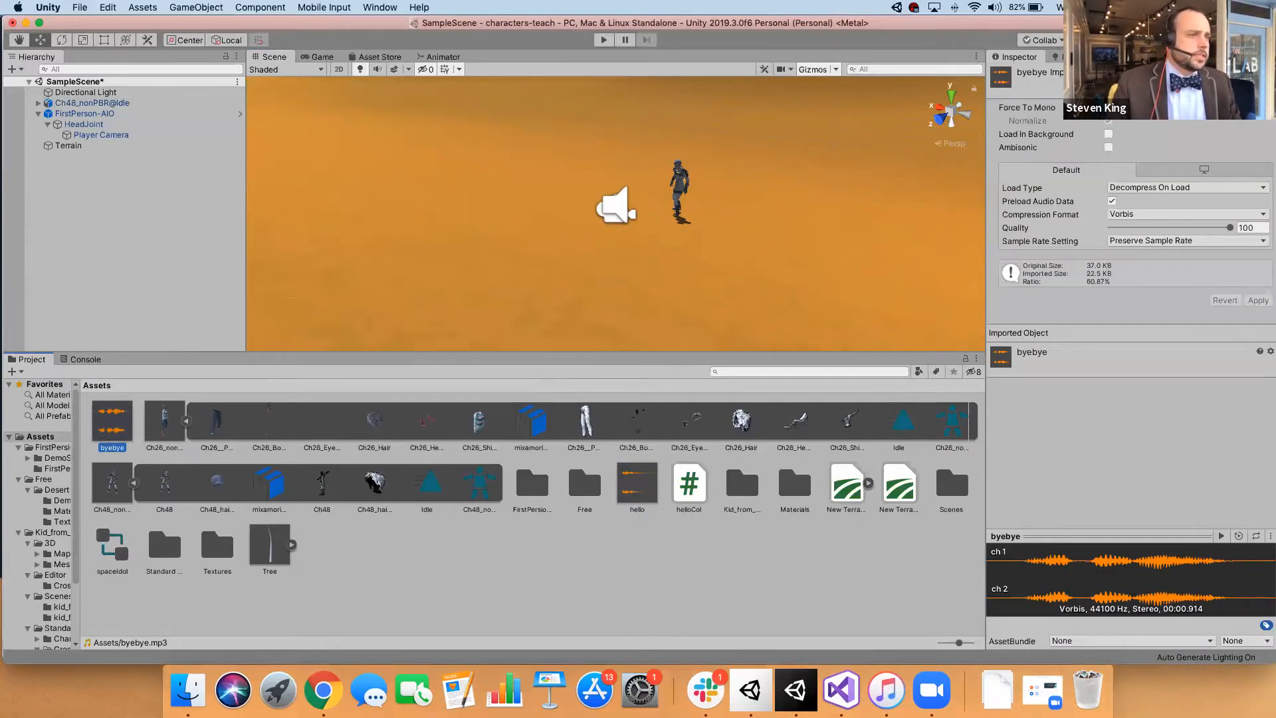
- Add an Audio Source component to the Ch48_nonPBR@Idle character in the scene
{"action": "left_click", "coordinate": [677, 183]}
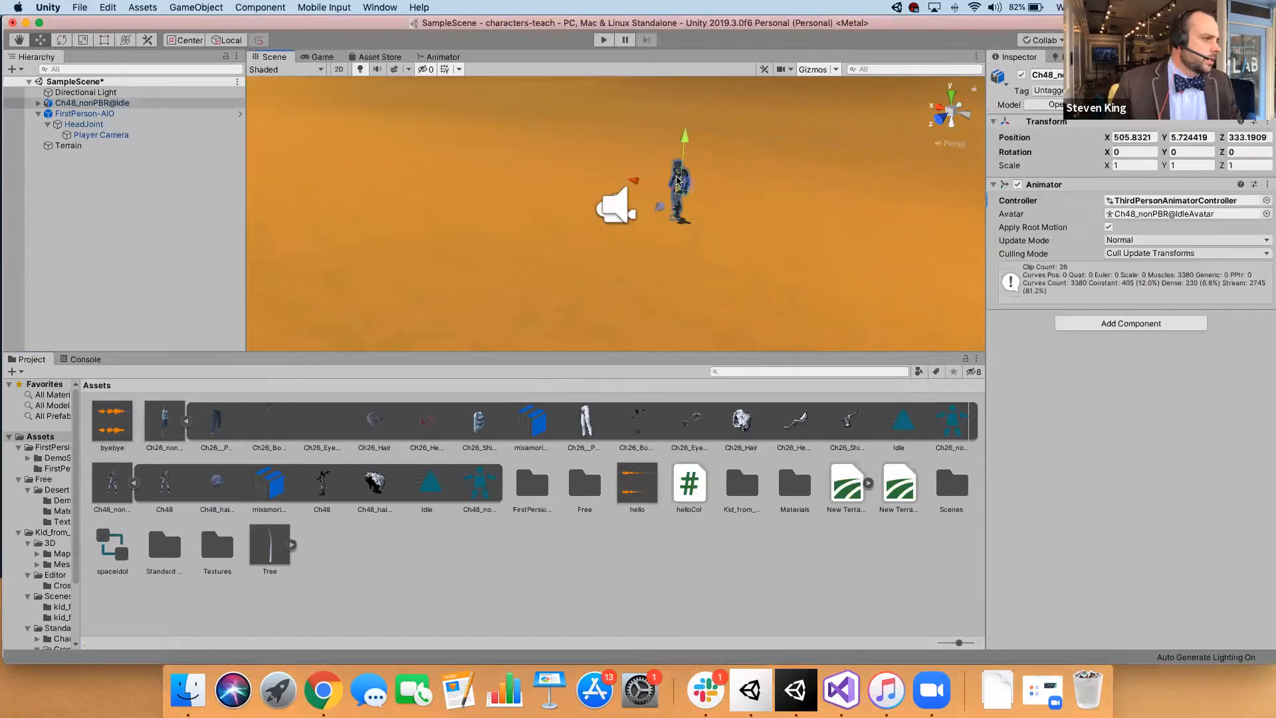
{"action": "left_click", "coordinate": [1112, 325]}
{"action": "left_click", "coordinate": [1077, 476]}
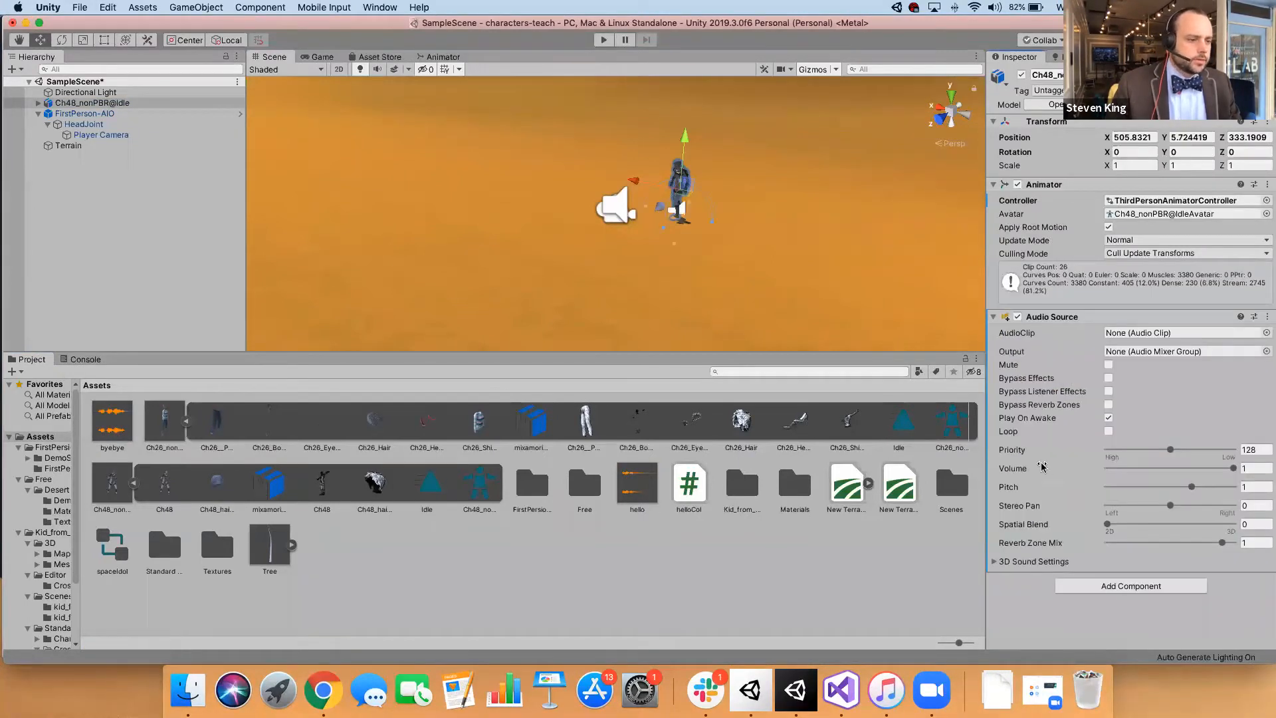
- Assign the hello clip as the Audio Source's AudioClip and turn off Play On Awake
{"action": "left_click", "coordinate": [1267, 333]}
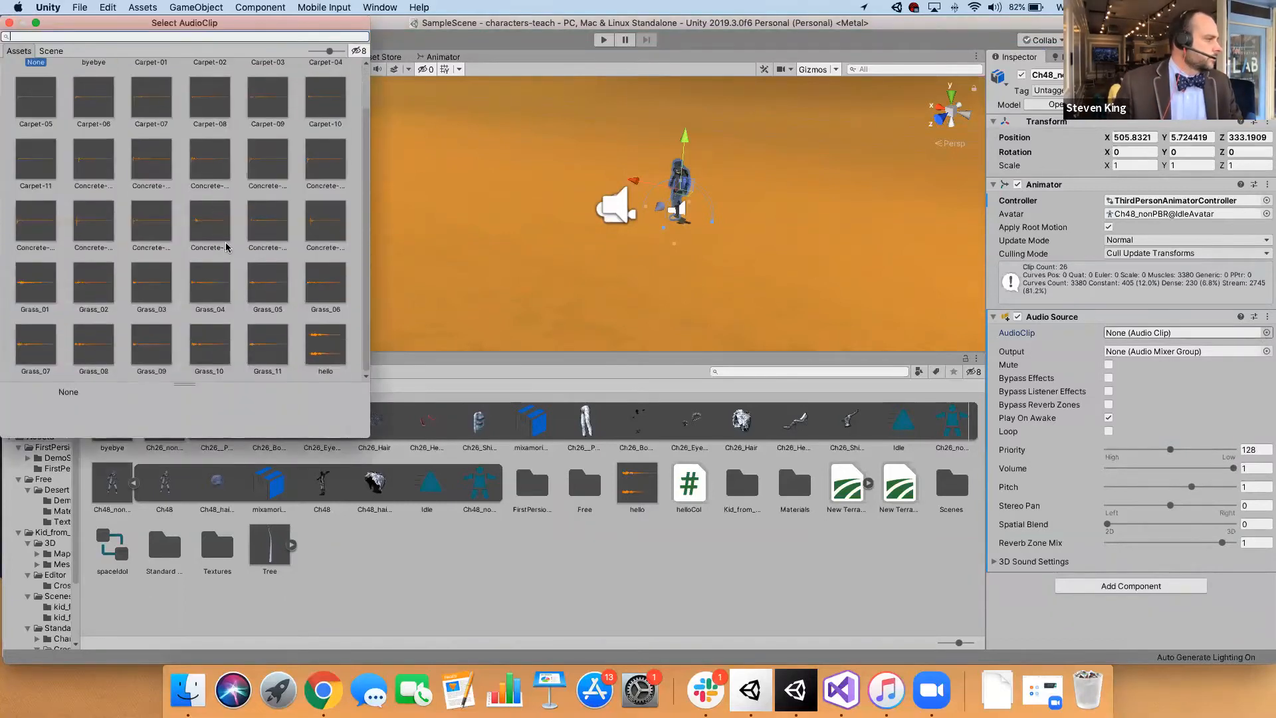
{"action": "left_click", "coordinate": [322, 344]}
{"action": "double_click", "coordinate": [324, 345]}
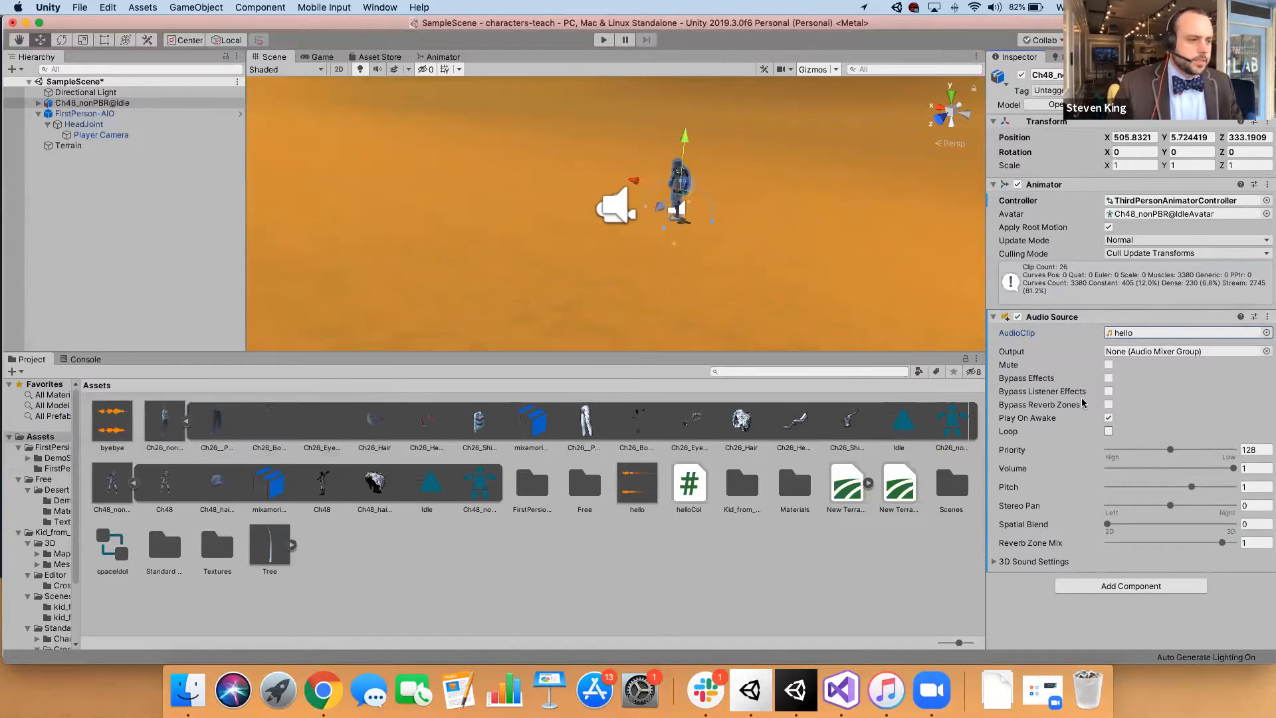
{"action": "left_click", "coordinate": [1109, 419]}
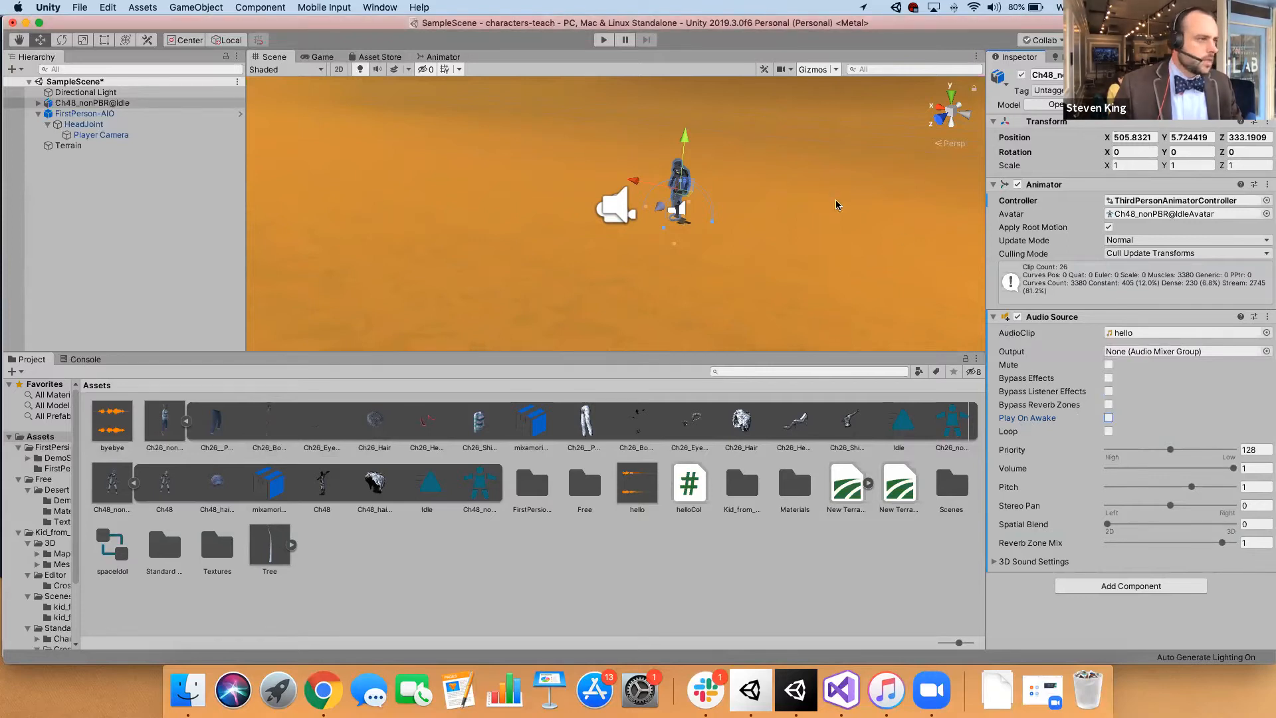
- Add a Capsule Collider component to the parent Ch48_nonPBR@Idle object
{"action": "left_click", "coordinate": [678, 171]}
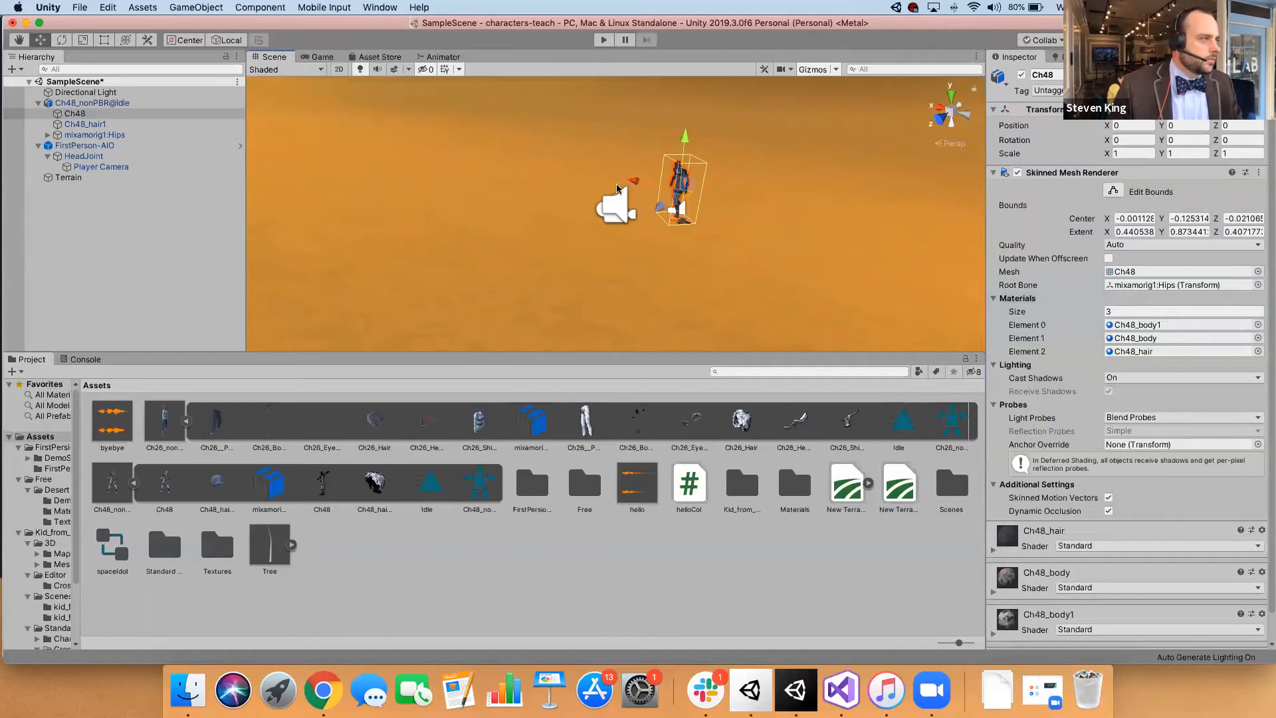
{"action": "left_click", "coordinate": [93, 103]}
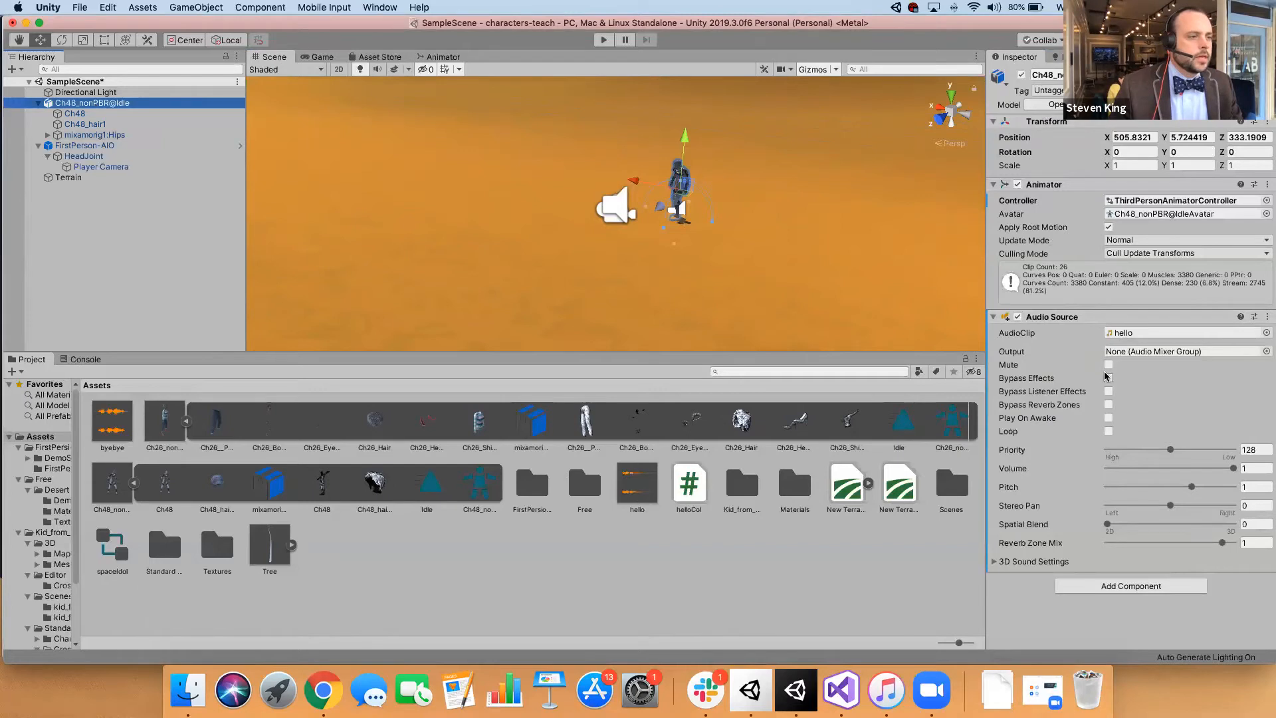
{"action": "left_click", "coordinate": [1129, 585]}
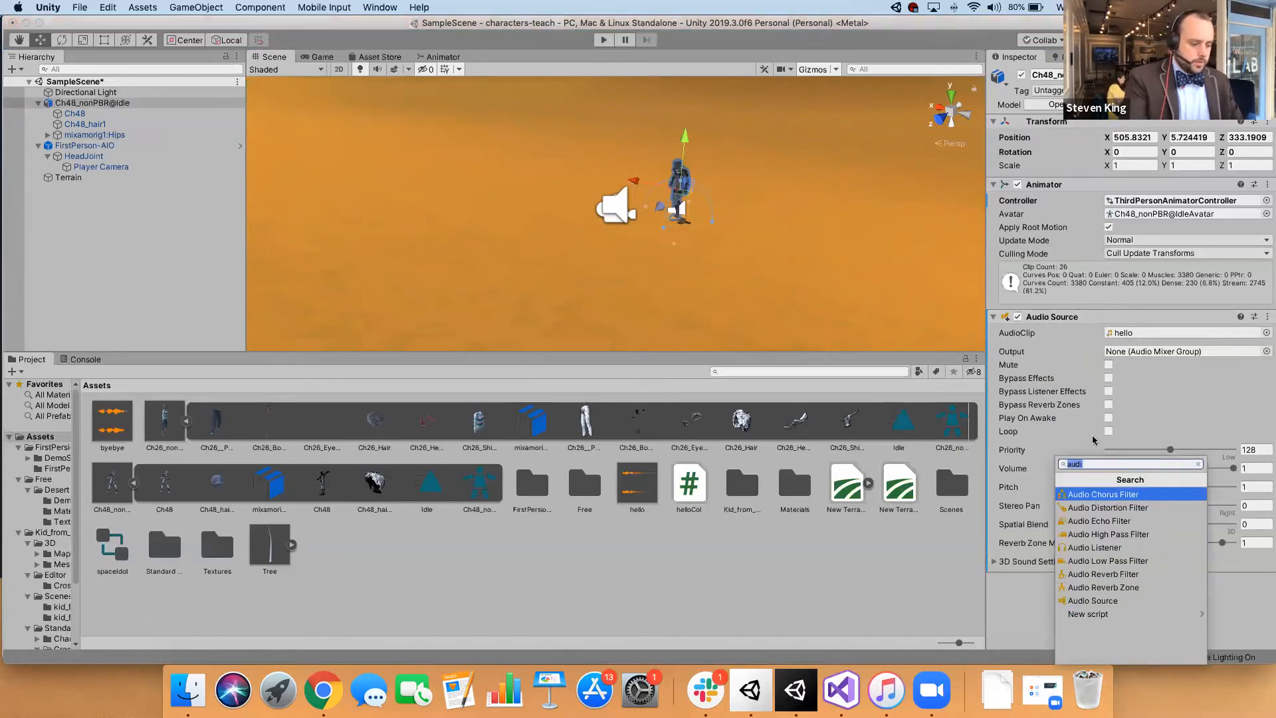
{"action": "type", "text": "col"}
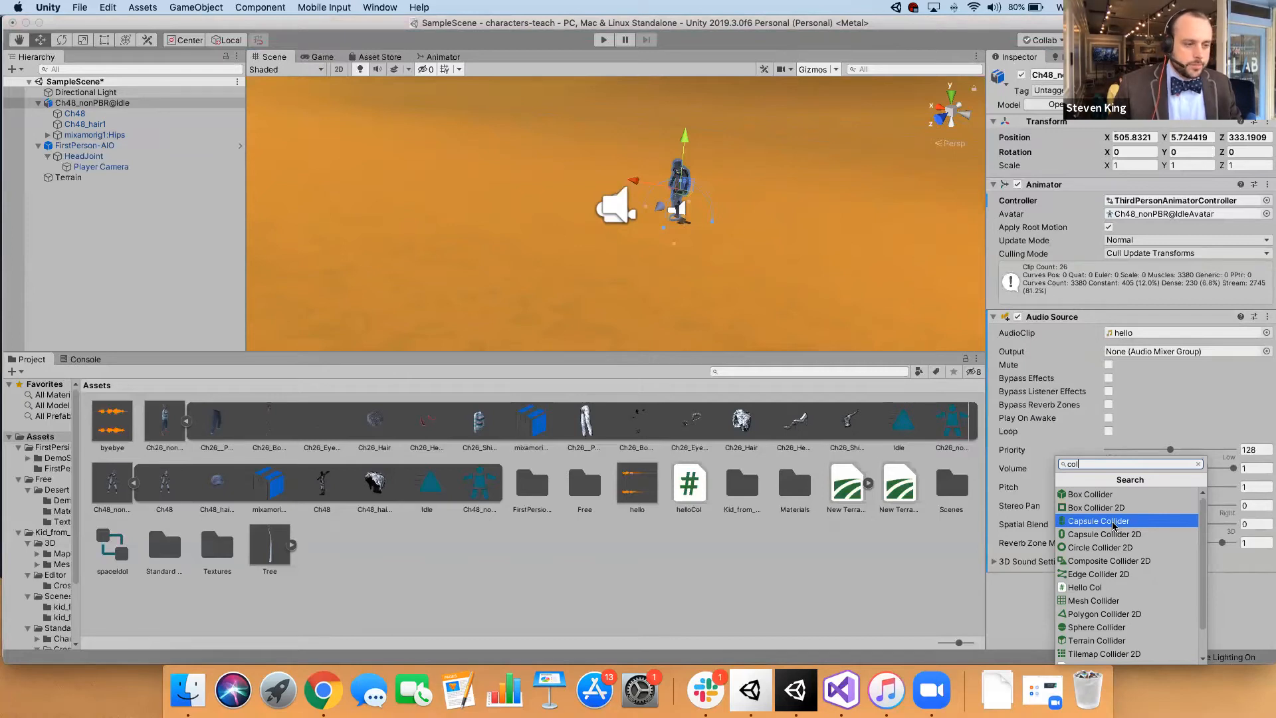
{"action": "left_click", "coordinate": [1113, 522]}
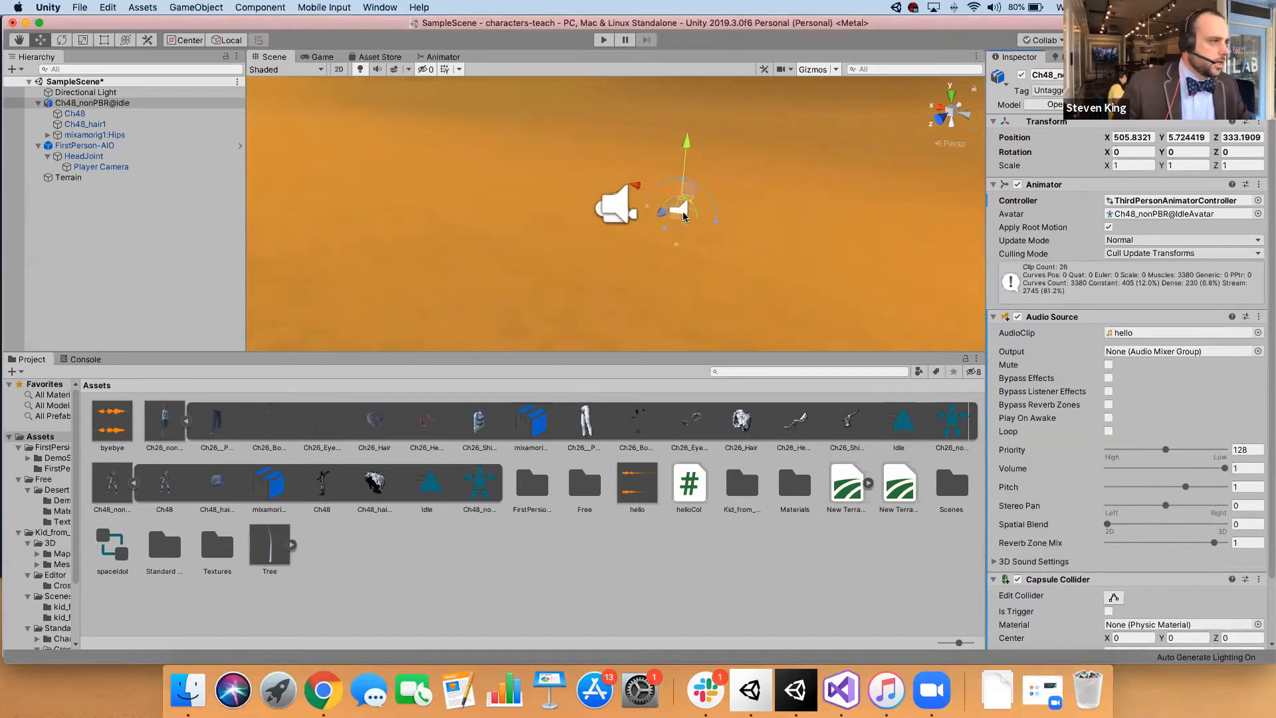
- Set the radius of the character's Capsule Collider to 2
{"action": "scroll", "coordinate": [1163, 399], "scroll_direction": "down", "scroll_amount": 3}
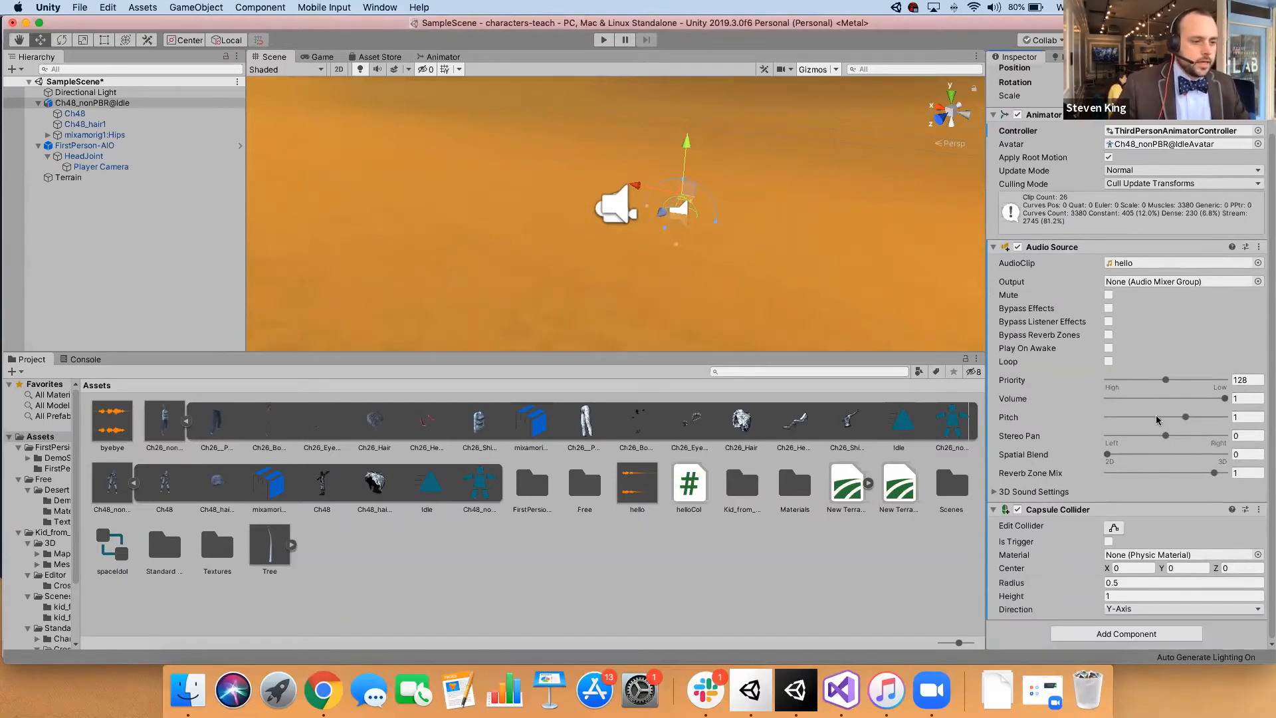
{"action": "left_click", "coordinate": [1109, 542]}
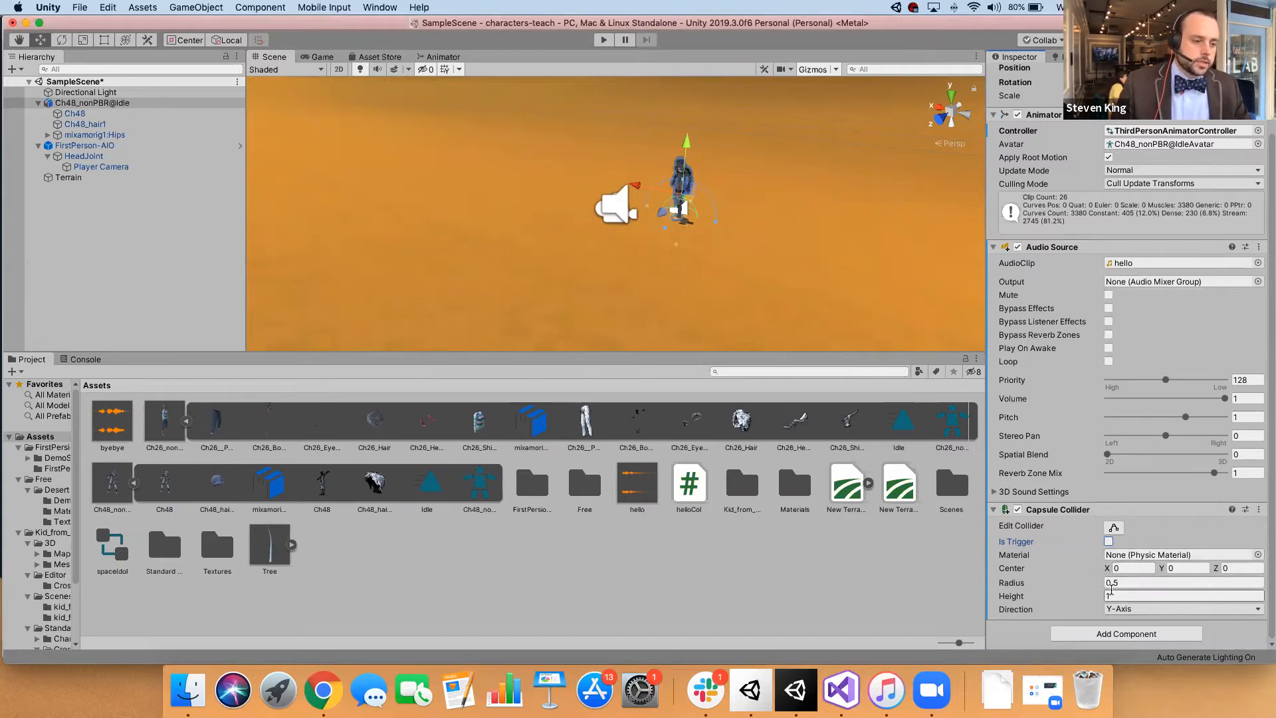
{"action": "left_click", "coordinate": [1112, 595]}
{"action": "left_click", "coordinate": [1087, 583]}
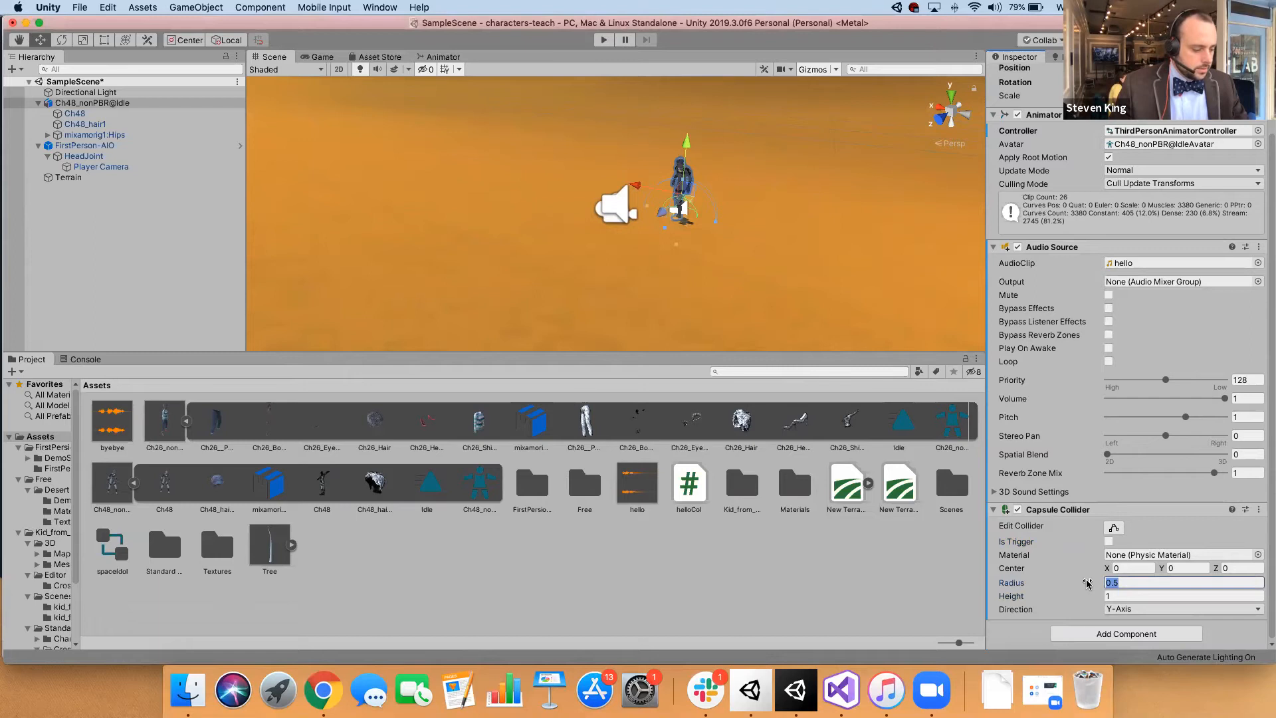
{"action": "type", "text": "2"}
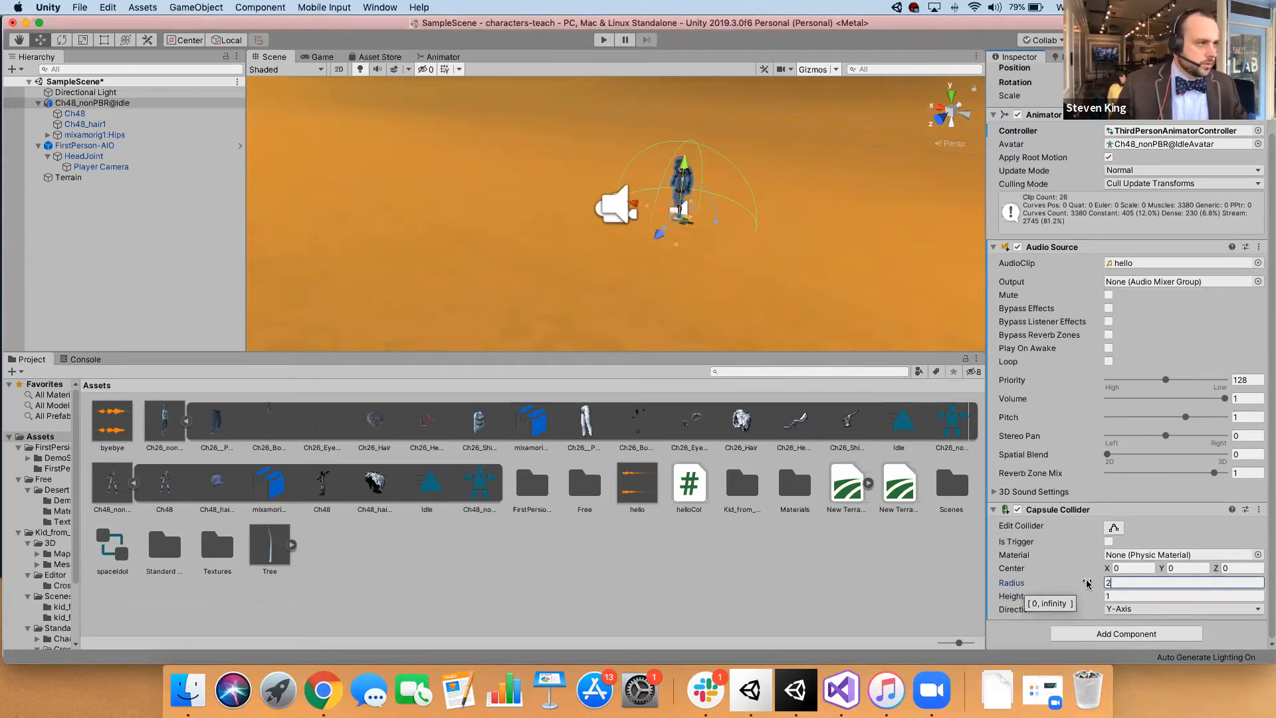
{"action": "left_click", "coordinate": [1095, 584]}
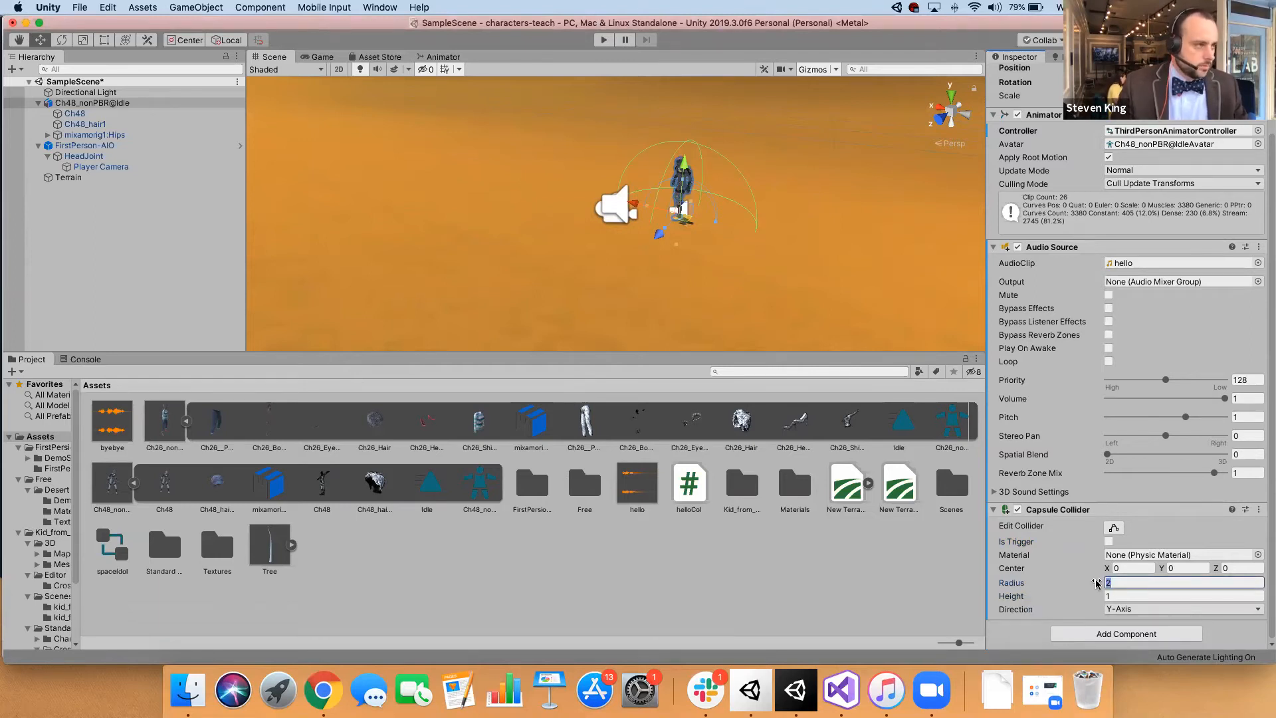
{"action": "type", "text": "1"}
{"action": "type", "text": "2"}
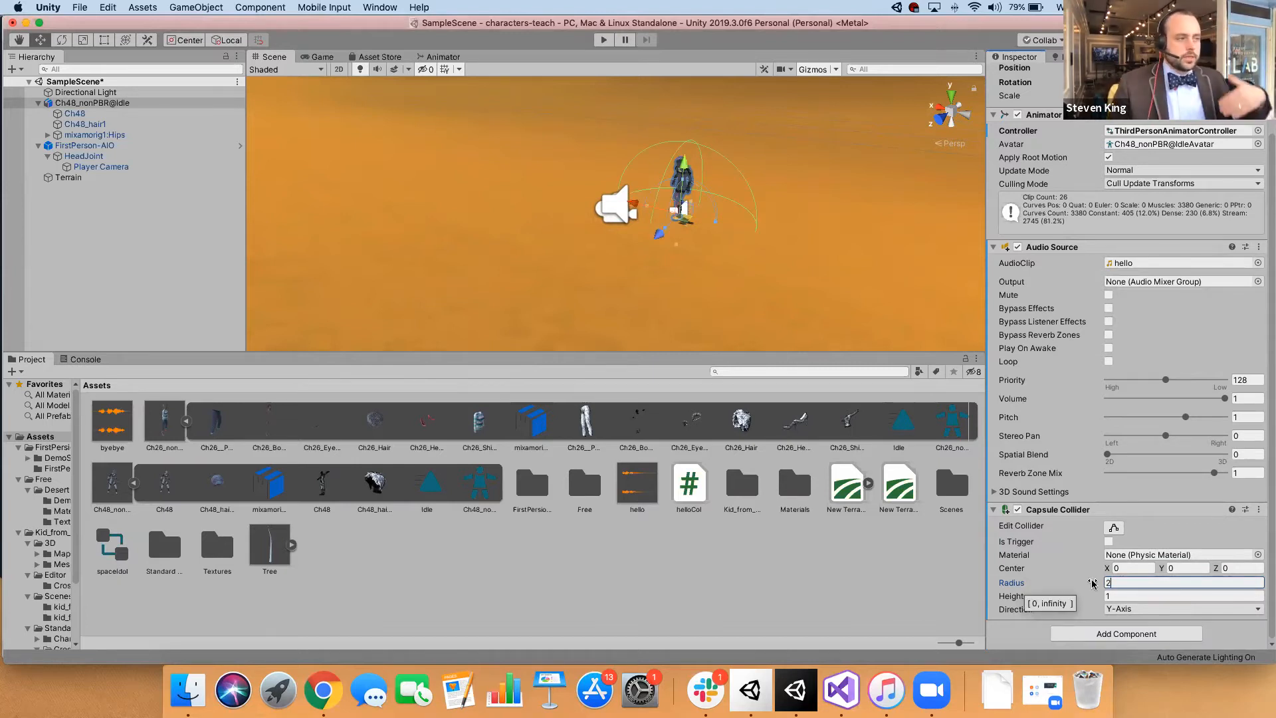
- Run the scene in play mode, walk the player into and around the character to test its collider, and stop the game
{"action": "left_click", "coordinate": [604, 41]}
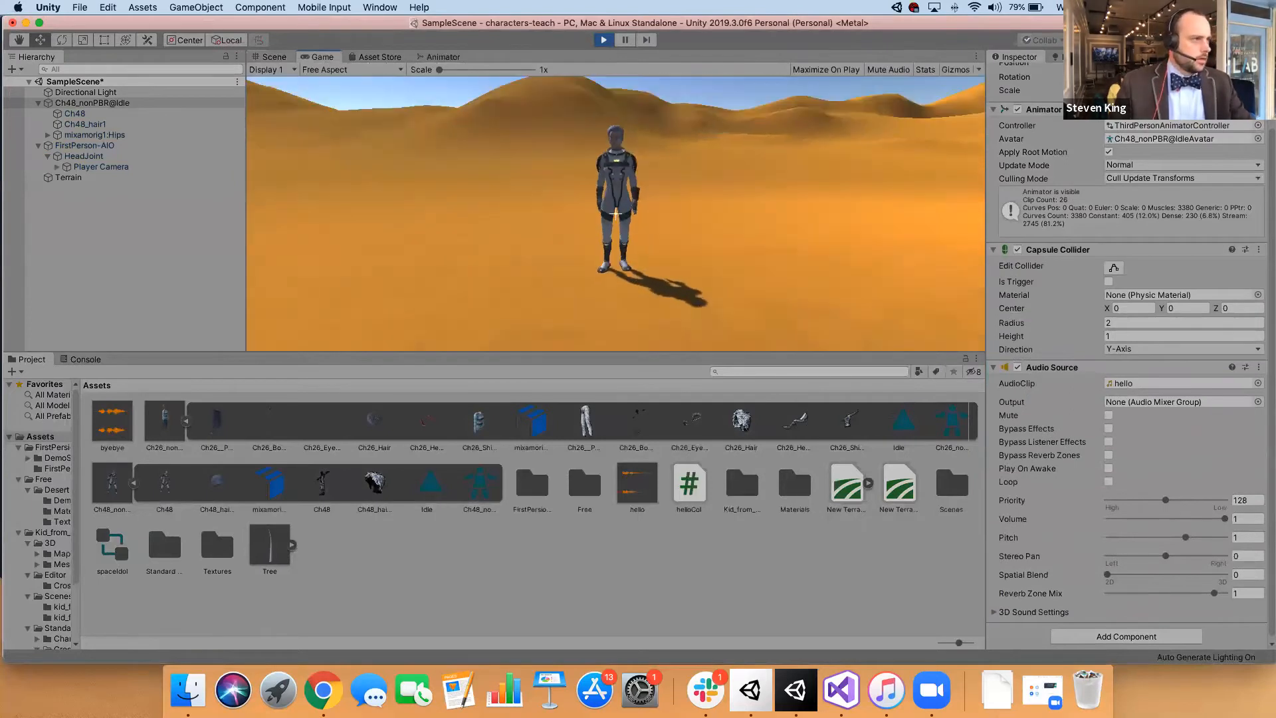
{"action": "key", "text": "w"}
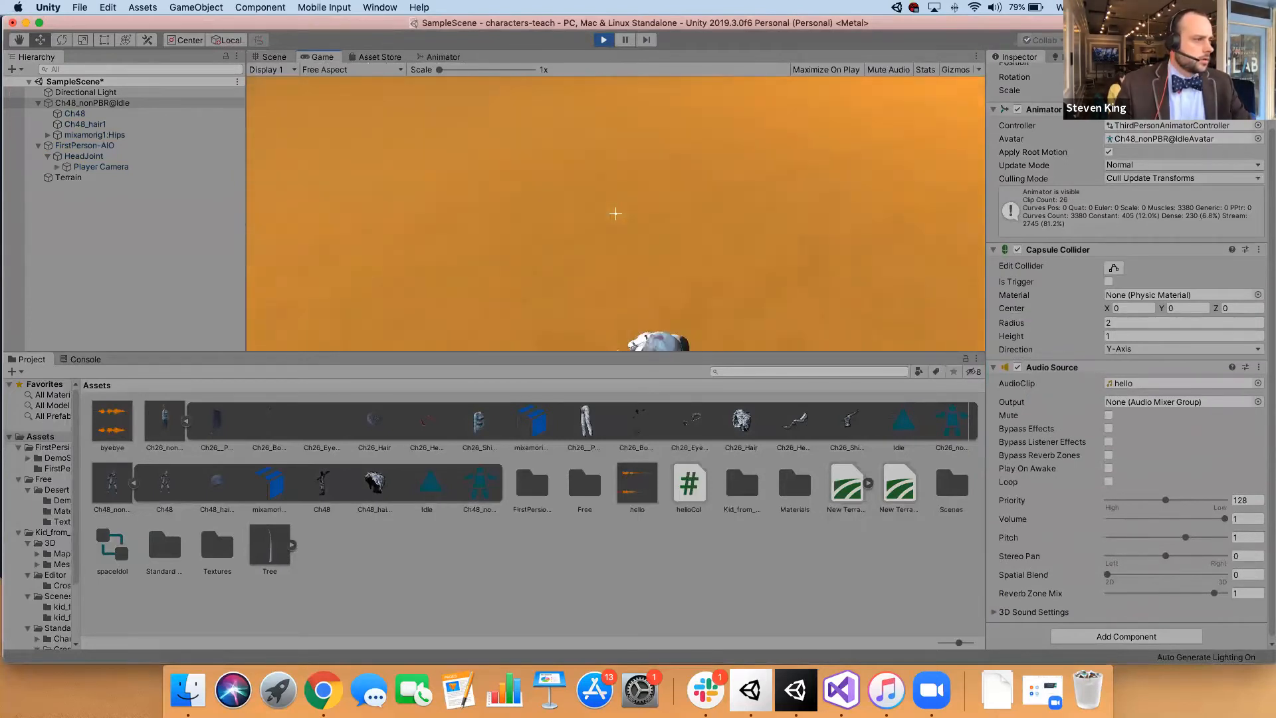
{"action": "key", "text": "w"}
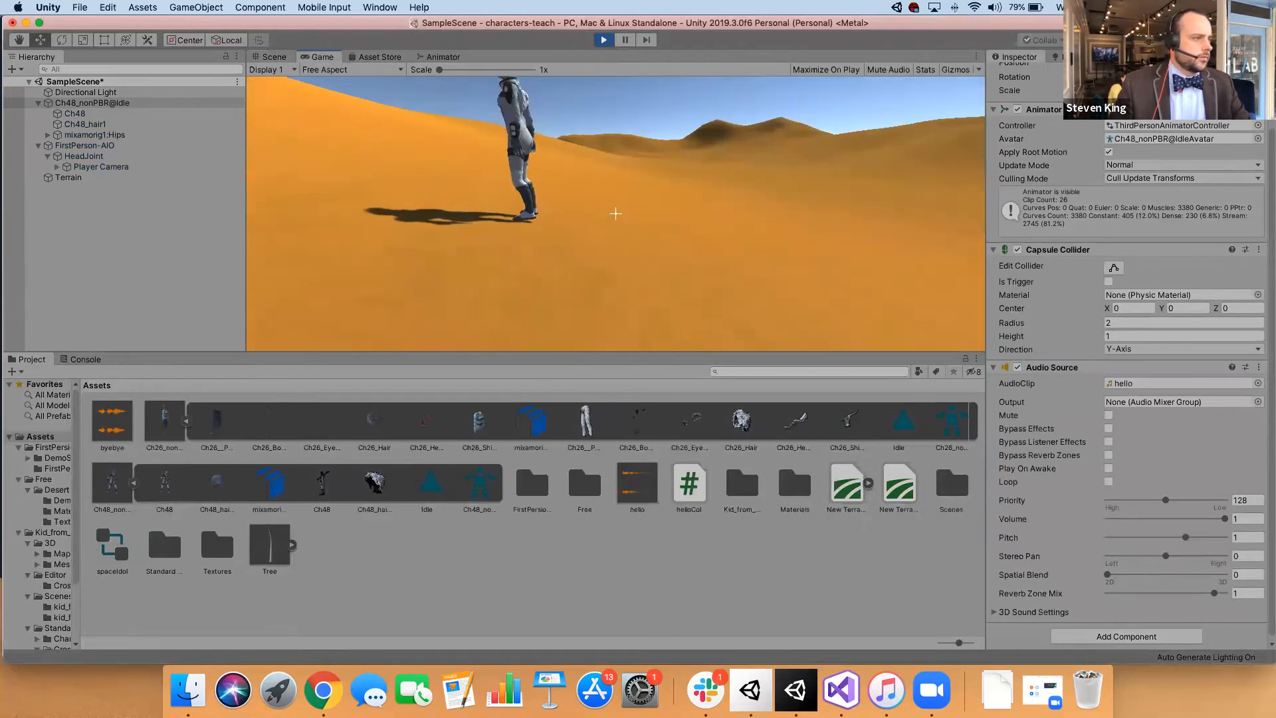
{"action": "key", "text": "w"}
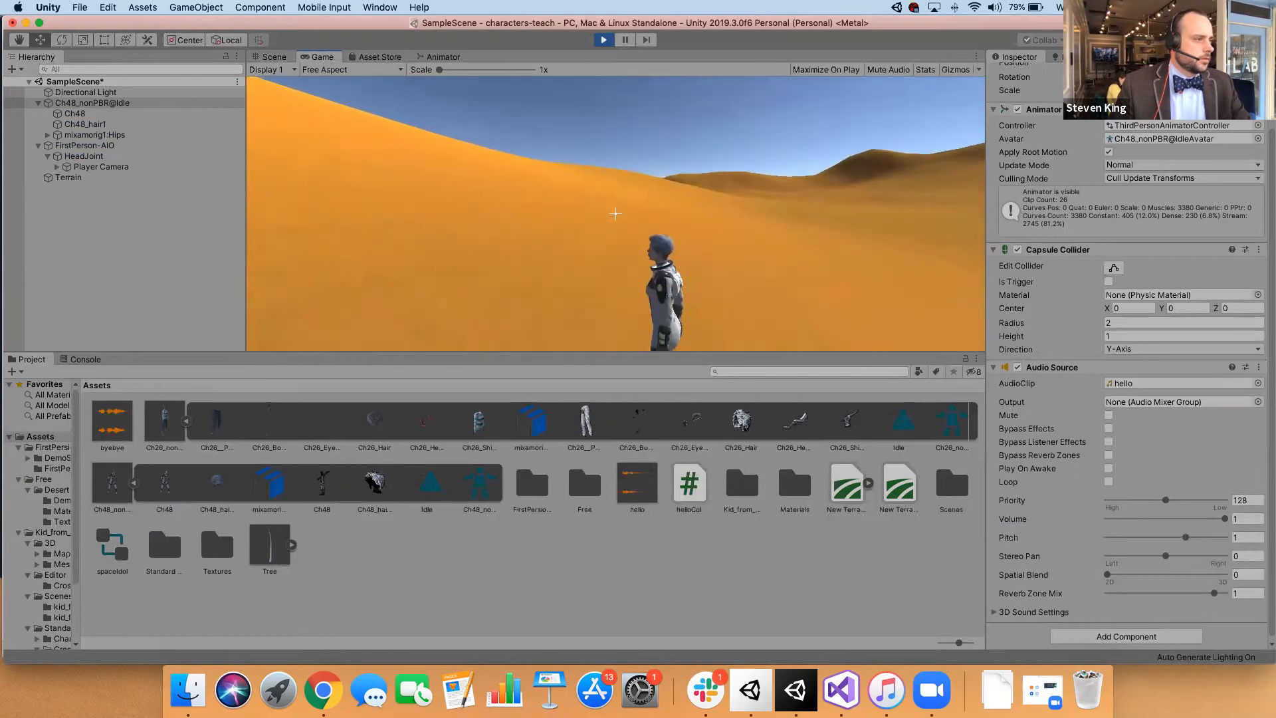
{"action": "key", "text": "w"}
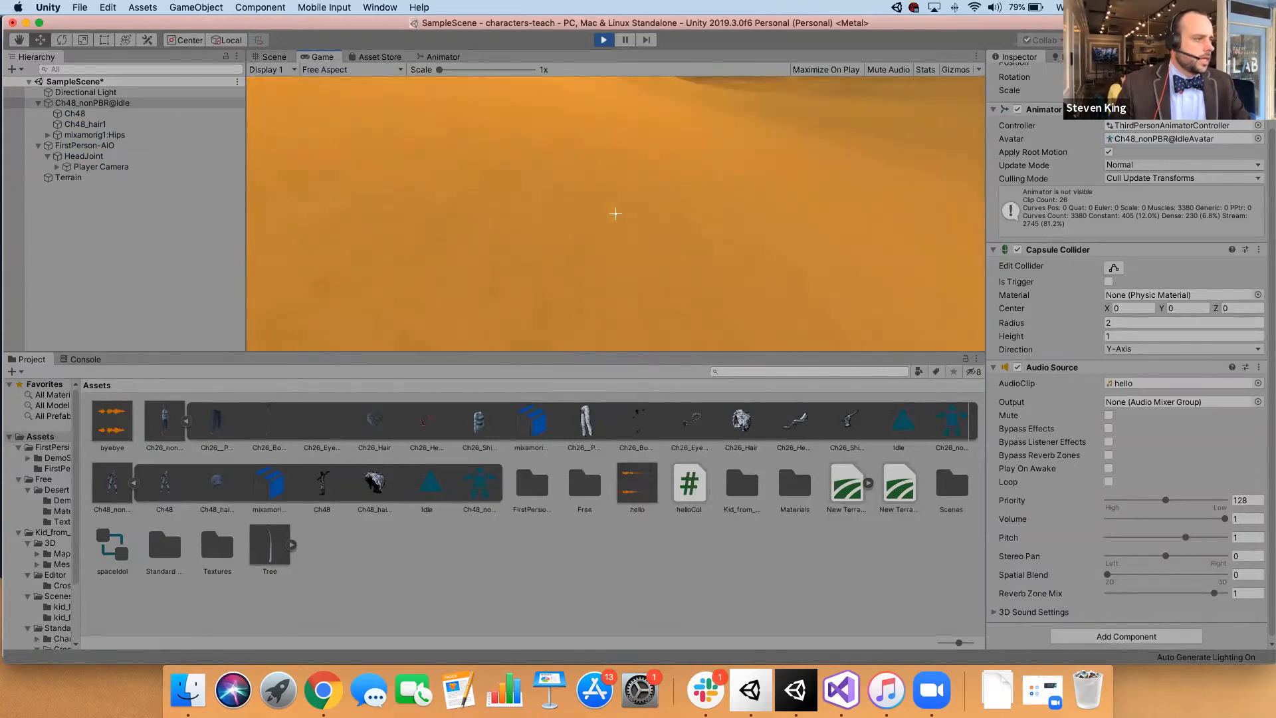
{"action": "key", "text": "w"}
{"action": "key", "text": "w"}
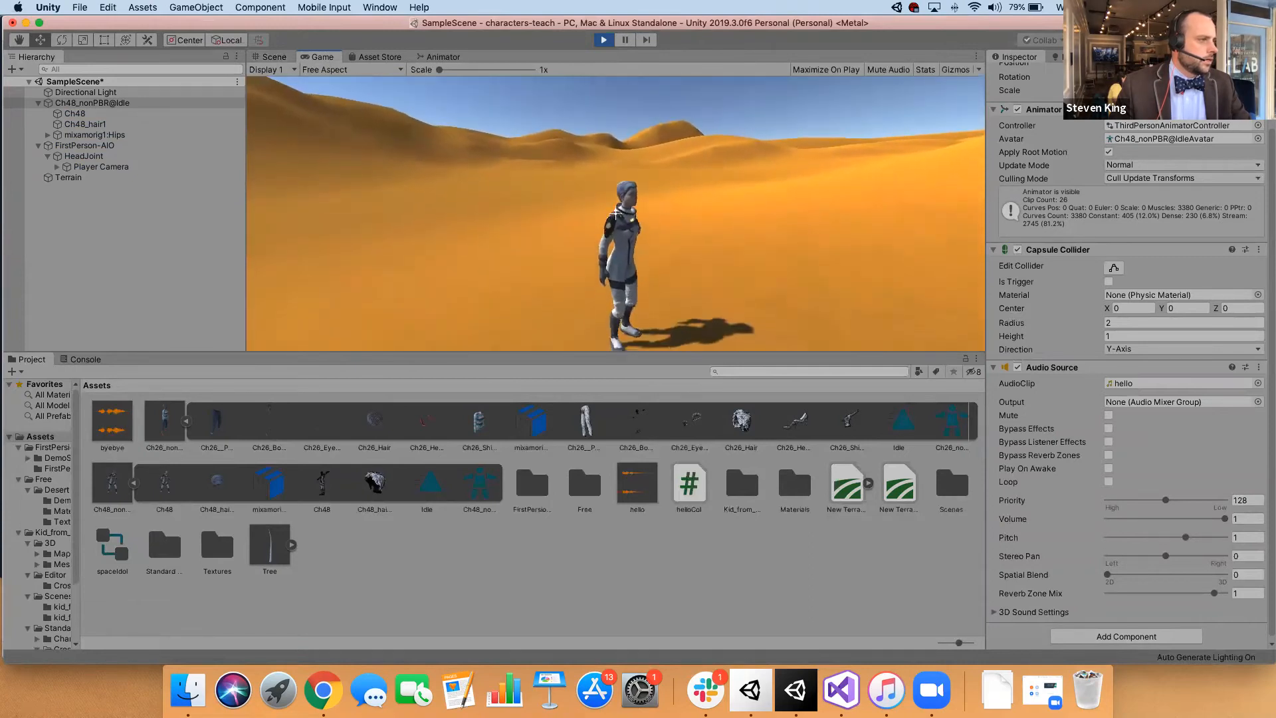
{"action": "key", "text": "s"}
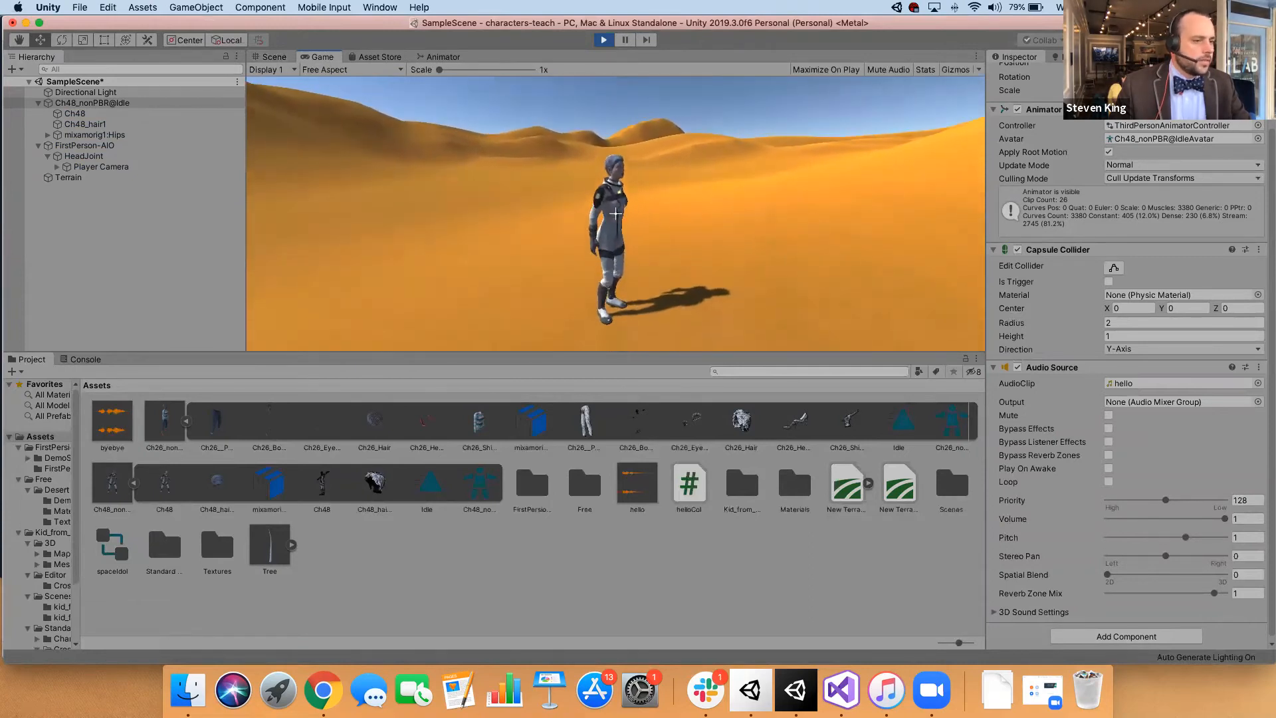
{"action": "key", "text": "s"}
{"action": "key", "text": "w"}
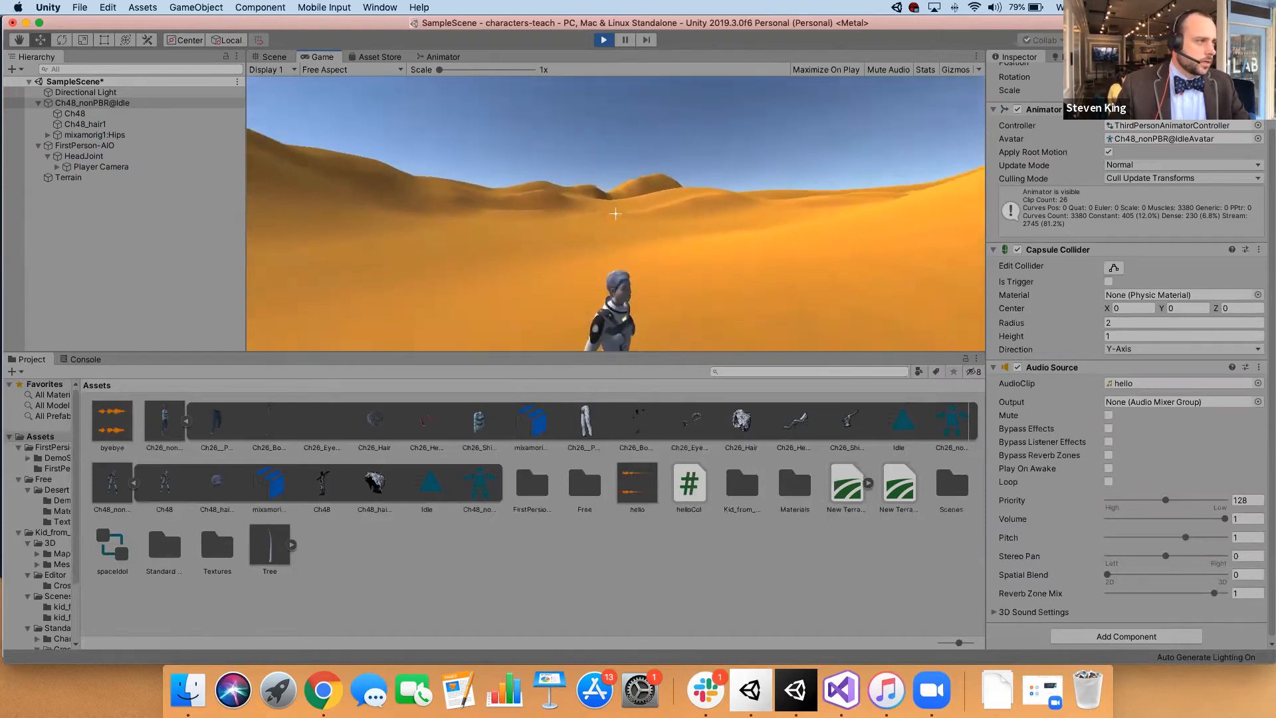
{"action": "key", "text": "s"}
{"action": "key", "text": "w"}
{"action": "key", "text": "Escape"}
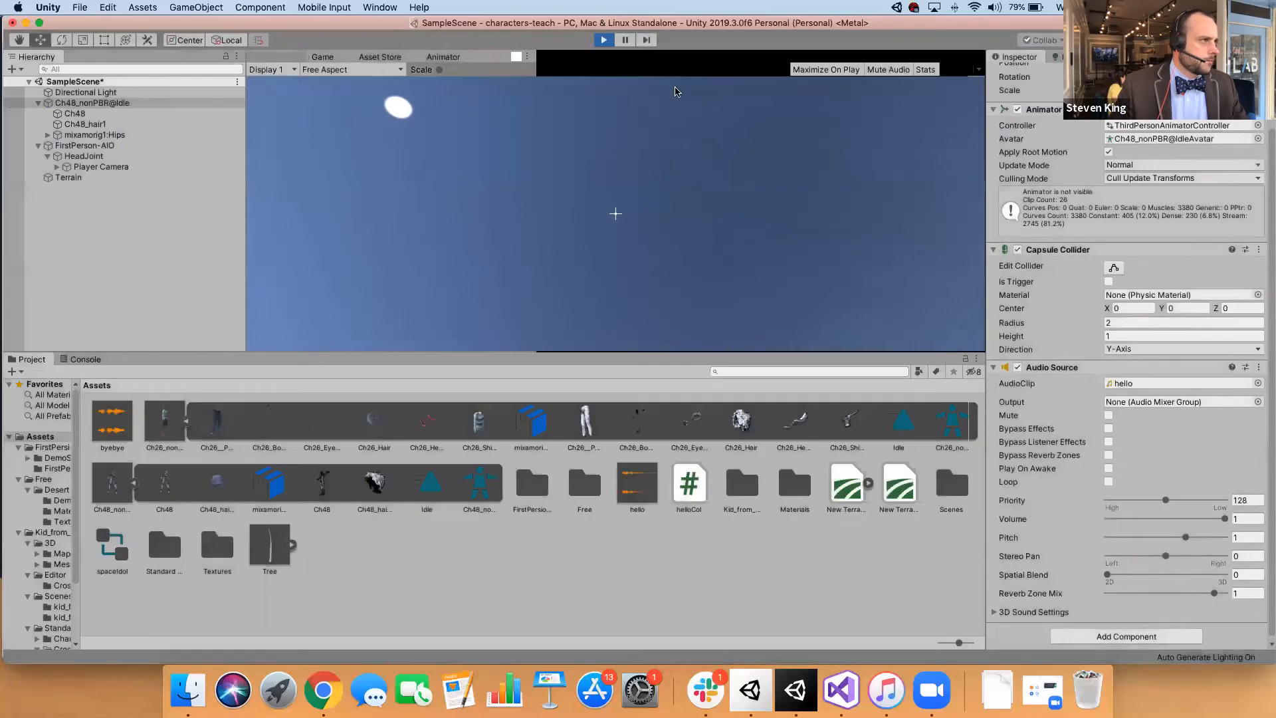
{"action": "key", "text": "super+p"}
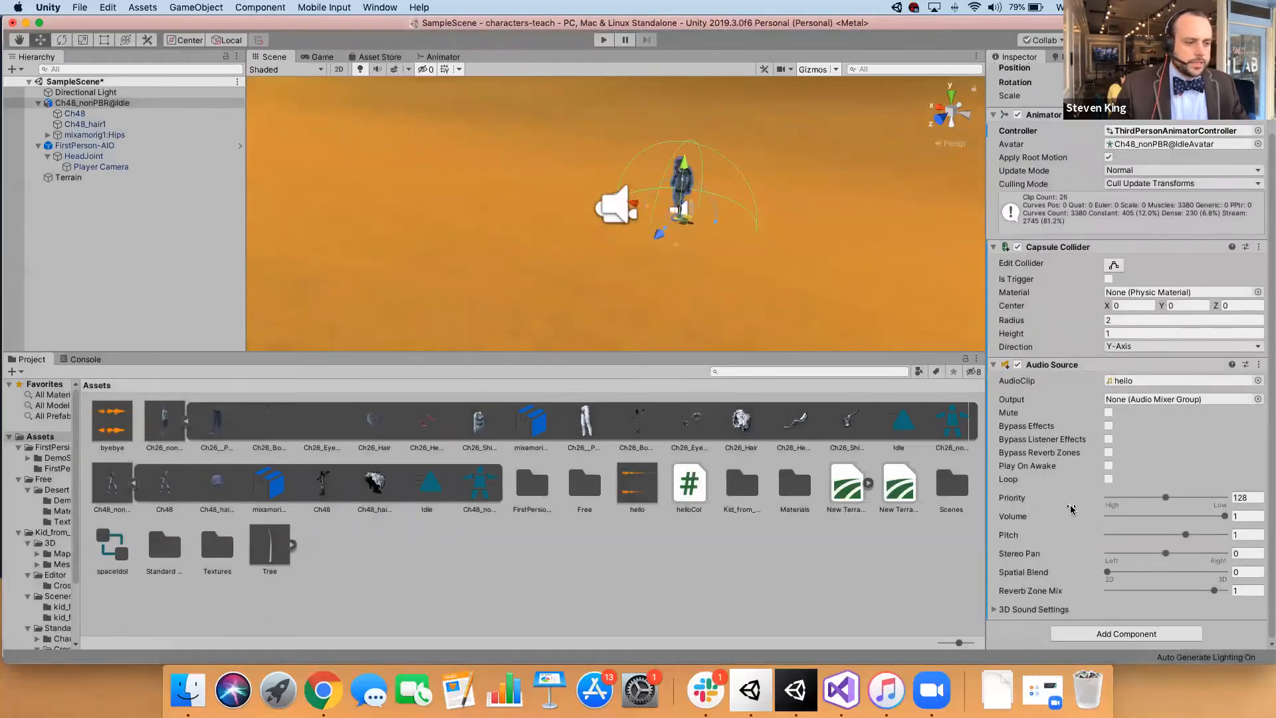
- Make the character's Capsule Collider a trigger and create and attach a new script named greetingsCol
{"action": "left_click", "coordinate": [1108, 279]}
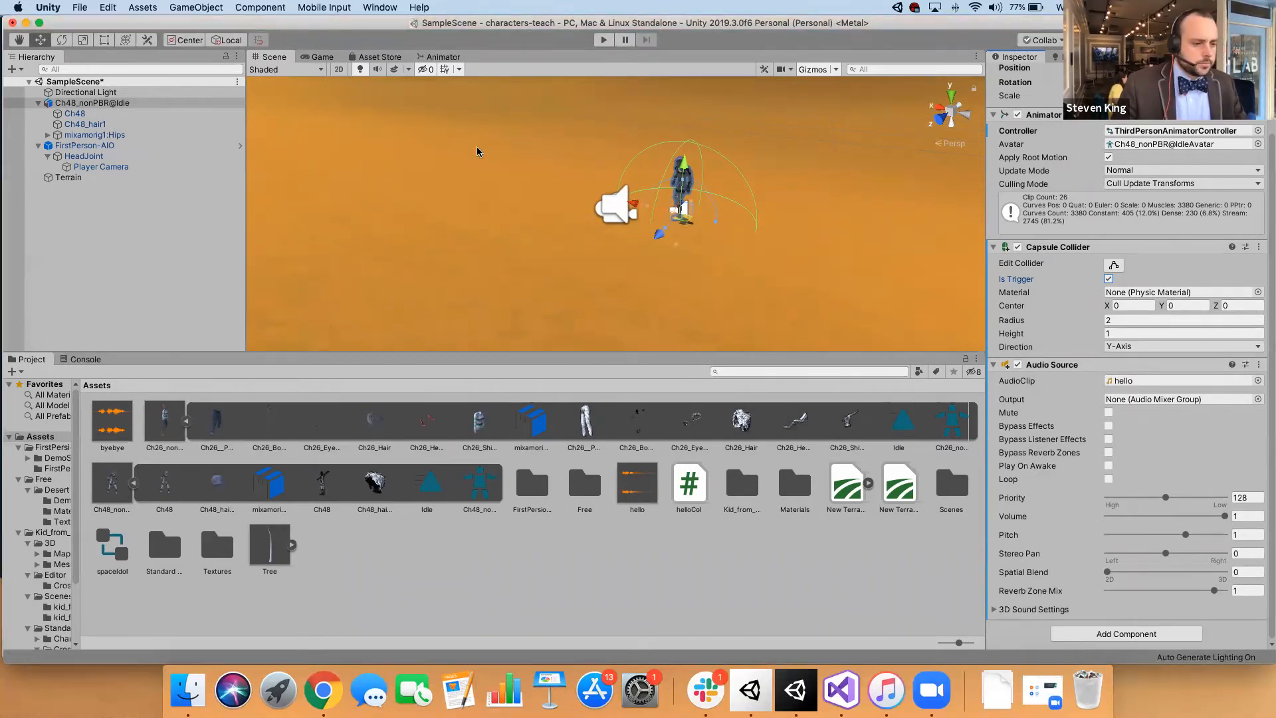
{"action": "left_click", "coordinate": [1139, 634]}
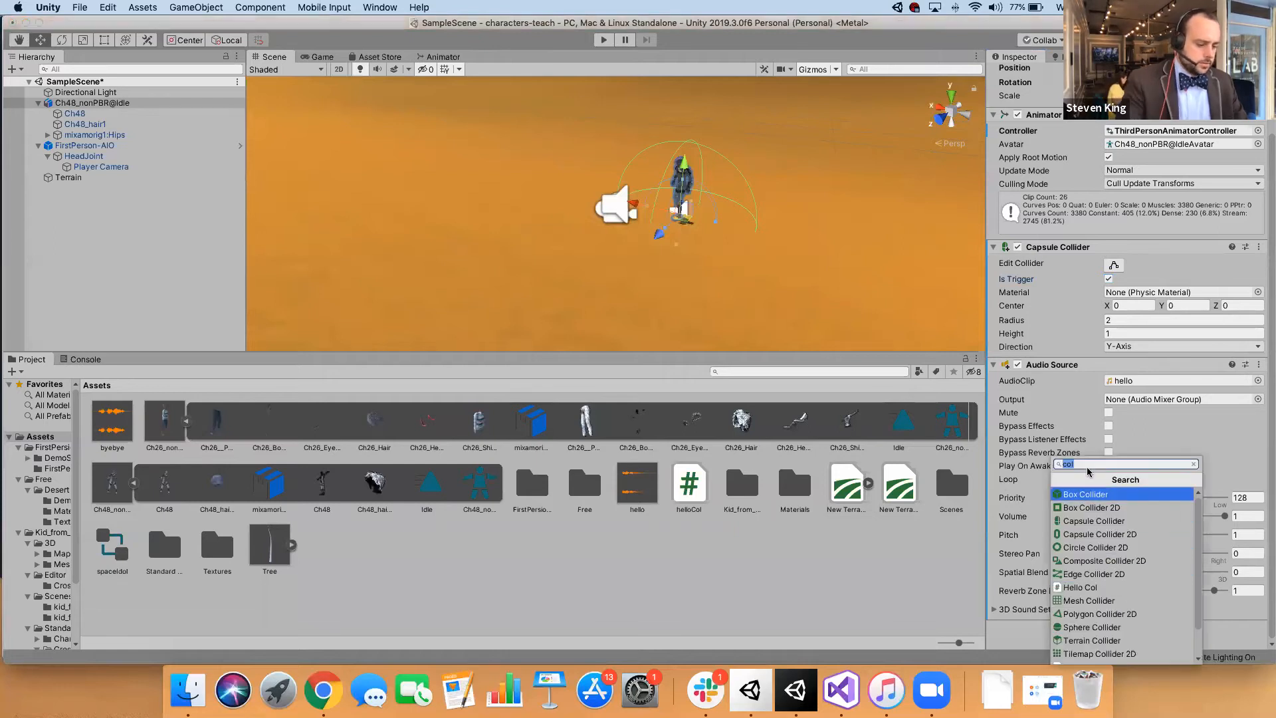
{"action": "type", "text": "scrip"}
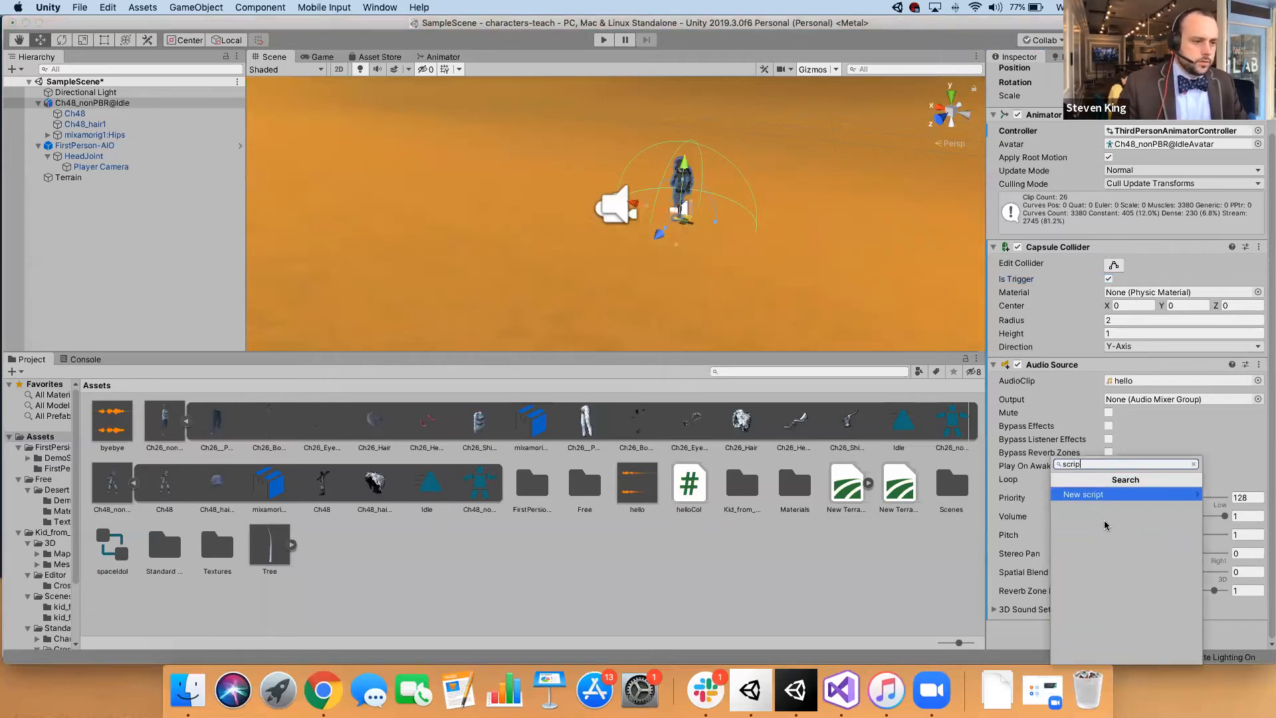
{"action": "left_click", "coordinate": [1094, 496]}
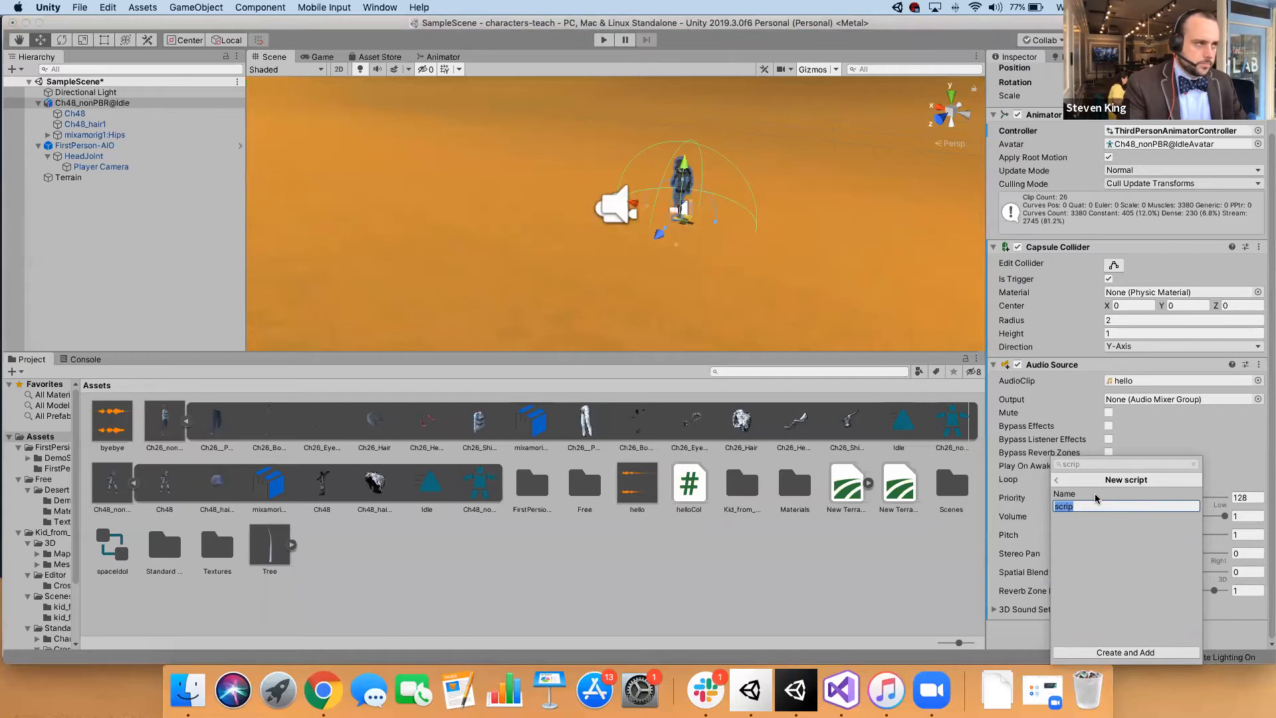
{"action": "type", "text": "greetingsCol"}
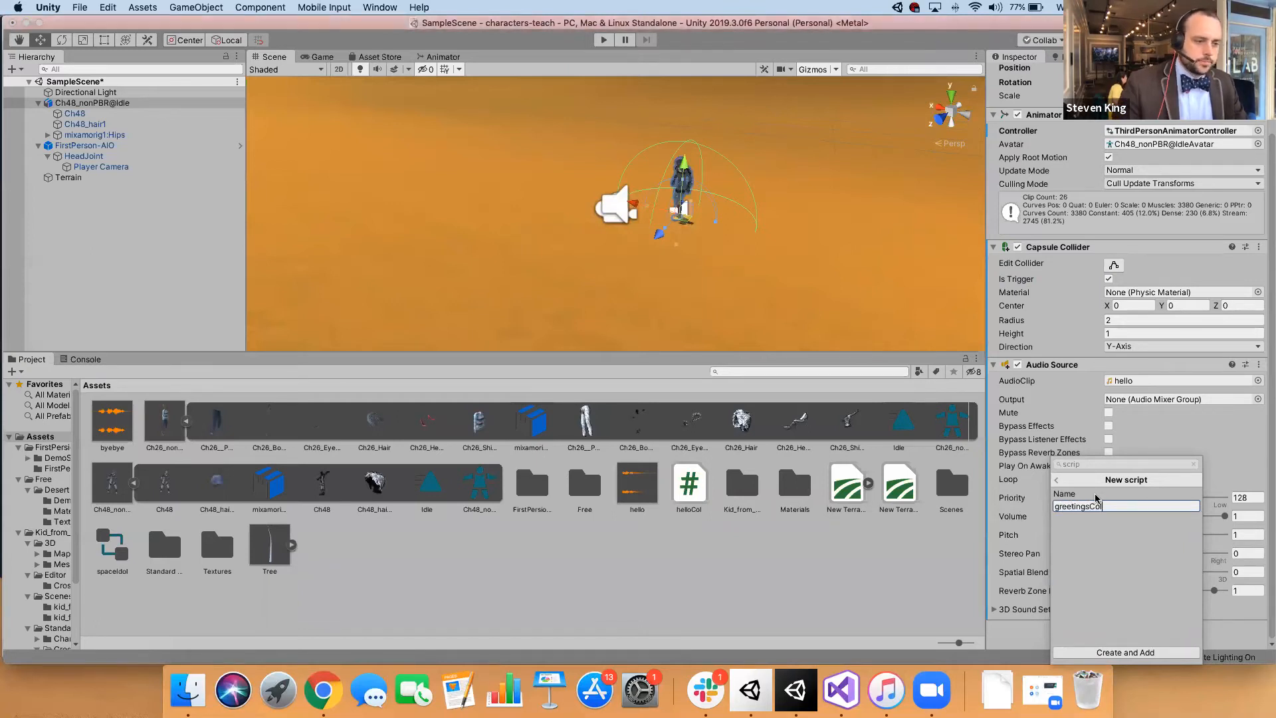
{"action": "left_click", "coordinate": [1127, 652]}
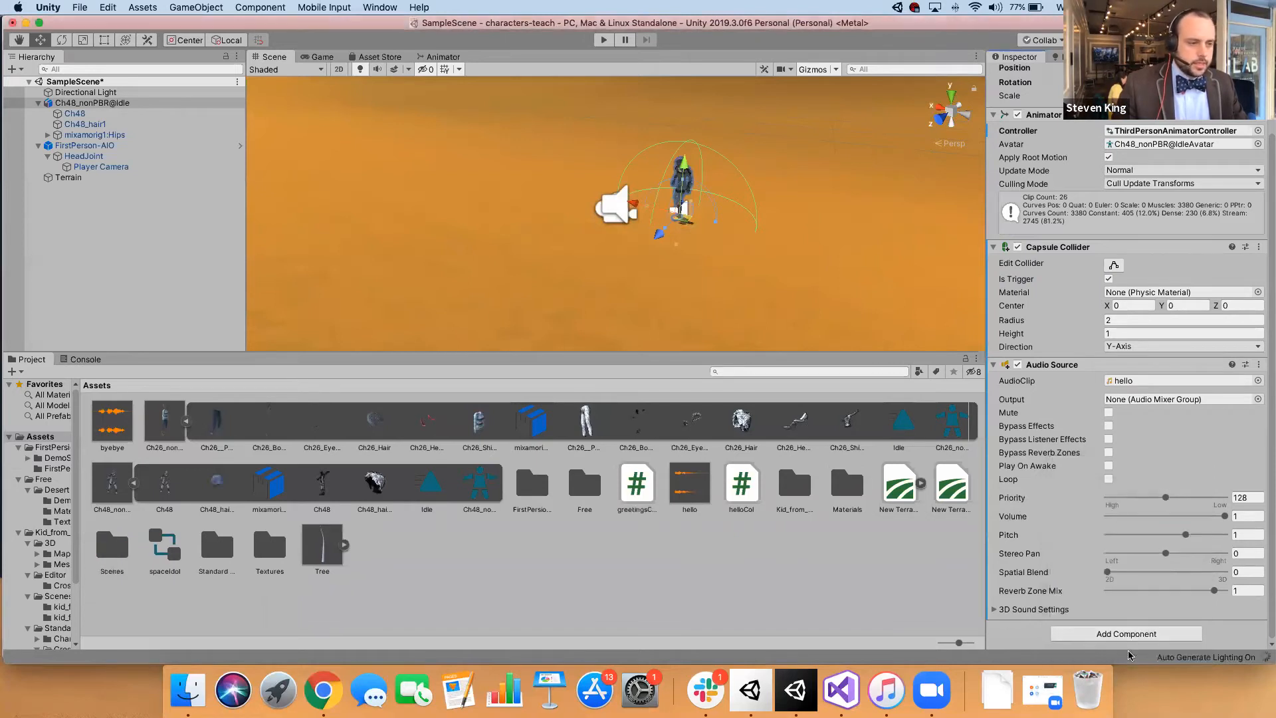
- Open the greetingsCol script from the project's Assets in Visual Studio and look over its template code
{"action": "double_click", "coordinate": [637, 482]}
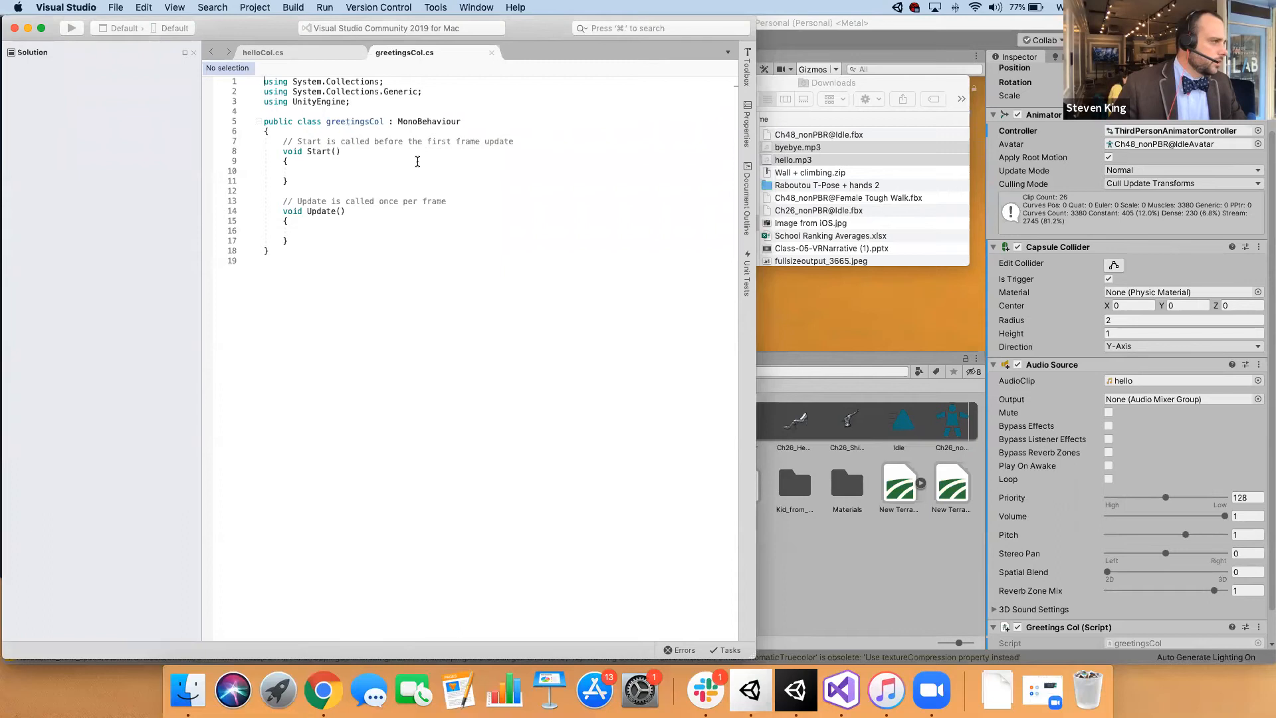
{"action": "scroll", "coordinate": [439, 163], "scroll_direction": "down", "scroll_amount": 1}
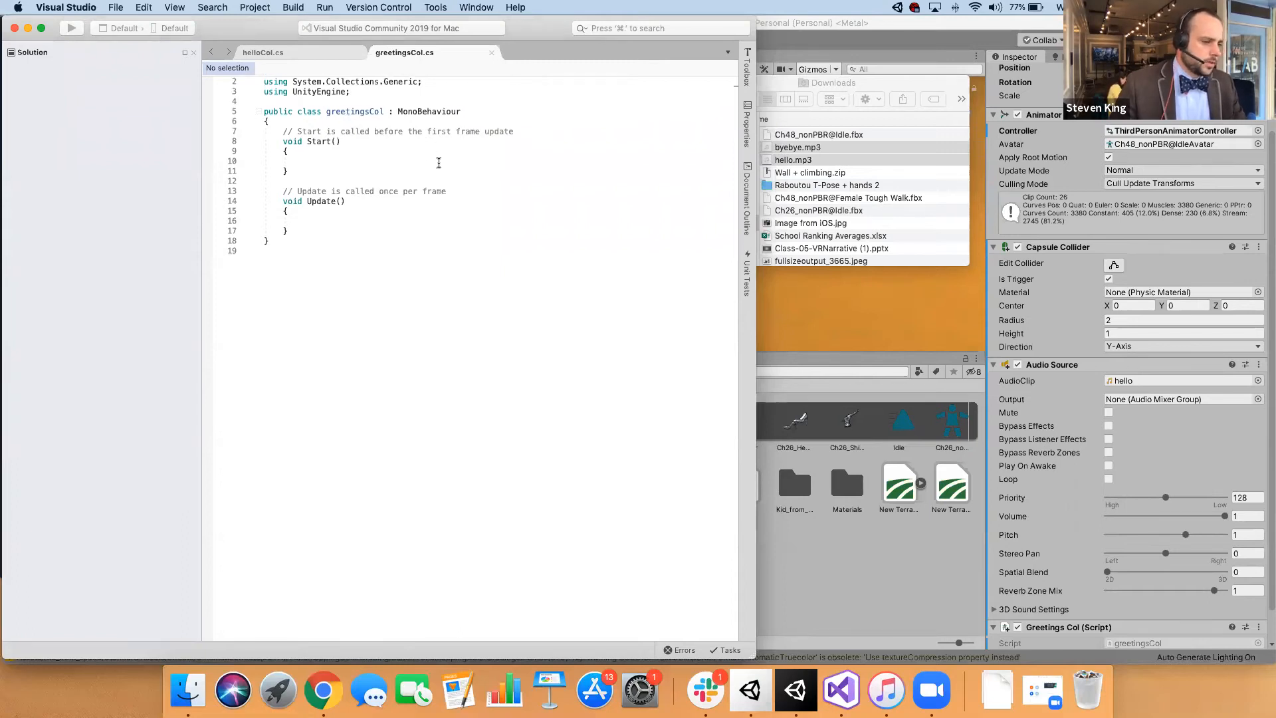
{"action": "scroll", "coordinate": [442, 166], "scroll_direction": "up", "scroll_amount": 1}
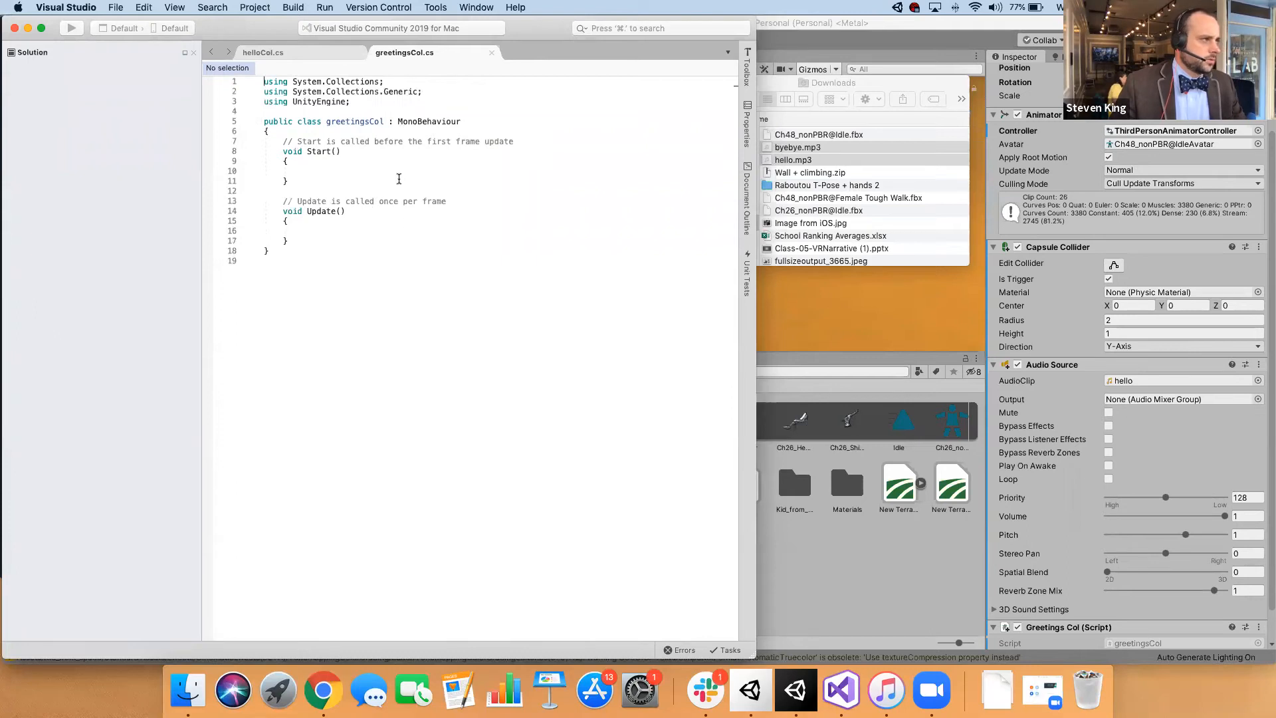
- Examine the greetingsCol script's using statements and its public class declaration
{"action": "left_click", "coordinate": [400, 180]}
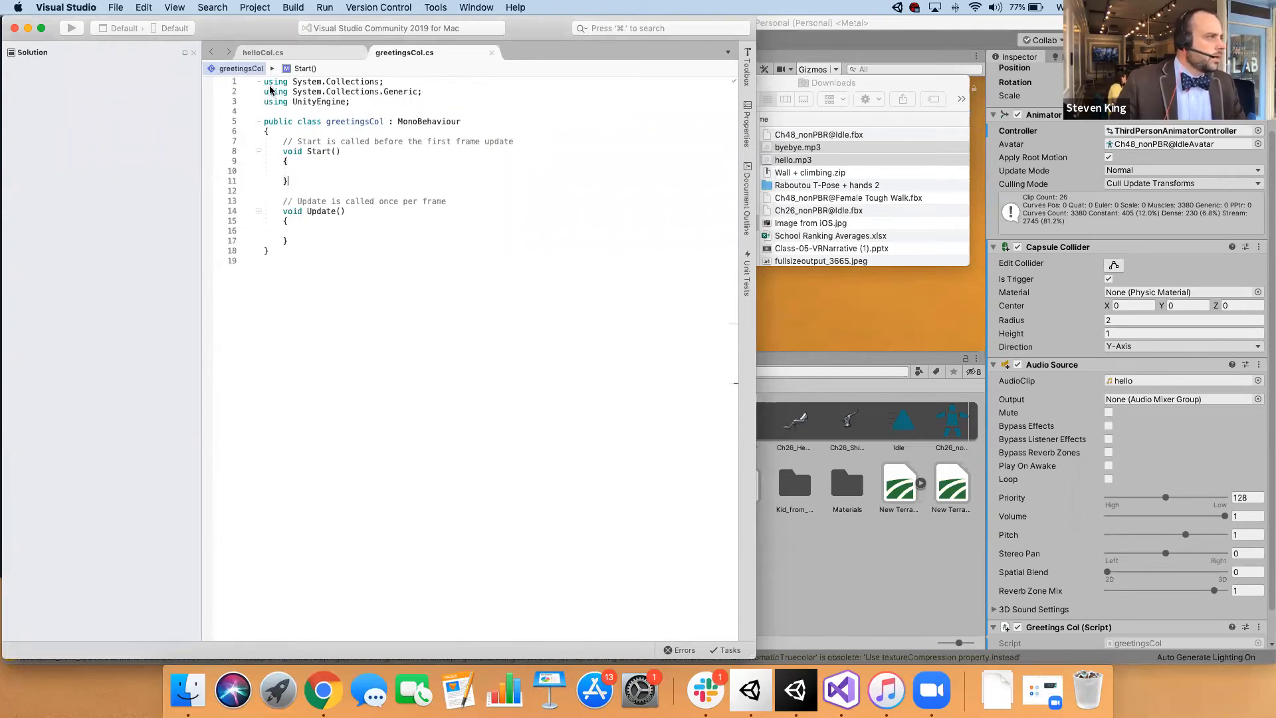
{"action": "left_click_drag", "start_coordinate": [271, 85], "coordinate": [469, 254]}
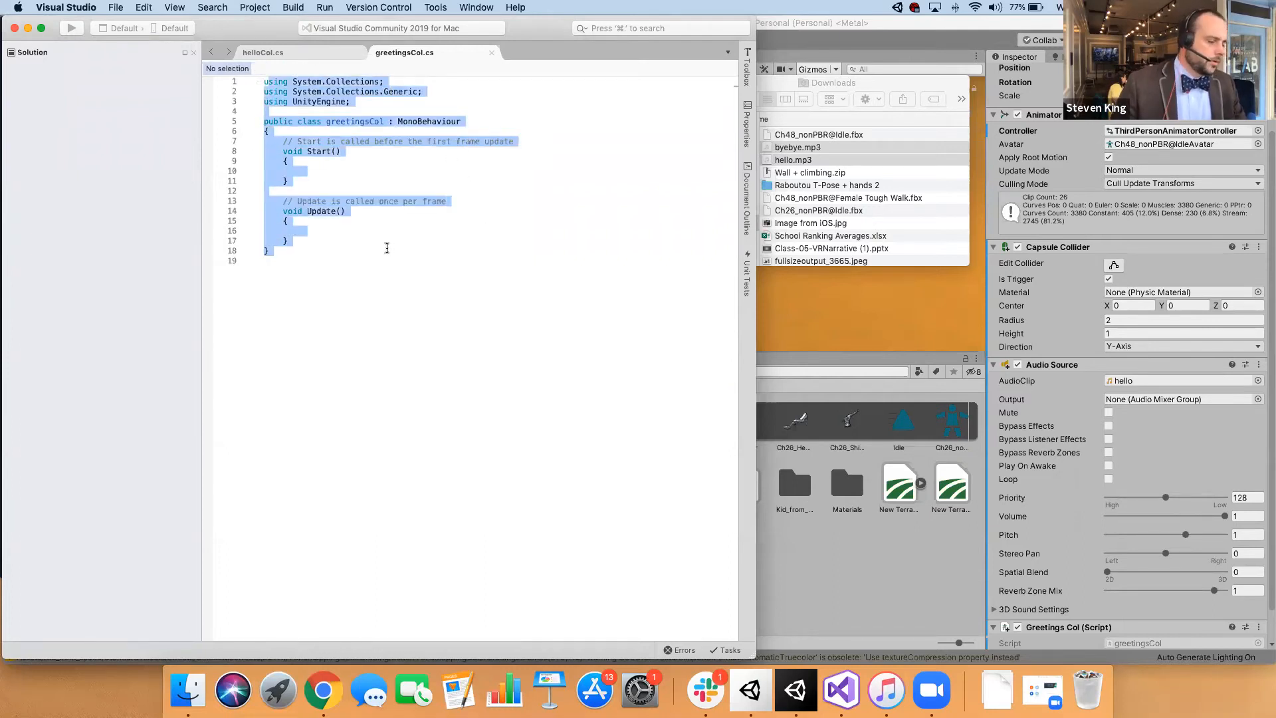
{"action": "left_click", "coordinate": [328, 180]}
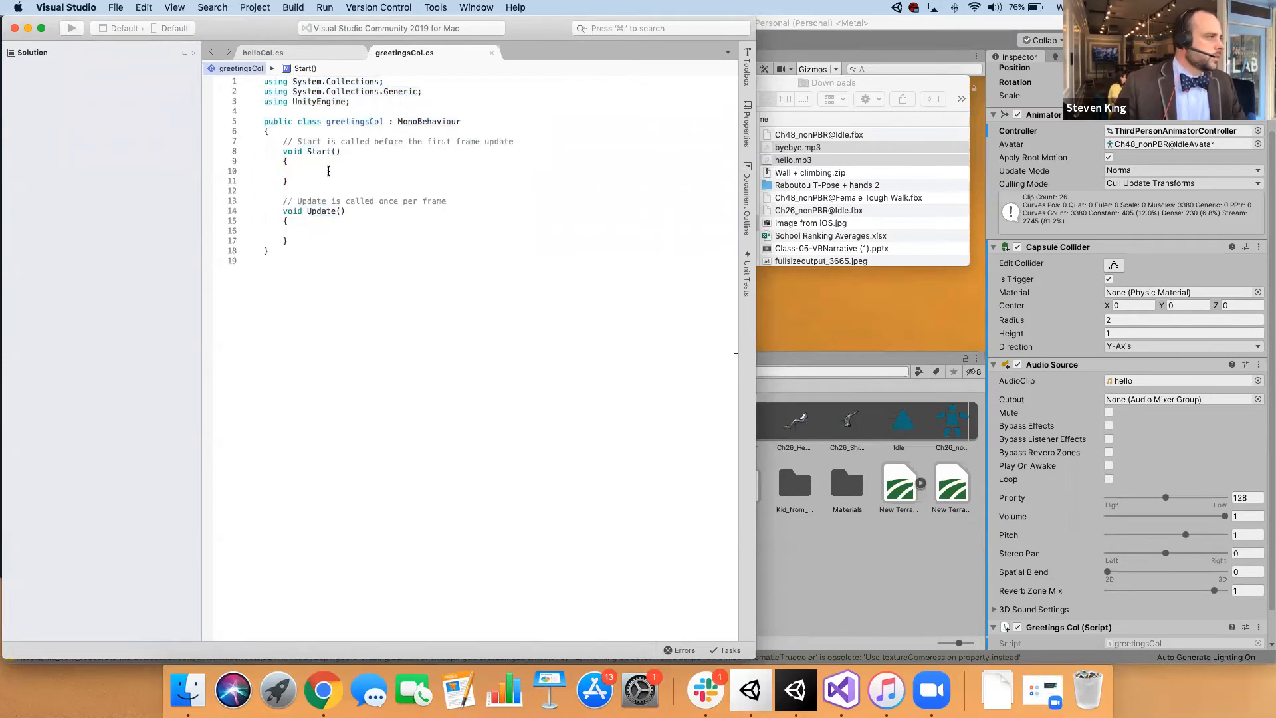
{"action": "left_click_drag", "start_coordinate": [264, 81], "coordinate": [360, 107]}
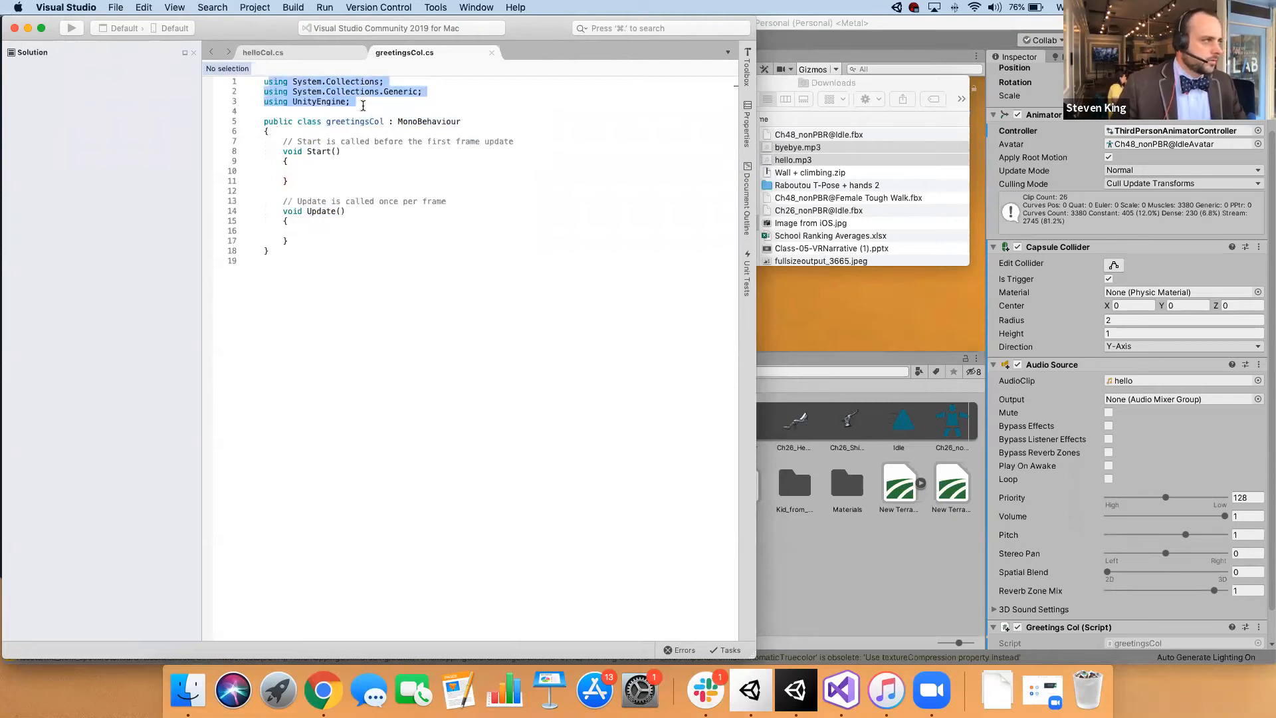
{"action": "left_click_drag", "start_coordinate": [357, 106], "coordinate": [256, 85]}
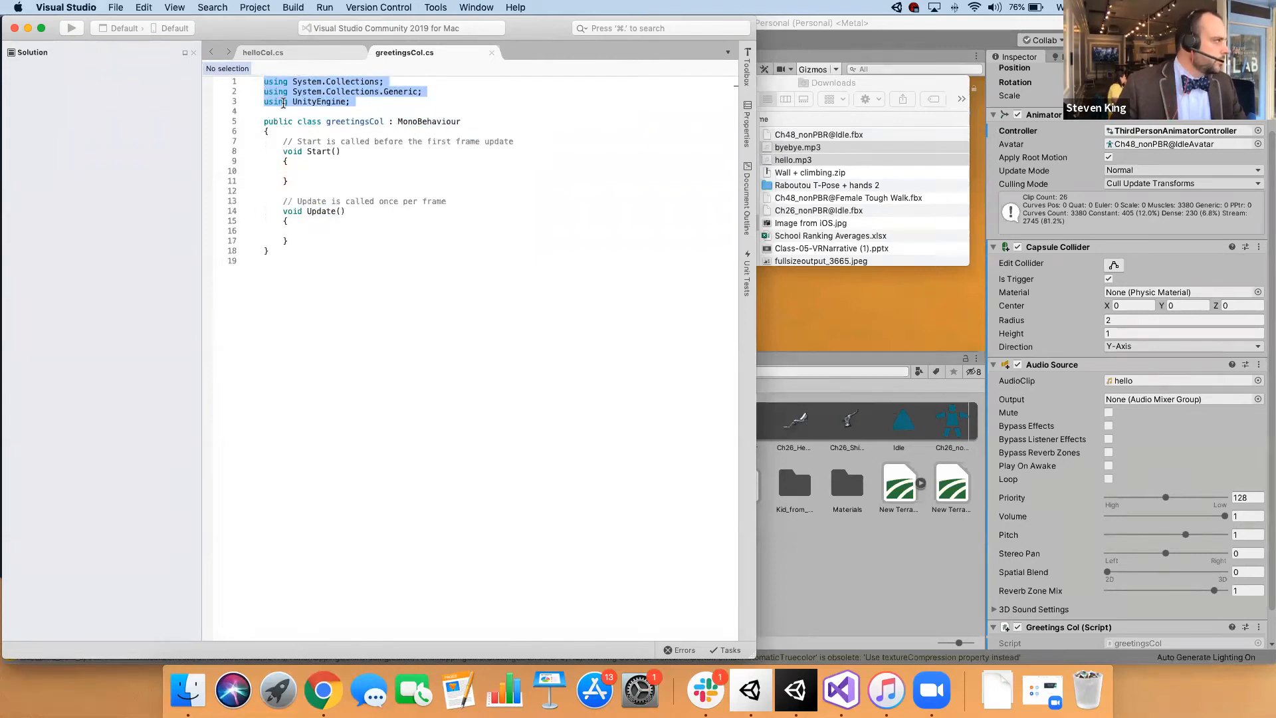
{"action": "left_click", "coordinate": [356, 105]}
{"action": "left_click_drag", "start_coordinate": [356, 105], "coordinate": [259, 99]}
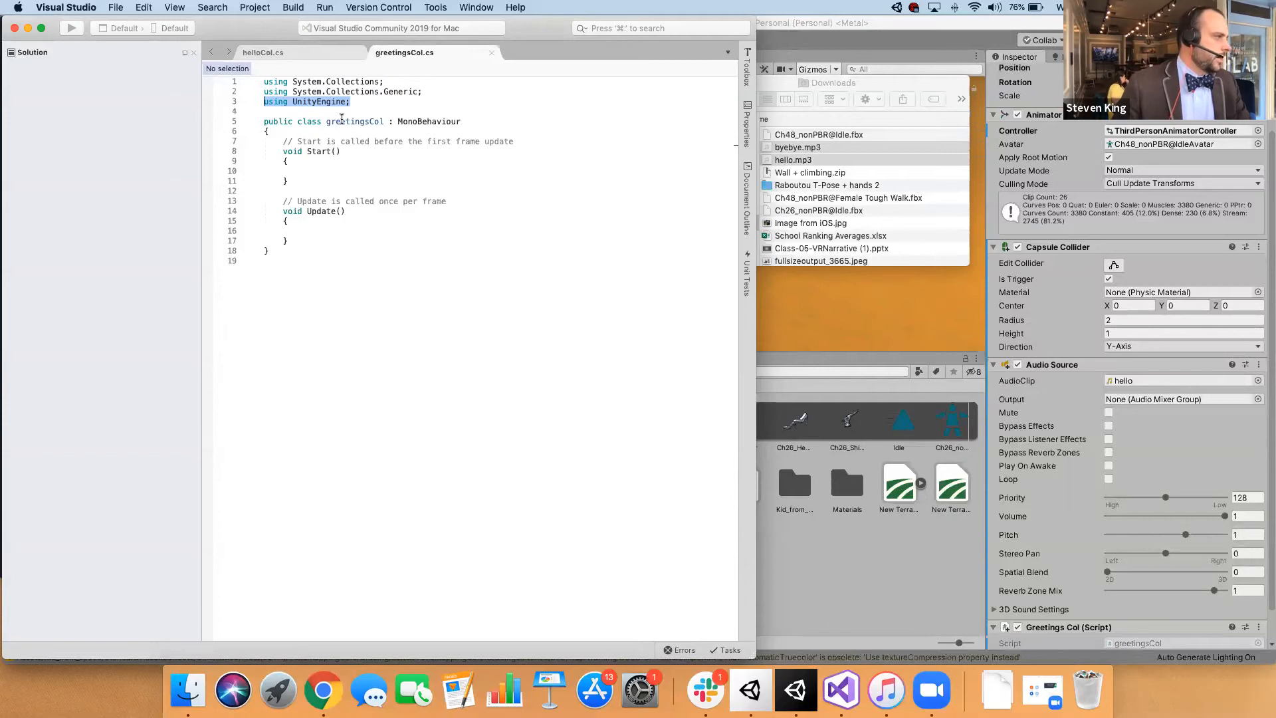
{"action": "left_click", "coordinate": [341, 121]}
{"action": "left_click", "coordinate": [264, 121]}
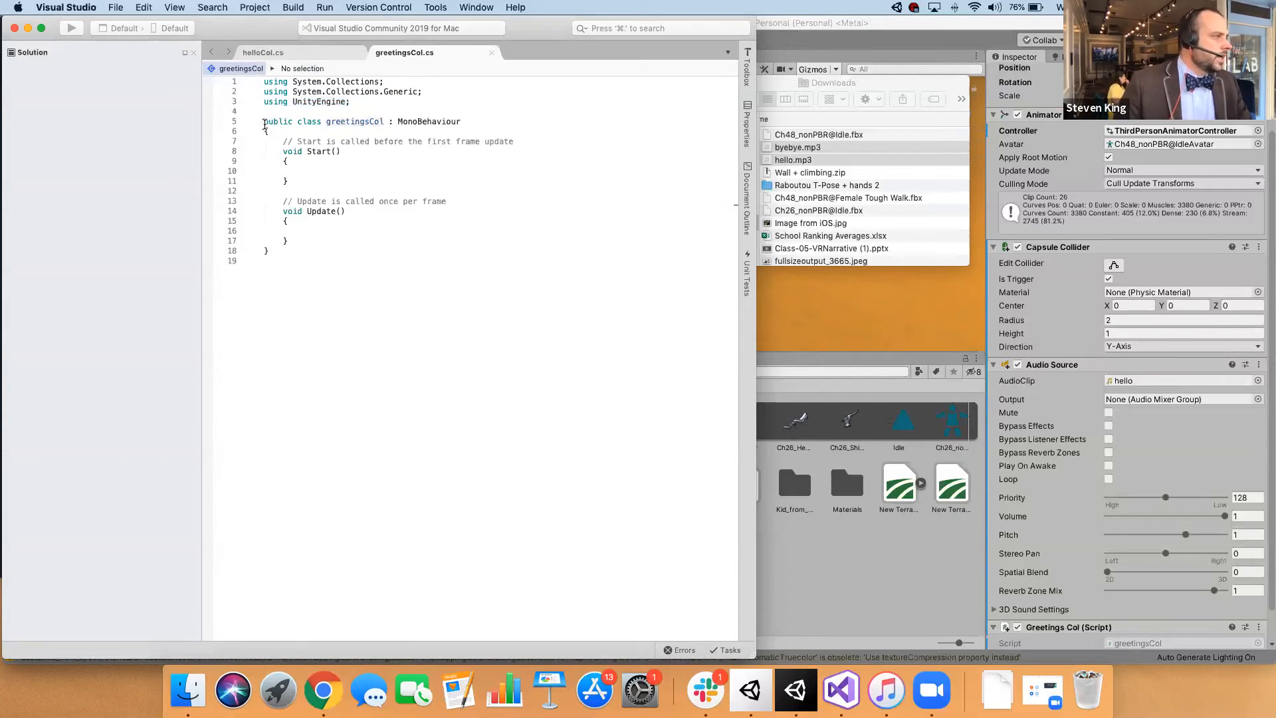
{"action": "left_click_drag", "start_coordinate": [263, 122], "coordinate": [308, 261]}
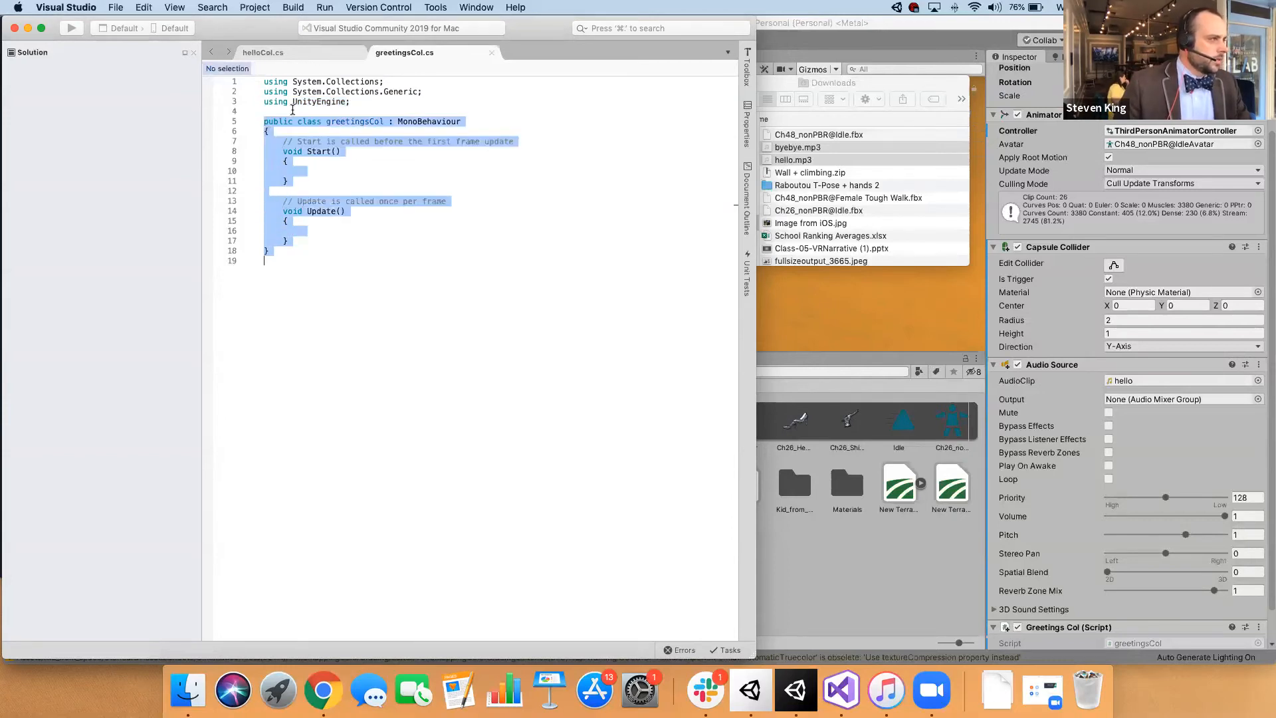
{"action": "left_click", "coordinate": [266, 121]}
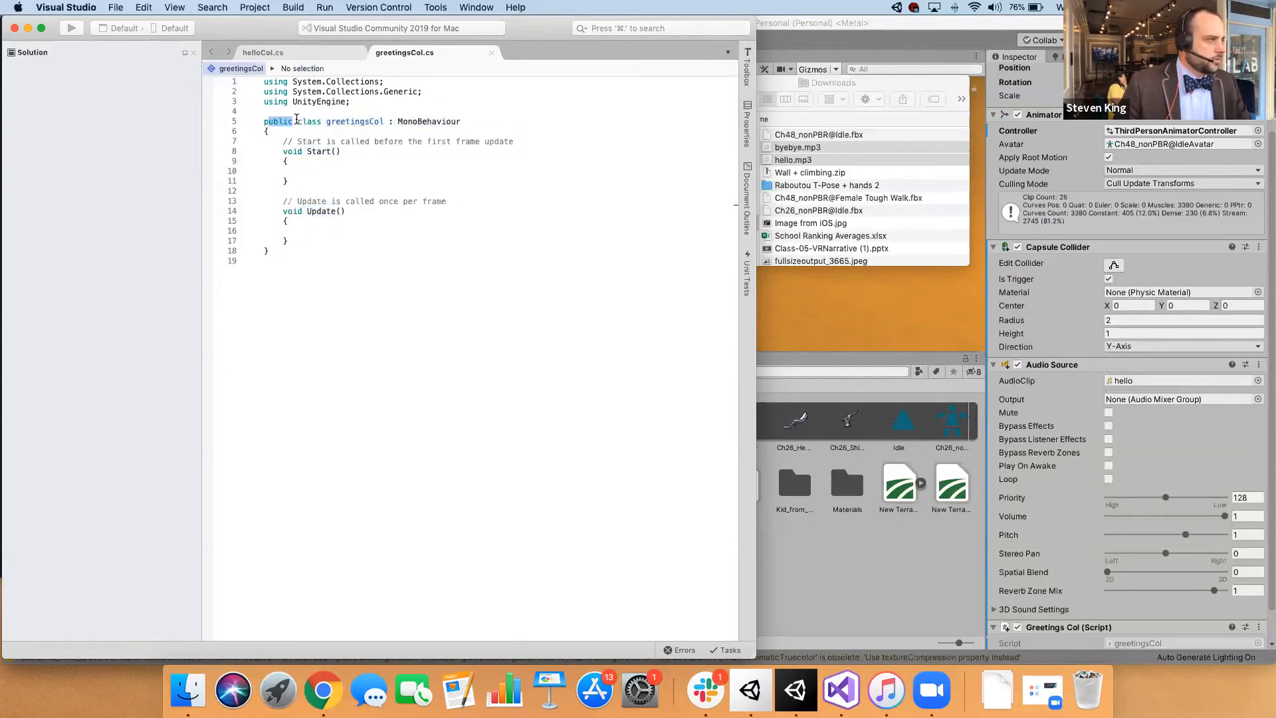
{"action": "left_click", "coordinate": [326, 121]}
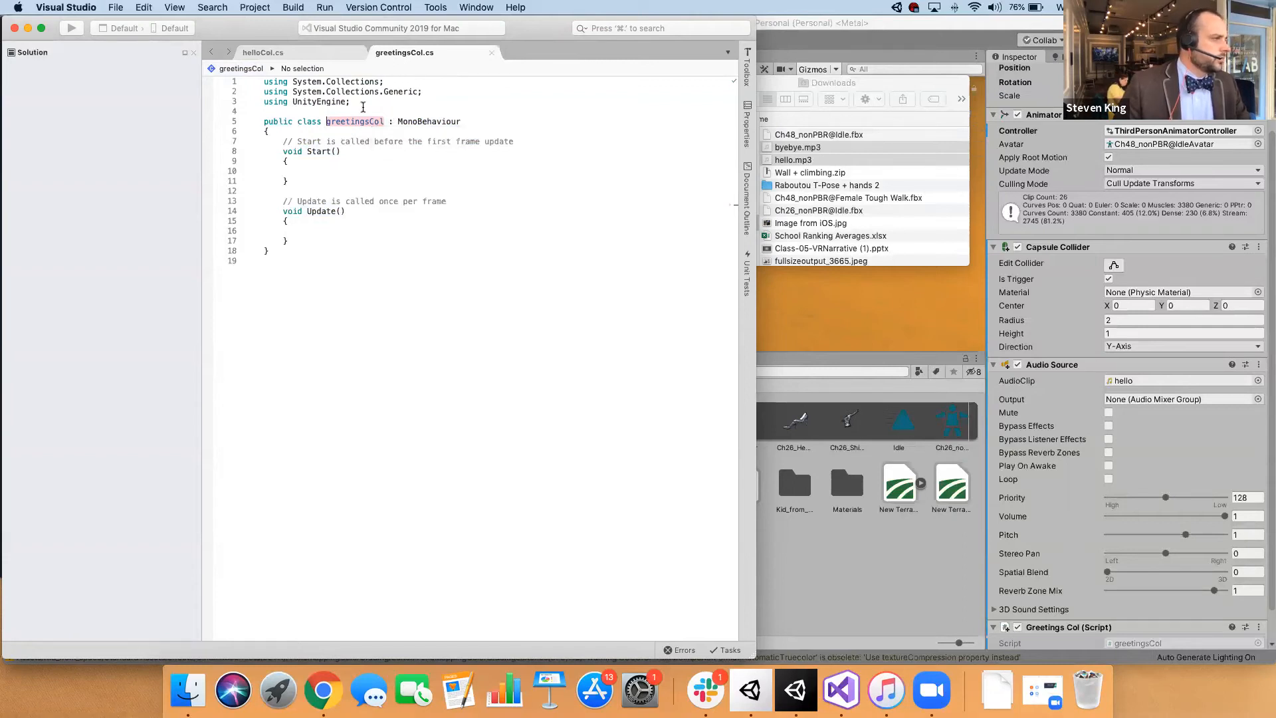
- Examine the Start and Update functions and the comment on how often Update is called
{"action": "left_click", "coordinate": [315, 170]}
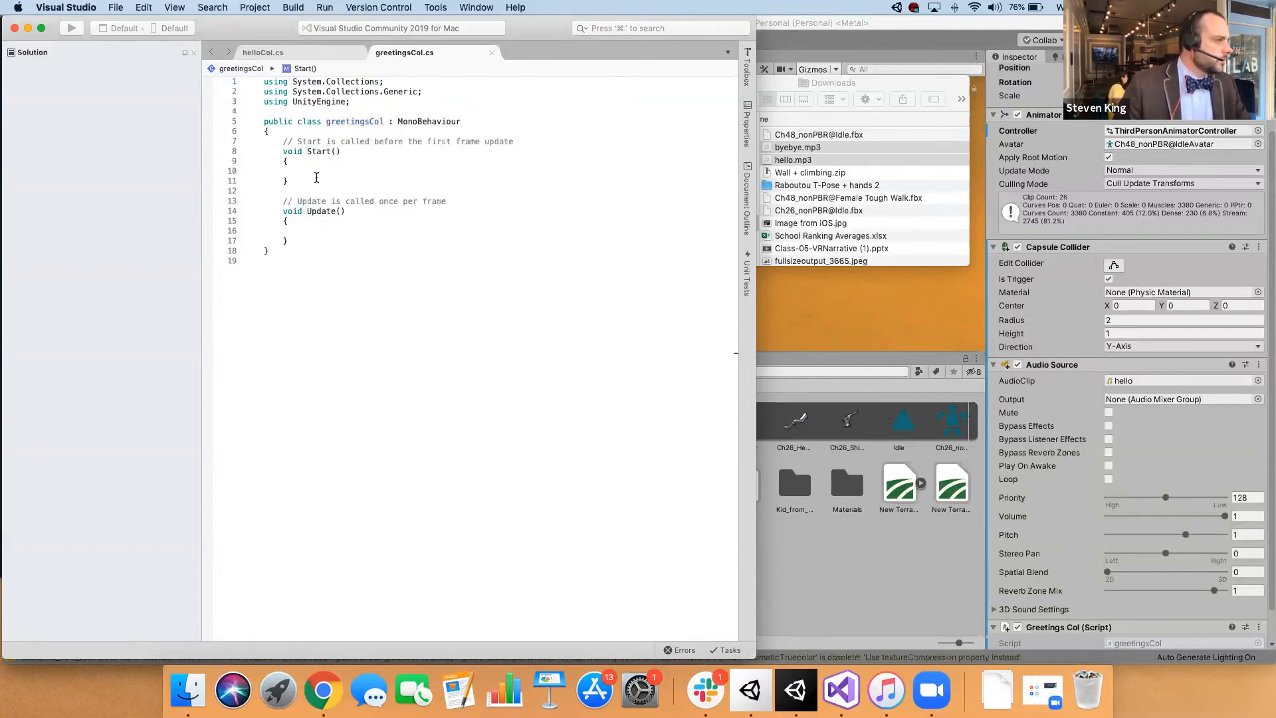
{"action": "left_click_drag", "start_coordinate": [283, 148], "coordinate": [349, 155]}
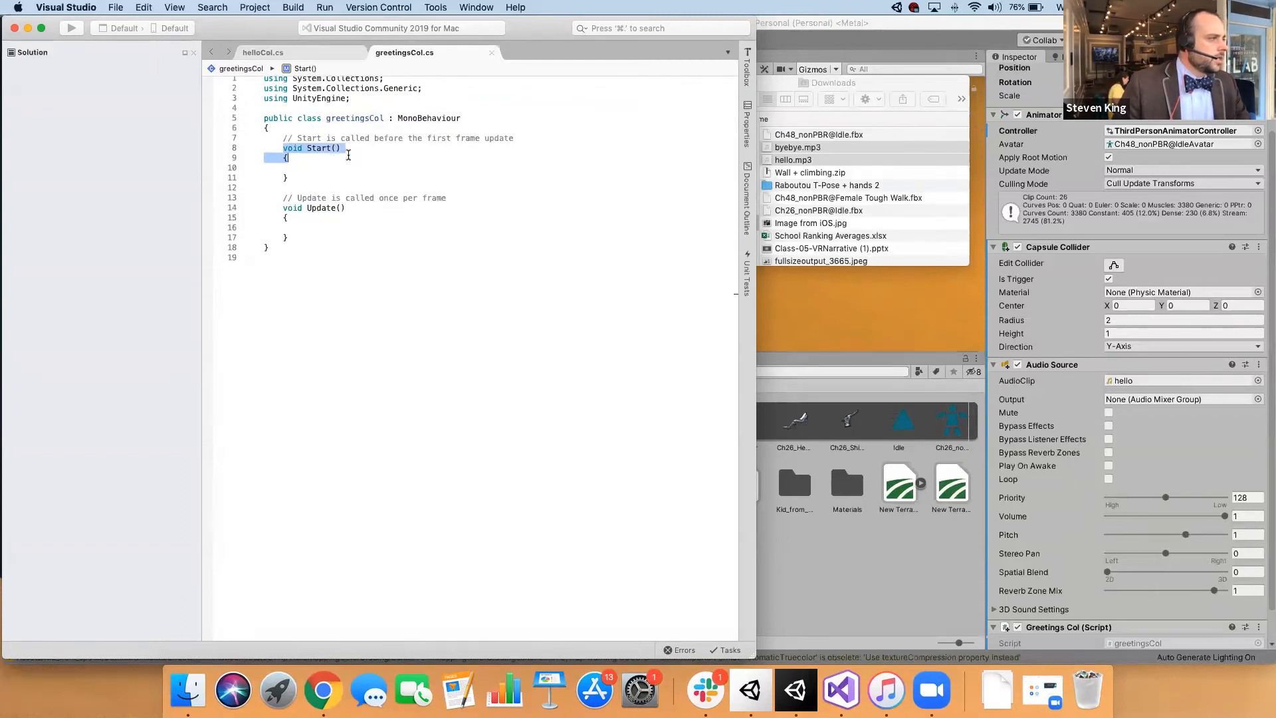
{"action": "scroll", "coordinate": [286, 169], "scroll_direction": "down", "scroll_amount": 1}
{"action": "left_click", "coordinate": [292, 153]}
{"action": "left_click_drag", "start_coordinate": [283, 143], "coordinate": [347, 157]}
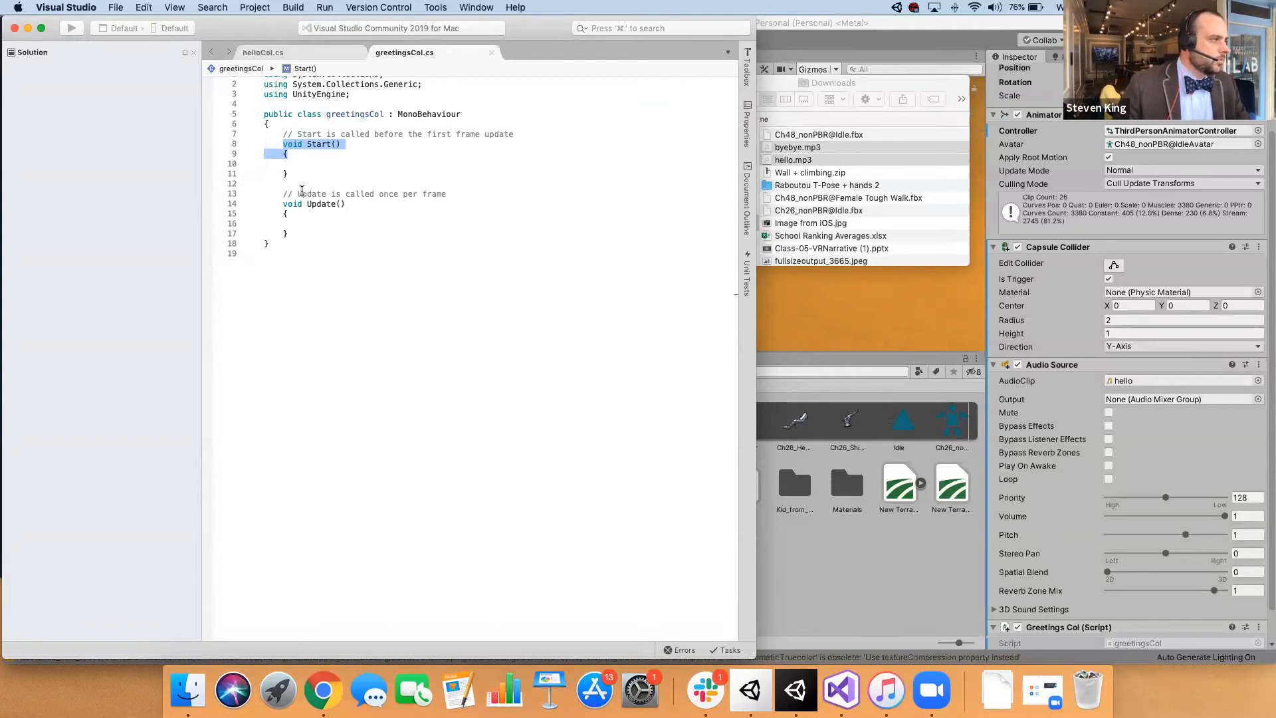
{"action": "mouse_move", "coordinate": [282, 194]}
{"action": "left_mouse_down"}
{"action": "mouse_move", "coordinate": [343, 210]}
{"action": "mouse_move", "coordinate": [441, 196]}
{"action": "left_mouse_up"}
{"action": "left_click", "coordinate": [365, 204]}
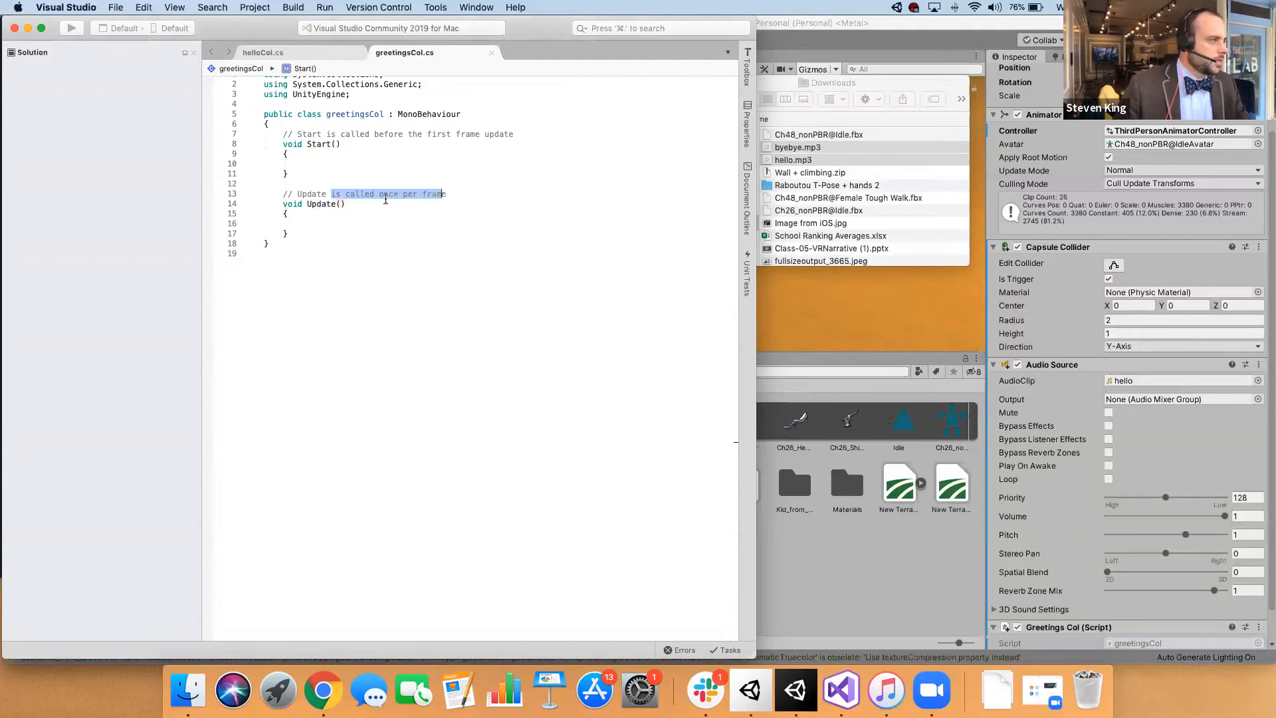
{"action": "left_click", "coordinate": [413, 195]}
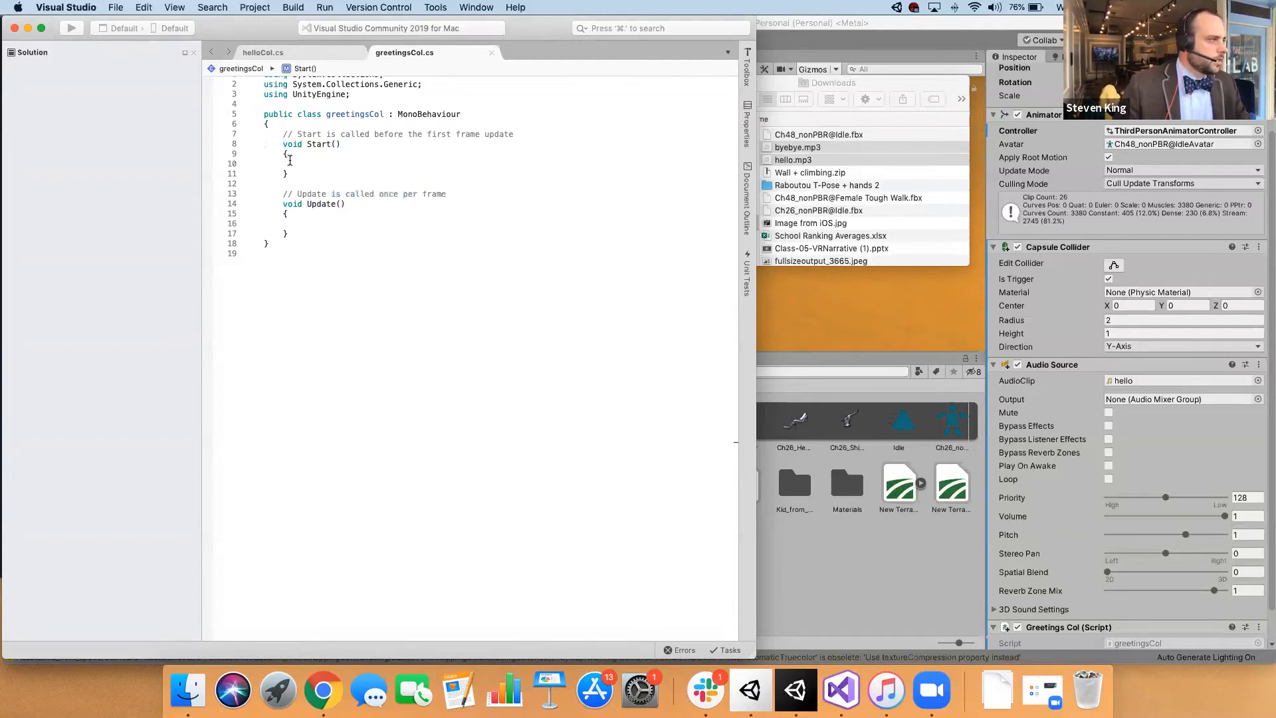
{"action": "left_click_drag", "start_coordinate": [283, 164], "coordinate": [291, 163]}
{"action": "type", "text": "//"}
{"action": "left_click_drag", "start_coordinate": [305, 165], "coordinate": [281, 163]}
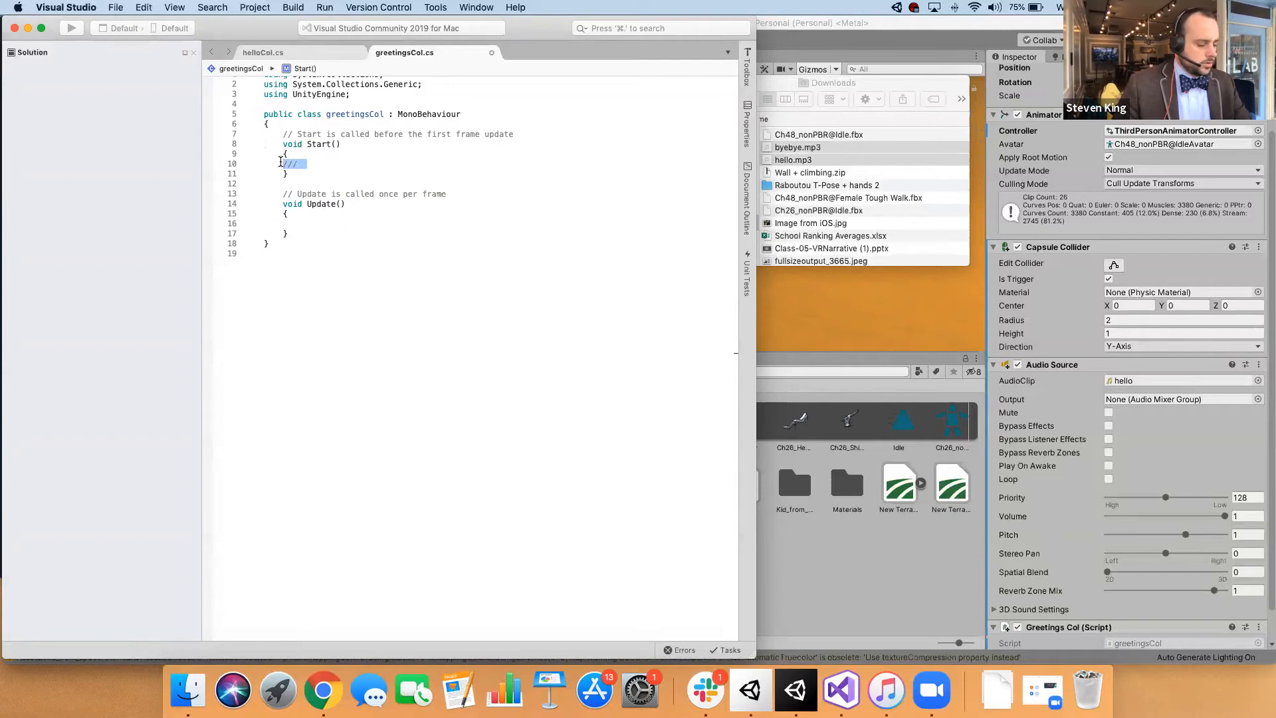
{"action": "key", "text": "BackSpace"}
{"action": "left_click", "coordinate": [289, 223]}
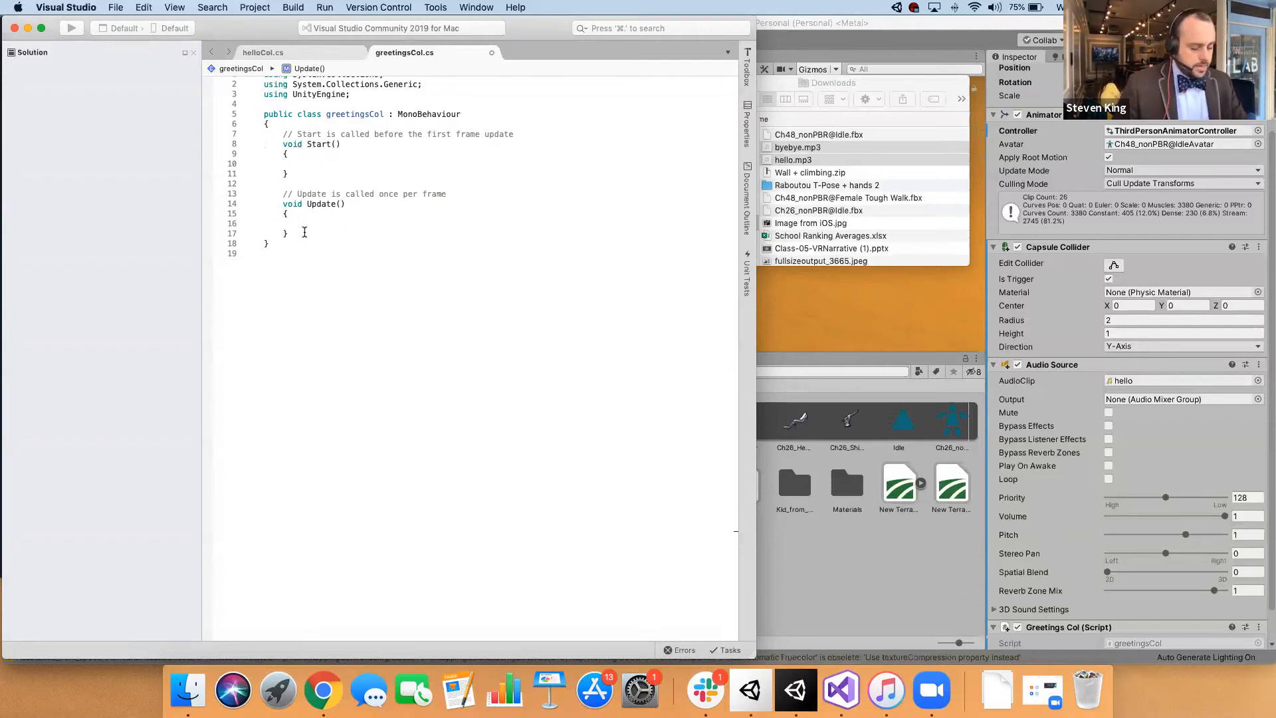
{"action": "type", "text": "///"}
{"action": "left_click_drag", "start_coordinate": [307, 224], "coordinate": [288, 224]}
{"action": "key", "text": "BackSpace"}
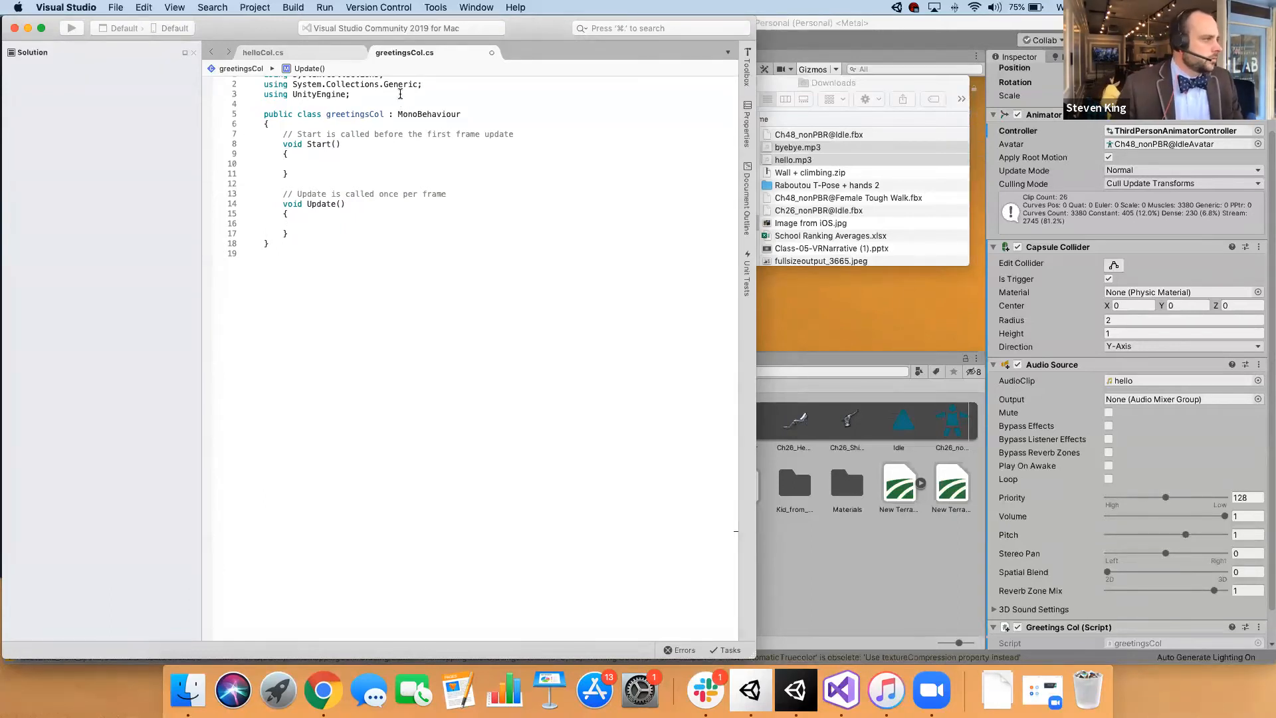
- Copy the [RequireComponent(typeof(AudioSource))] line from helloCol.cs and paste it on a new line above the greetingsCol class declaration
{"action": "scroll", "coordinate": [399, 125], "scroll_direction": "up", "scroll_amount": 1}
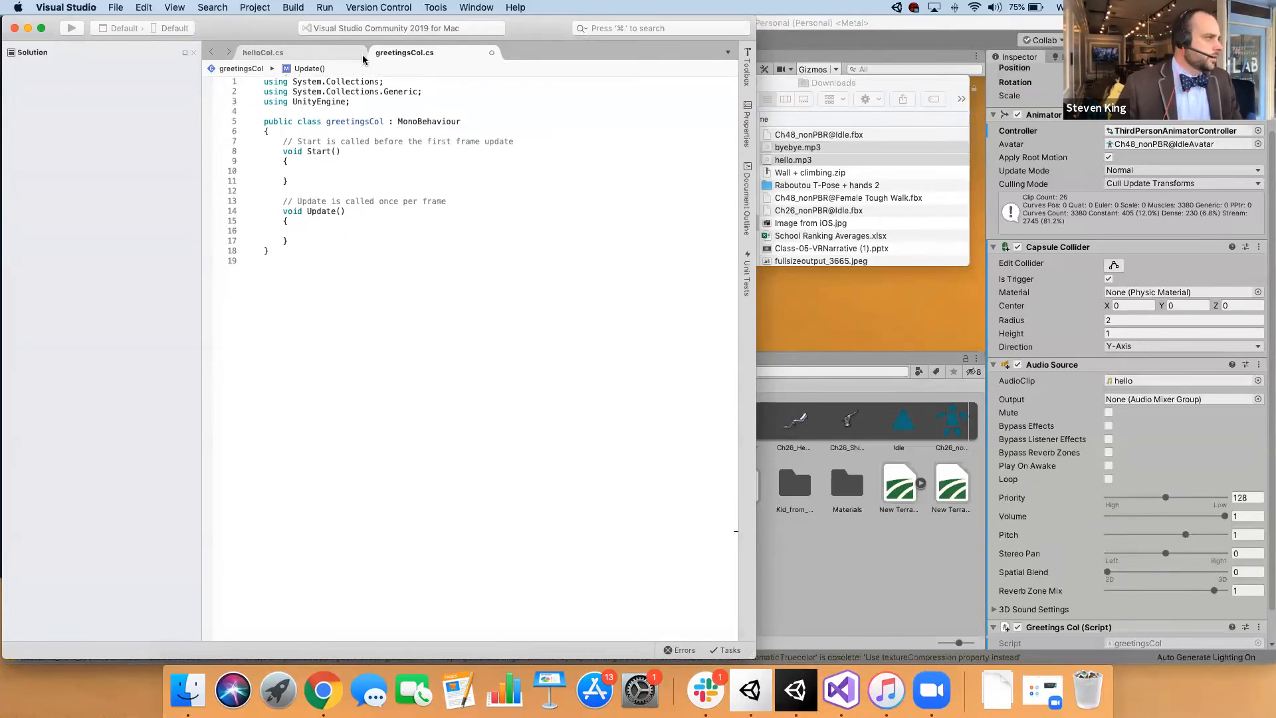
{"action": "left_click", "coordinate": [306, 51]}
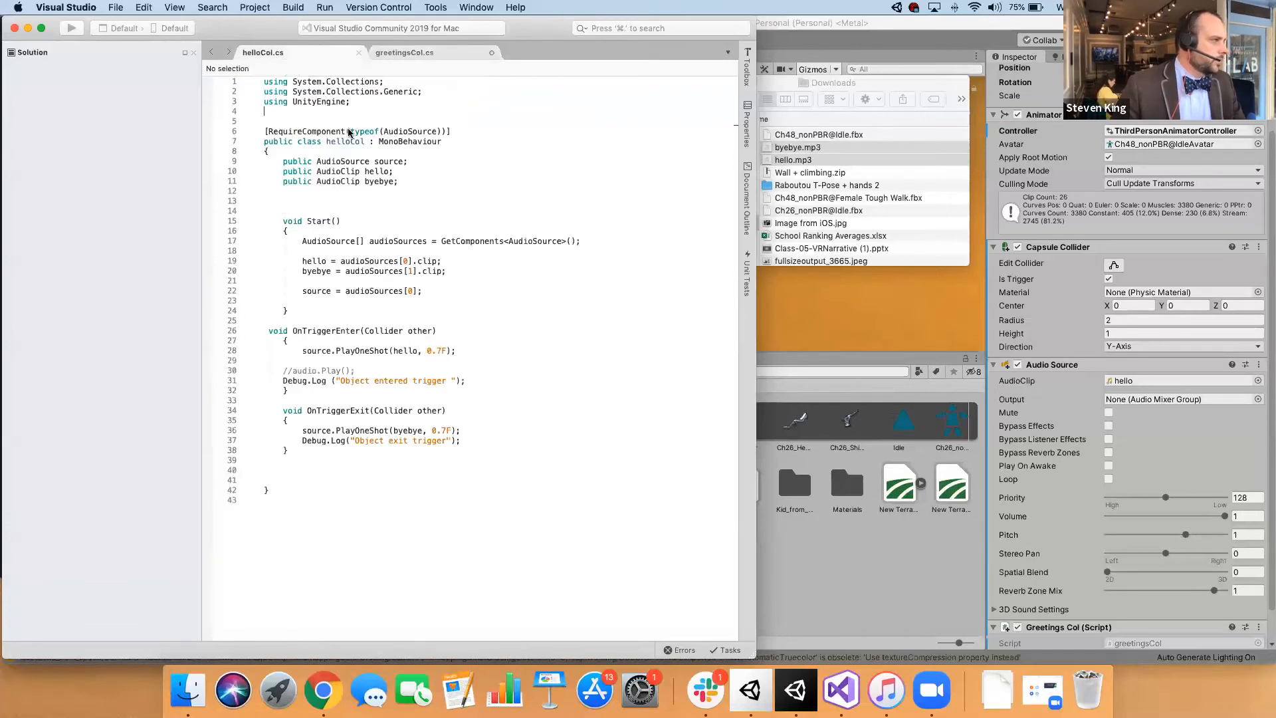
{"action": "left_click_drag", "start_coordinate": [265, 131], "coordinate": [452, 131]}
{"action": "key", "text": "super+c"}
{"action": "left_click", "coordinate": [408, 51]}
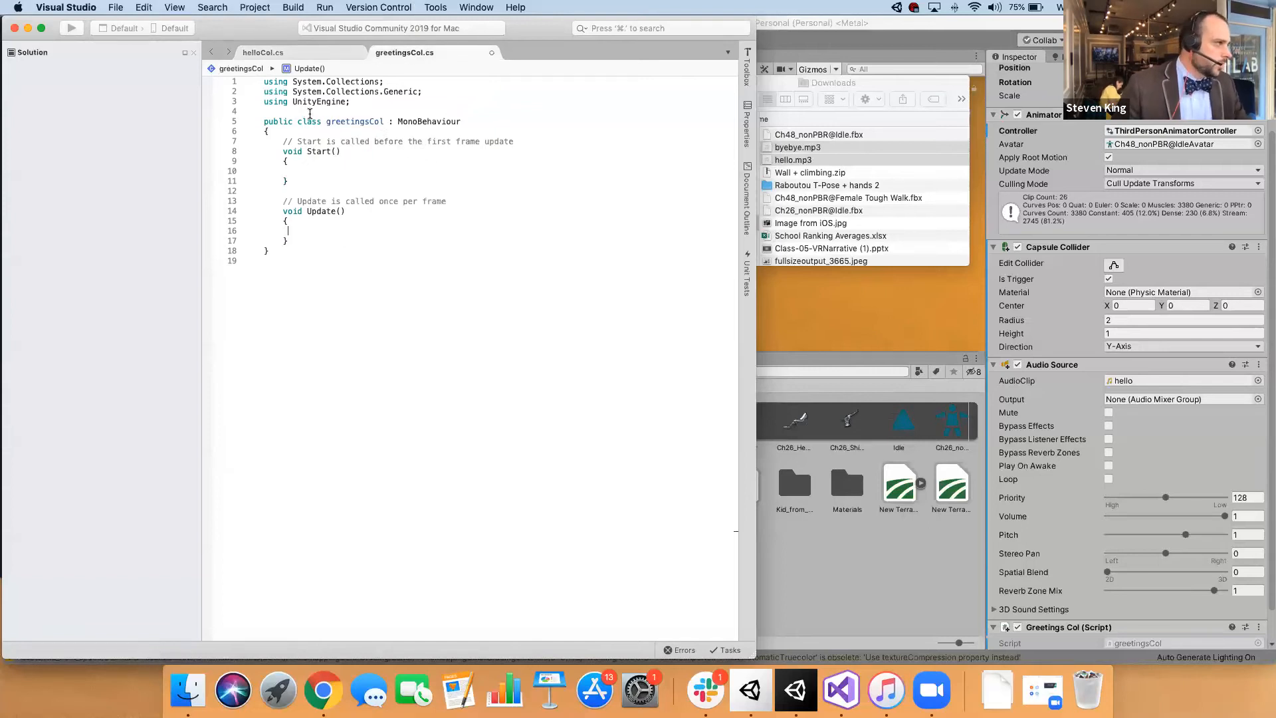
{"action": "left_click", "coordinate": [315, 54]}
{"action": "left_click", "coordinate": [401, 51]}
{"action": "left_click", "coordinate": [274, 113]}
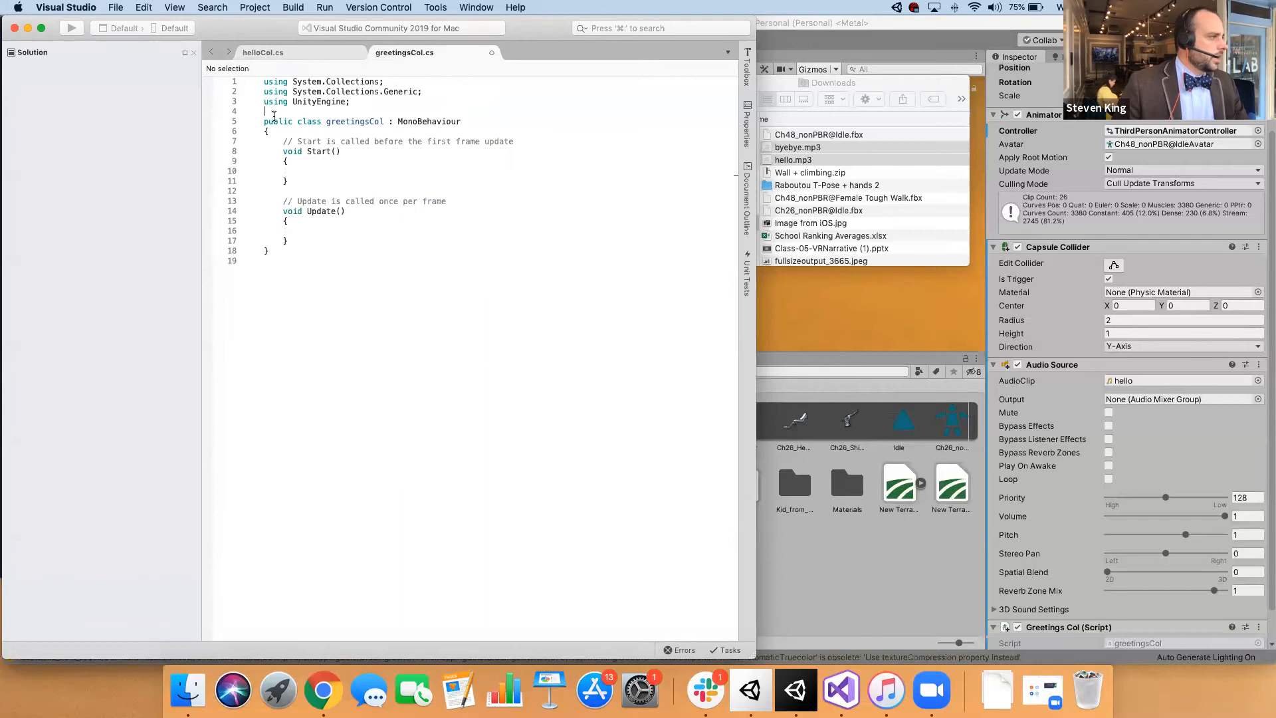
{"action": "key", "text": "Return"}
{"action": "key", "text": "super+v"}
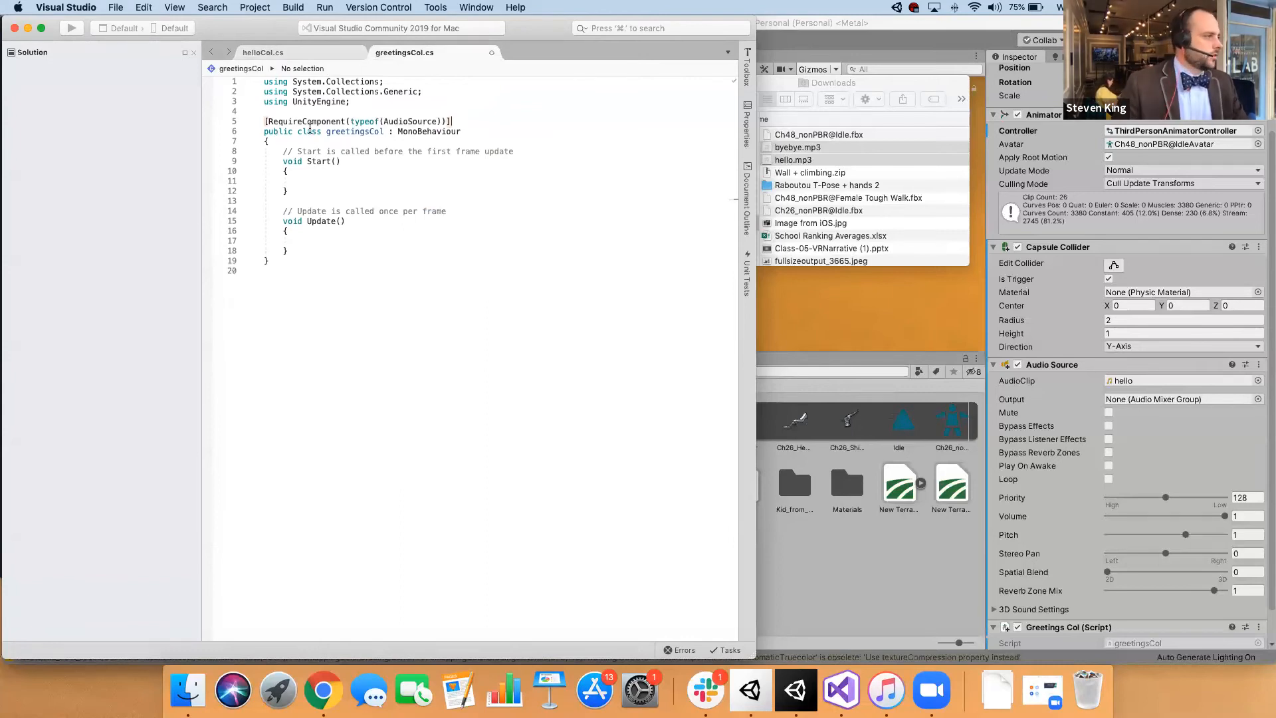
{"action": "left_click_drag", "start_coordinate": [271, 121], "coordinate": [417, 122]}
{"action": "left_click", "coordinate": [399, 122]}
{"action": "left_click", "coordinate": [459, 121]}
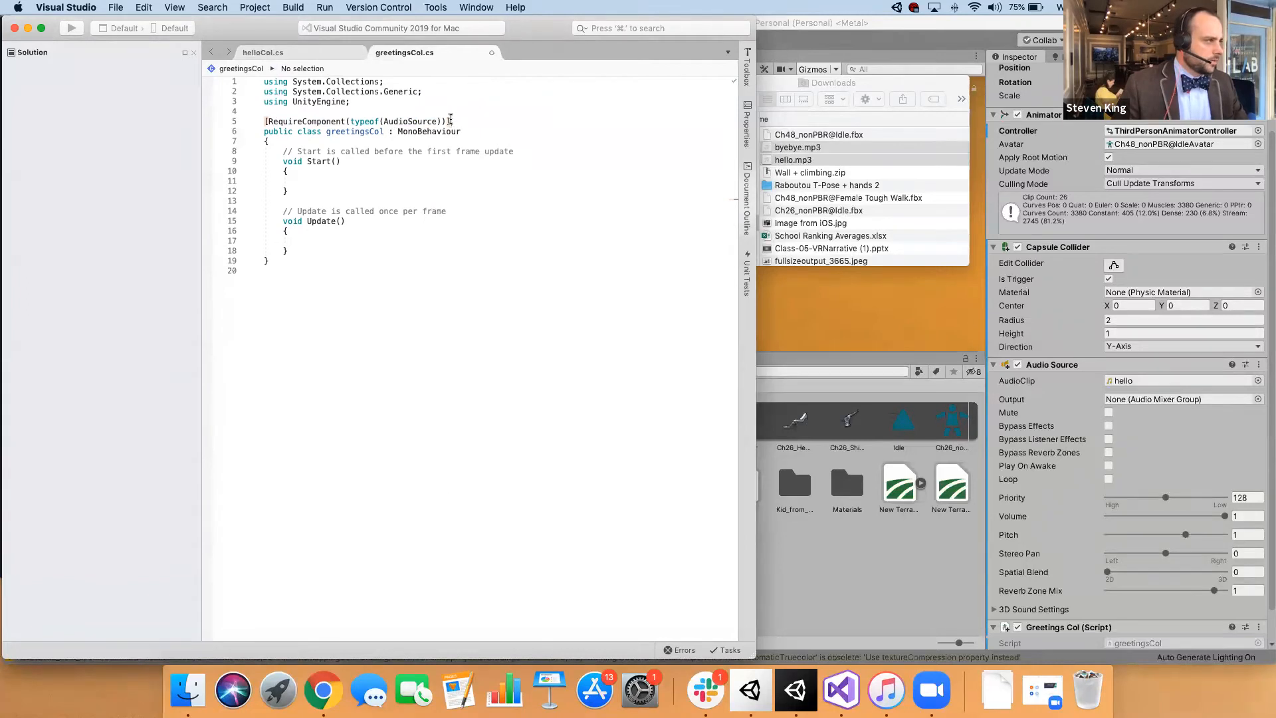
{"action": "left_click_drag", "start_coordinate": [454, 121], "coordinate": [264, 122]}
{"action": "left_click", "coordinate": [345, 161]}
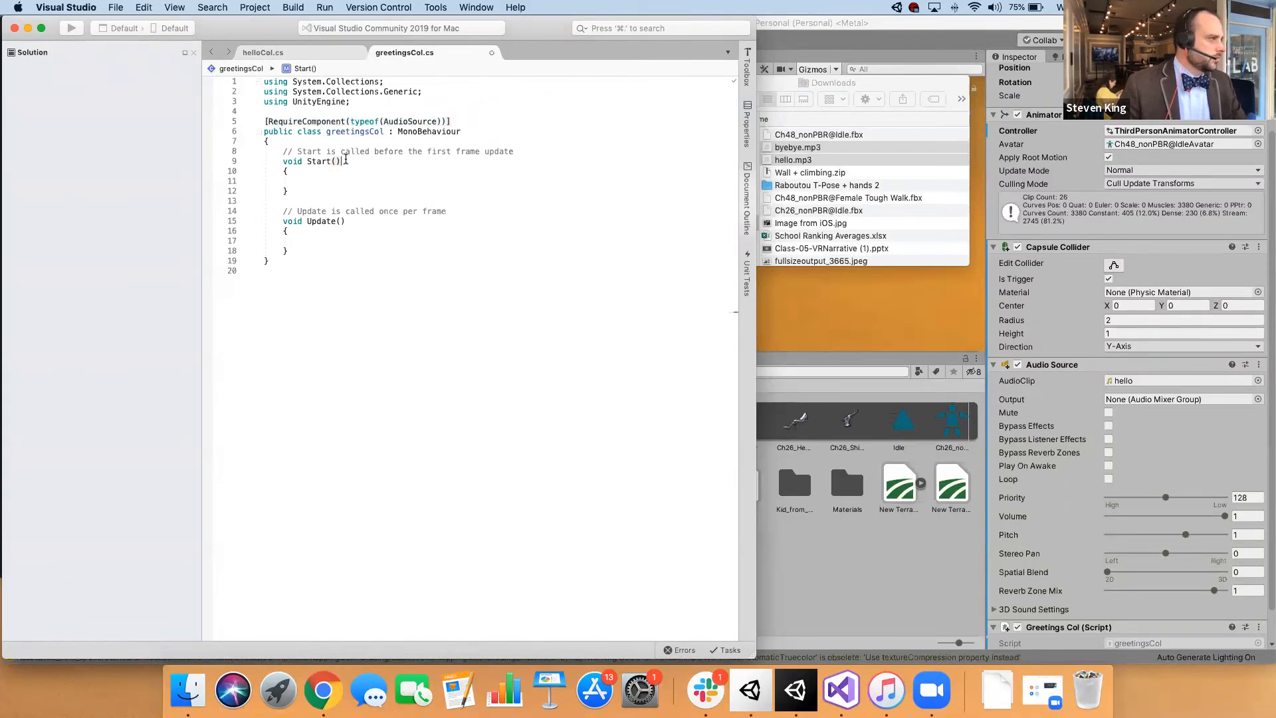
- Copy the public AudioSource source and AudioClip hello and byebye declarations from helloCol.cs into the greetingsCol class above Start
{"action": "left_click", "coordinate": [282, 53]}
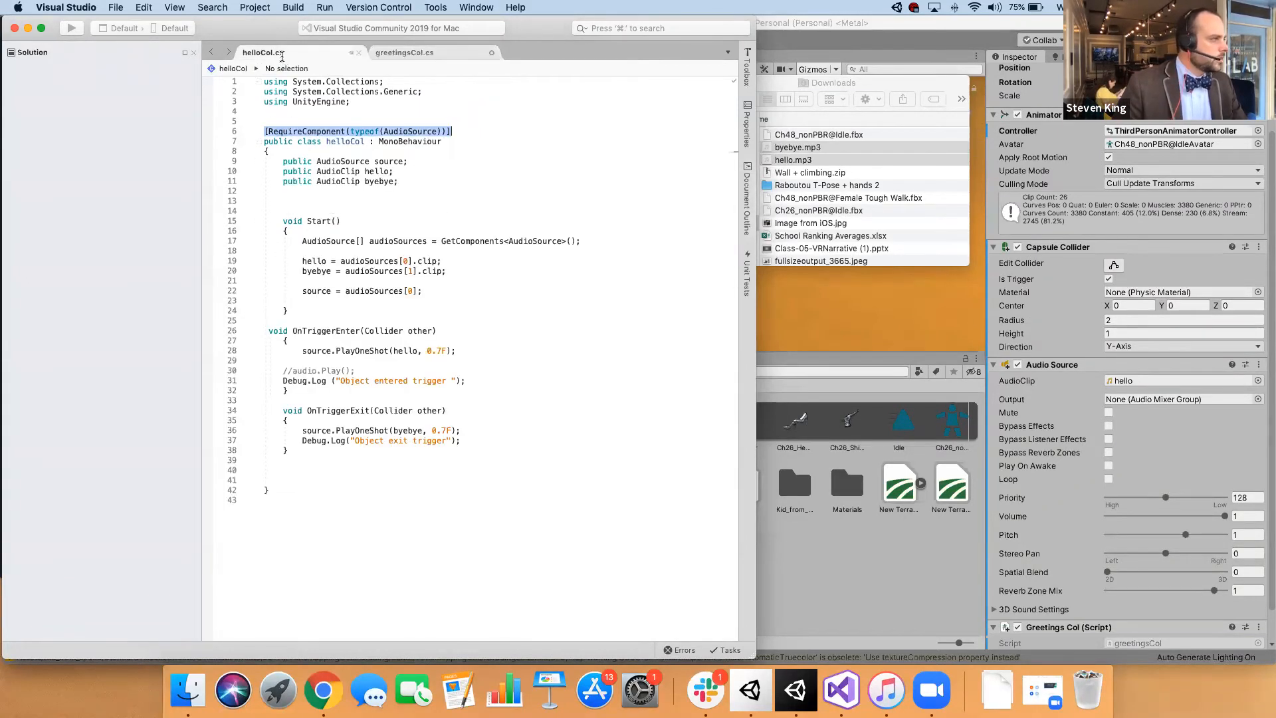
{"action": "left_click", "coordinate": [286, 179]}
{"action": "left_click_drag", "start_coordinate": [283, 161], "coordinate": [410, 184]}
{"action": "key", "text": "super+c"}
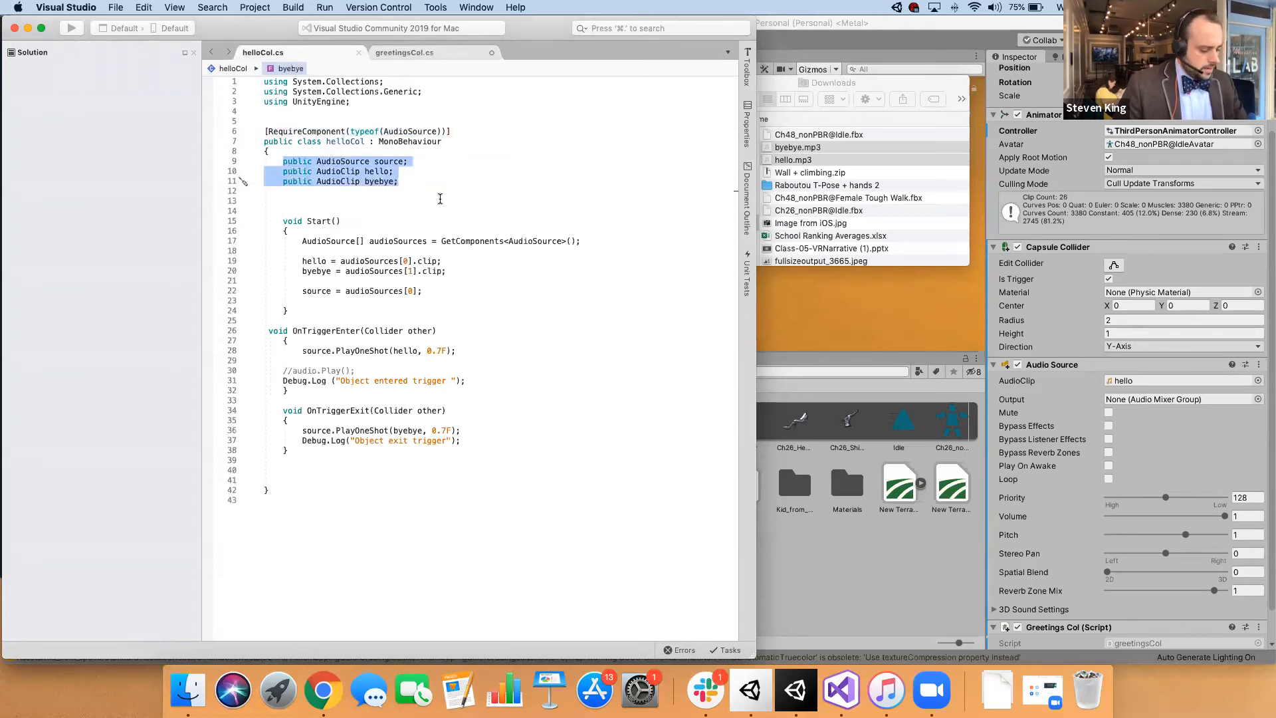
{"action": "left_click", "coordinate": [393, 53]}
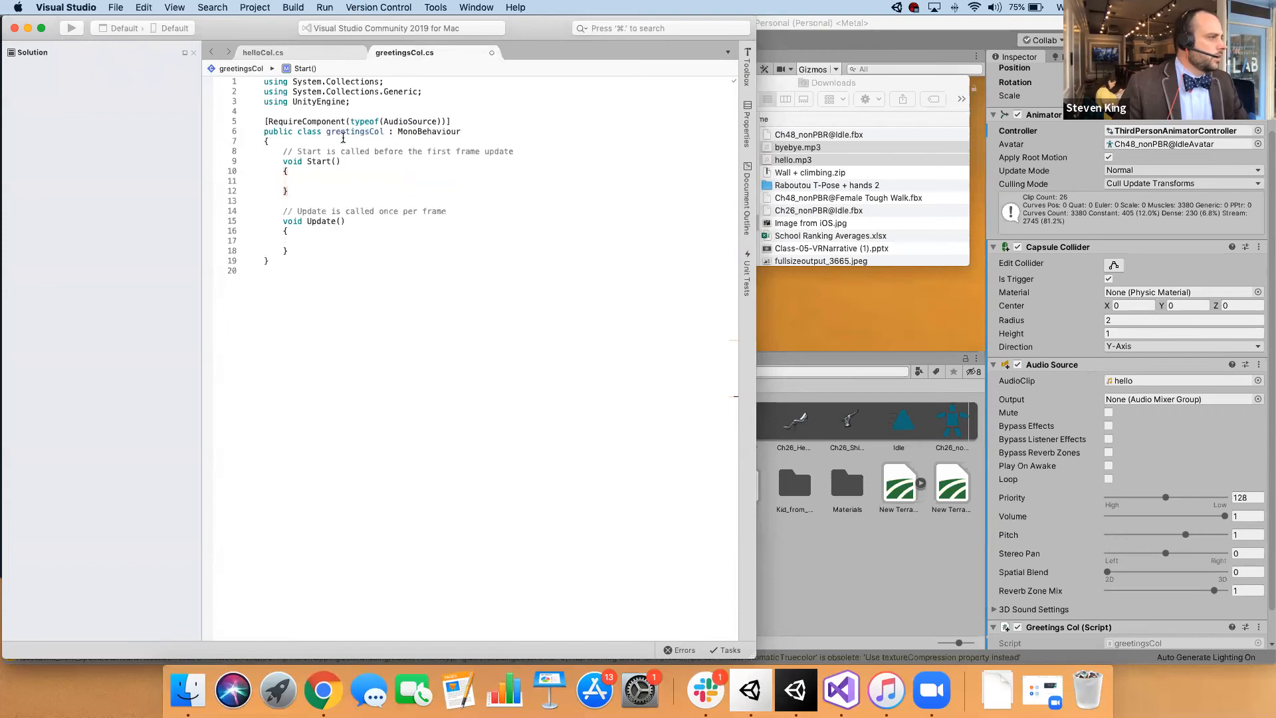
{"action": "left_click", "coordinate": [298, 141]}
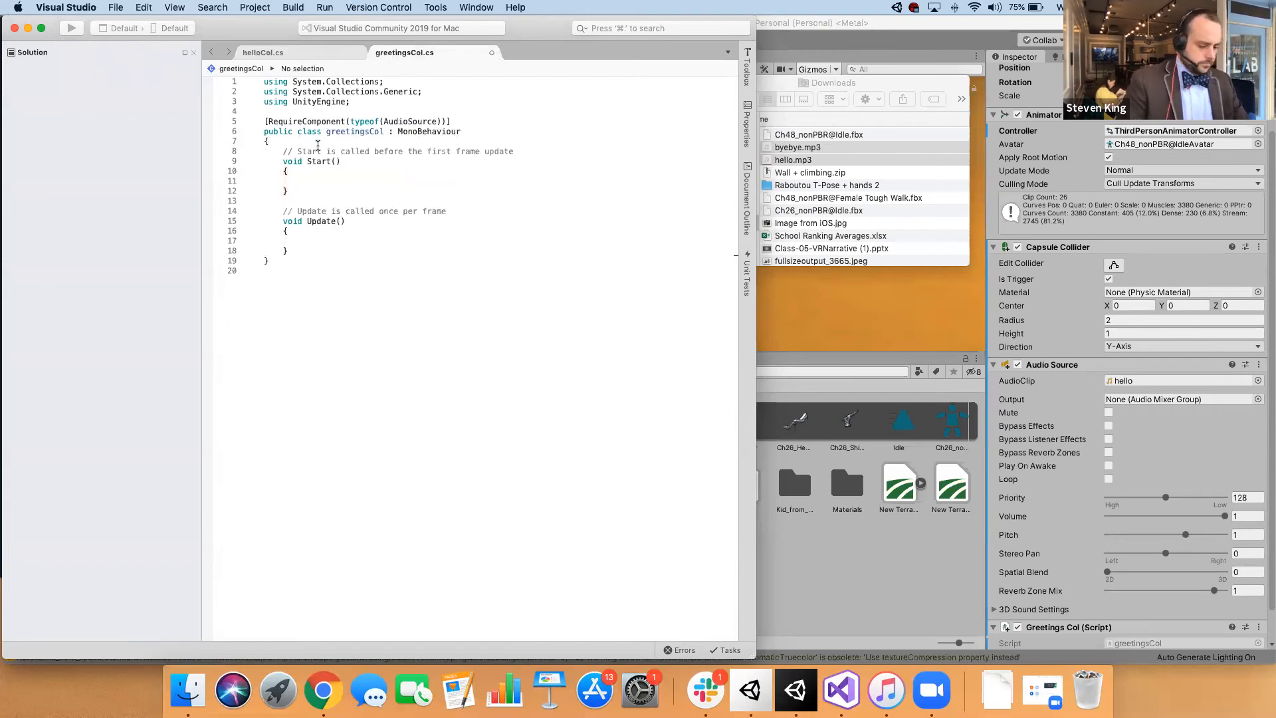
{"action": "key", "text": "Return"}
{"action": "key", "text": "Return"}
{"action": "key", "text": "super+v"}
{"action": "left_click", "coordinate": [352, 170]}
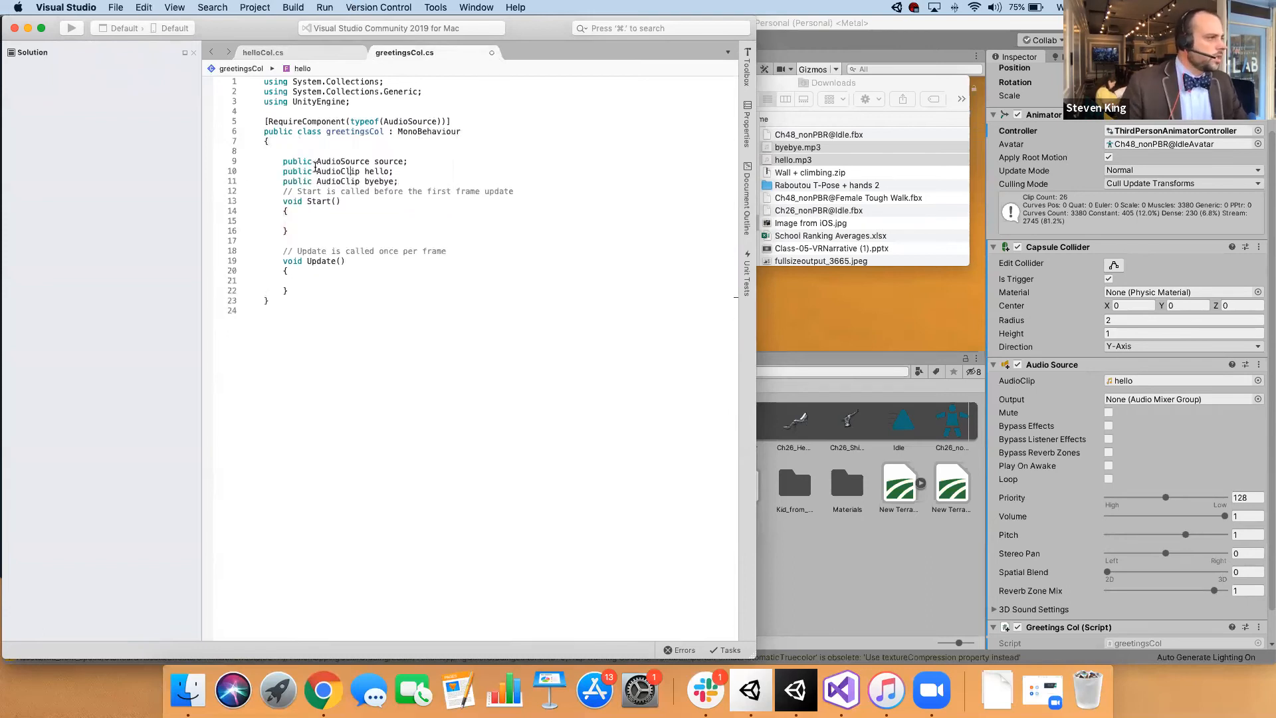
{"action": "left_click_drag", "start_coordinate": [317, 162], "coordinate": [402, 164]}
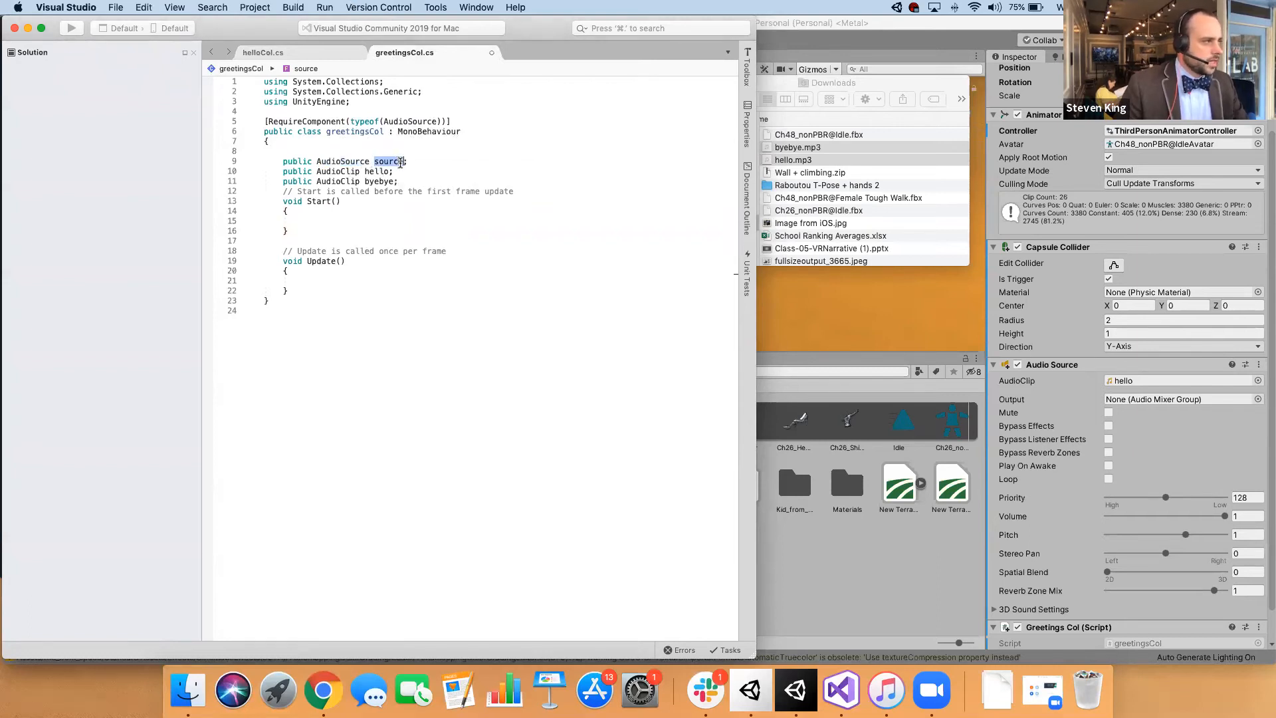
{"action": "left_click", "coordinate": [370, 171]}
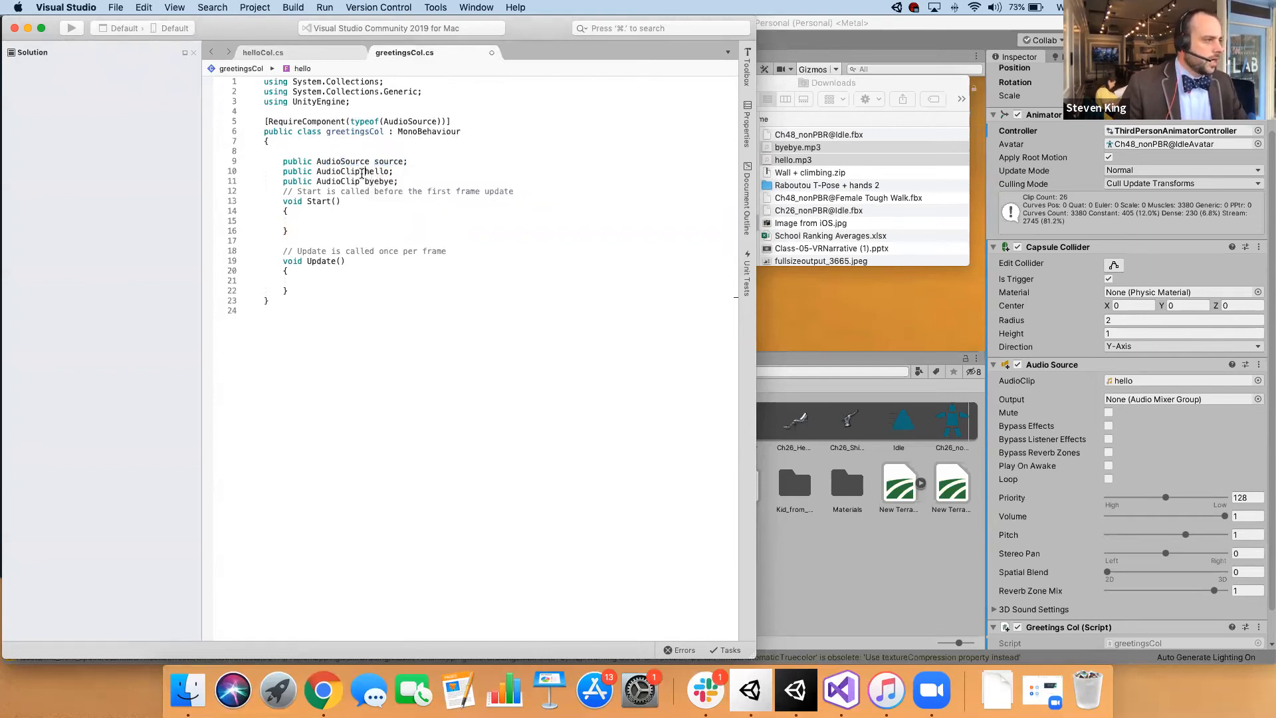
{"action": "left_click", "coordinate": [362, 171]}
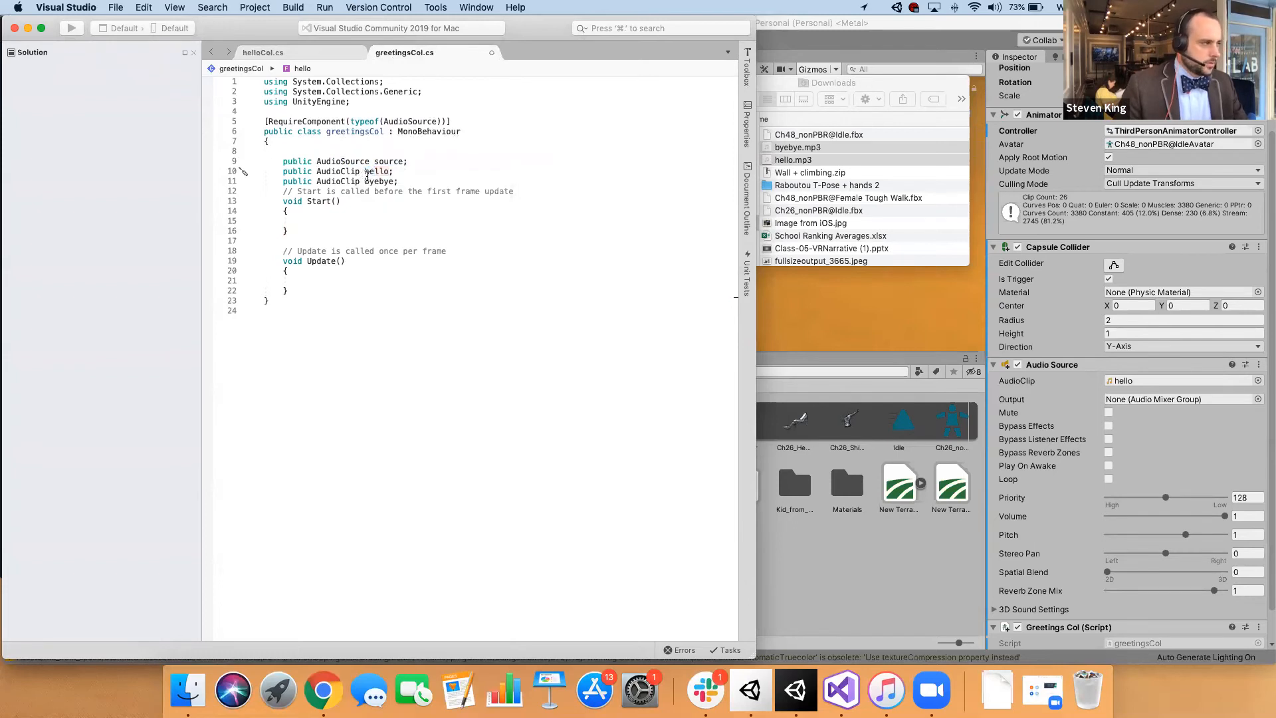
{"action": "double_click", "coordinate": [379, 181]}
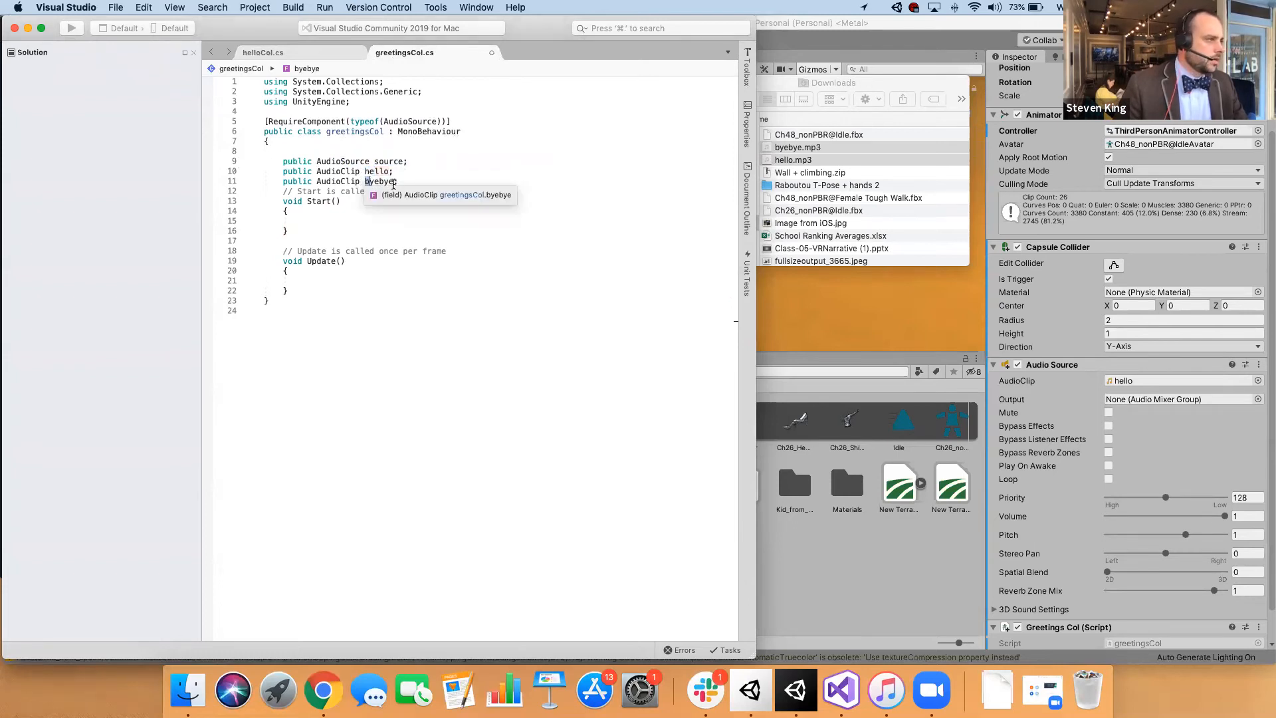
{"action": "left_click", "coordinate": [371, 180]}
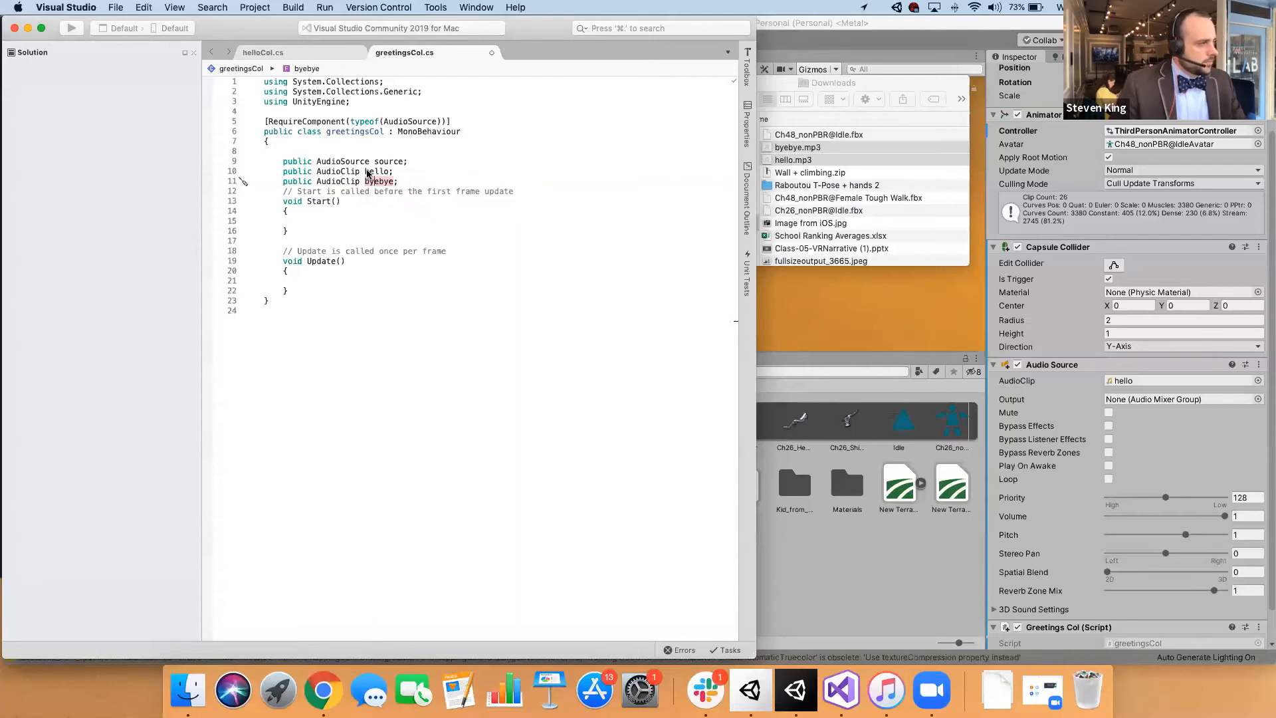
{"action": "left_click", "coordinate": [401, 161]}
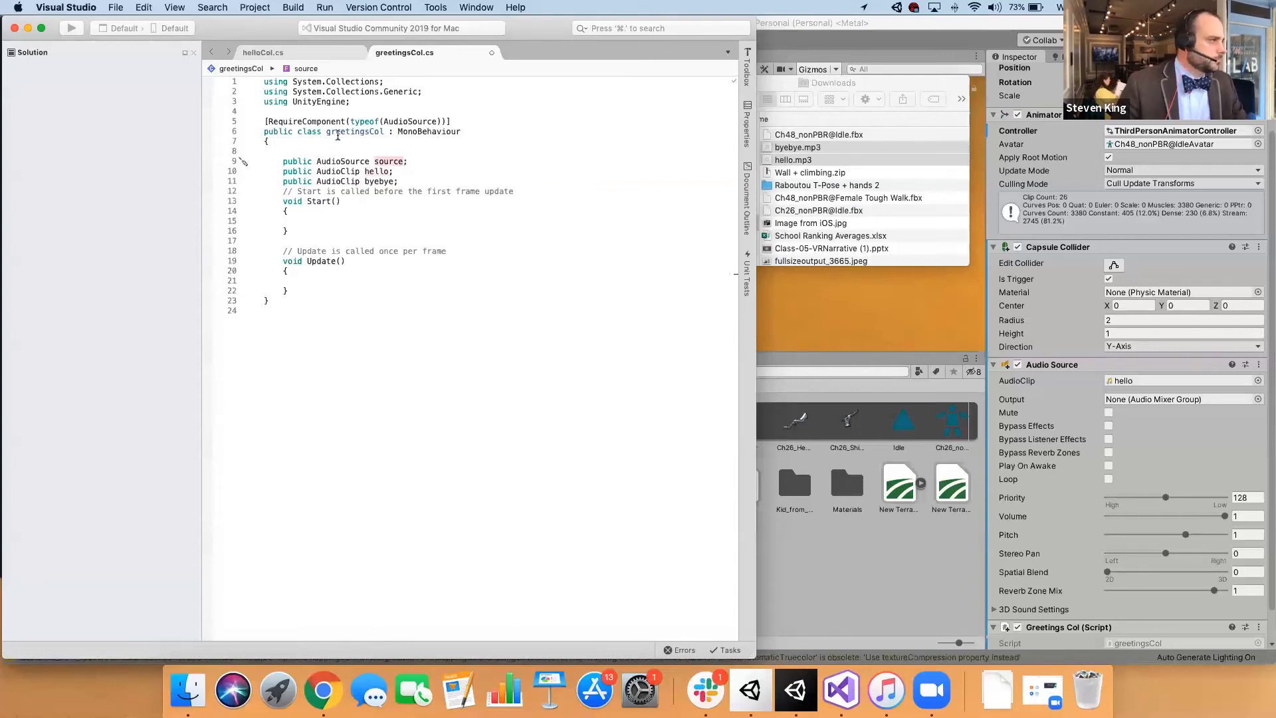
{"action": "left_click", "coordinate": [415, 180]}
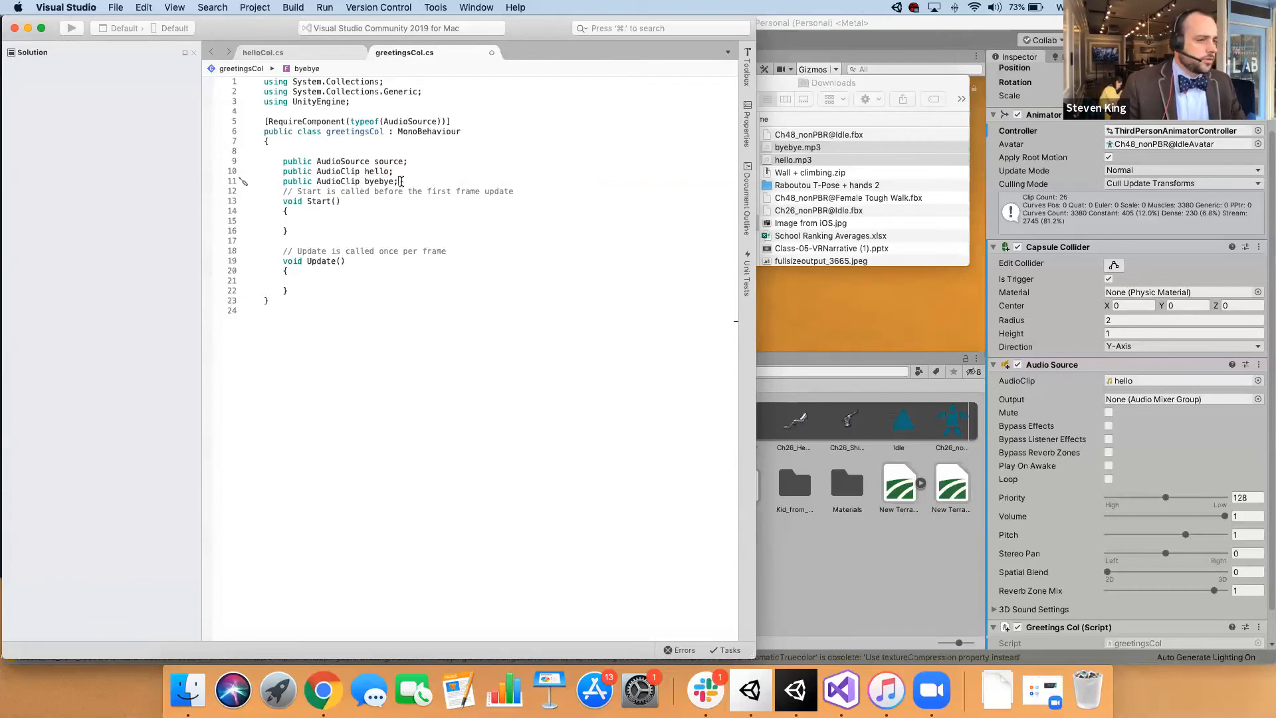
{"action": "left_click_drag", "start_coordinate": [400, 181], "coordinate": [283, 171]}
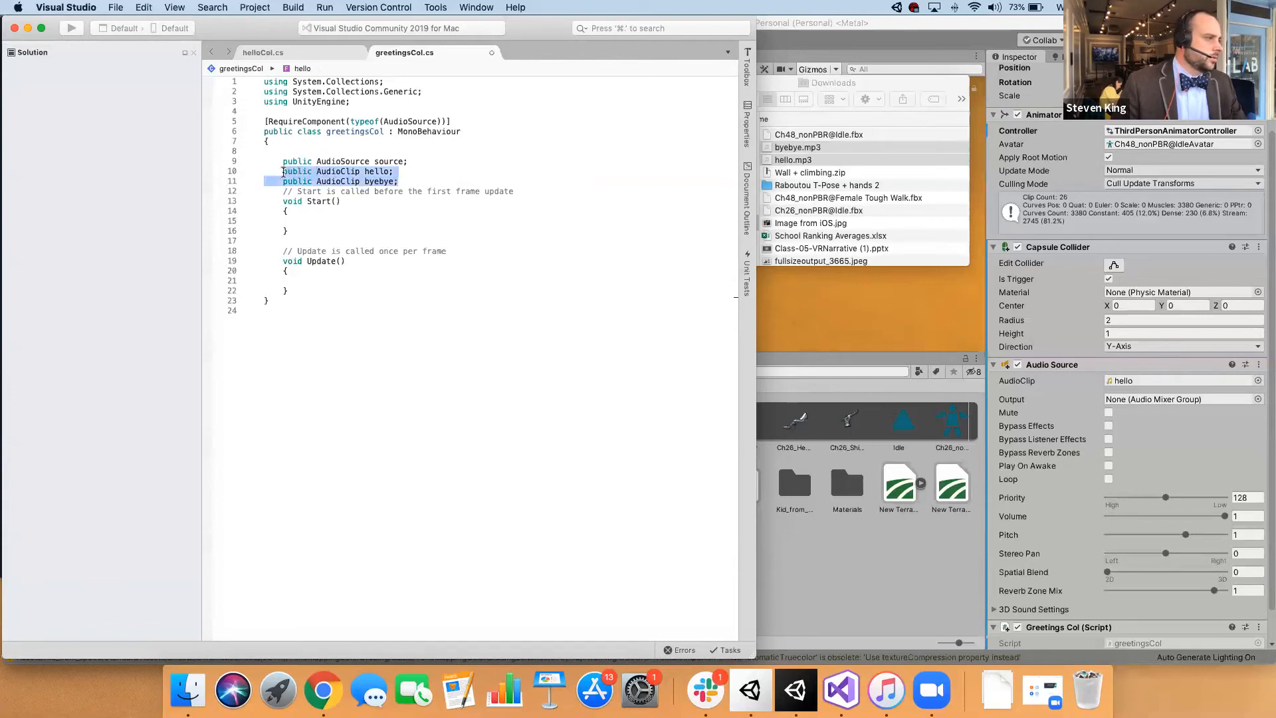
- Copy the audioSources array line and the hello, byebye and source assignments from helloCol.cs into the Start function of greetingsCol.cs
{"action": "left_click", "coordinate": [301, 53]}
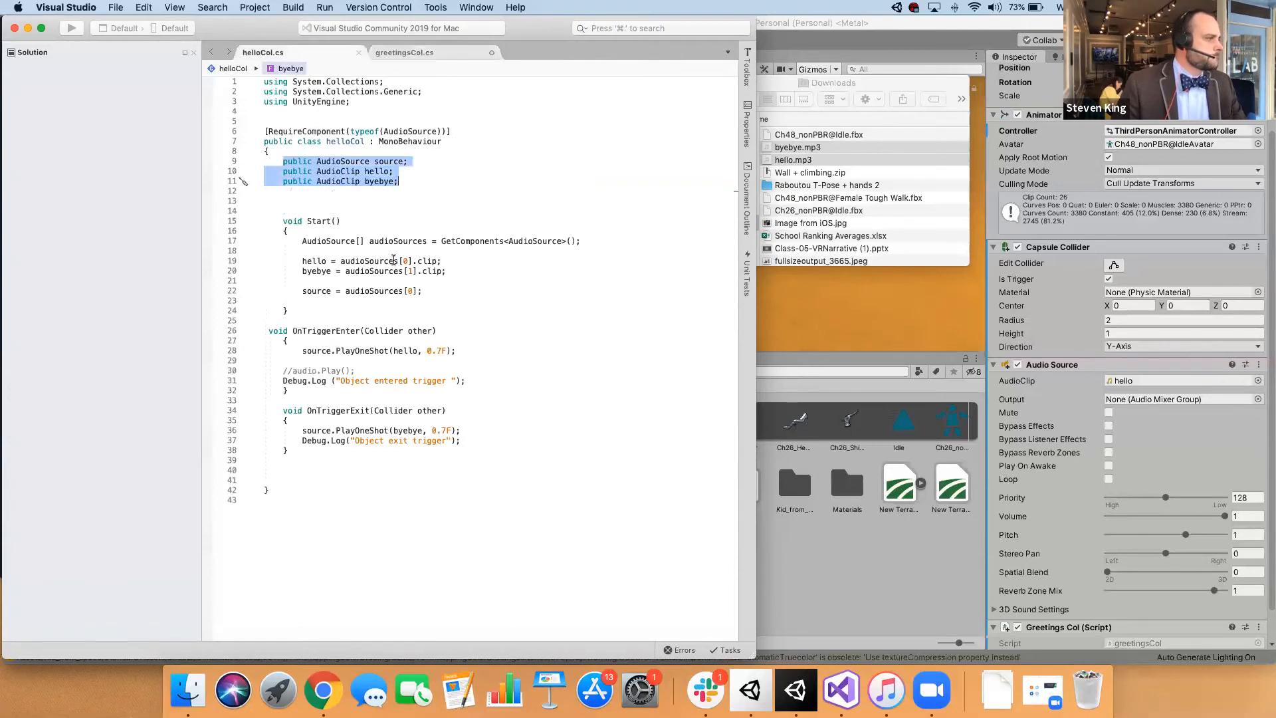
{"action": "left_click_drag", "start_coordinate": [302, 240], "coordinate": [434, 292]}
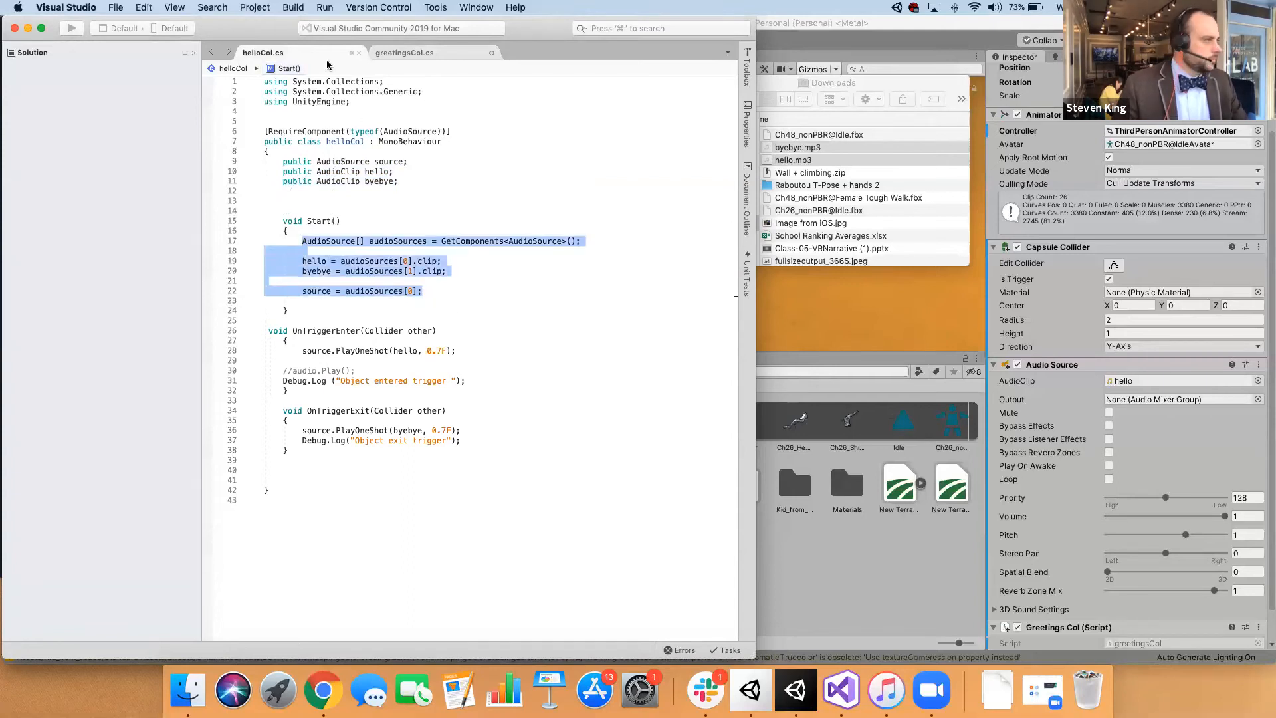
{"action": "left_click", "coordinate": [420, 53]}
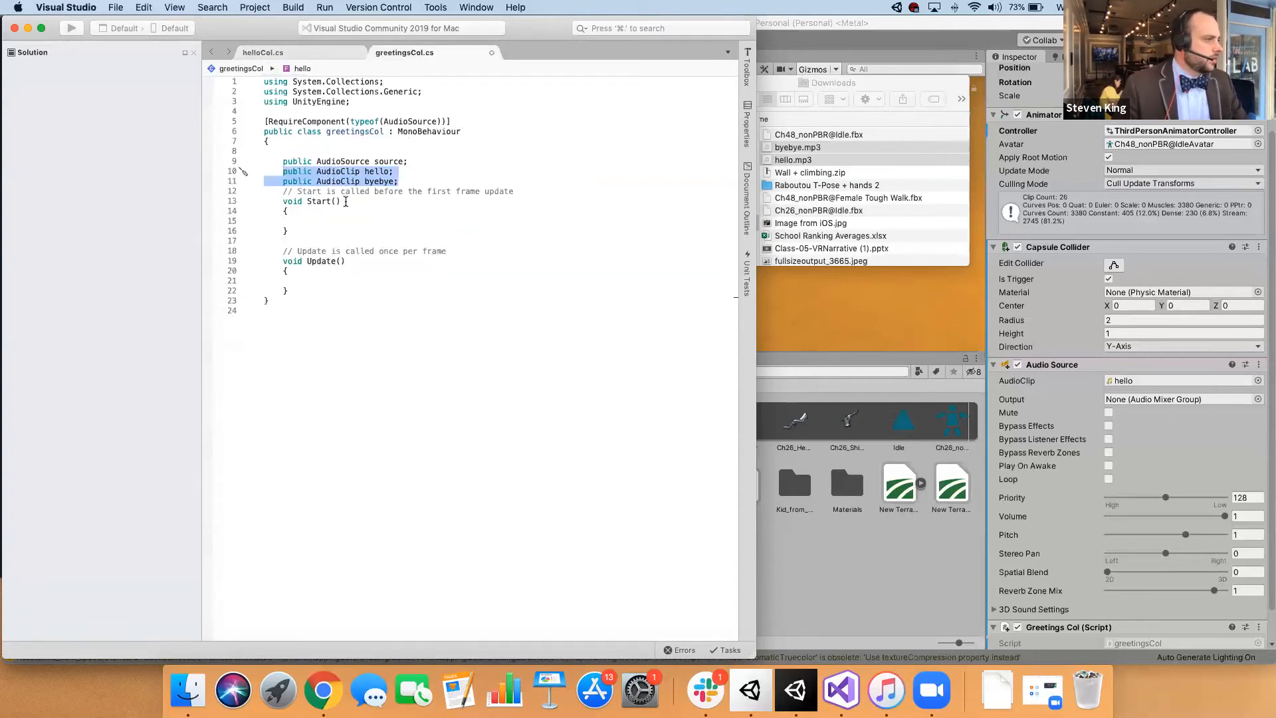
{"action": "left_click", "coordinate": [303, 219]}
{"action": "key", "text": "Return"}
{"action": "type", "text": "AudioSource[] audioSources = GetComponents<AudioSource>();  hello = audioSources[0].clip; byebye = audioSources[1].clip;  source = audioSources[0];"}
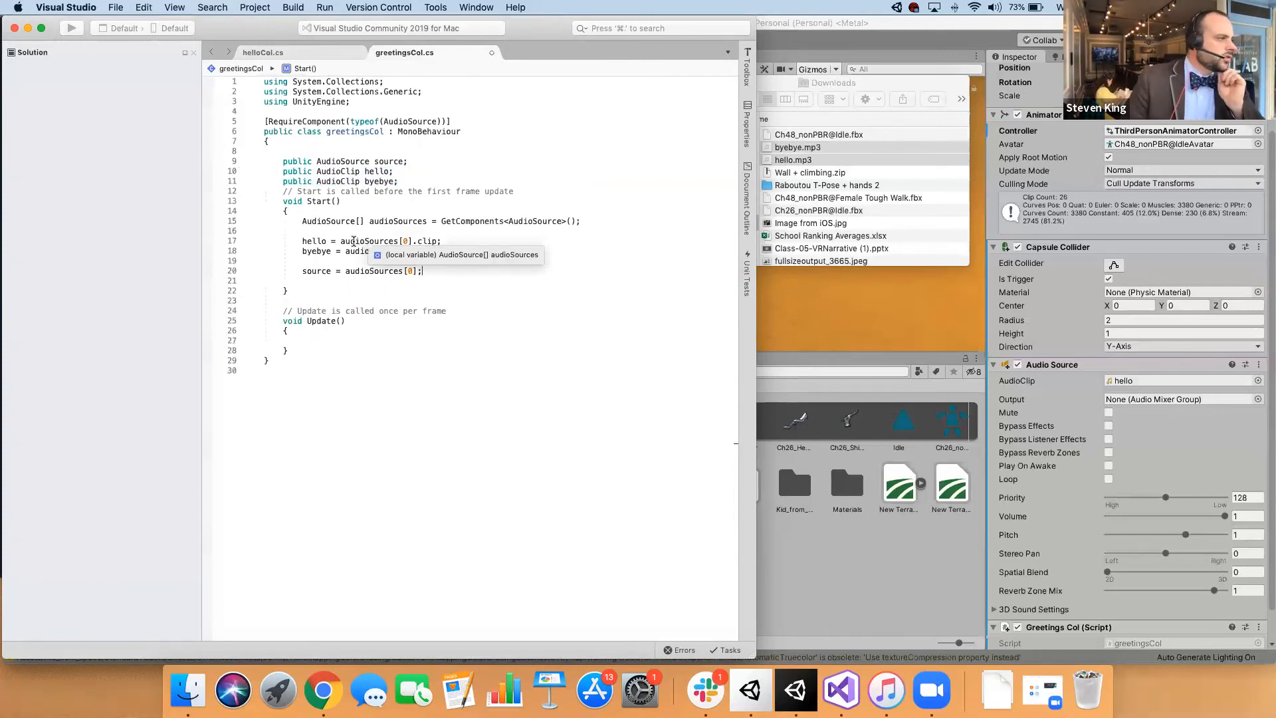
- Examine the GetComponents<AudioSource>() line in Start and the array indexes assigned to the hello and byebye clips
{"action": "left_click", "coordinate": [328, 229]}
{"action": "left_click_drag", "start_coordinate": [308, 219], "coordinate": [580, 222]}
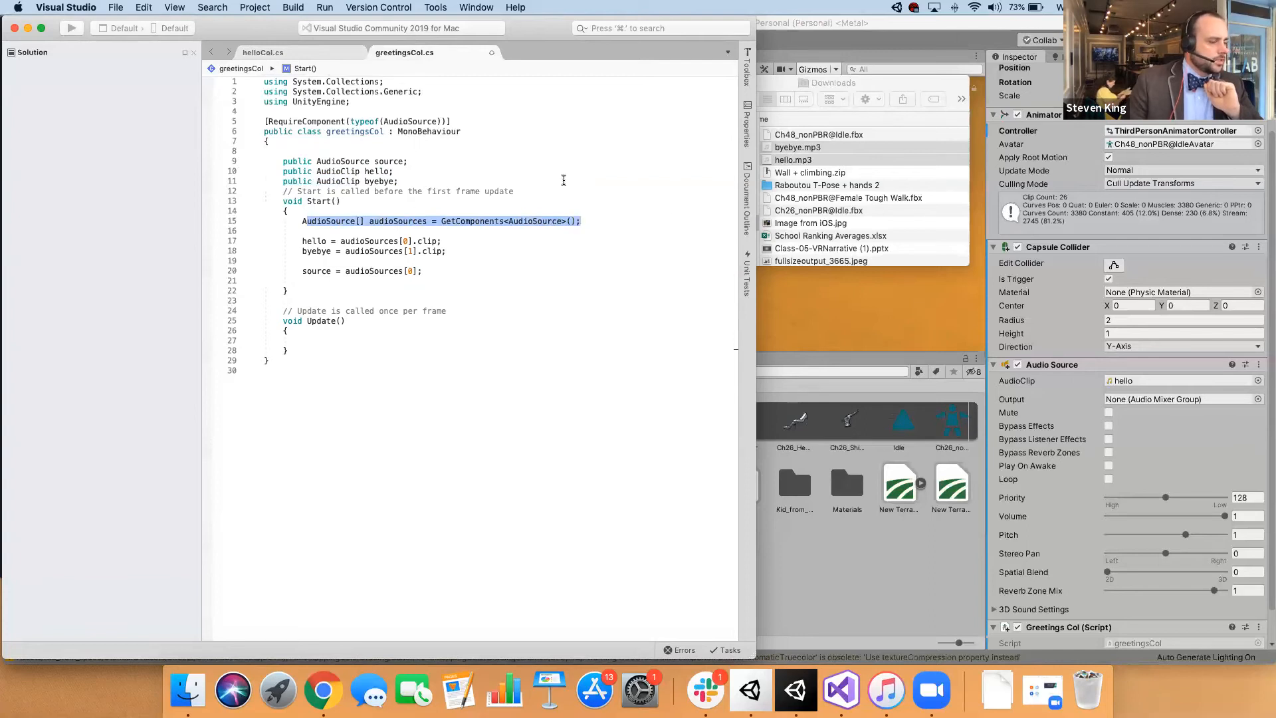
{"action": "left_click", "coordinate": [302, 242]}
{"action": "key", "text": "Right"}
{"action": "key", "text": "Right"}
{"action": "key", "text": "Right"}
{"action": "key", "text": "Right"}
{"action": "key", "text": "Right"}
{"action": "key", "text": "Right"}
{"action": "key", "text": "Right"}
{"action": "key", "text": "Right"}
{"action": "key", "text": "Right"}
{"action": "key", "text": "Right"}
{"action": "key", "text": "Right"}
{"action": "key", "text": "Right"}
{"action": "key", "text": "Right"}
{"action": "key", "text": "Right"}
{"action": "key", "text": "Right"}
{"action": "key", "text": "Right"}
{"action": "key", "text": "Right"}
{"action": "key", "text": "Right"}
{"action": "key", "text": "Right"}
{"action": "key", "text": "Right"}
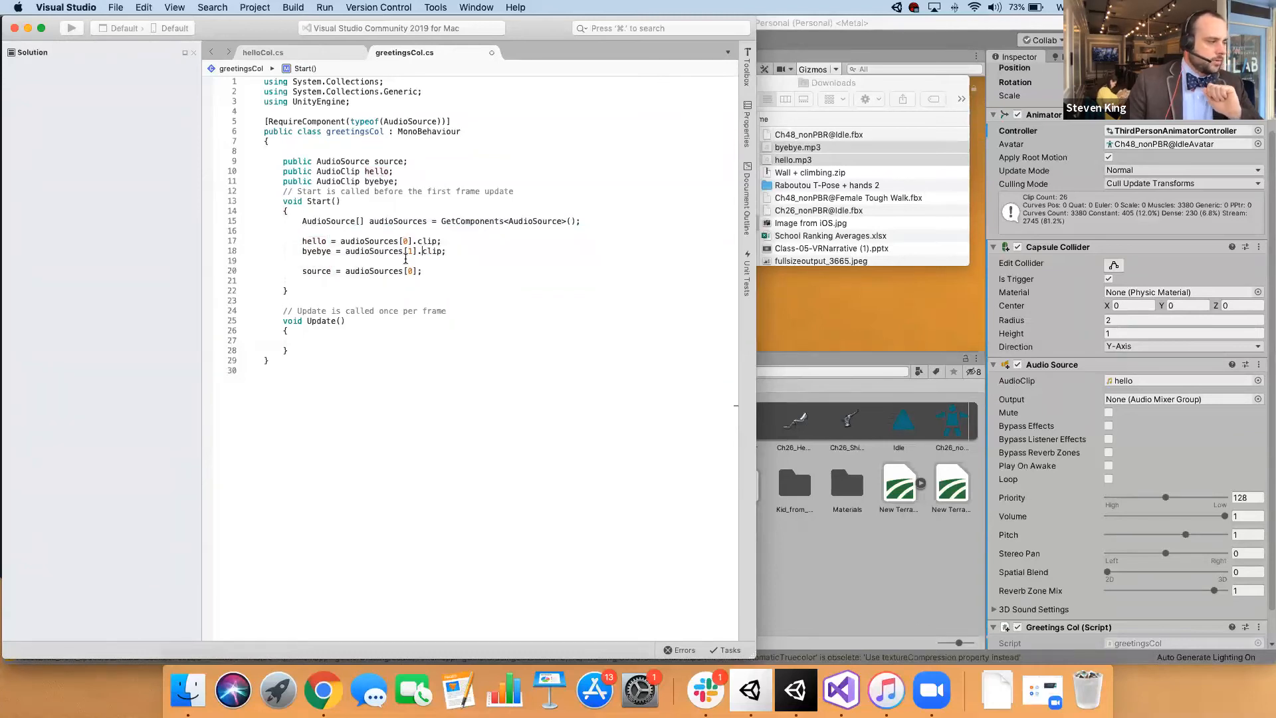
{"action": "left_click", "coordinate": [367, 243]}
{"action": "left_click", "coordinate": [408, 240]}
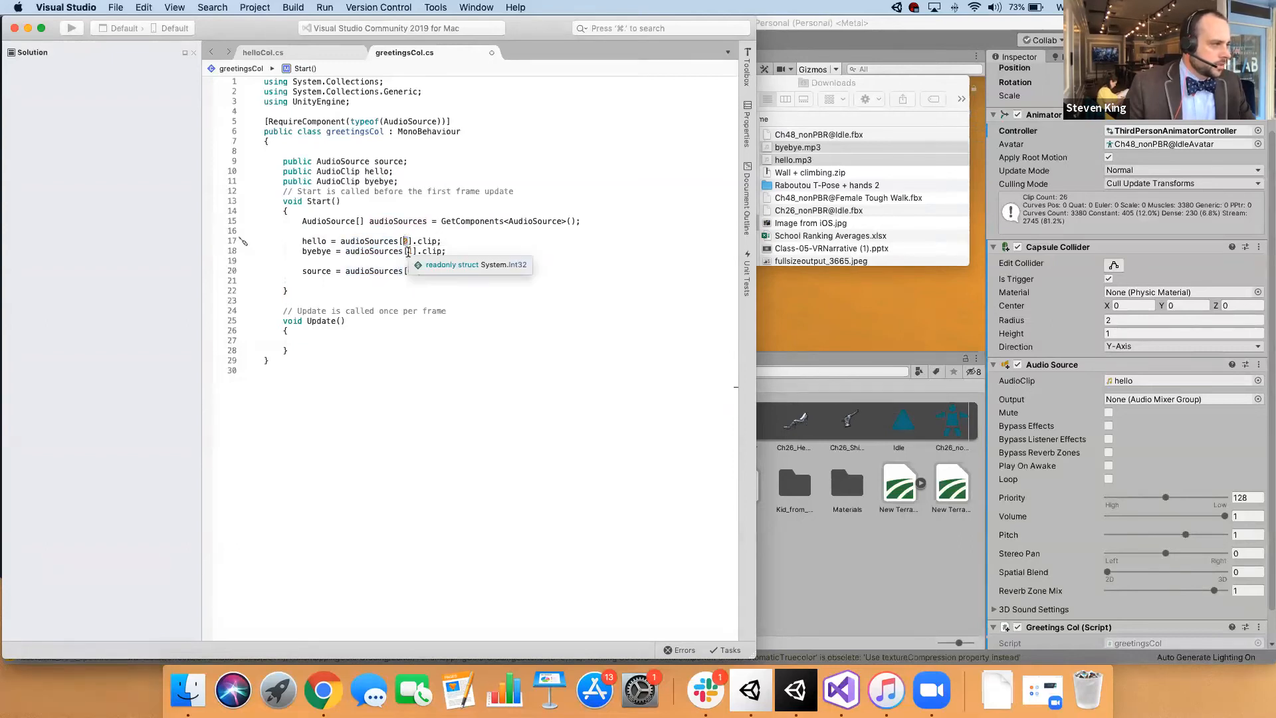
{"action": "left_click", "coordinate": [411, 251]}
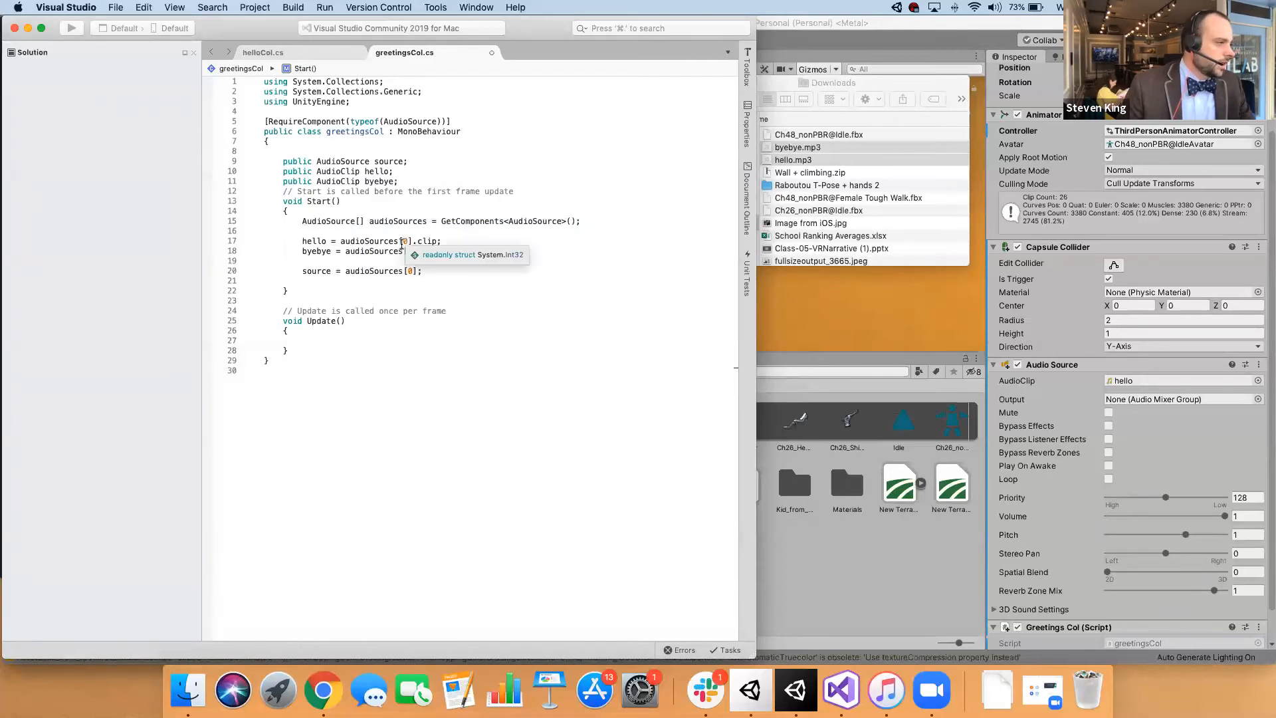
{"action": "left_click", "coordinate": [398, 240]}
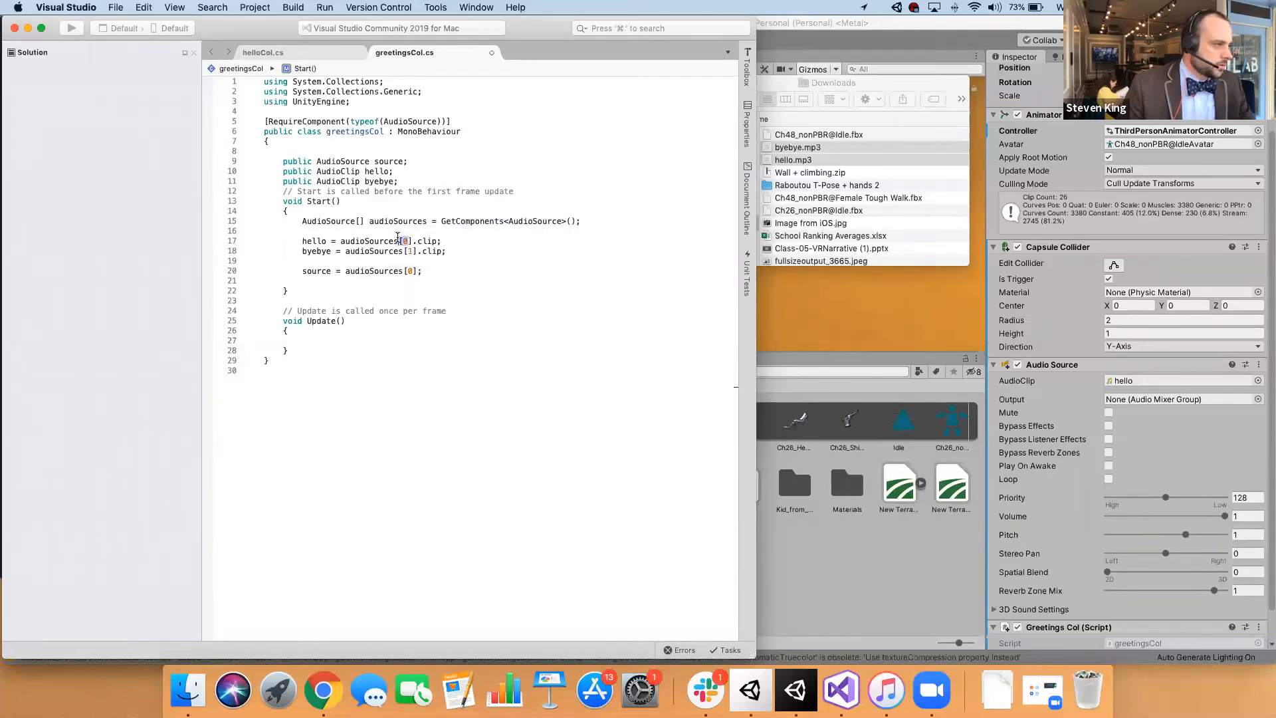
{"action": "left_click", "coordinate": [412, 252]}
{"action": "left_click", "coordinate": [325, 251]}
{"action": "left_click", "coordinate": [411, 259]}
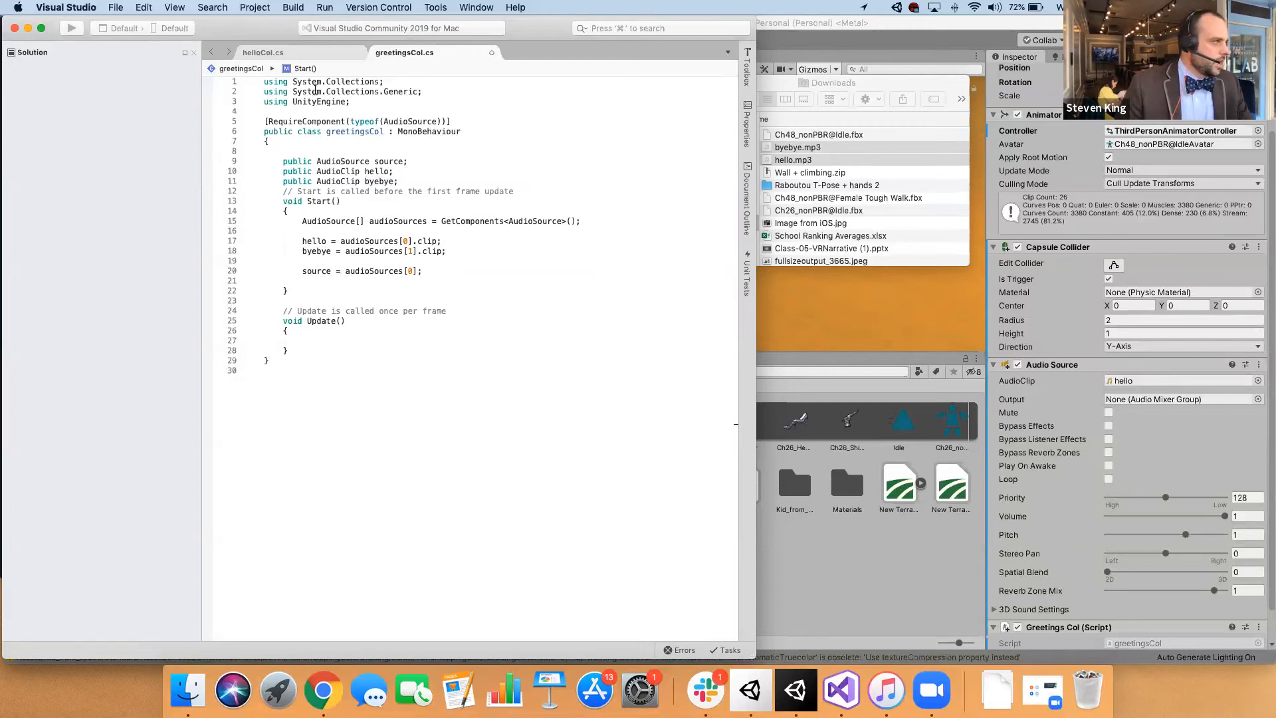
- Copy the OnTriggerEnter(Collider other) function from helloCol.cs and paste it between Start and Update in greetingsCol.cs
{"action": "left_click", "coordinate": [281, 57]}
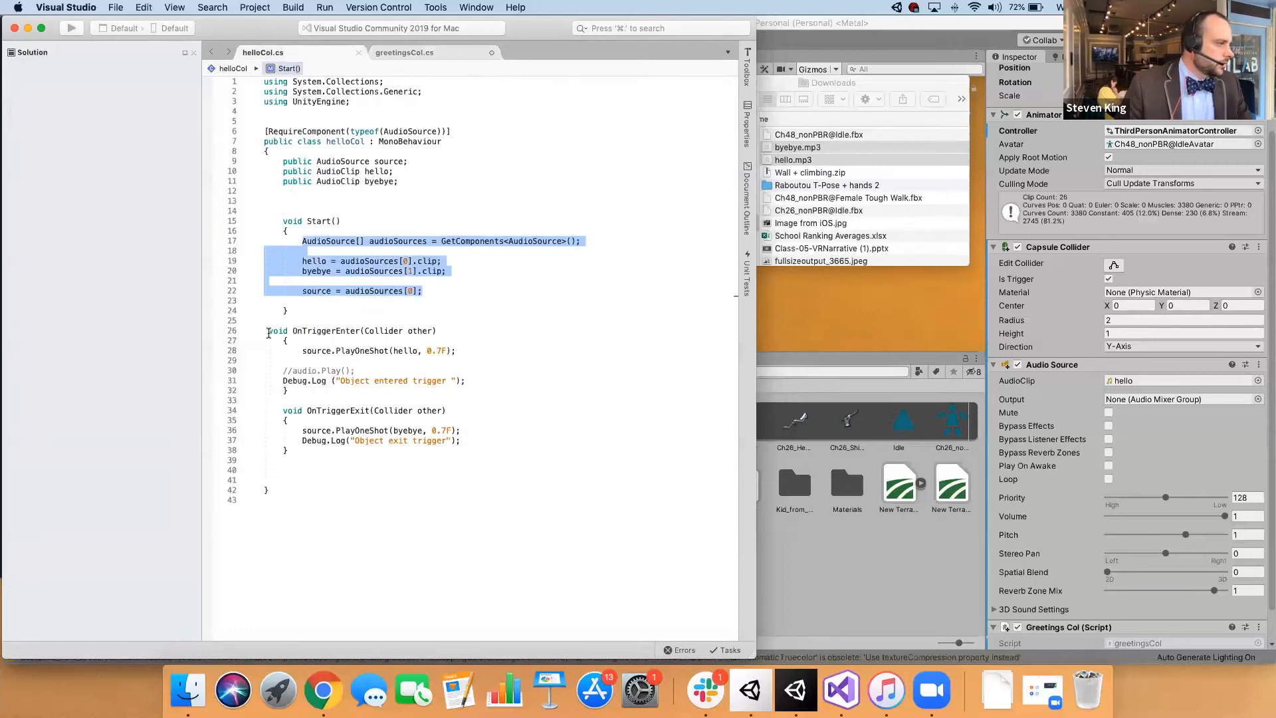
{"action": "left_click", "coordinate": [268, 331]}
{"action": "left_click_drag", "start_coordinate": [269, 331], "coordinate": [308, 391]}
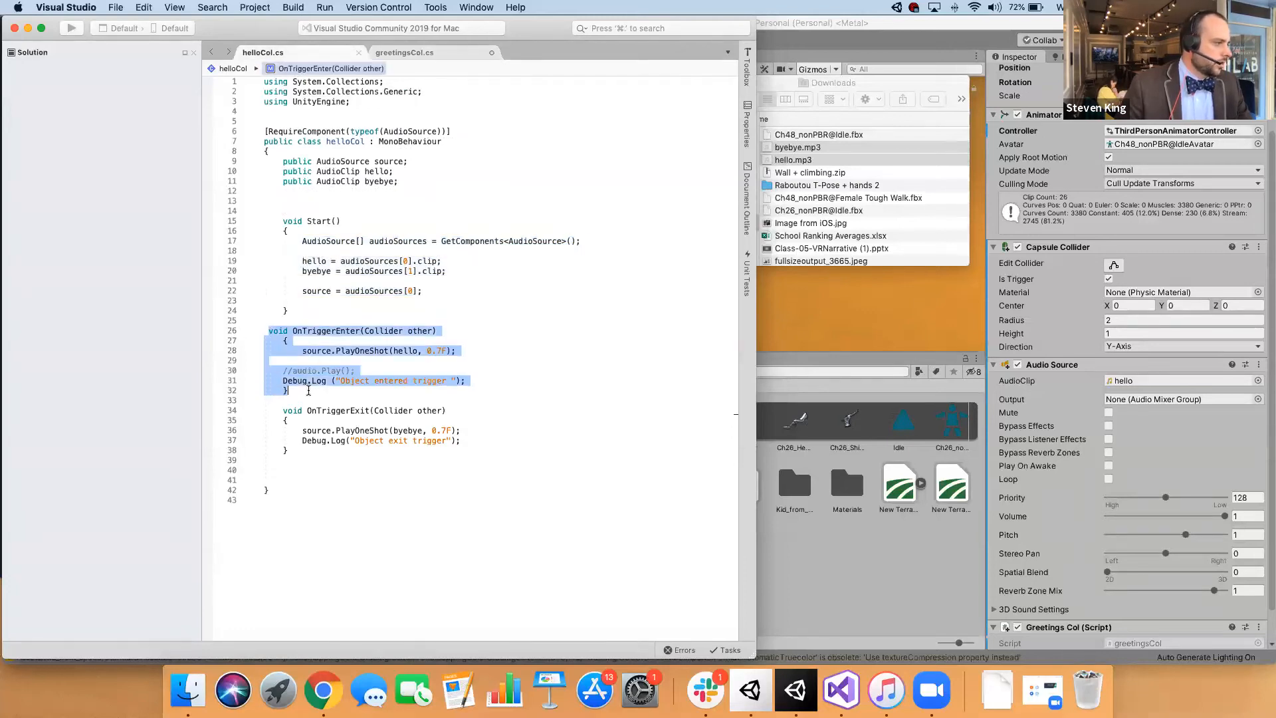
{"action": "left_click", "coordinate": [405, 51]}
{"action": "left_click_drag", "start_coordinate": [278, 201], "coordinate": [301, 292]}
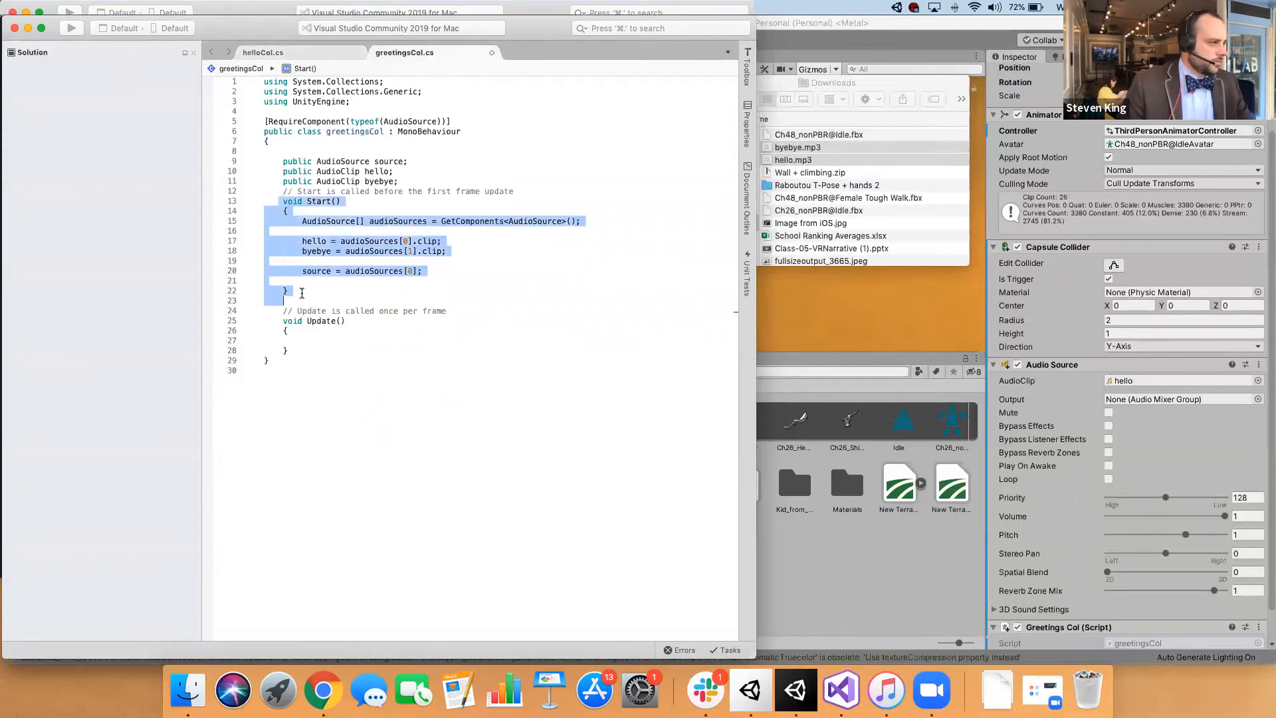
{"action": "left_click", "coordinate": [300, 290]}
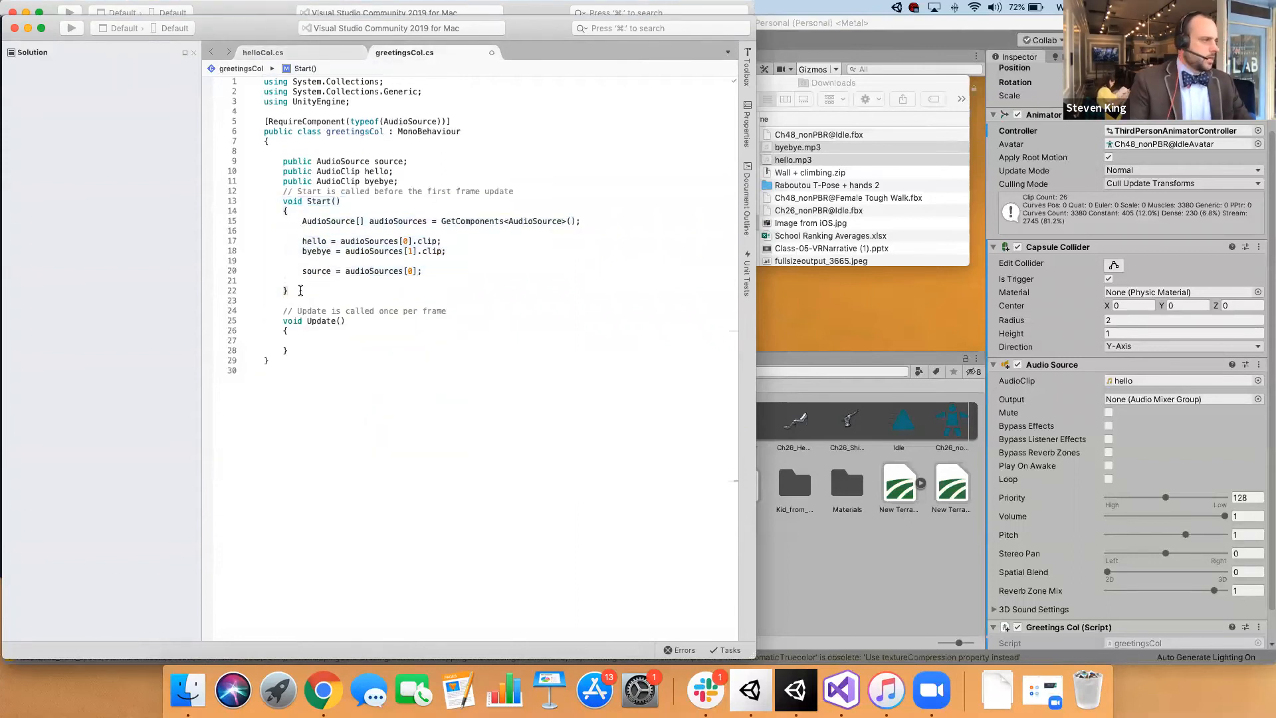
{"action": "key", "text": "Return"}
{"action": "key", "text": "Return"}
{"action": "key", "text": "Return"}
{"action": "type", "text": "void OnTriggerEnter(Collider other) {     source.PlayOneShot(hello, 0.7F);      //audio.Play();     Debug.Log(\"Object entered trigger \"); }"}
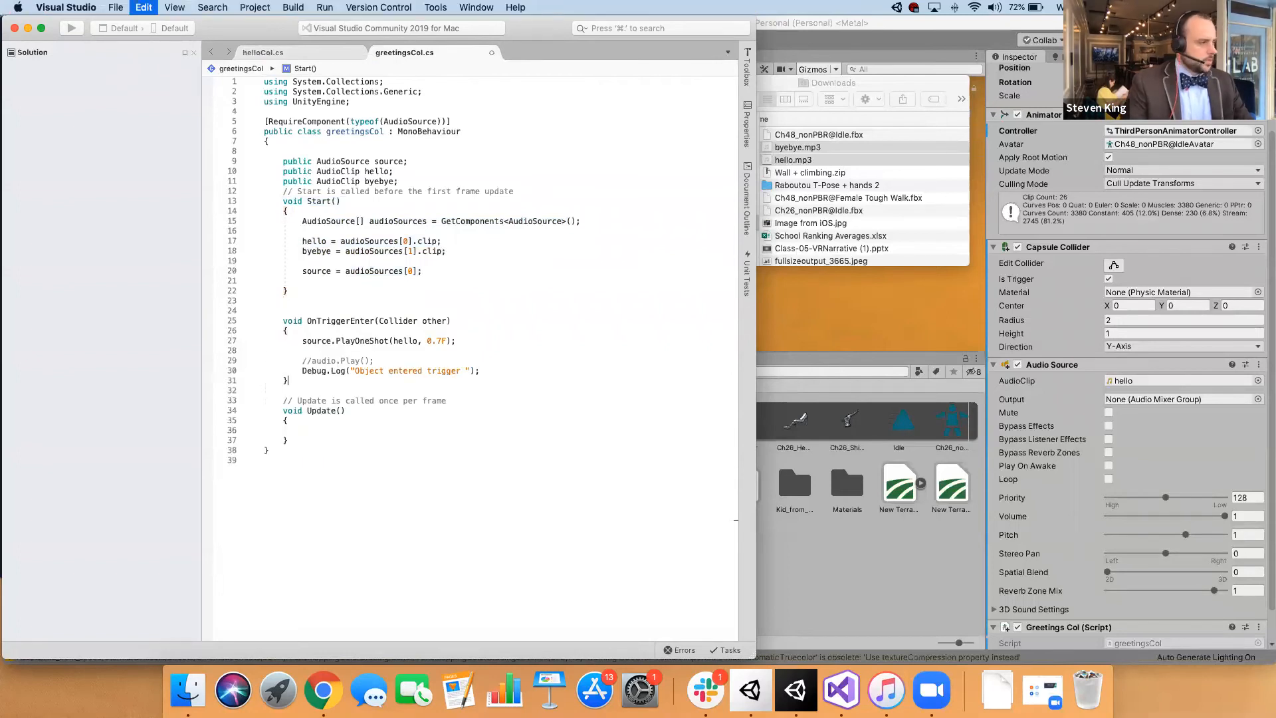
- Examine the OnTriggerEnter function's Collider parameter and the clip and volume arguments of its source.PlayOneShot call
{"action": "left_click", "coordinate": [303, 322]}
{"action": "left_click_drag", "start_coordinate": [317, 321], "coordinate": [359, 320]}
{"action": "double_click", "coordinate": [359, 320]}
{"action": "left_click", "coordinate": [392, 318]}
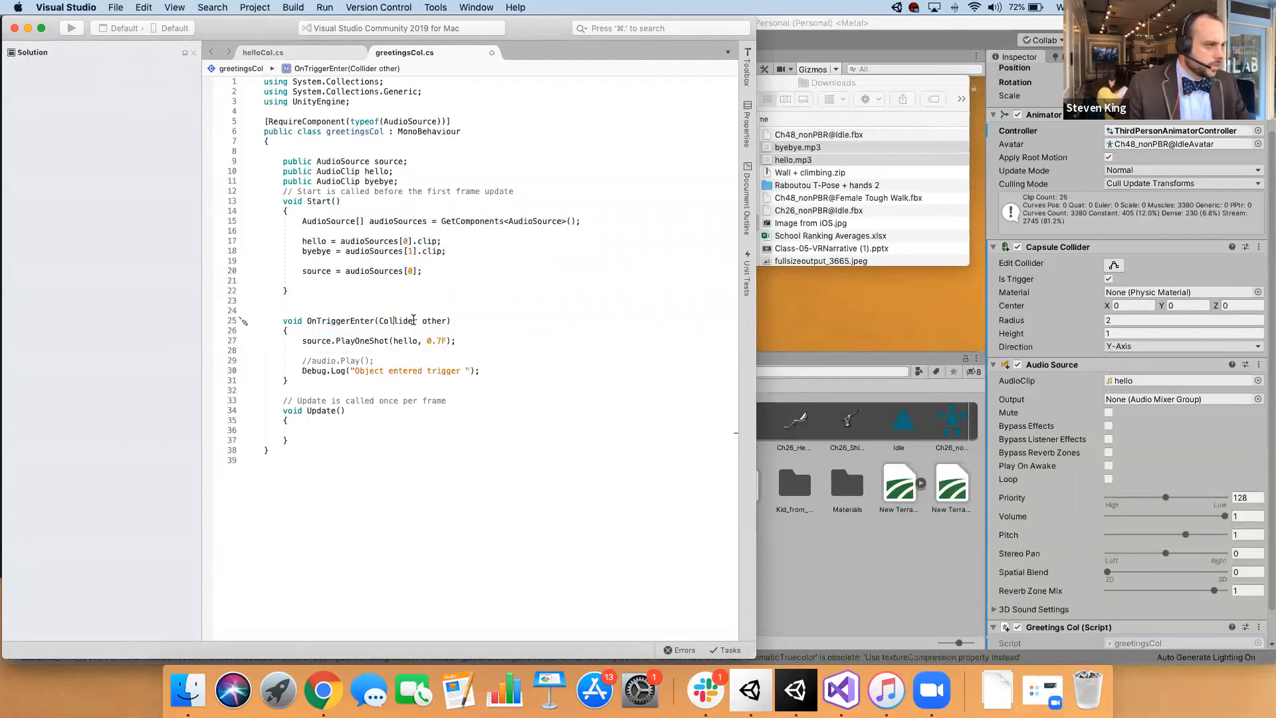
{"action": "double_click", "coordinate": [319, 341]}
{"action": "left_click_drag", "start_coordinate": [336, 341], "coordinate": [389, 341]}
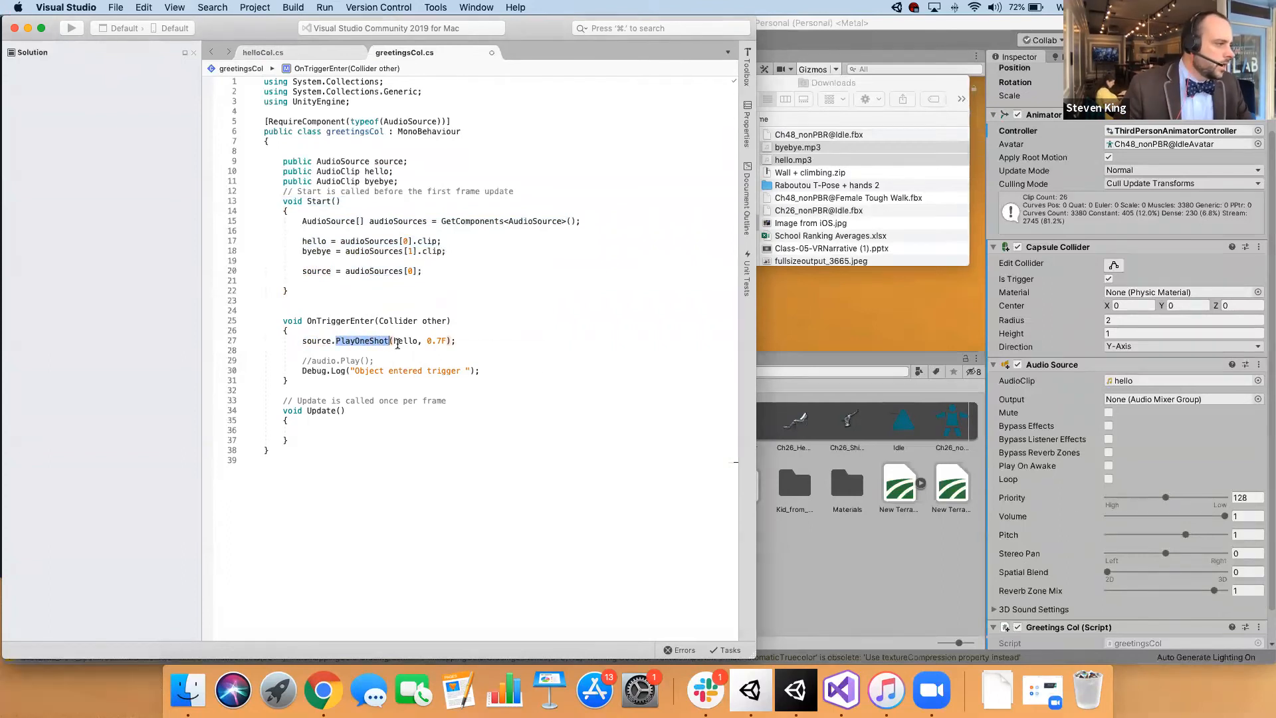
{"action": "double_click", "coordinate": [399, 341]}
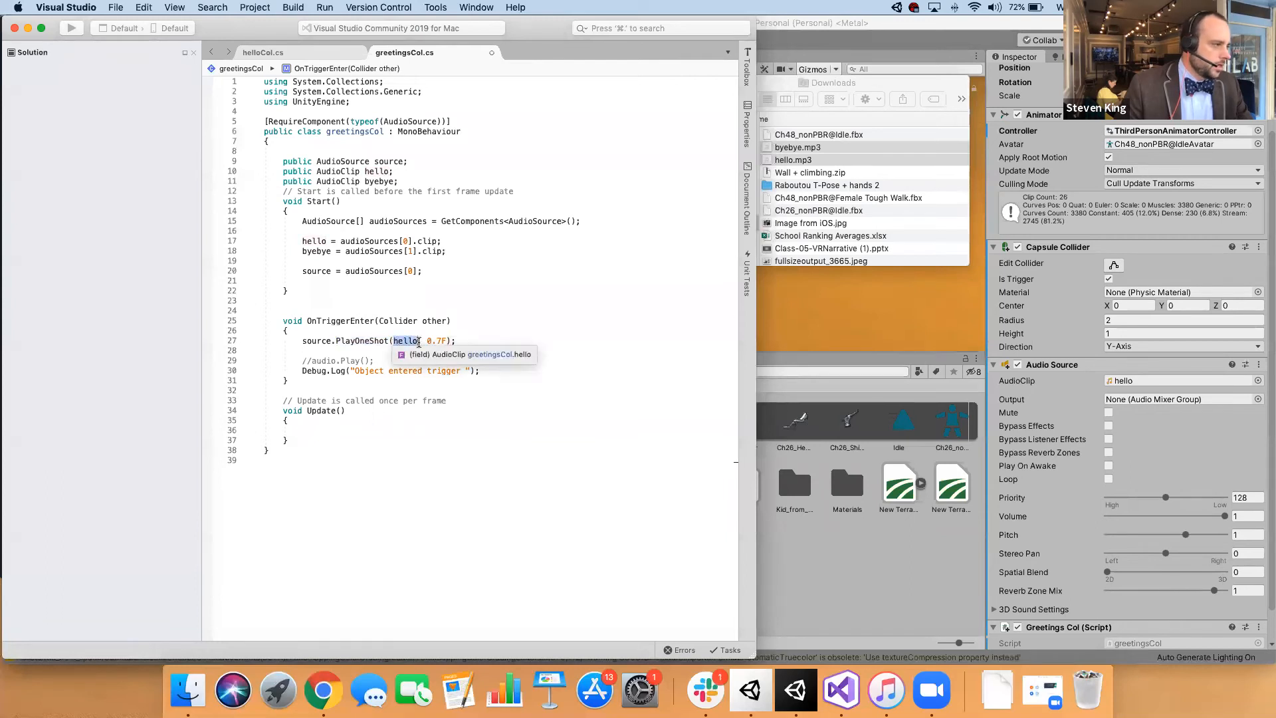
{"action": "double_click", "coordinate": [443, 341]}
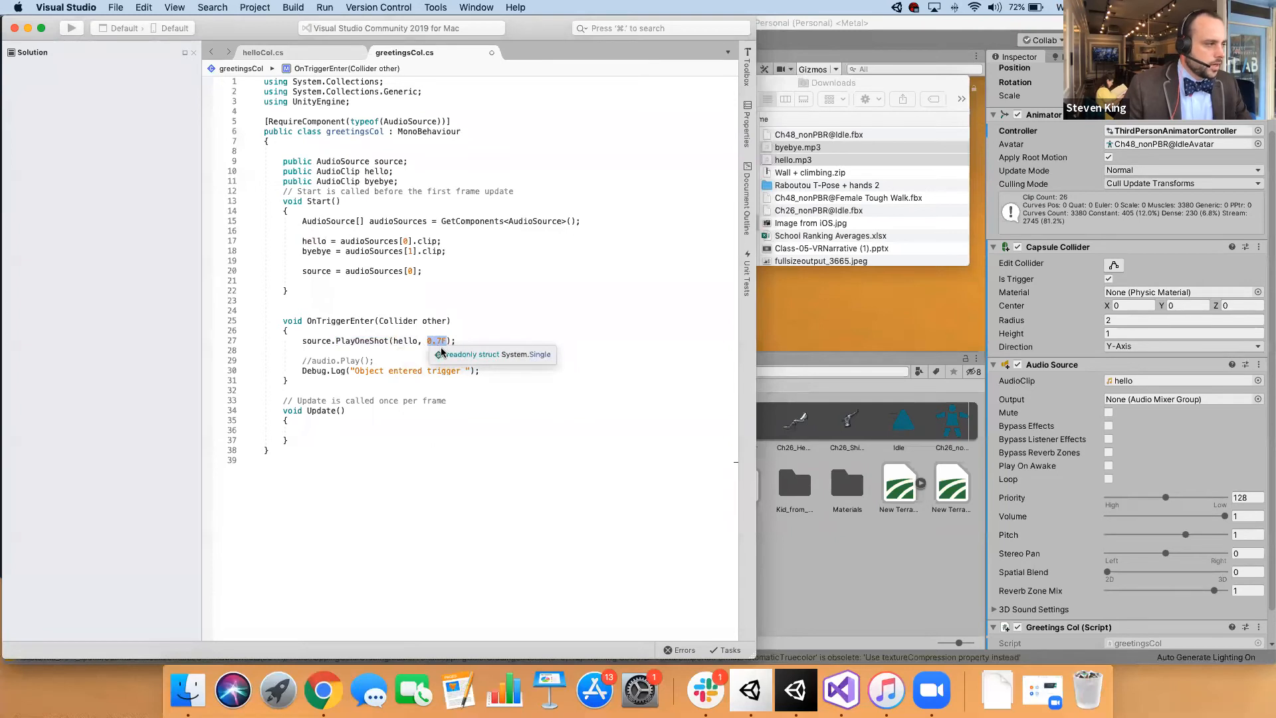
{"action": "left_click", "coordinate": [430, 341]}
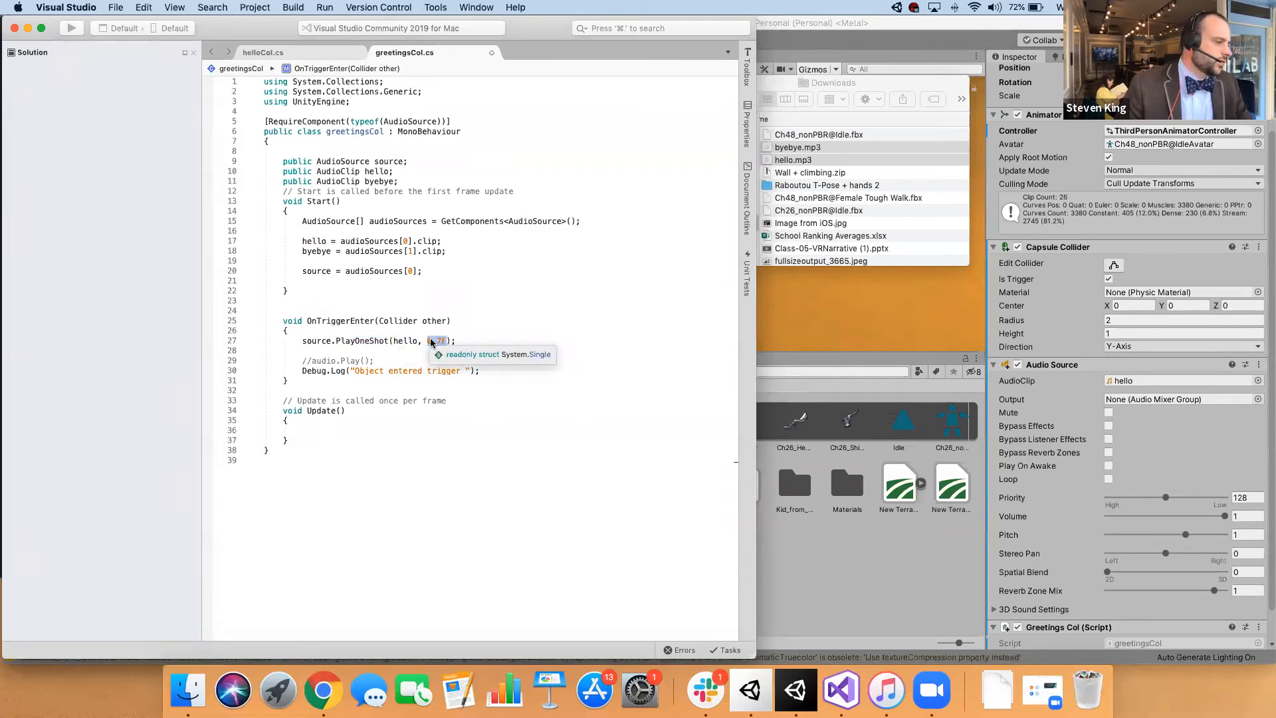
{"action": "left_click_drag", "start_coordinate": [429, 341], "coordinate": [442, 339]}
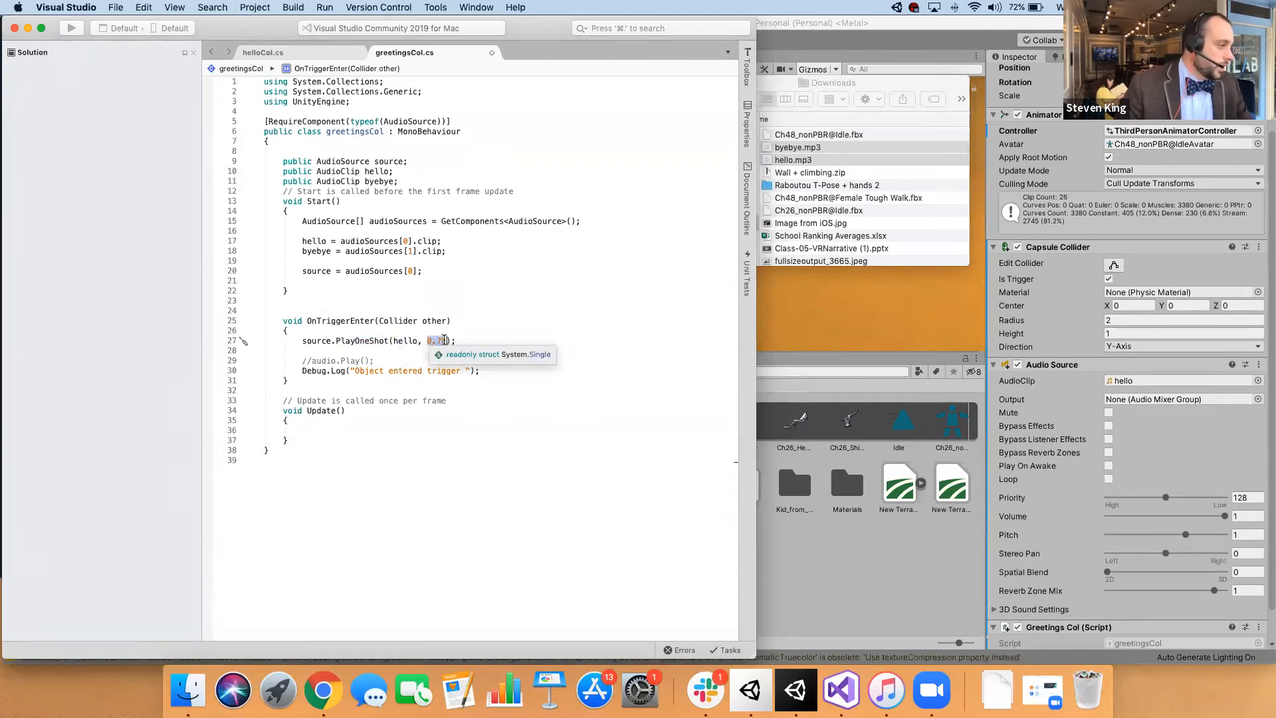
{"action": "left_click", "coordinate": [435, 341]}
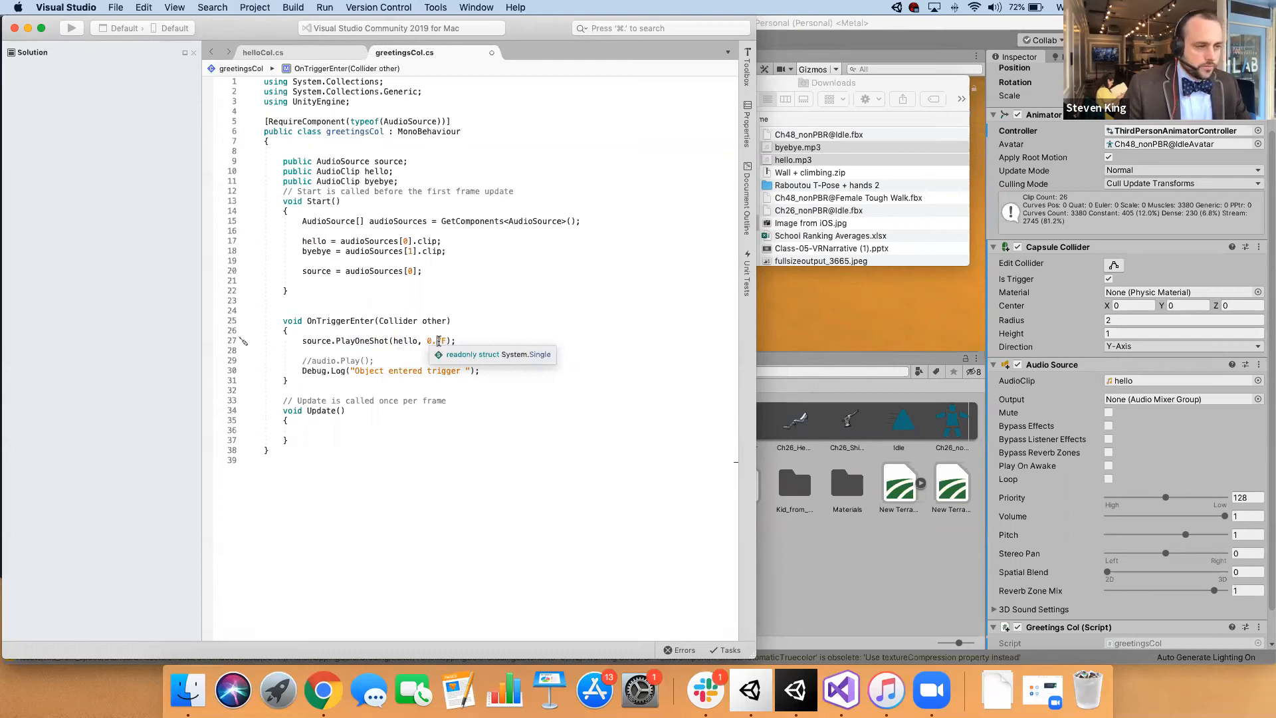
{"action": "left_click", "coordinate": [380, 347]}
{"action": "left_click", "coordinate": [440, 341]}
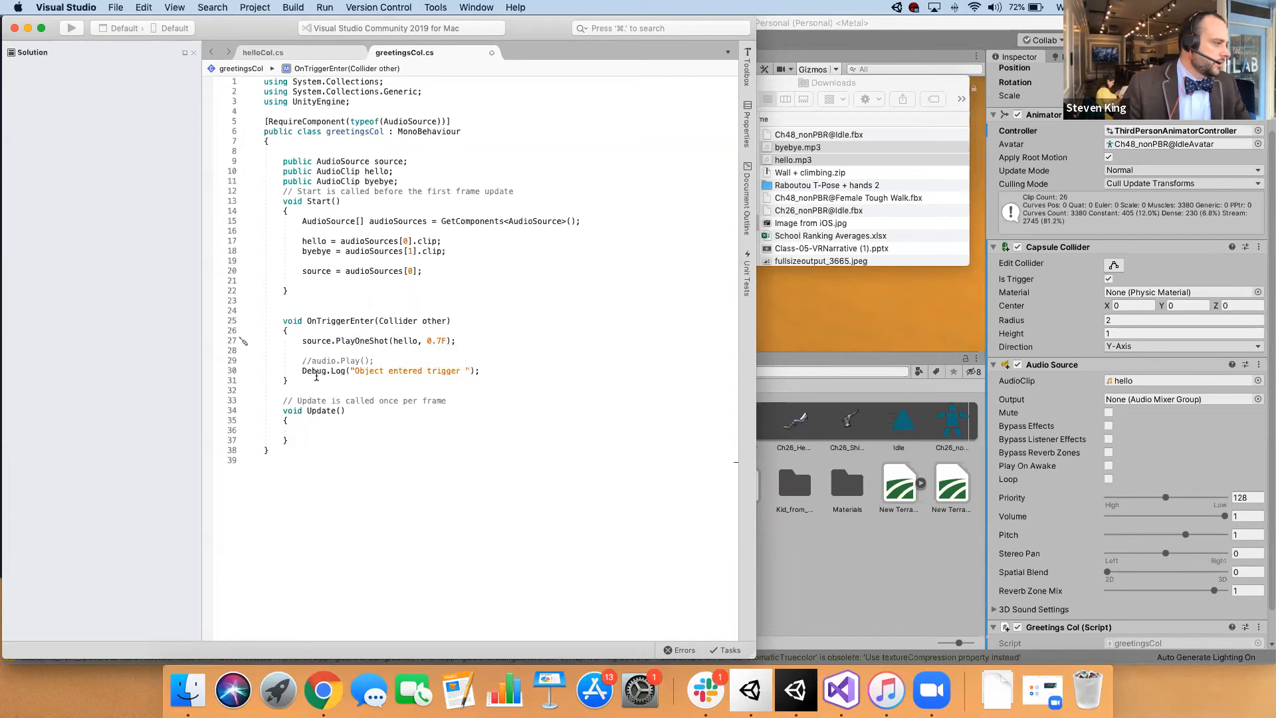
{"action": "left_click", "coordinate": [299, 380]}
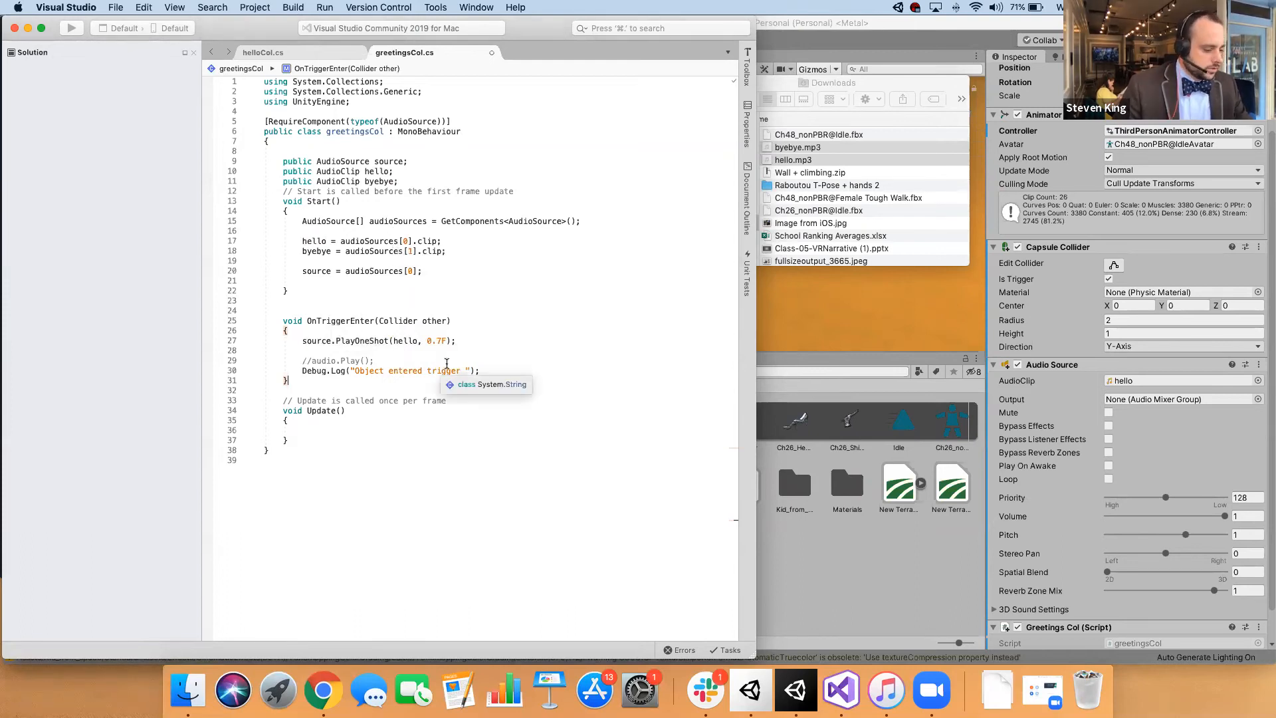
- Switch to Unity and add a second Audio Source component to the Ch48_nonPBR@Idle character
{"action": "left_click", "coordinate": [827, 329]}
{"action": "left_click", "coordinate": [686, 187]}
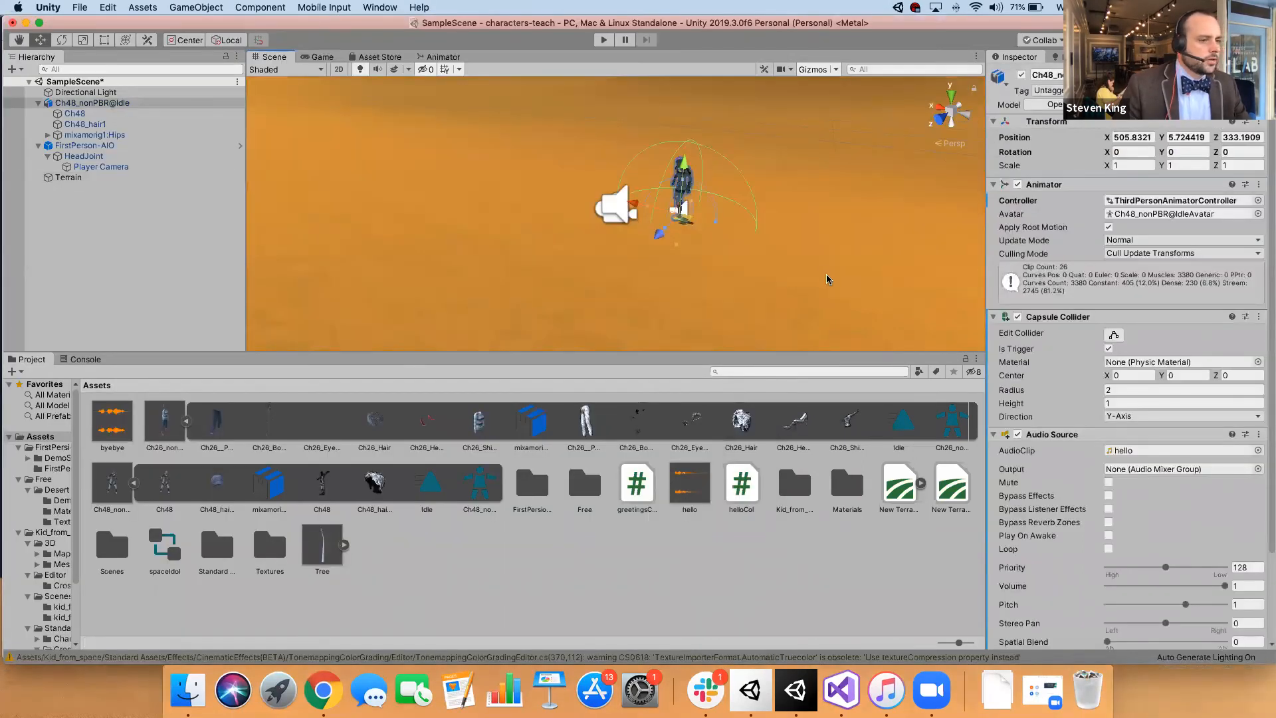
{"action": "scroll", "coordinate": [1040, 395], "scroll_direction": "down", "scroll_amount": 3}
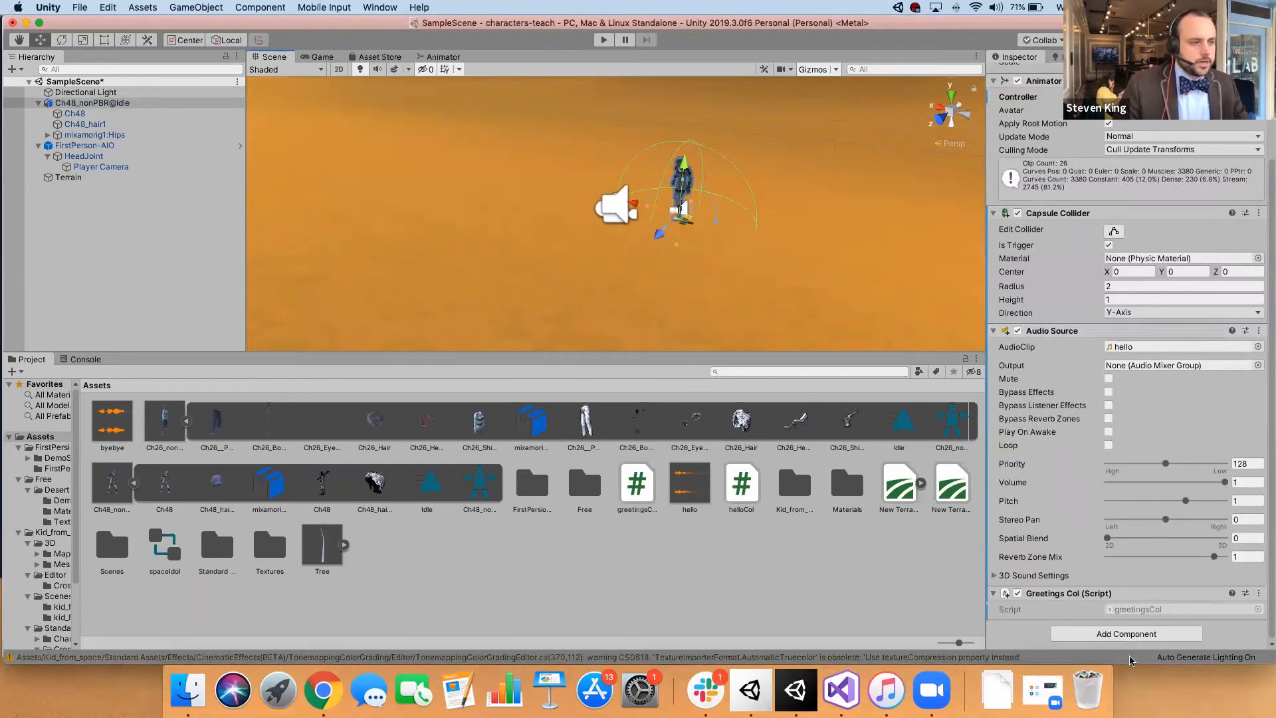
{"action": "scroll", "coordinate": [1075, 458], "scroll_direction": "up", "scroll_amount": 3}
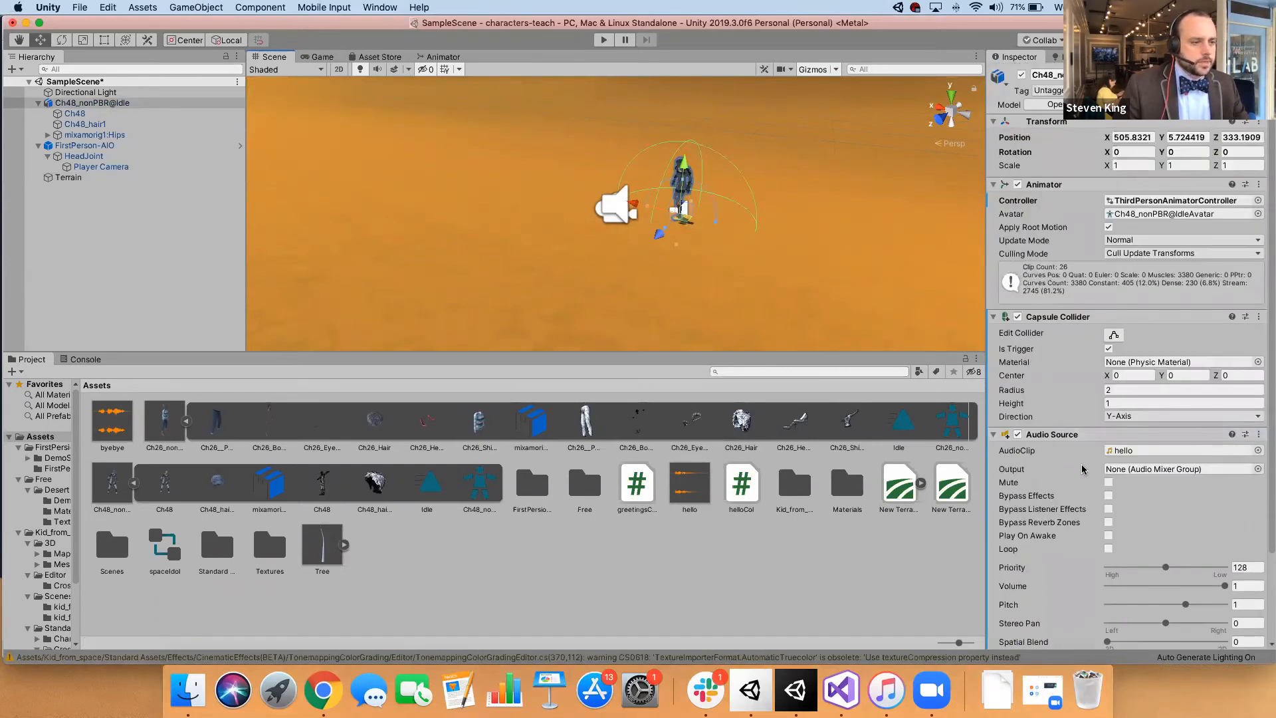
{"action": "scroll", "coordinate": [1077, 464], "scroll_direction": "down", "scroll_amount": 3}
{"action": "left_click", "coordinate": [1125, 634]}
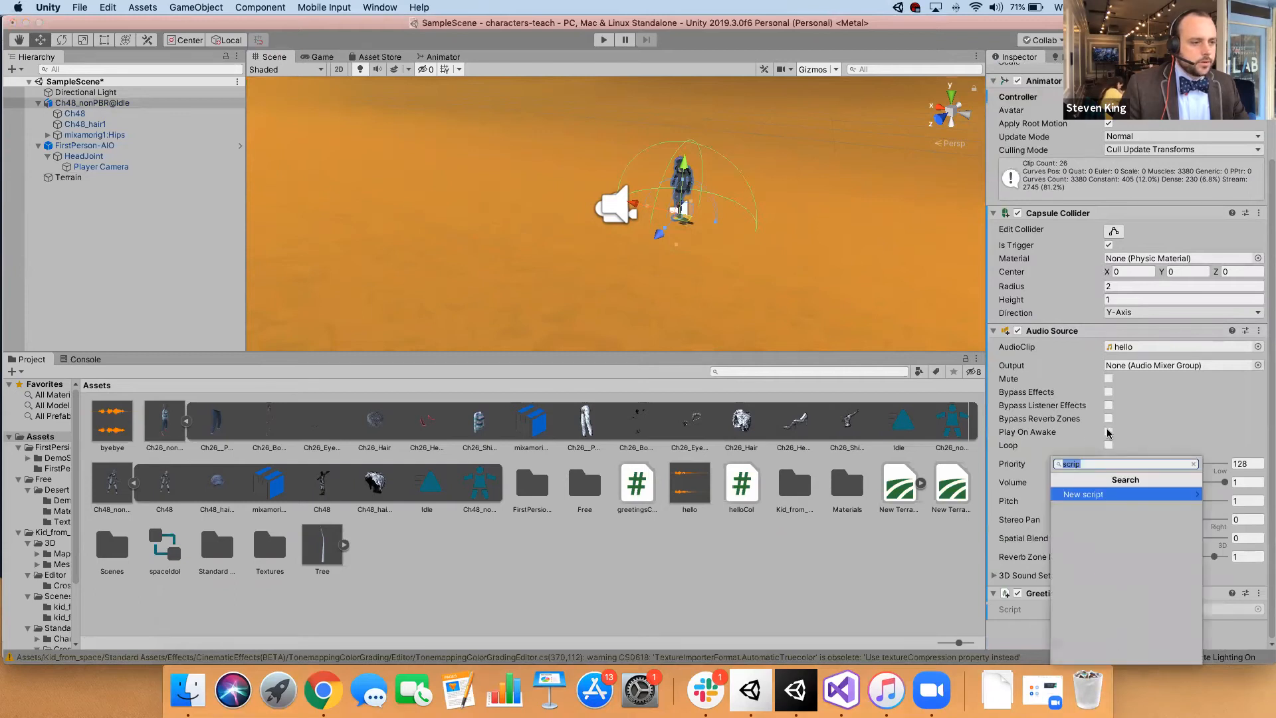
{"action": "type", "text": "aud"}
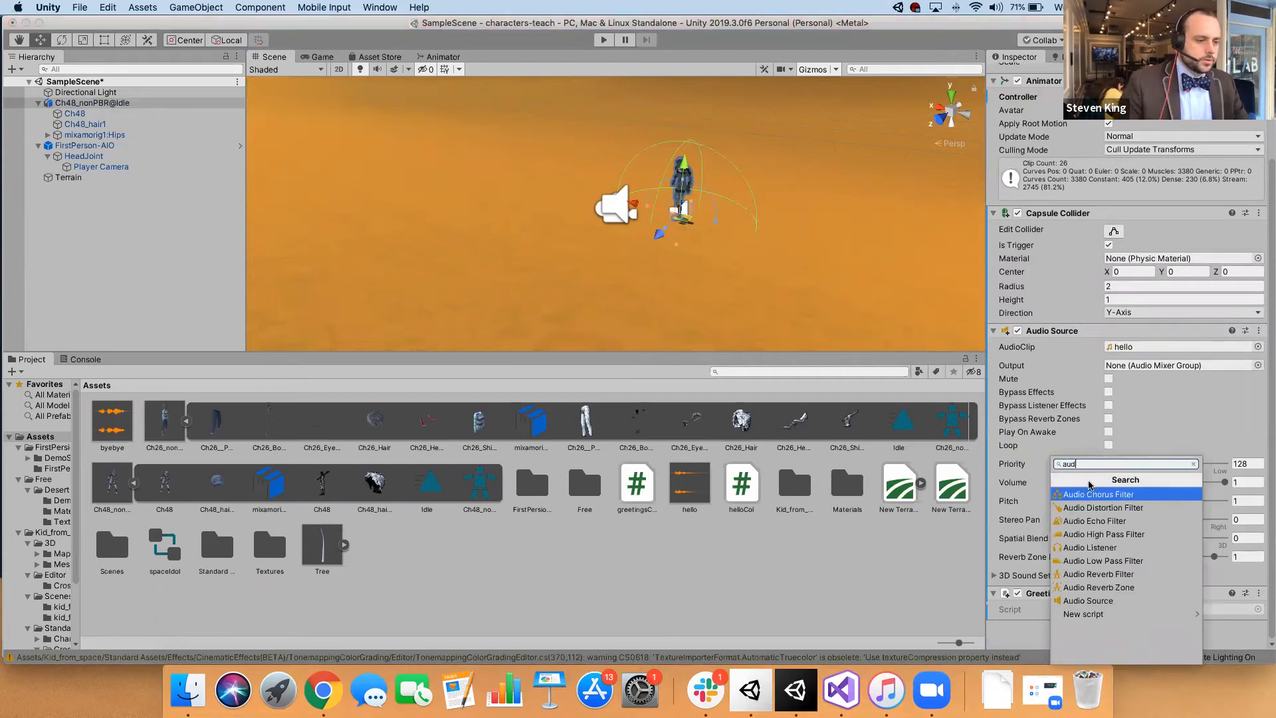
{"action": "left_click", "coordinate": [1104, 600]}
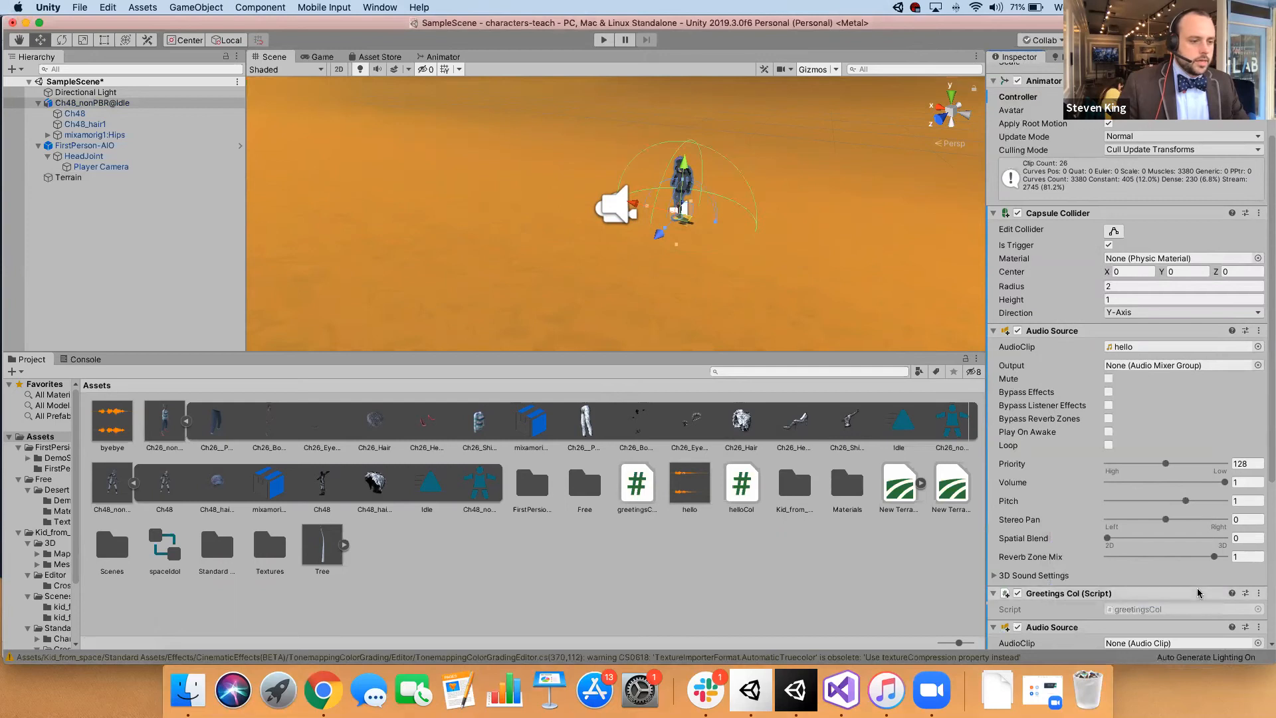
{"action": "scroll", "coordinate": [1196, 564], "scroll_direction": "down", "scroll_amount": 5}
{"action": "scroll", "coordinate": [1196, 479], "scroll_direction": "up", "scroll_amount": 10}
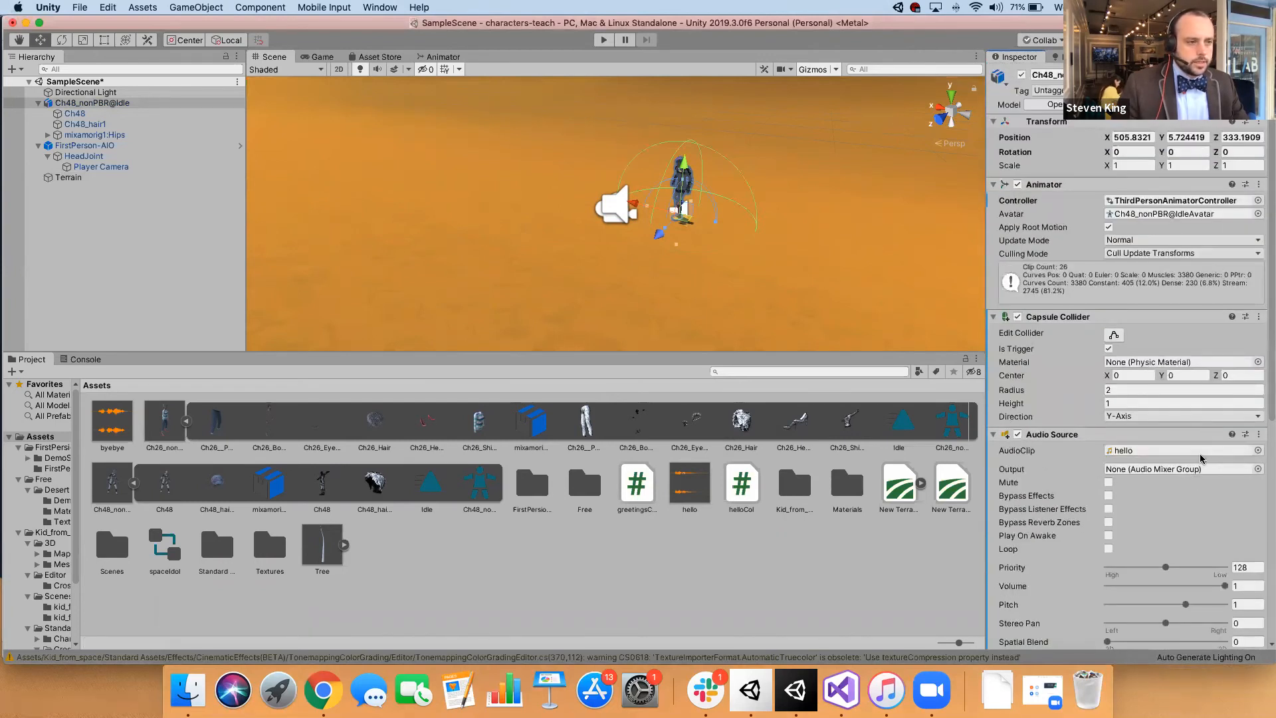
{"action": "scroll", "coordinate": [1201, 459], "scroll_direction": "down", "scroll_amount": 5}
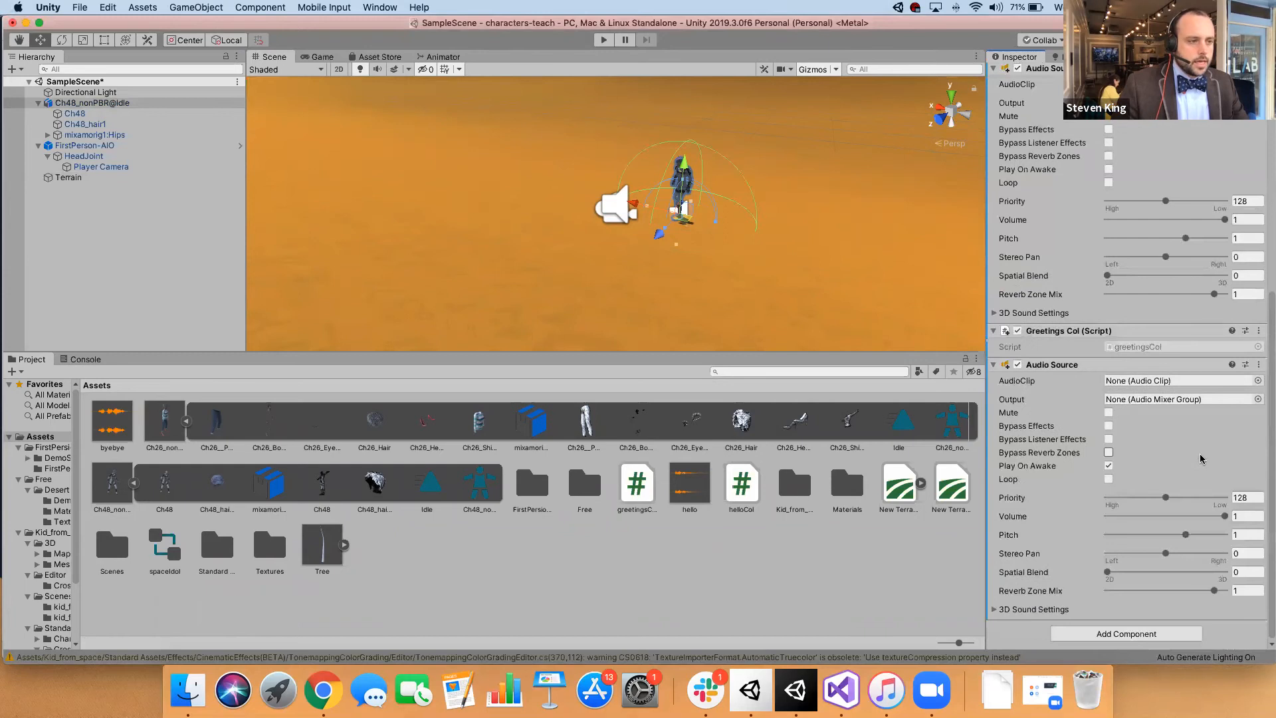
- Assign the byebye clip to the second Audio Source, disable its Play On Awake option, and save the scene
{"action": "left_click", "coordinate": [1258, 381]}
{"action": "double_click", "coordinate": [98, 96]}
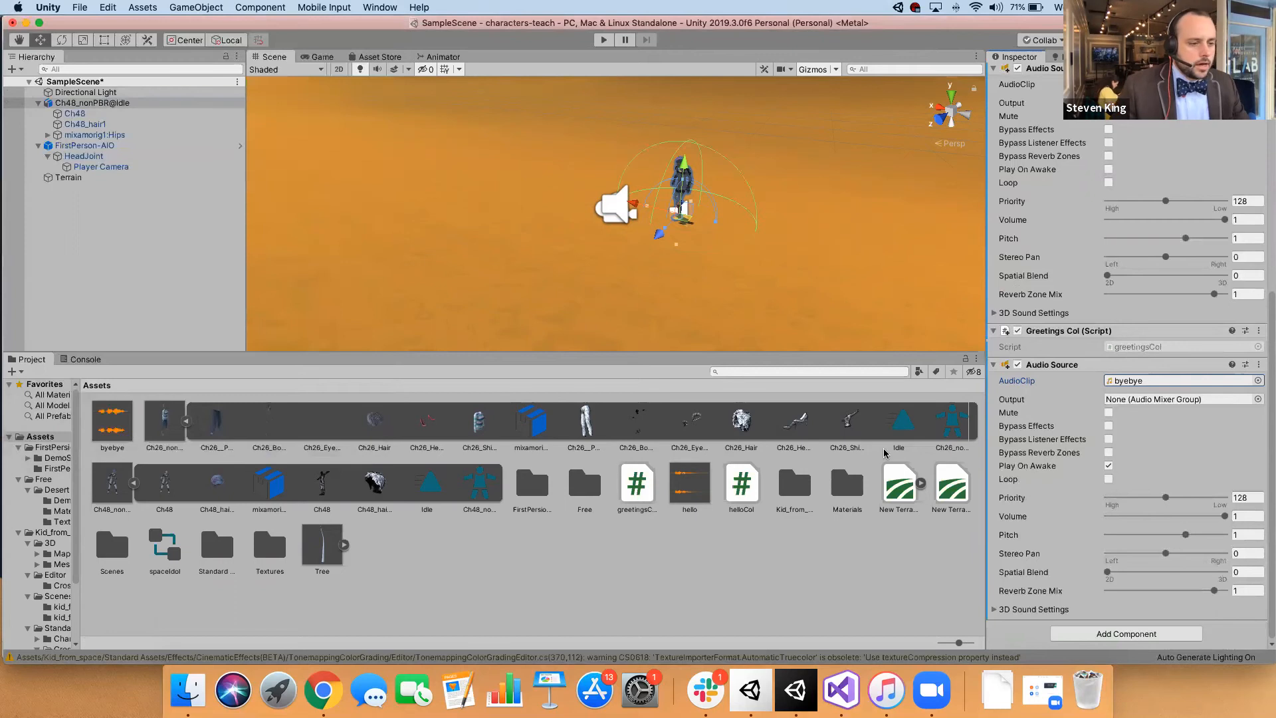
{"action": "left_click", "coordinate": [1109, 466]}
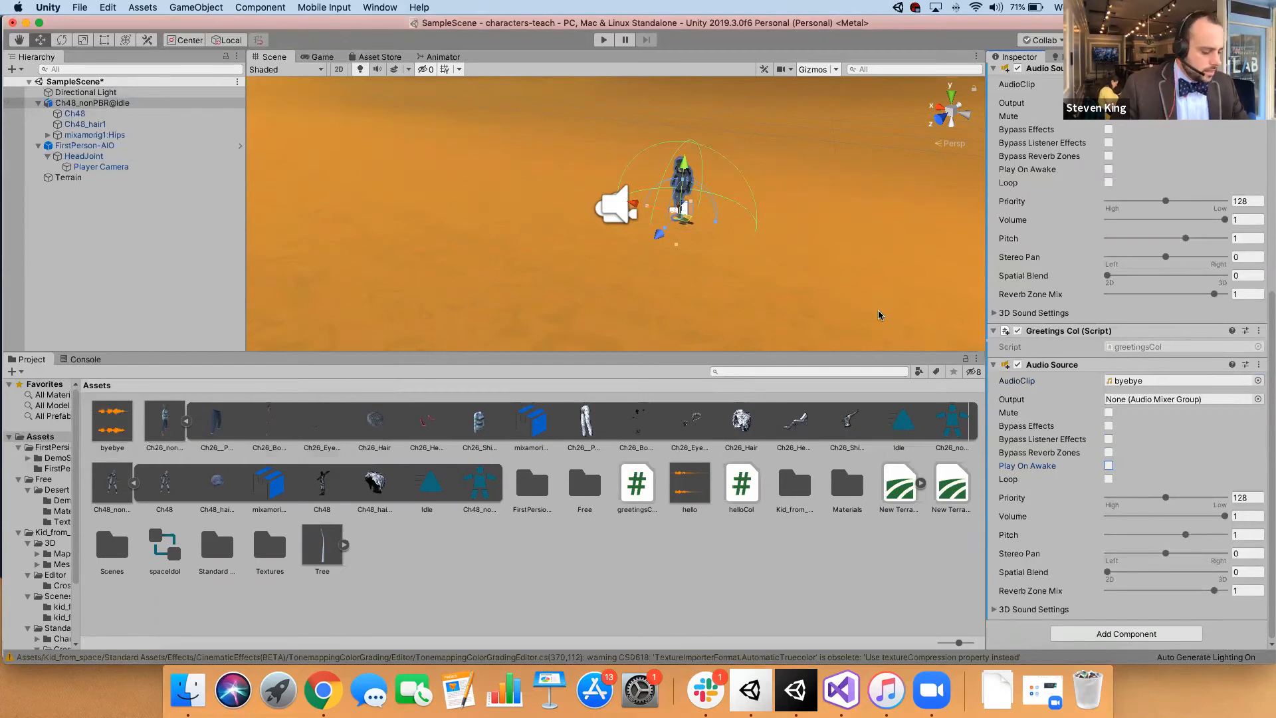
{"action": "key", "text": "super+s"}
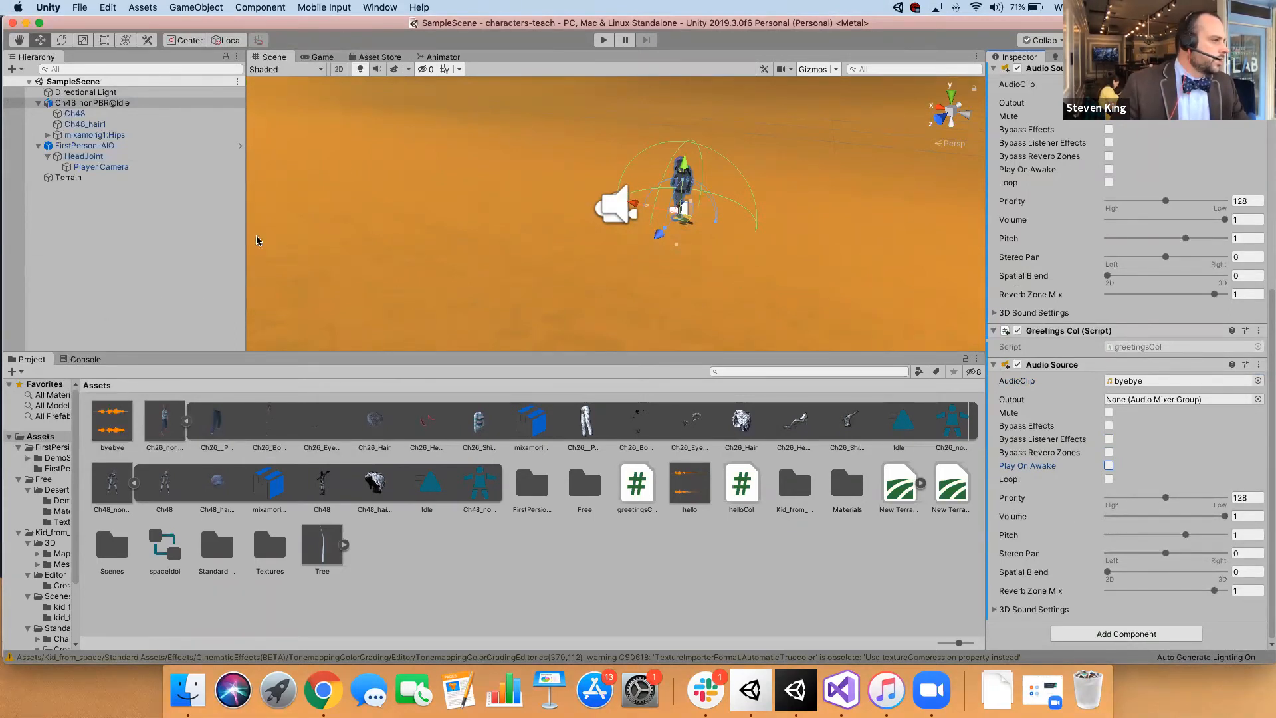
- Open the greetingsCol.cs(27,40) compile error from the Console and add the missing semicolon after source.PlayOneShot(hello, 0.7F)
{"action": "key", "text": "super+Tab"}
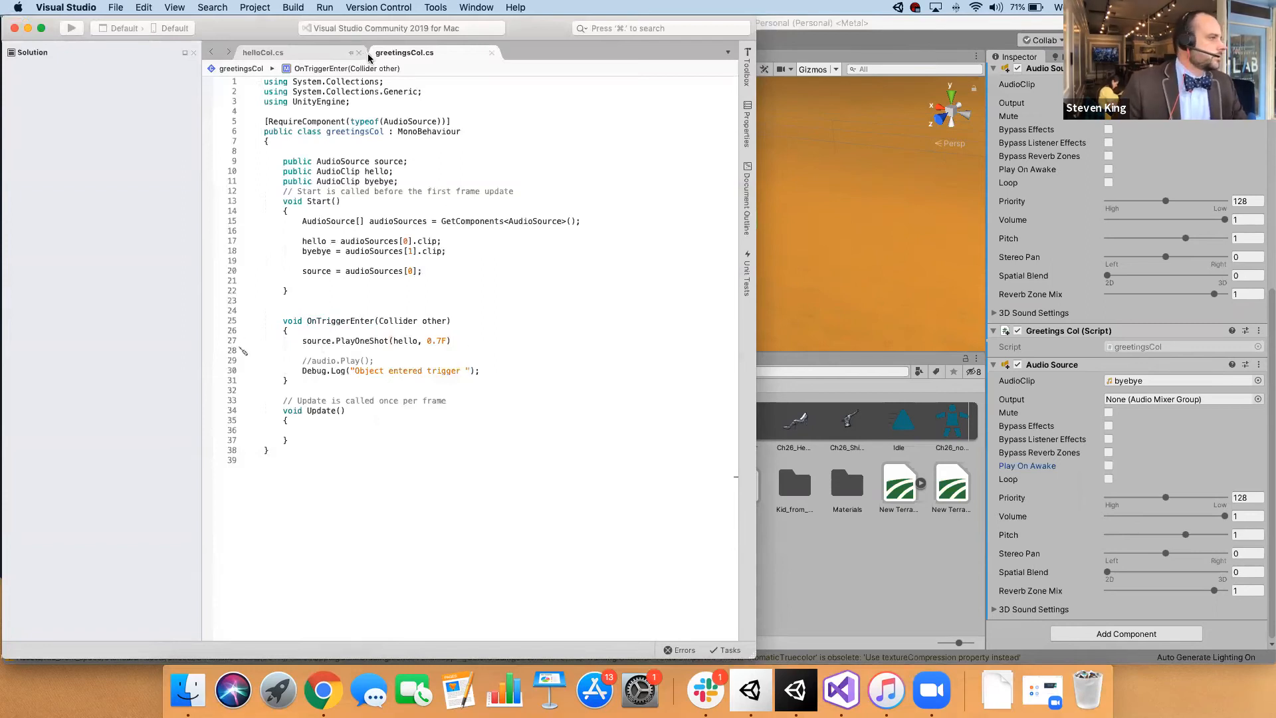
{"action": "key", "text": "super+Tab"}
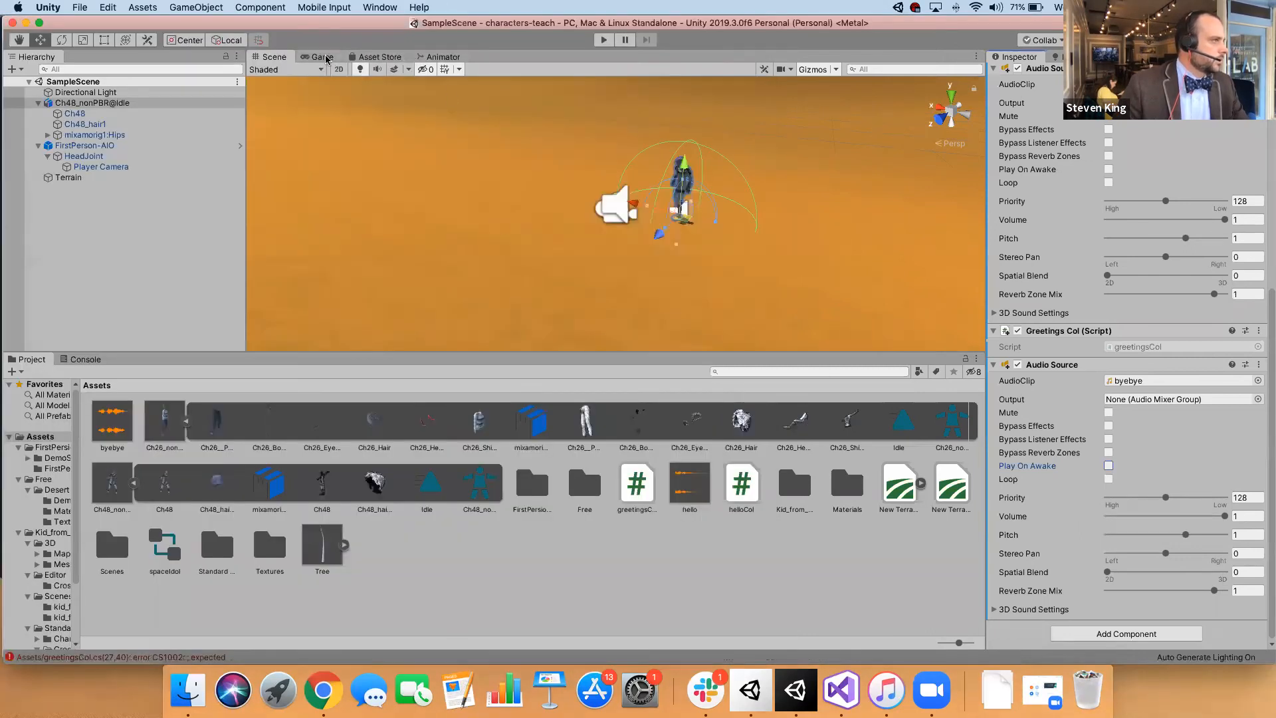
{"action": "left_click", "coordinate": [81, 359]}
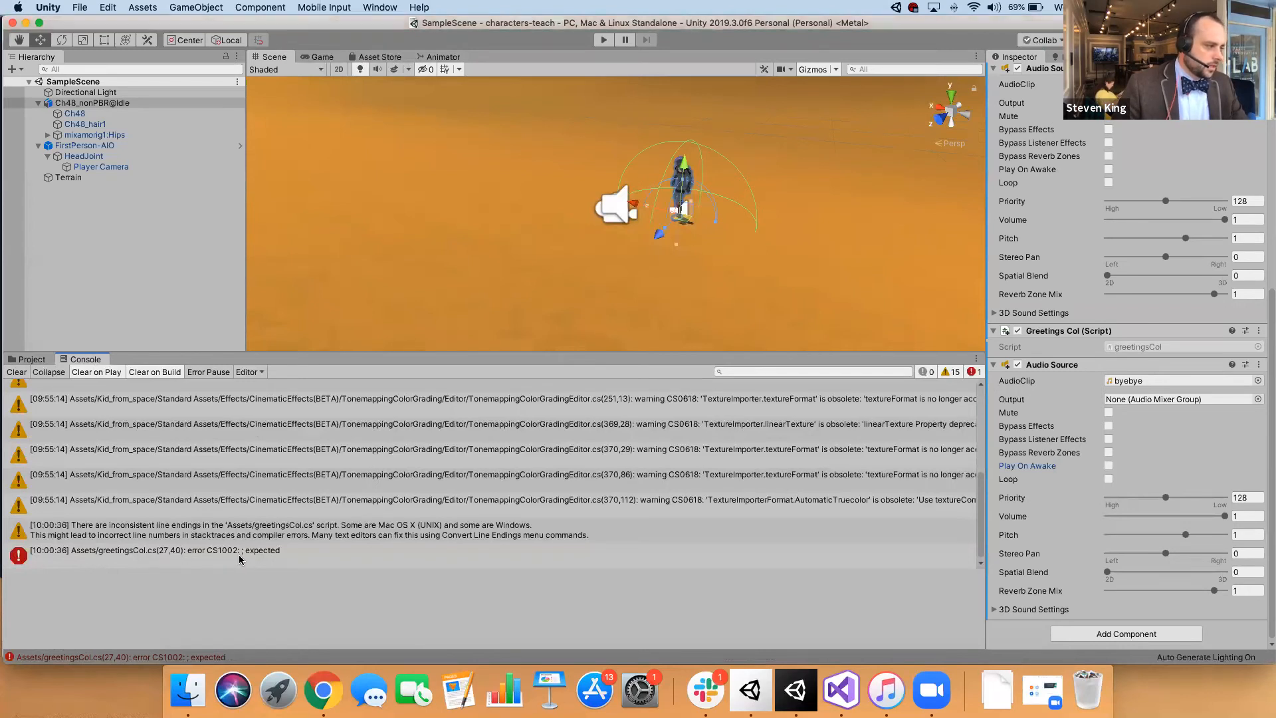
{"action": "double_click", "coordinate": [286, 551]}
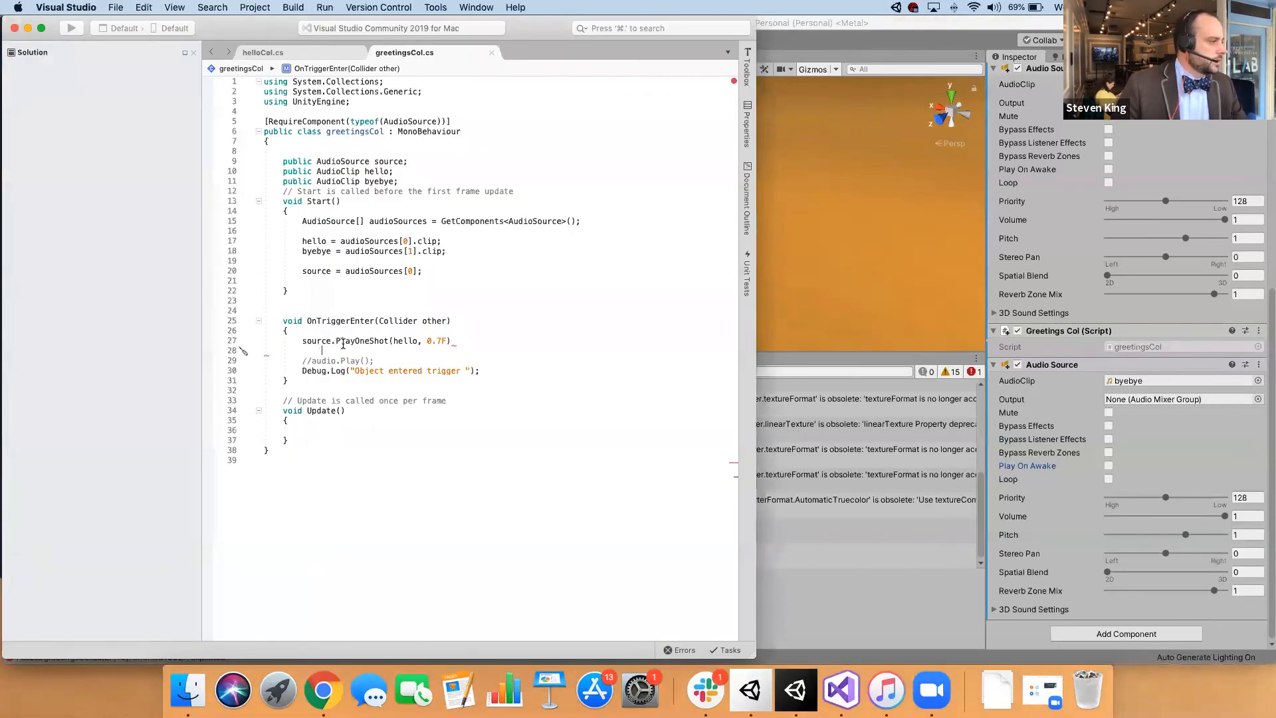
{"action": "type", "text": ";"}
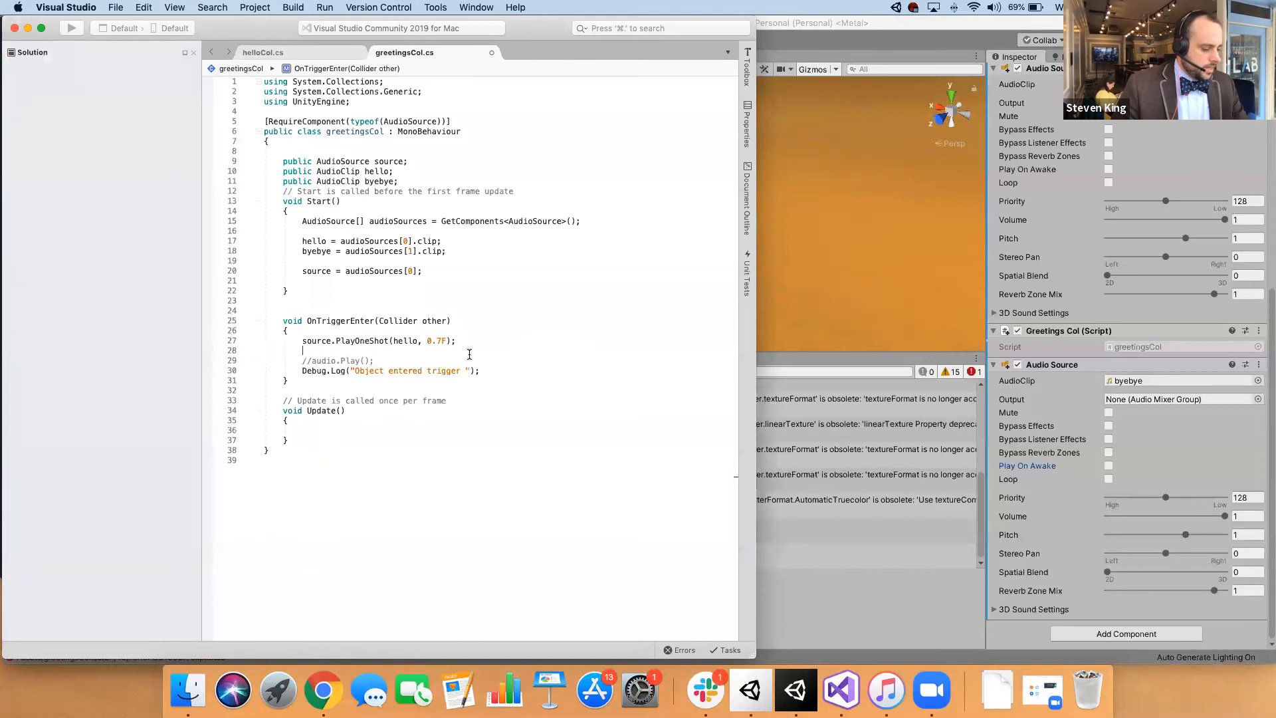
- Switch to Unity and move the FirstPerson-AIO player farther from the Ch48 character, outside its trigger collider
{"action": "left_click", "coordinate": [804, 25]}
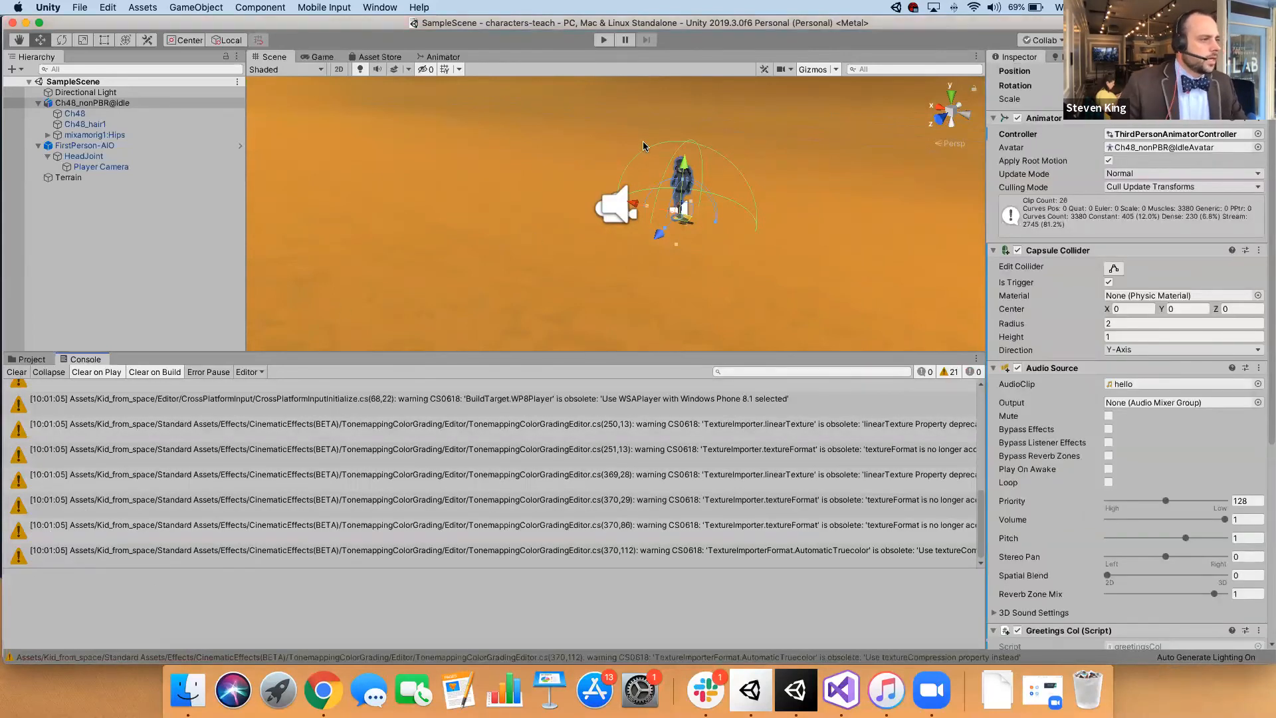
{"action": "left_click", "coordinate": [604, 210]}
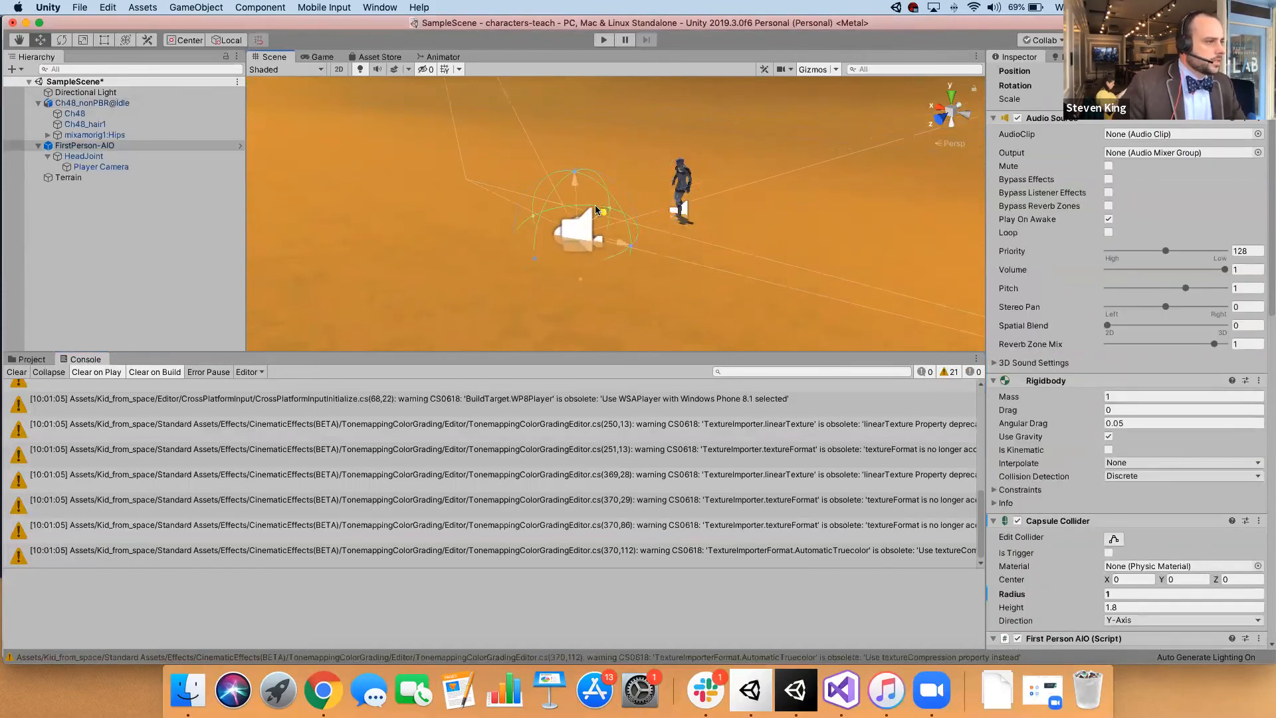
{"action": "left_click_drag", "start_coordinate": [606, 195], "coordinate": [577, 165]}
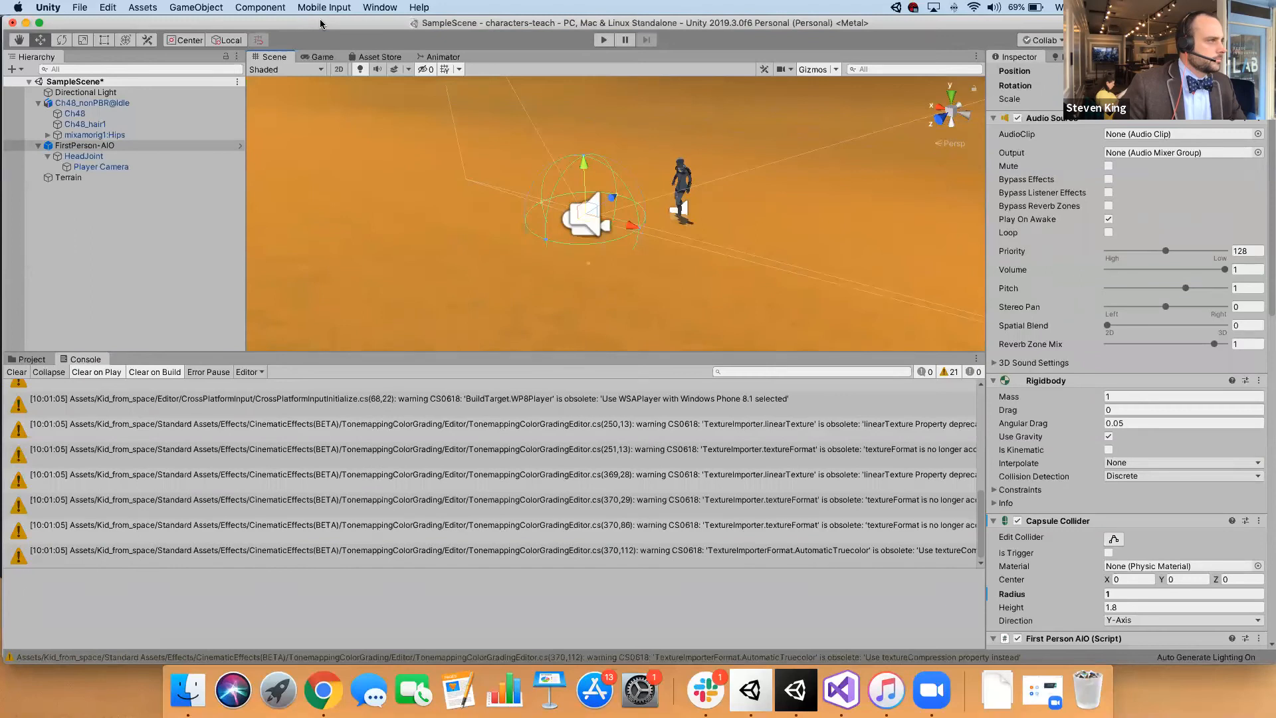
- Play-test the scene by walking the player repeatedly into and out of the Ch48 character's trigger zone, and stop the game
{"action": "left_click", "coordinate": [603, 40]}
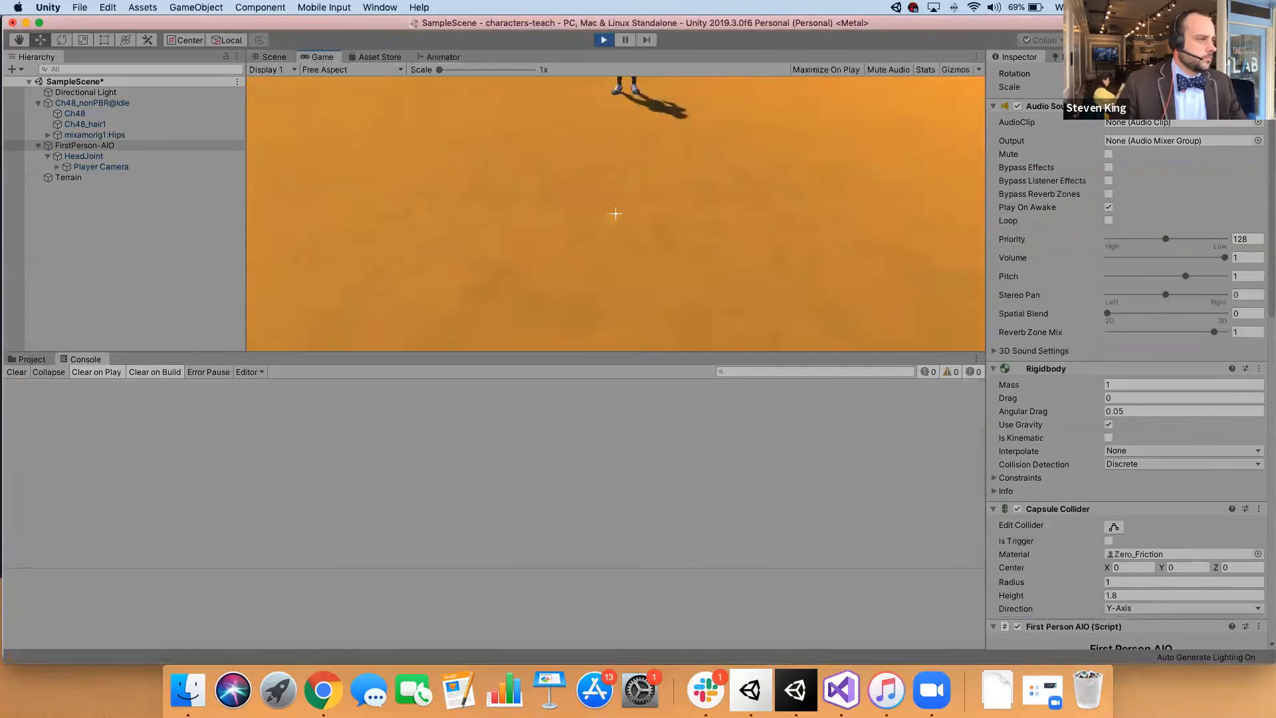
{"action": "key", "text": "w"}
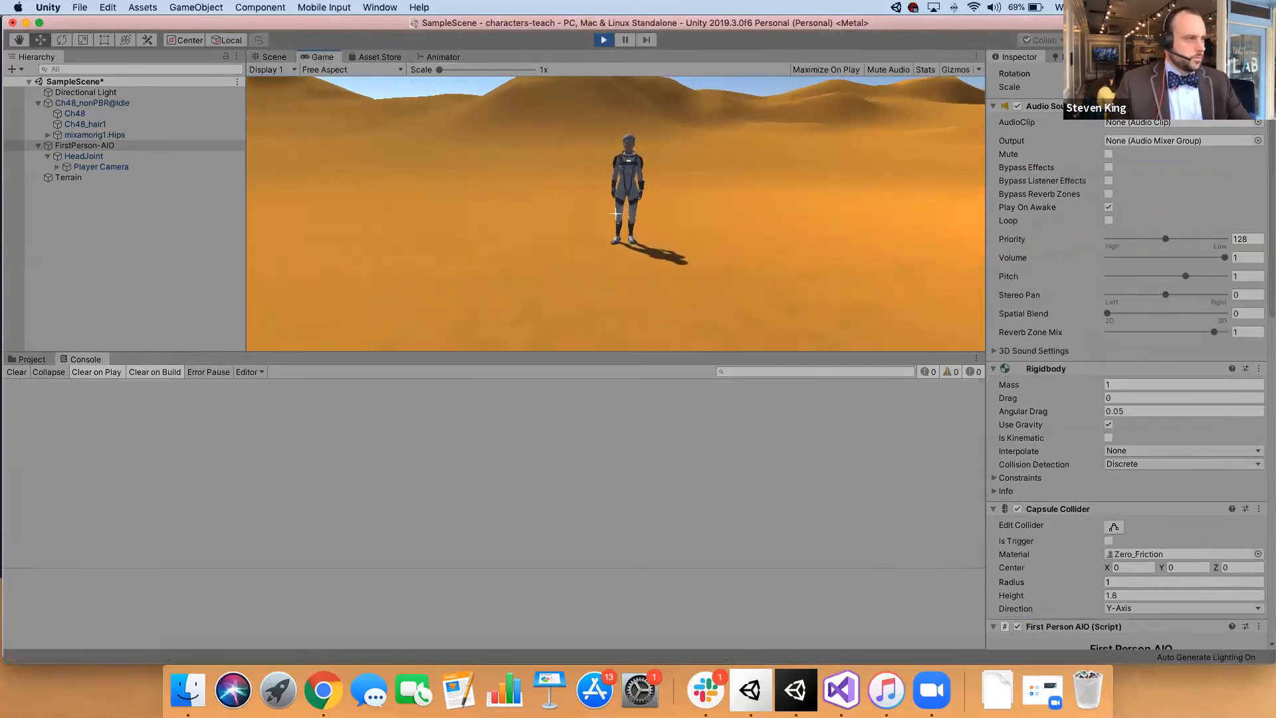
{"action": "key", "text": "w"}
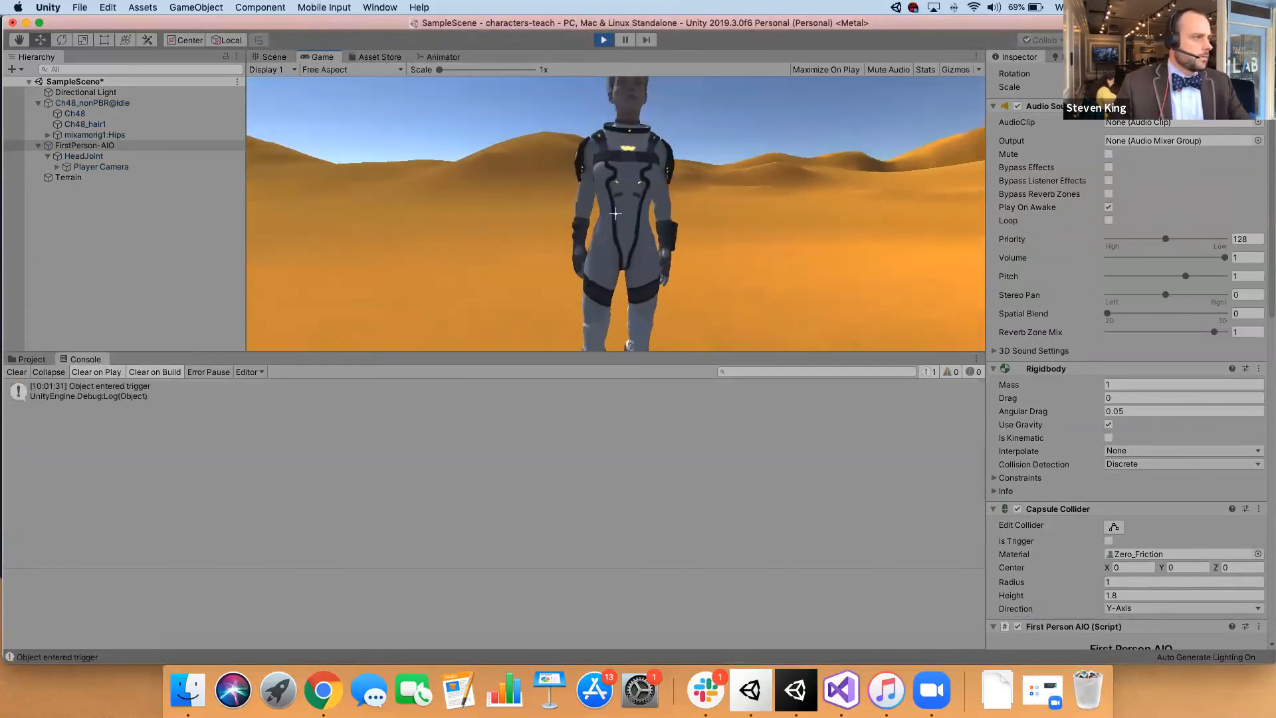
{"action": "key", "text": "s"}
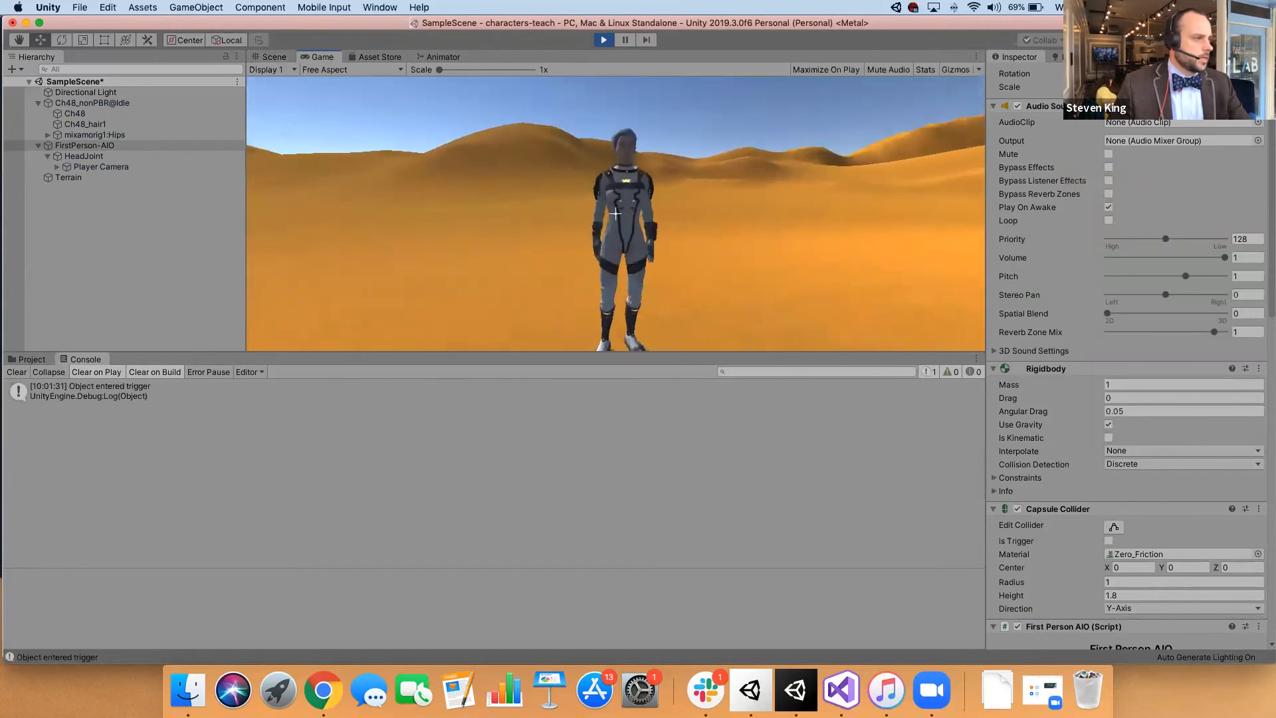
{"action": "key", "text": "s"}
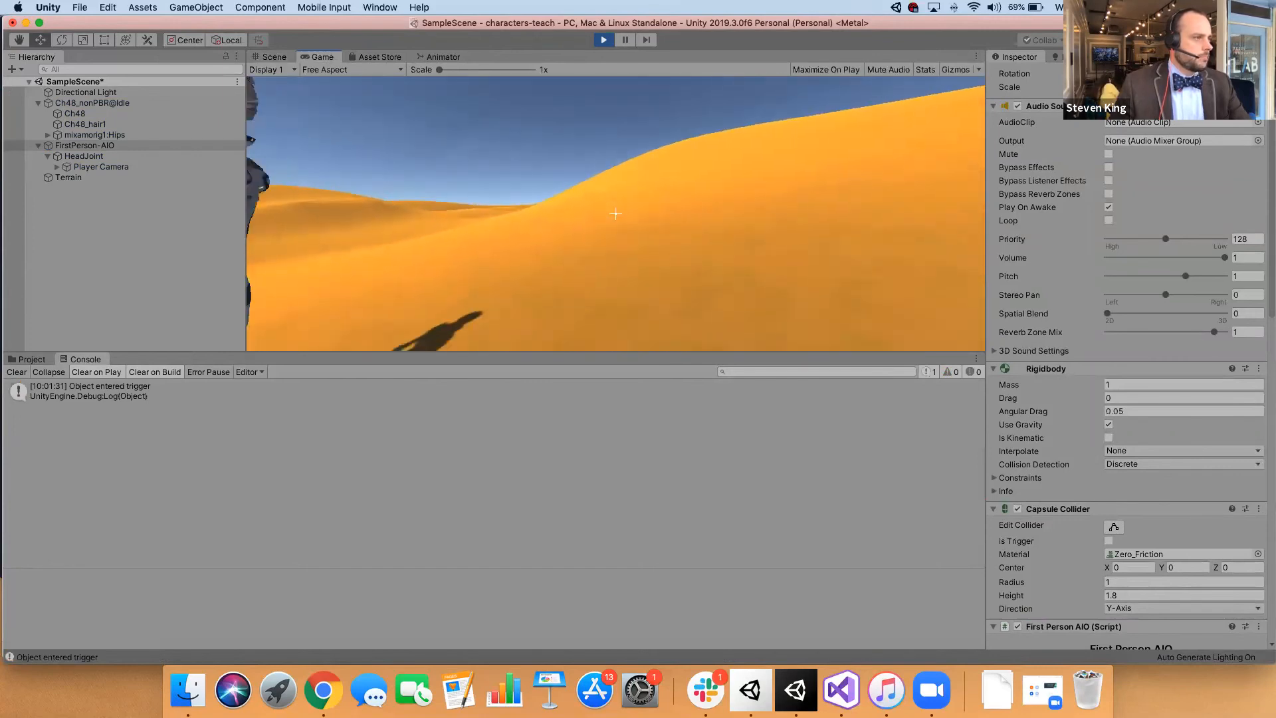
{"action": "key", "text": "s"}
{"action": "key", "text": "w"}
{"action": "key", "text": "s"}
{"action": "key", "text": "w"}
{"action": "key", "text": "s"}
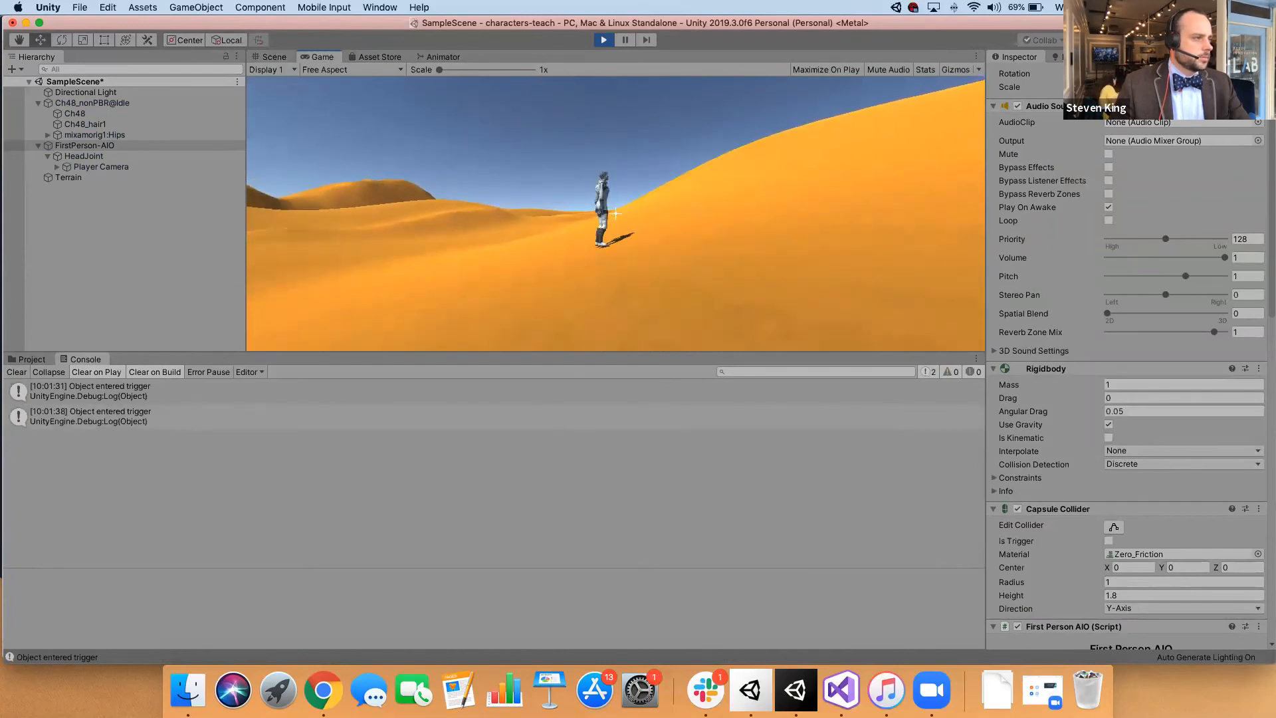
{"action": "key", "text": "w"}
{"action": "key", "text": "s"}
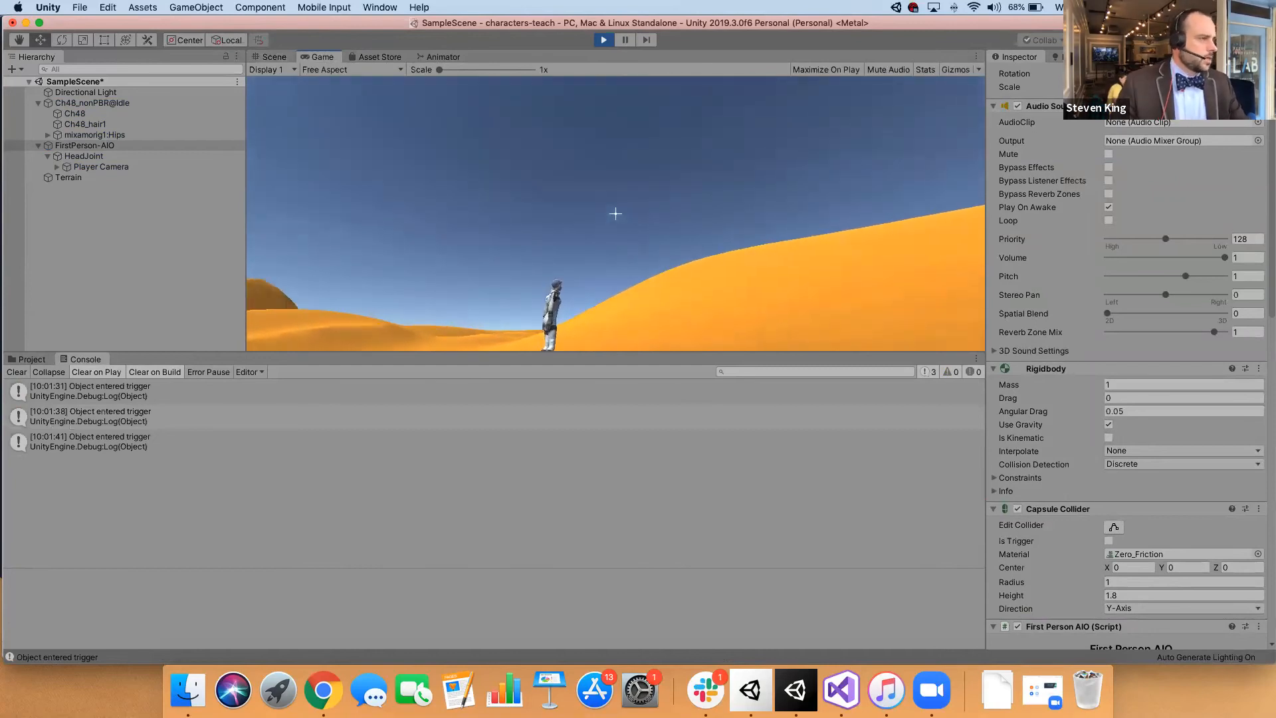
{"action": "key", "text": "Escape"}
{"action": "left_click", "coordinate": [602, 40]}
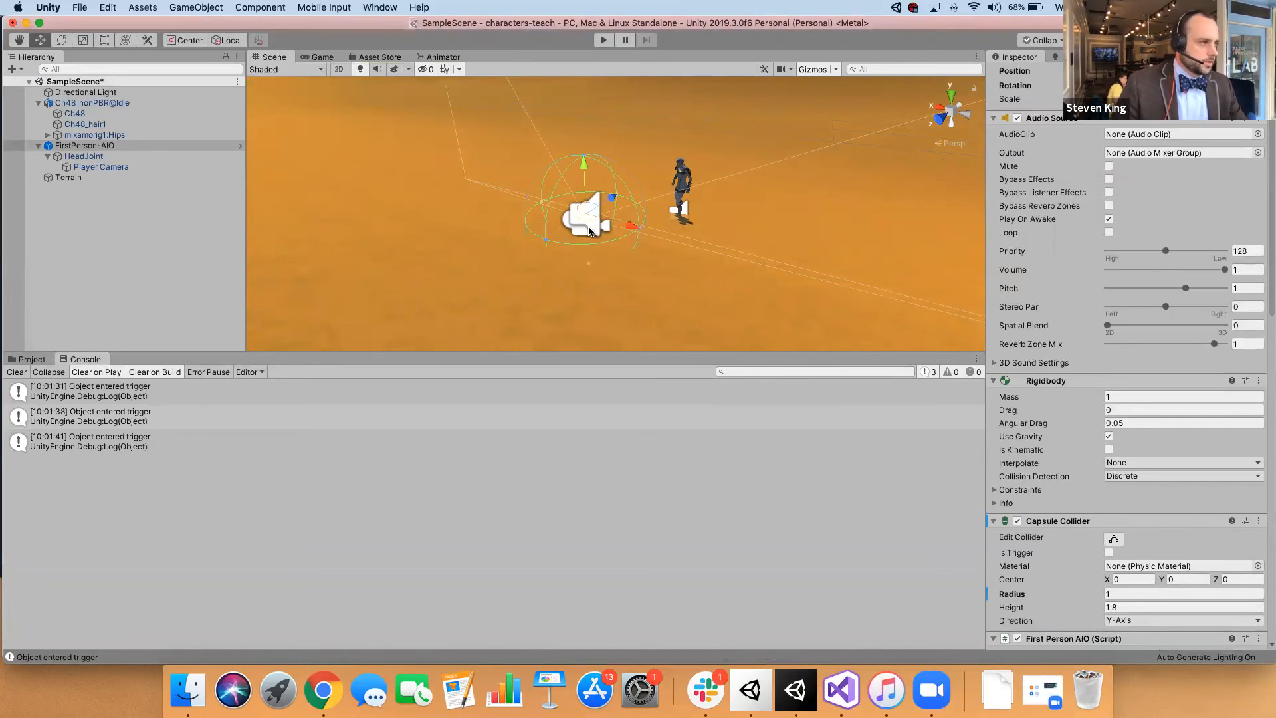
- Switch to Visual Studio and copy the OnTriggerExit(Collider other) function from helloCol.cs into greetingsCol.cs between OnTriggerEnter and Update
{"action": "key", "text": "super+Tab"}
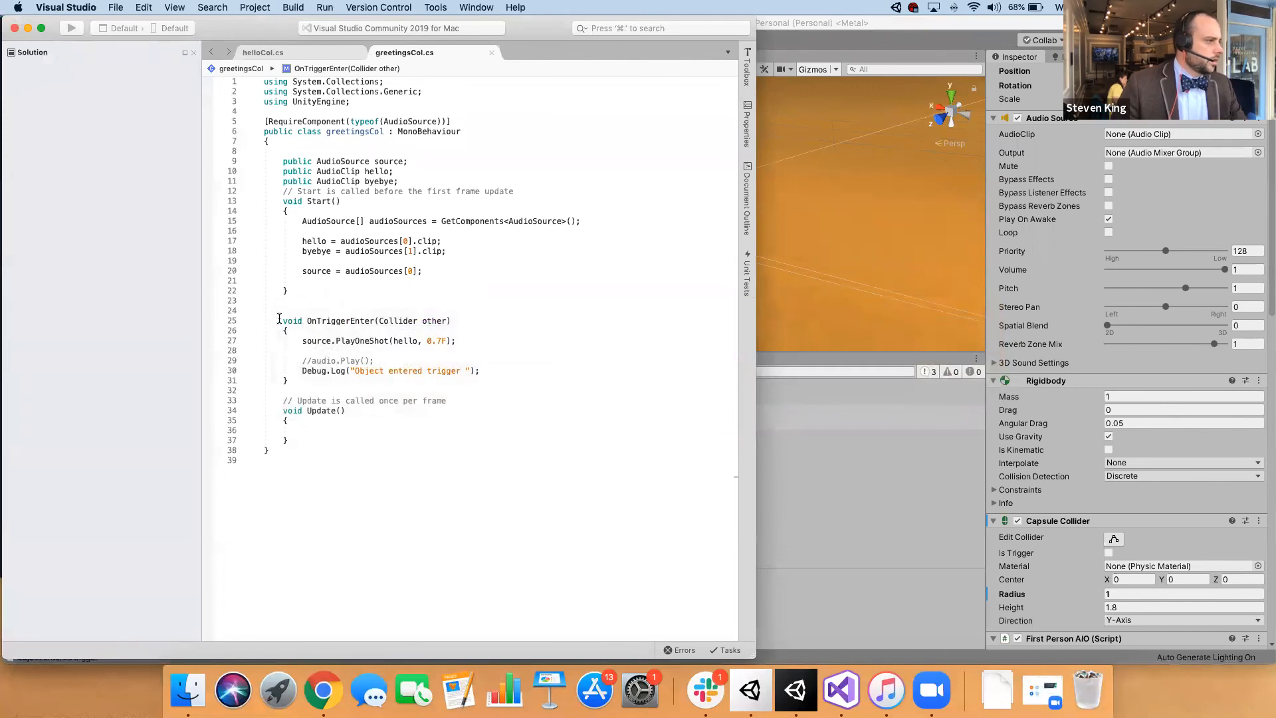
{"action": "left_click_drag", "start_coordinate": [279, 322], "coordinate": [478, 321]}
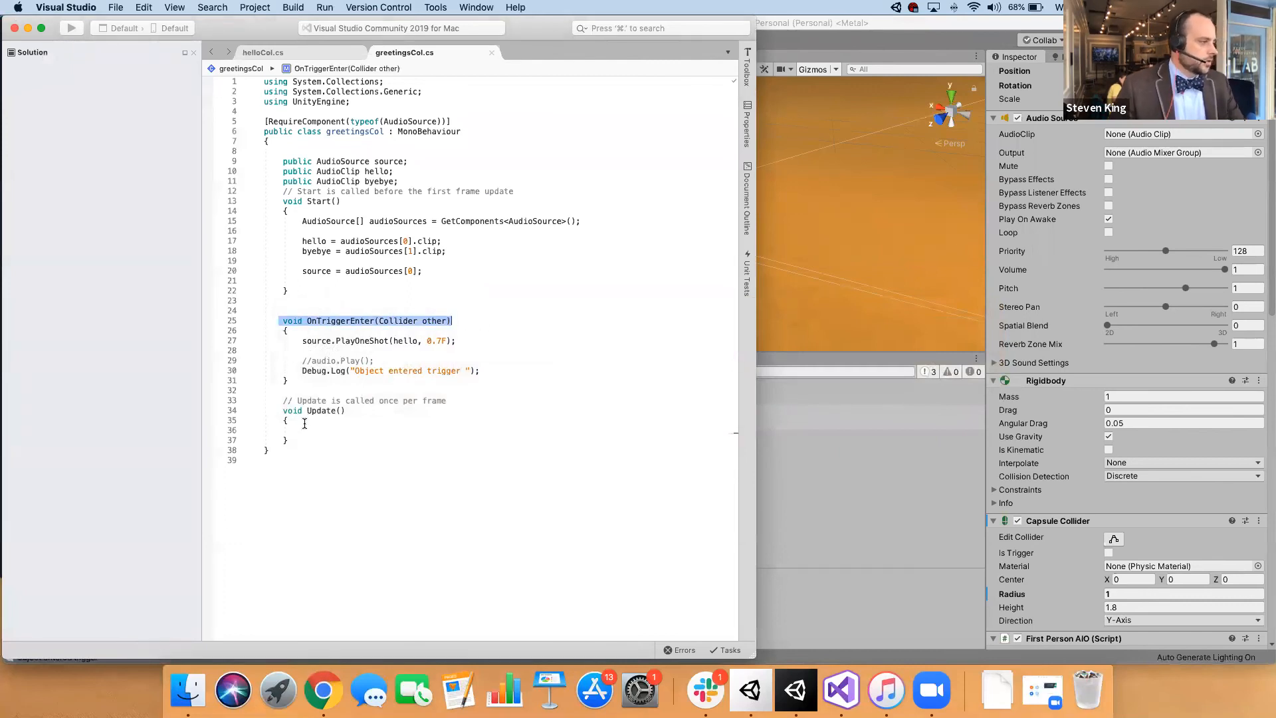
{"action": "left_click", "coordinate": [290, 381]}
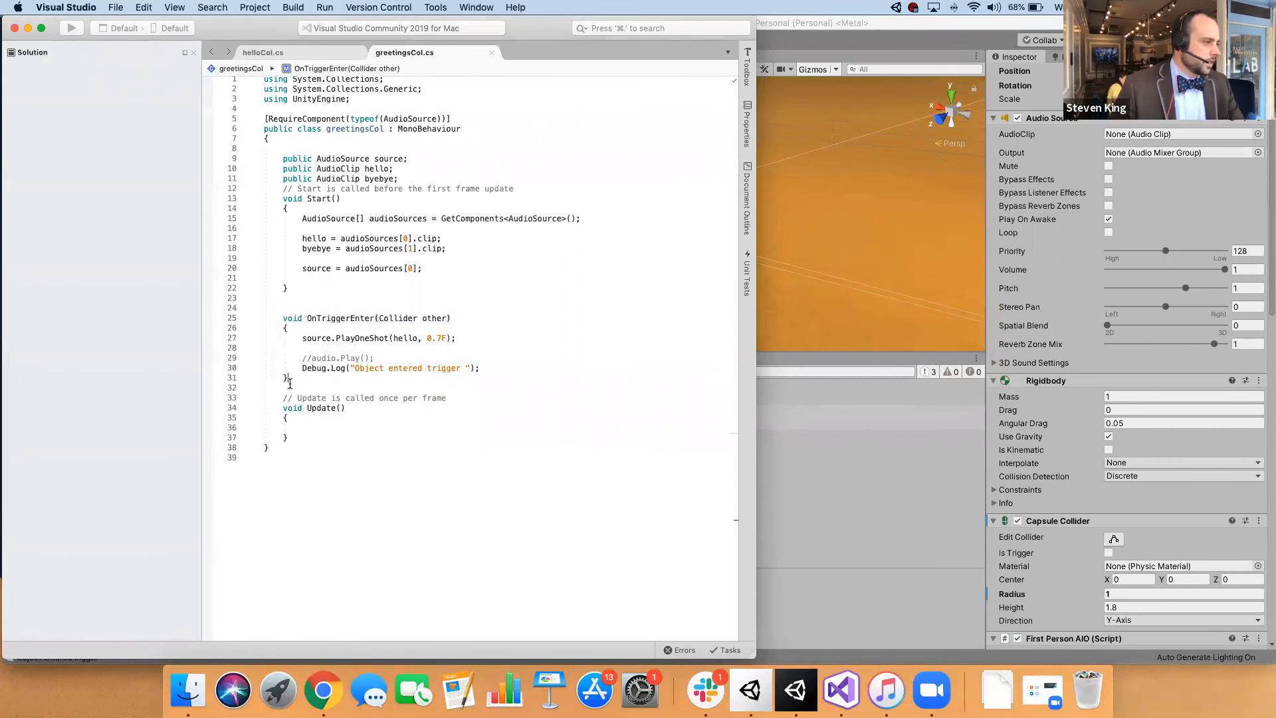
{"action": "key", "text": "Return"}
{"action": "key", "text": "Return"}
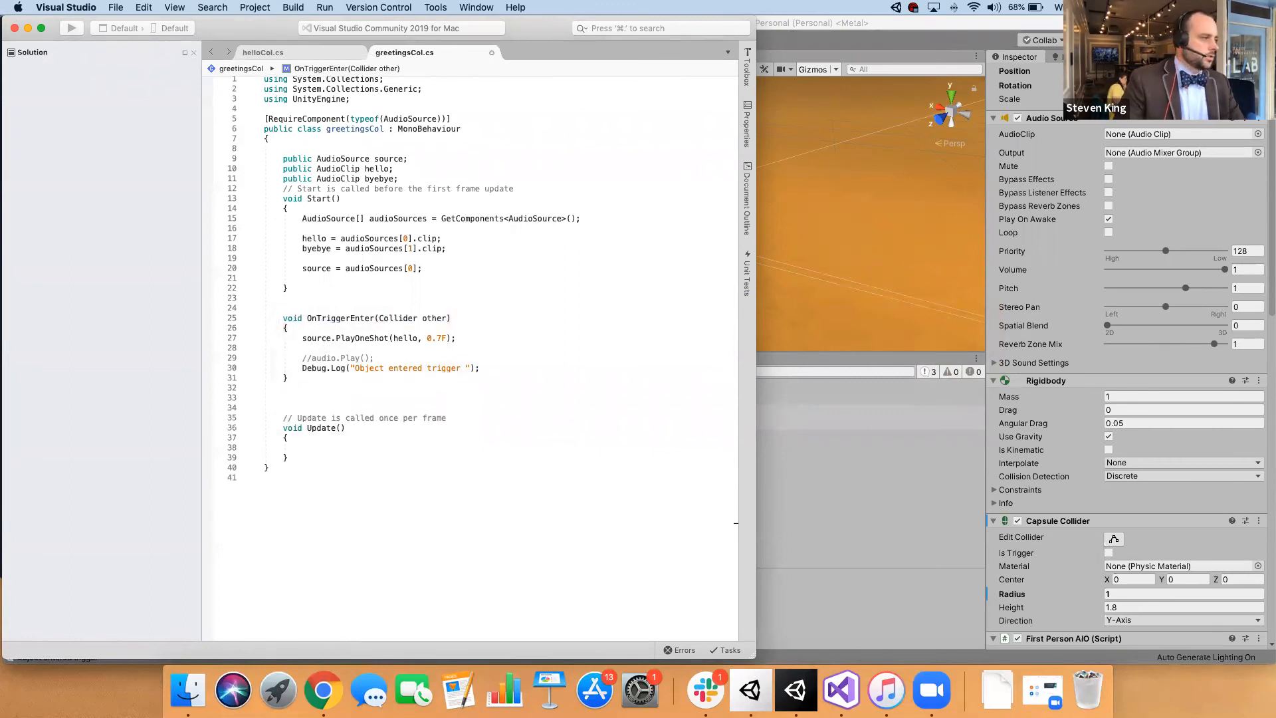
{"action": "left_click", "coordinate": [271, 56]}
{"action": "left_click", "coordinate": [317, 350]}
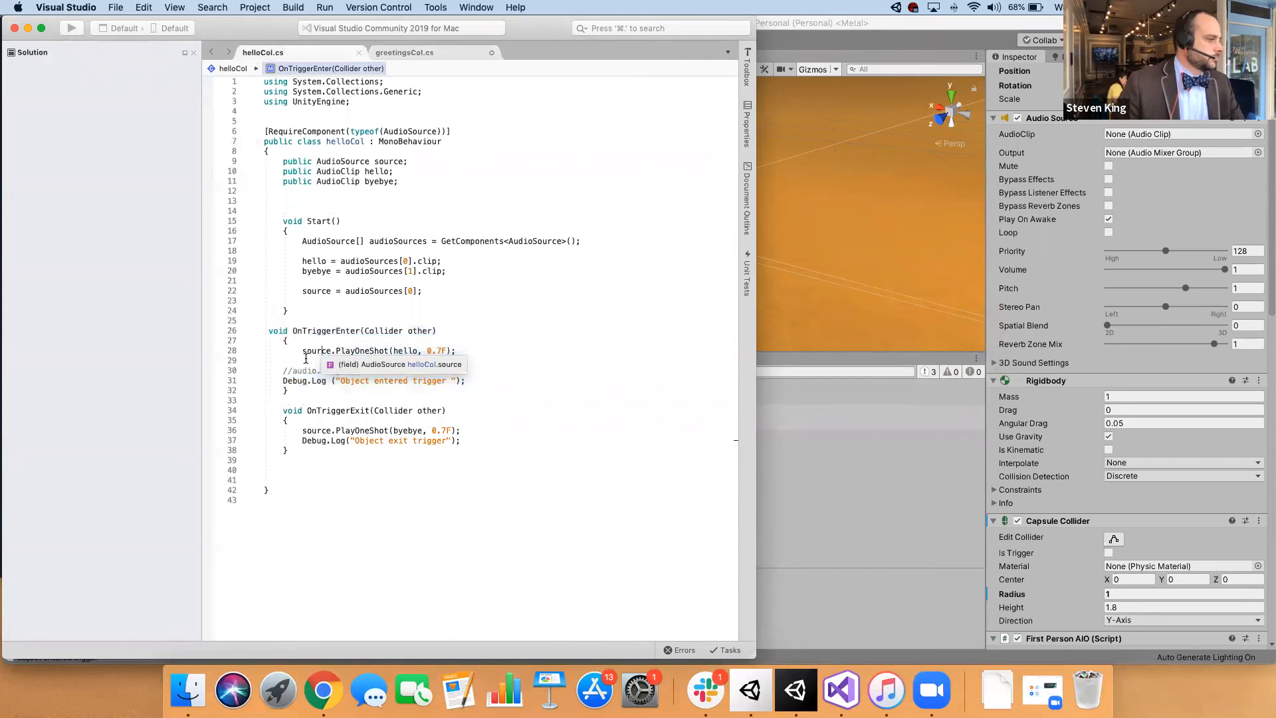
{"action": "left_click_drag", "start_coordinate": [279, 412], "coordinate": [321, 451]}
{"action": "key", "text": "super+c"}
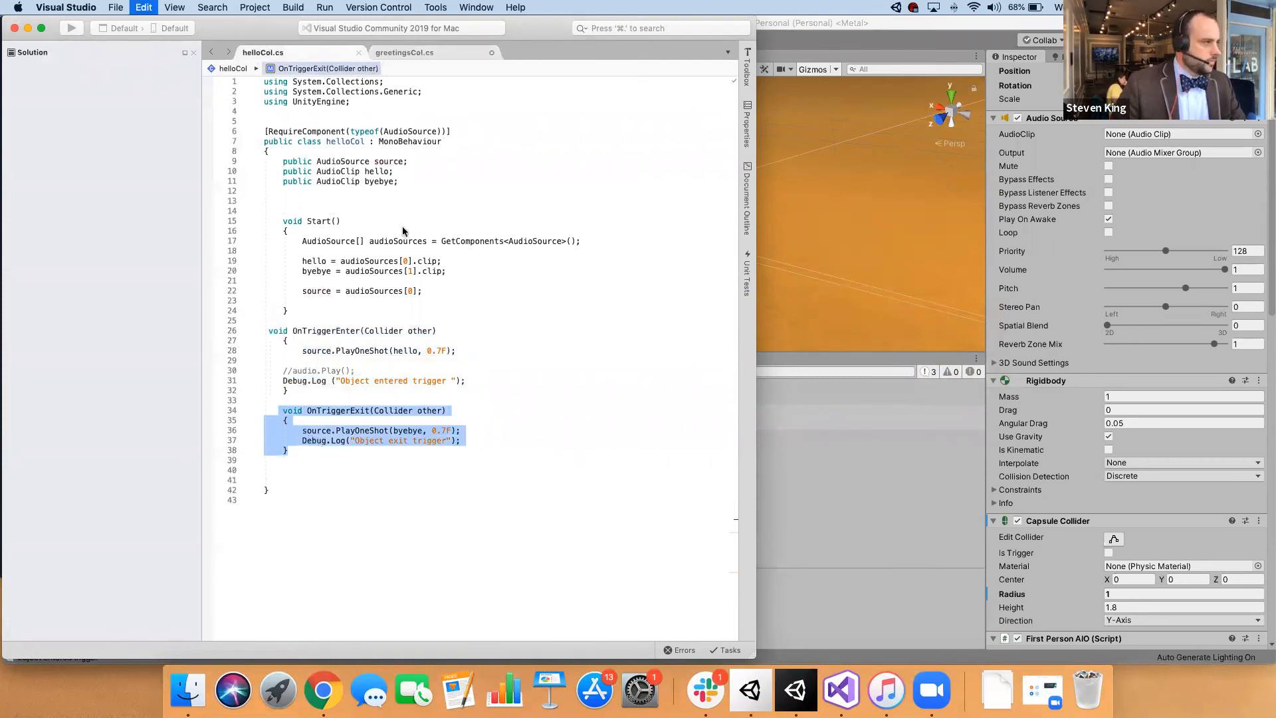
{"action": "left_click", "coordinate": [395, 56]}
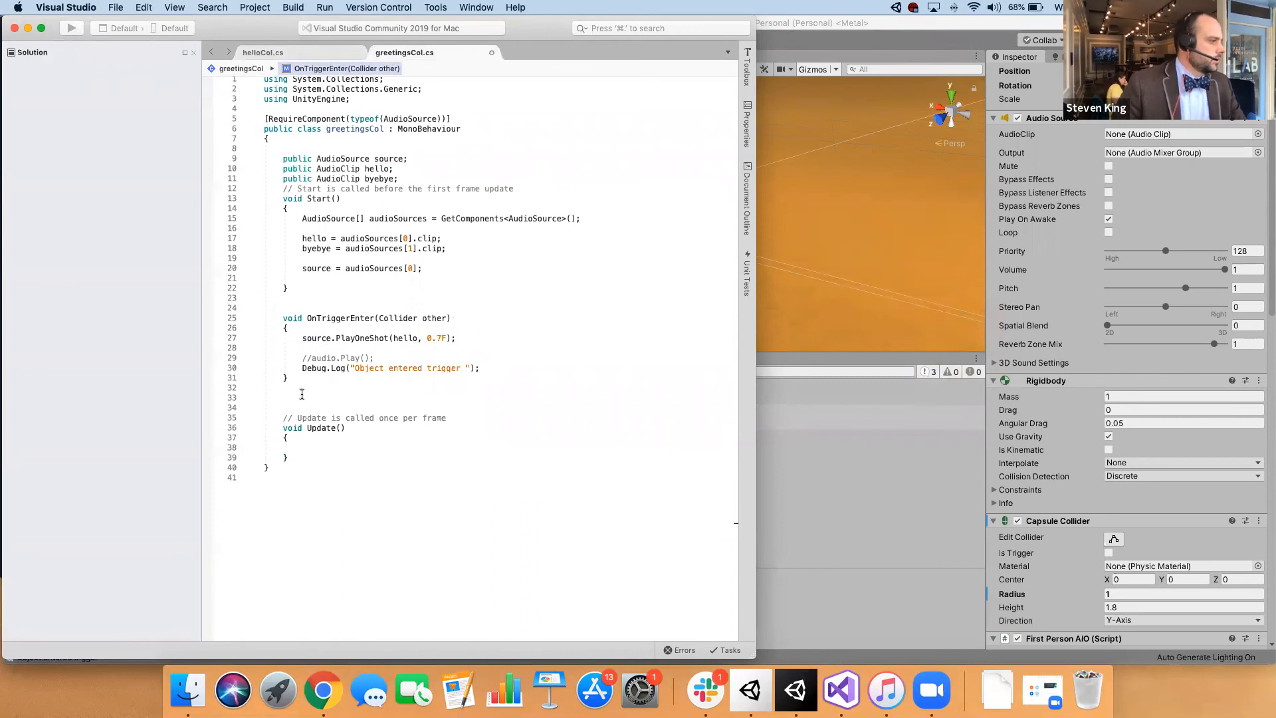
{"action": "key", "text": "super+v"}
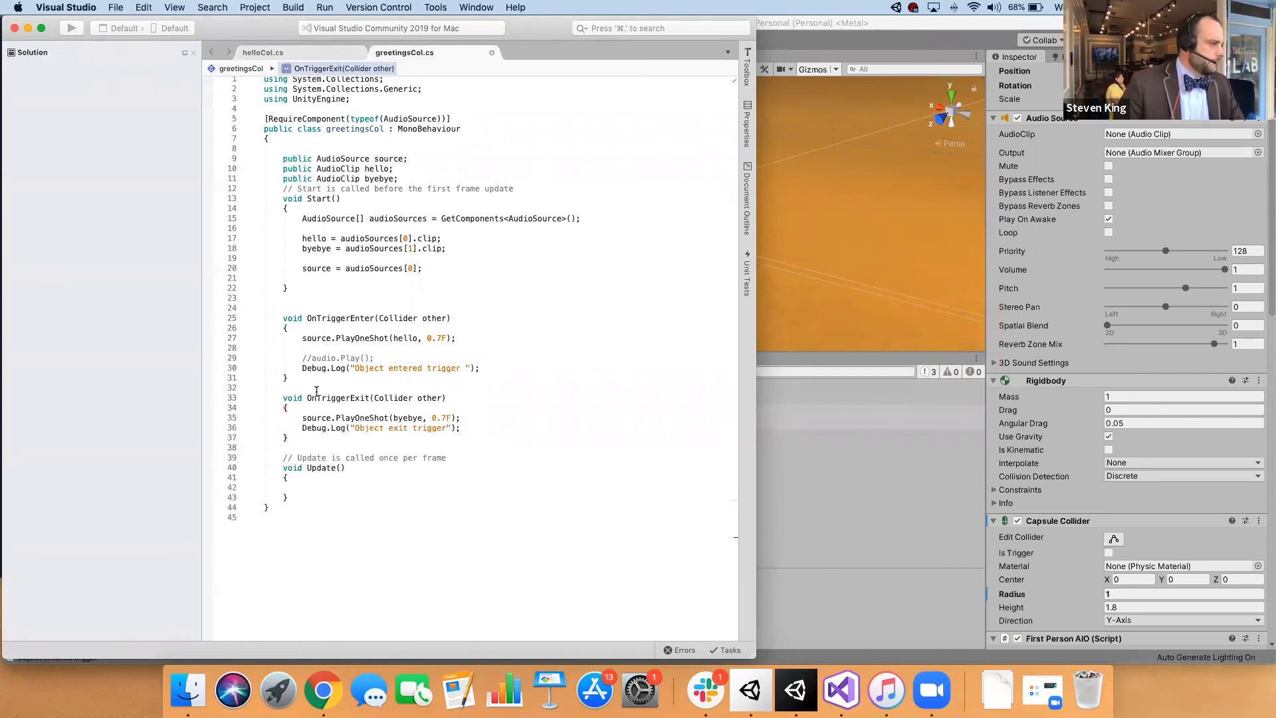
- Examine the OnTriggerExit function's byebye clip argument and the message text in its Debug.Log call
{"action": "left_click", "coordinate": [304, 398]}
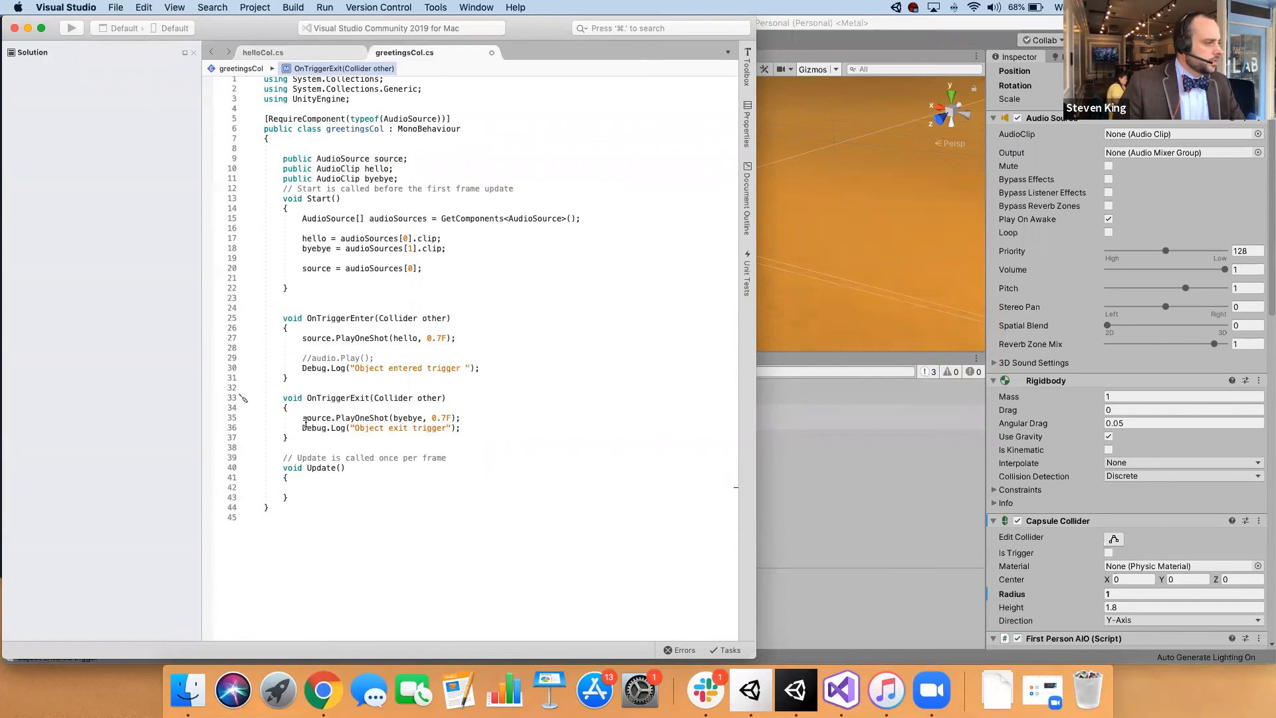
{"action": "double_click", "coordinate": [396, 419]}
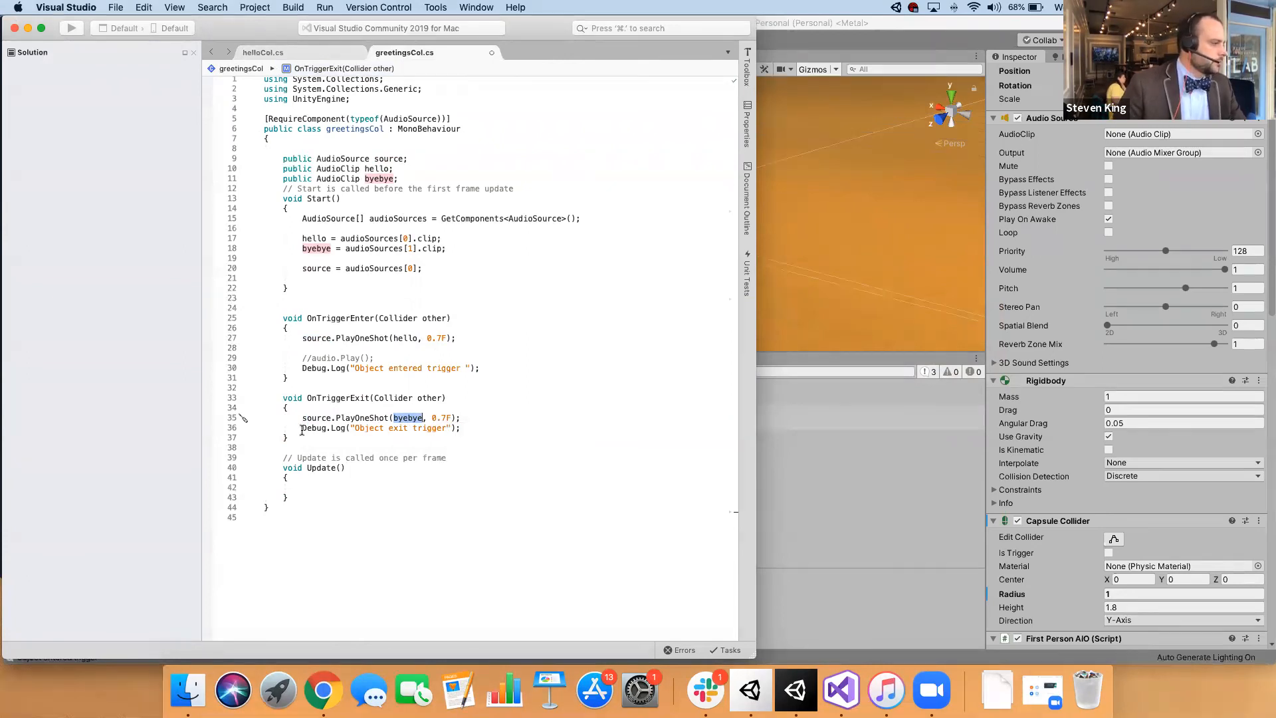
{"action": "left_click_drag", "start_coordinate": [298, 427], "coordinate": [463, 420]}
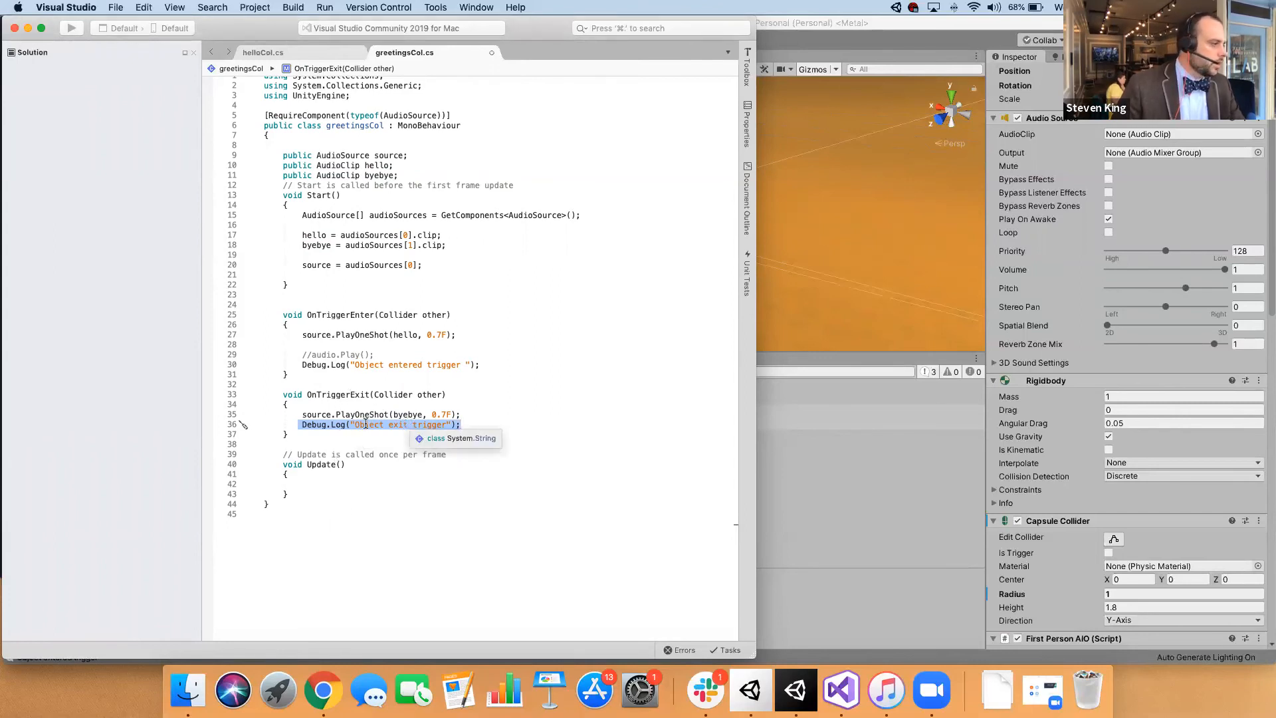
{"action": "left_click", "coordinate": [331, 425]}
{"action": "left_click_drag", "start_coordinate": [355, 425], "coordinate": [448, 424]}
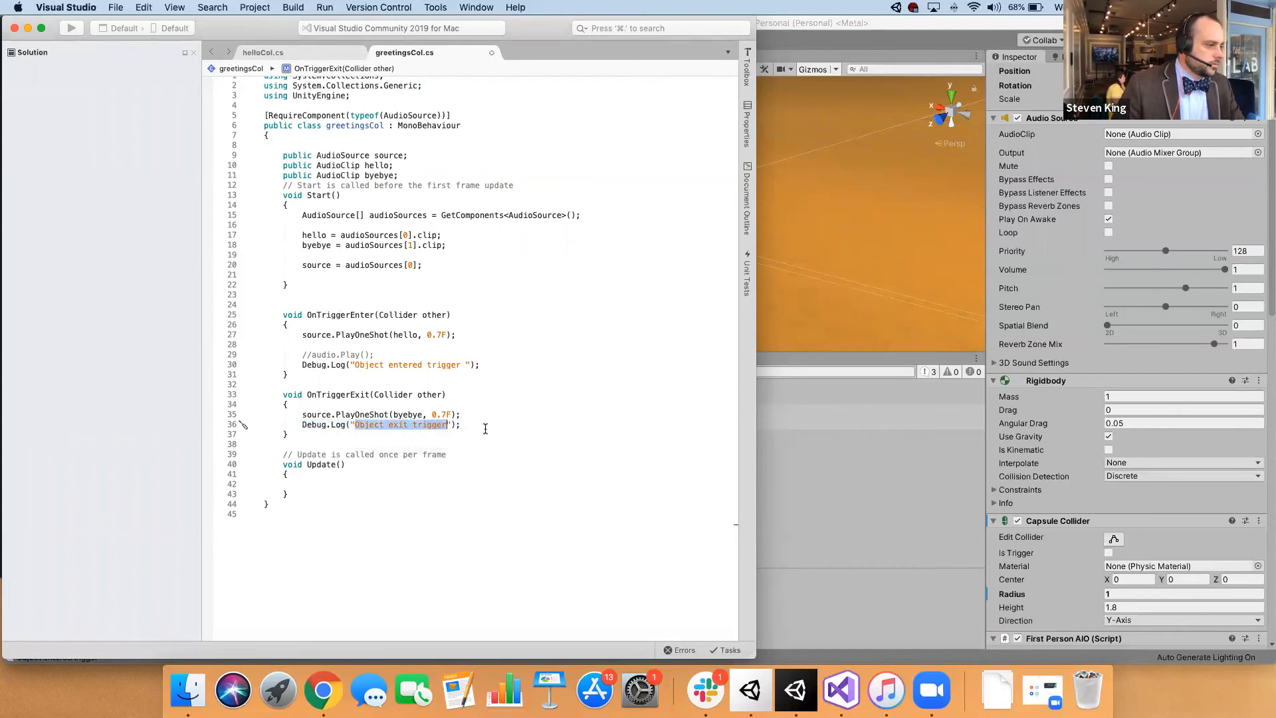
{"action": "left_click", "coordinate": [369, 404]}
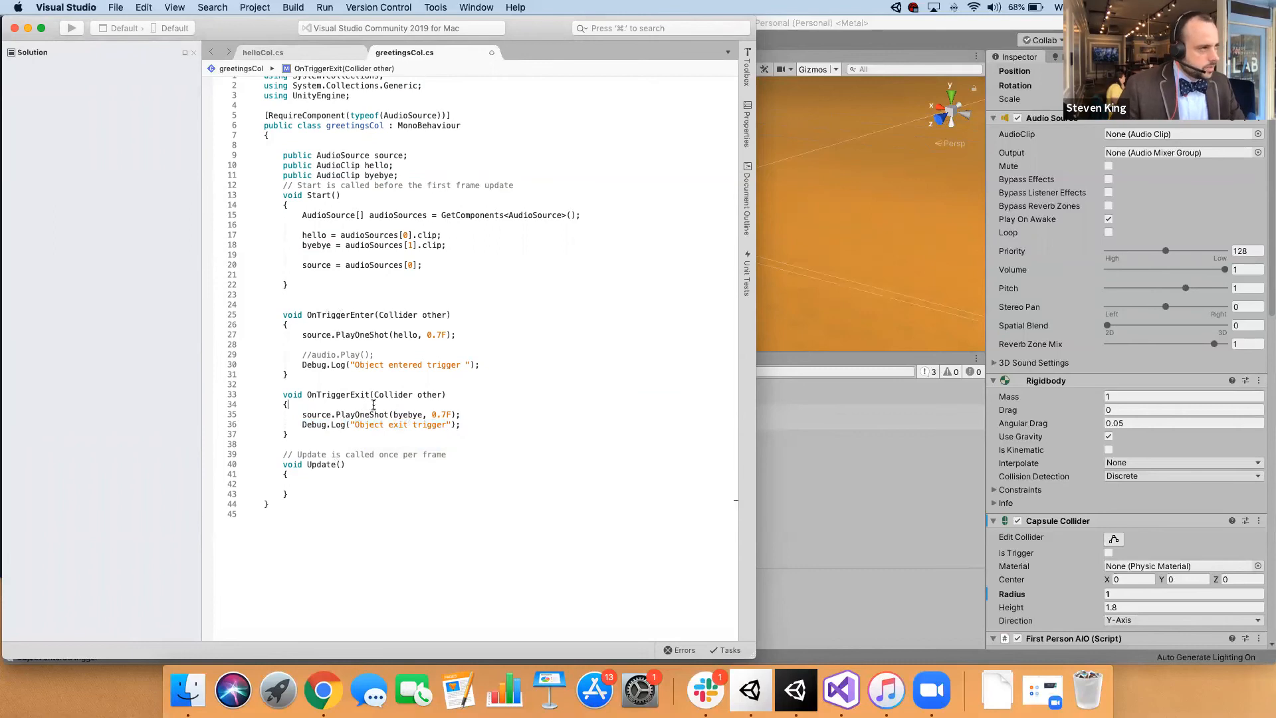
- Switch to Unity, clear the Console, and play-test walking the player repeatedly into and out of the Ch48 character's trigger zone
{"action": "left_click", "coordinate": [800, 22]}
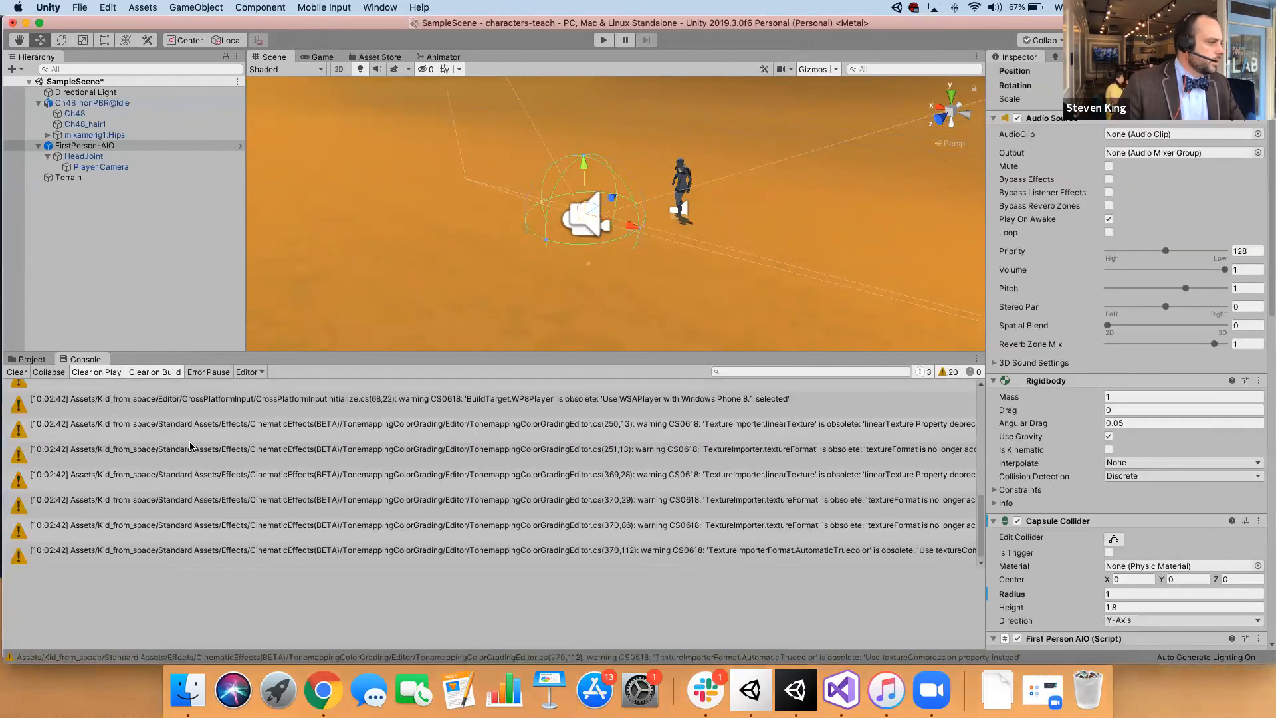
{"action": "left_click", "coordinate": [16, 371]}
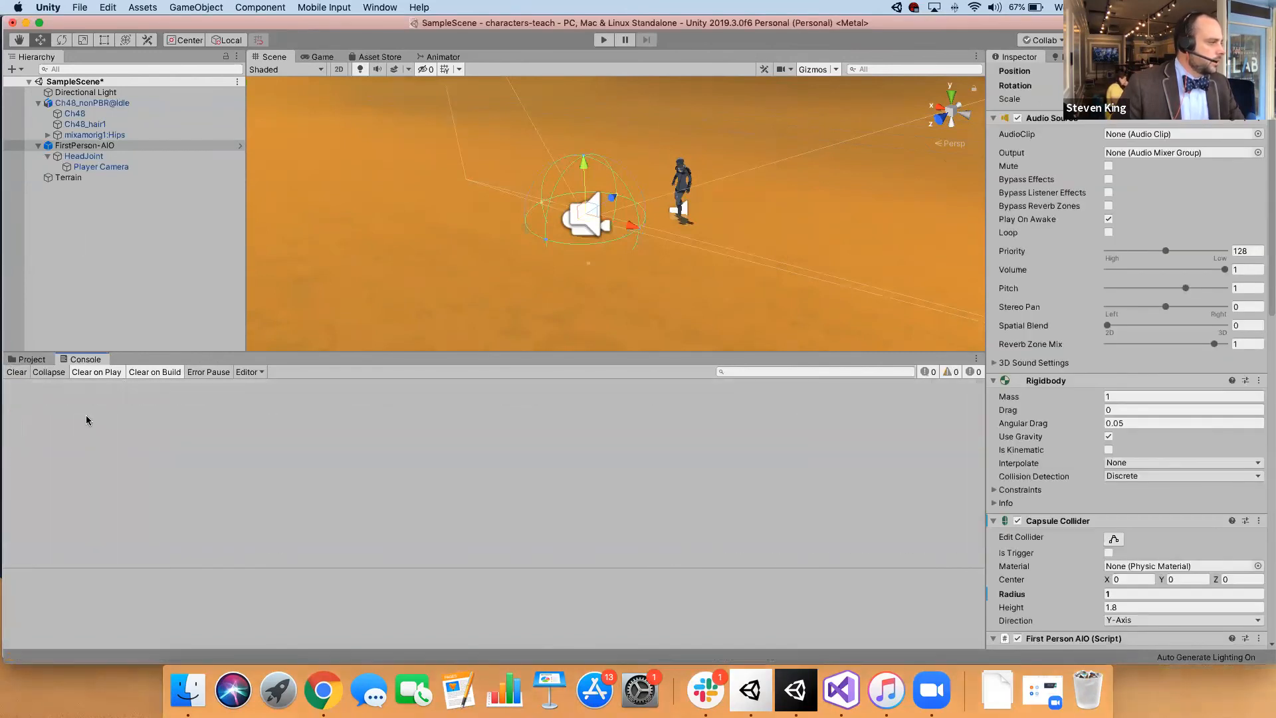
{"action": "left_click", "coordinate": [604, 39]}
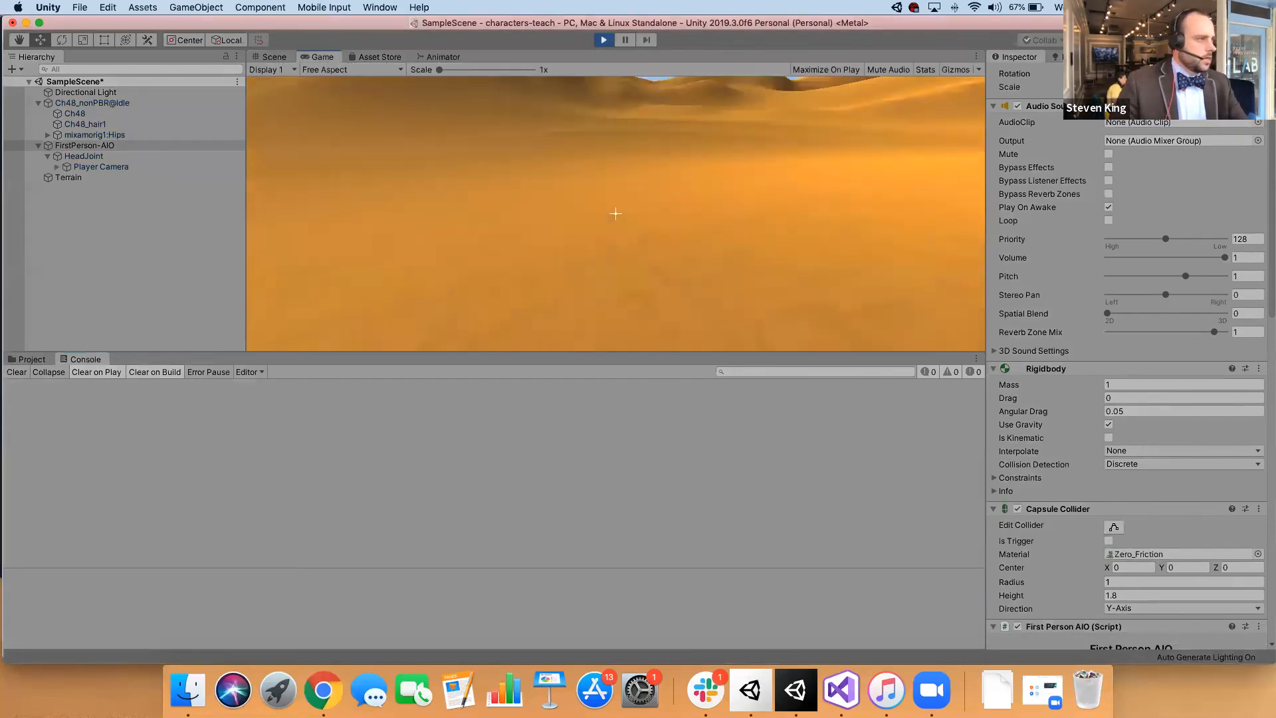
{"action": "key", "text": "w"}
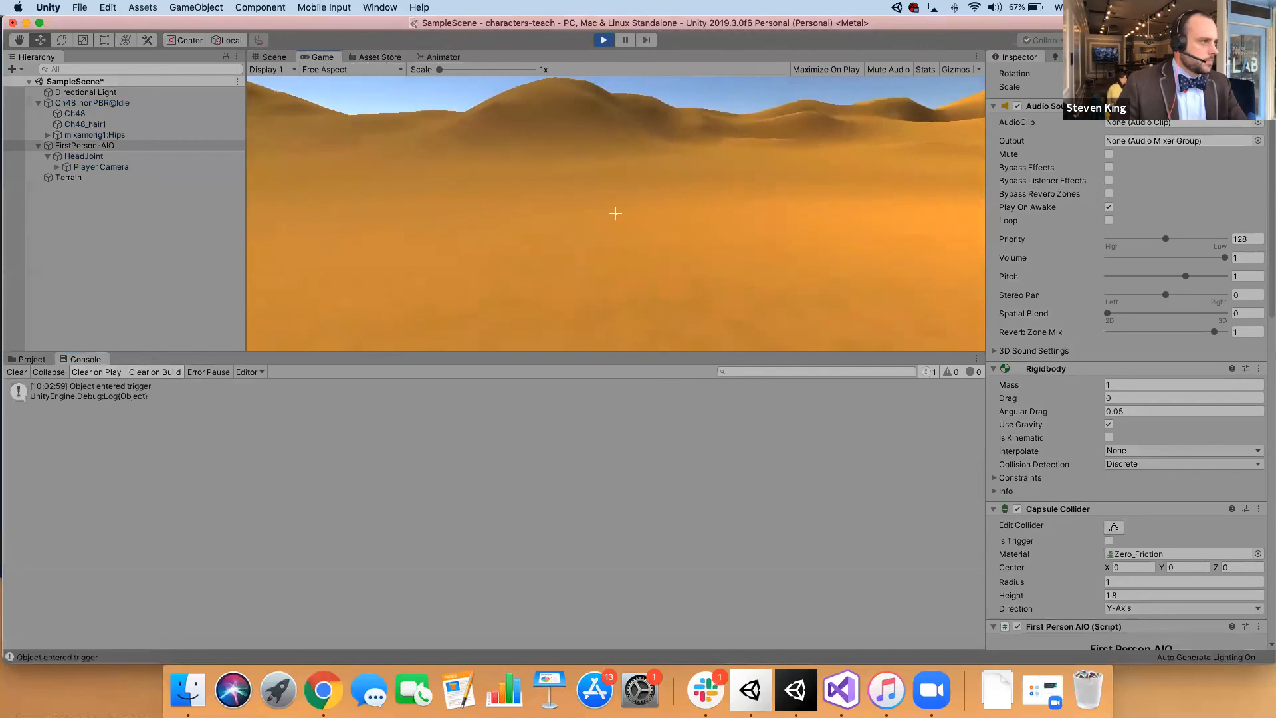
{"action": "key", "text": "s"}
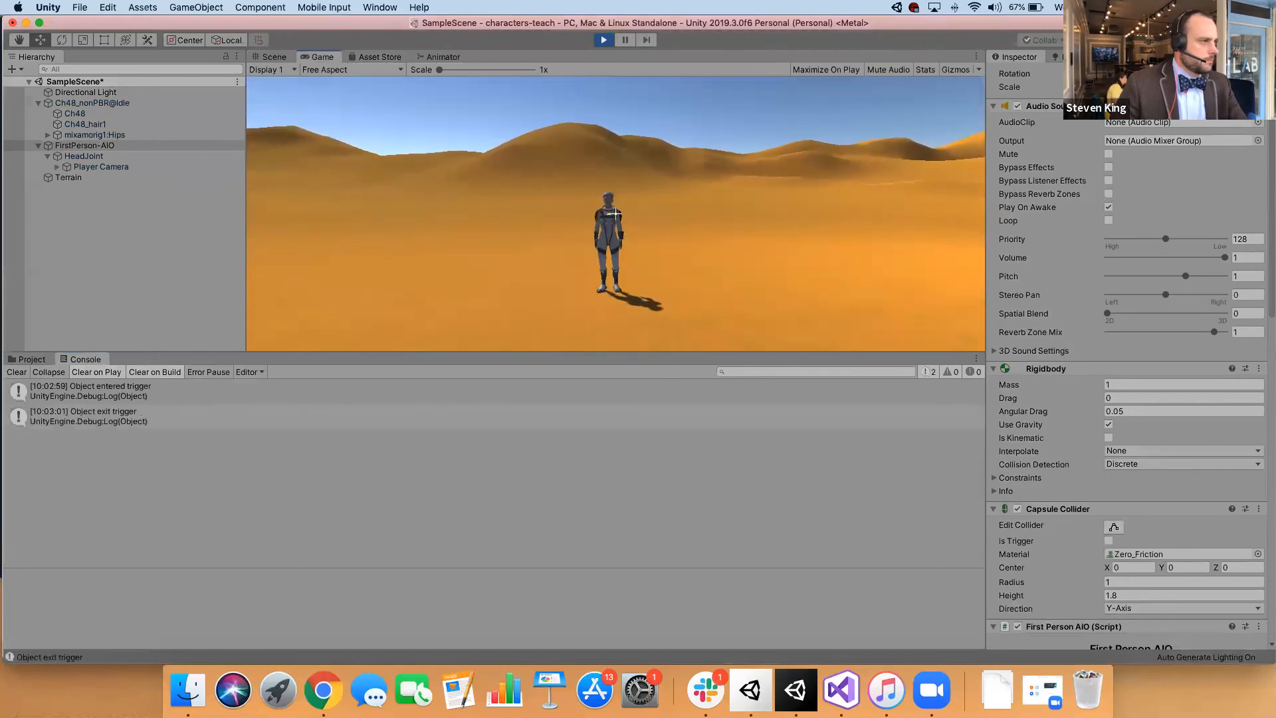
{"action": "key", "text": "w"}
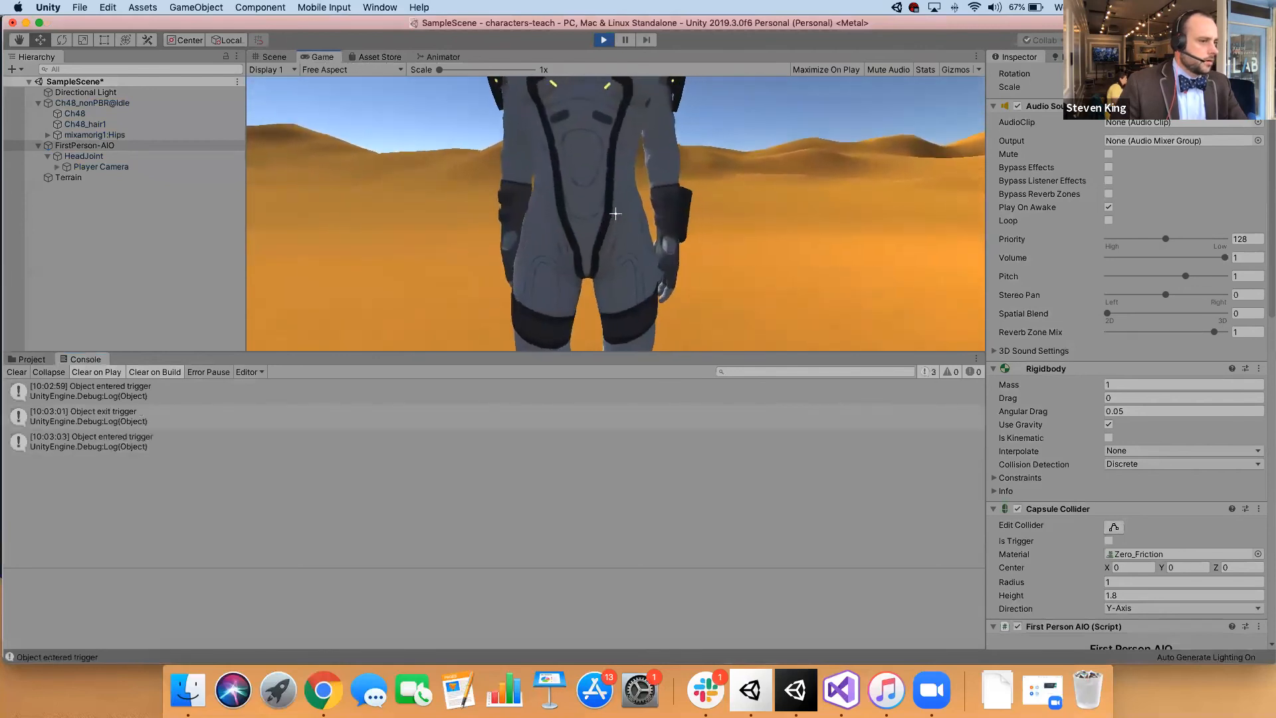
{"action": "key", "text": "w"}
{"action": "key", "text": "w"}
{"action": "key", "text": "s"}
{"action": "key", "text": "w"}
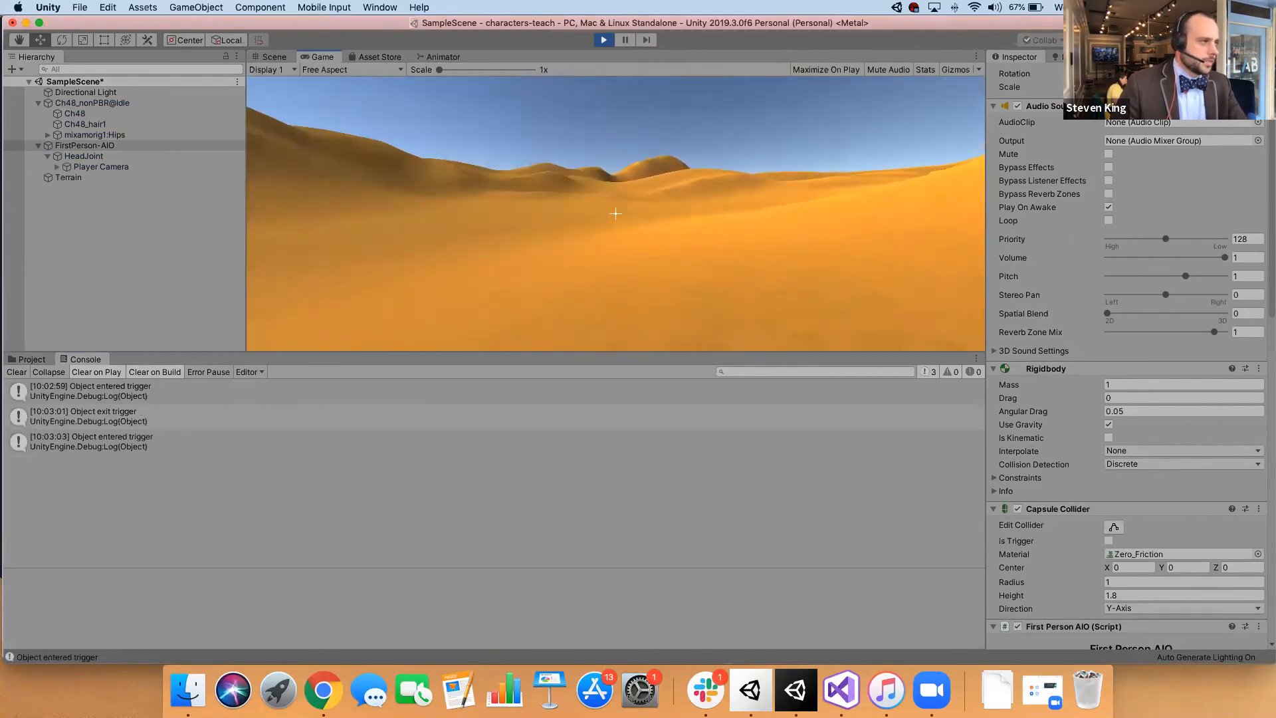
{"action": "key", "text": "s"}
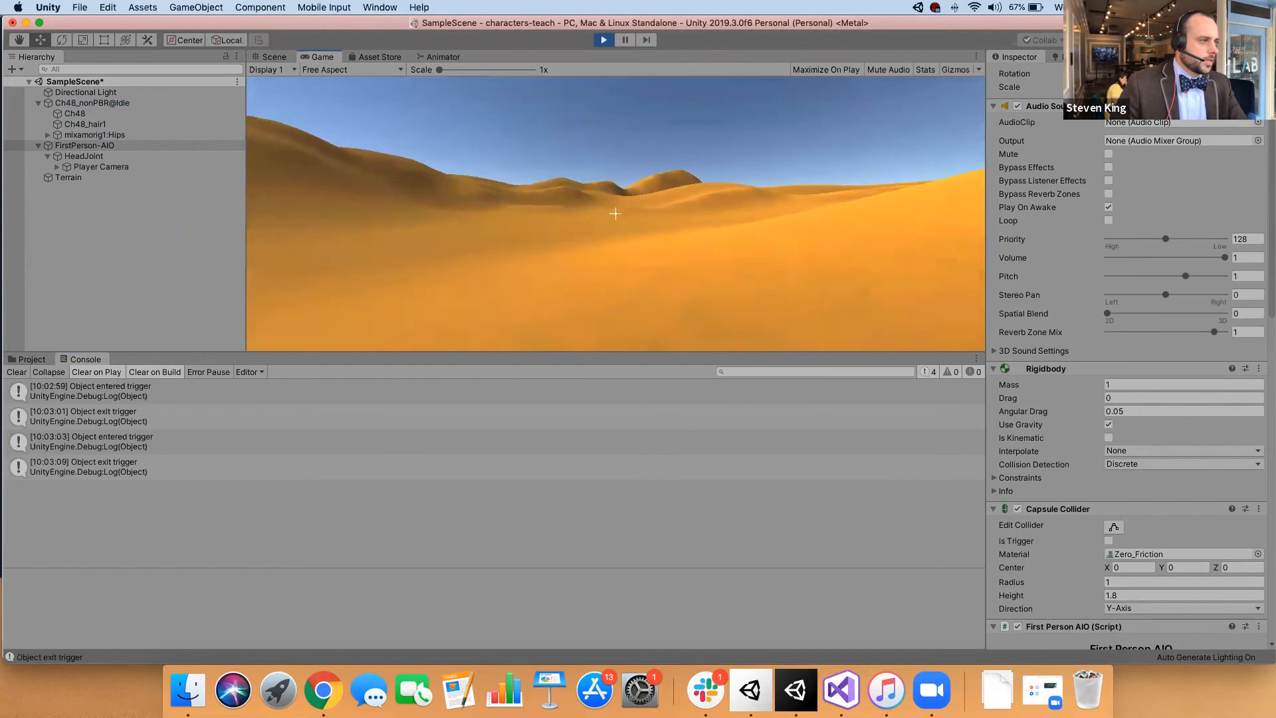
{"action": "key", "text": "w"}
{"action": "key", "text": "s"}
{"action": "key", "text": "w"}
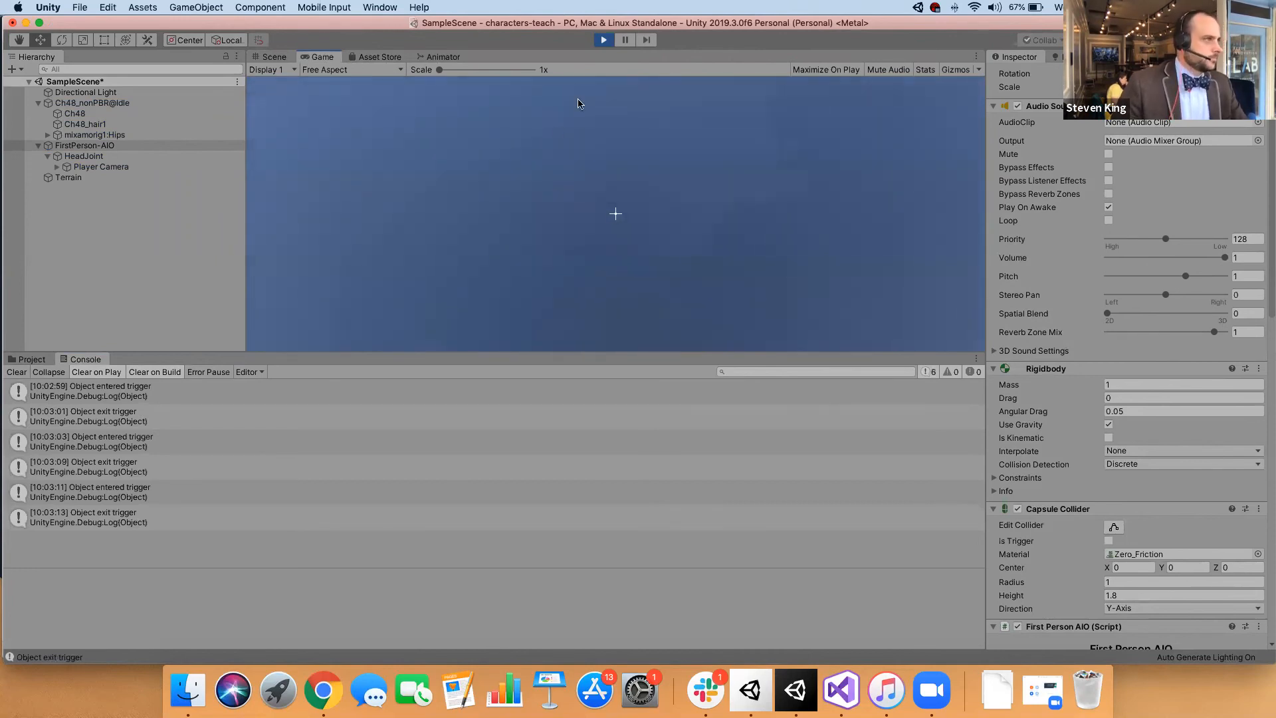
{"action": "left_click", "coordinate": [625, 39]}
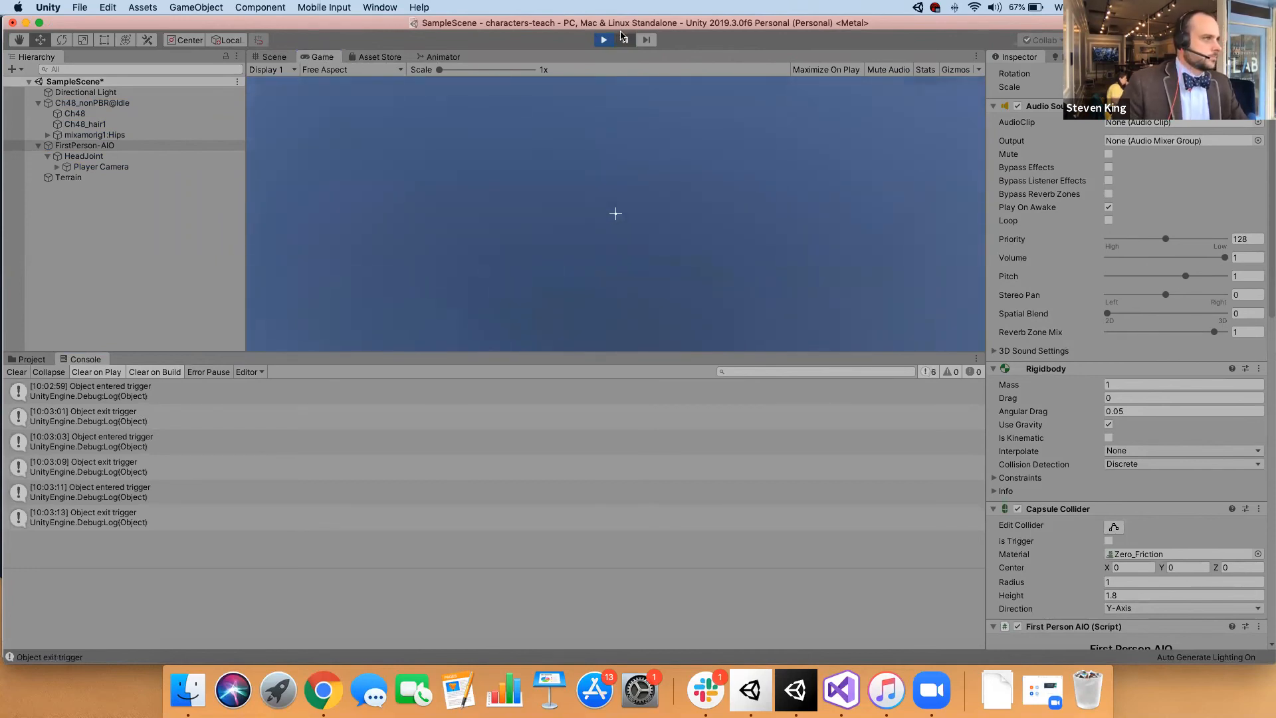
{"action": "key", "text": "super+1"}
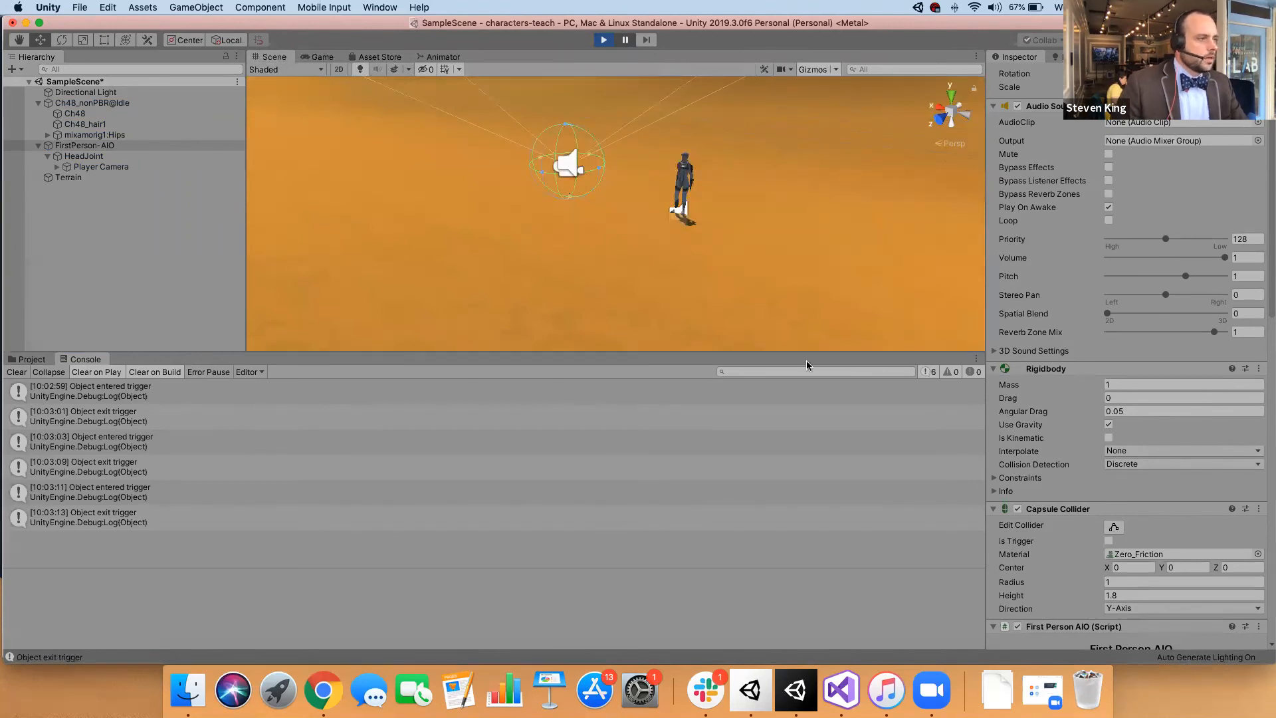
- Switch to Visual Studio and check which audioSources indices the Start function assigns to hello, byebye and source
{"action": "key", "text": "super+Tab"}
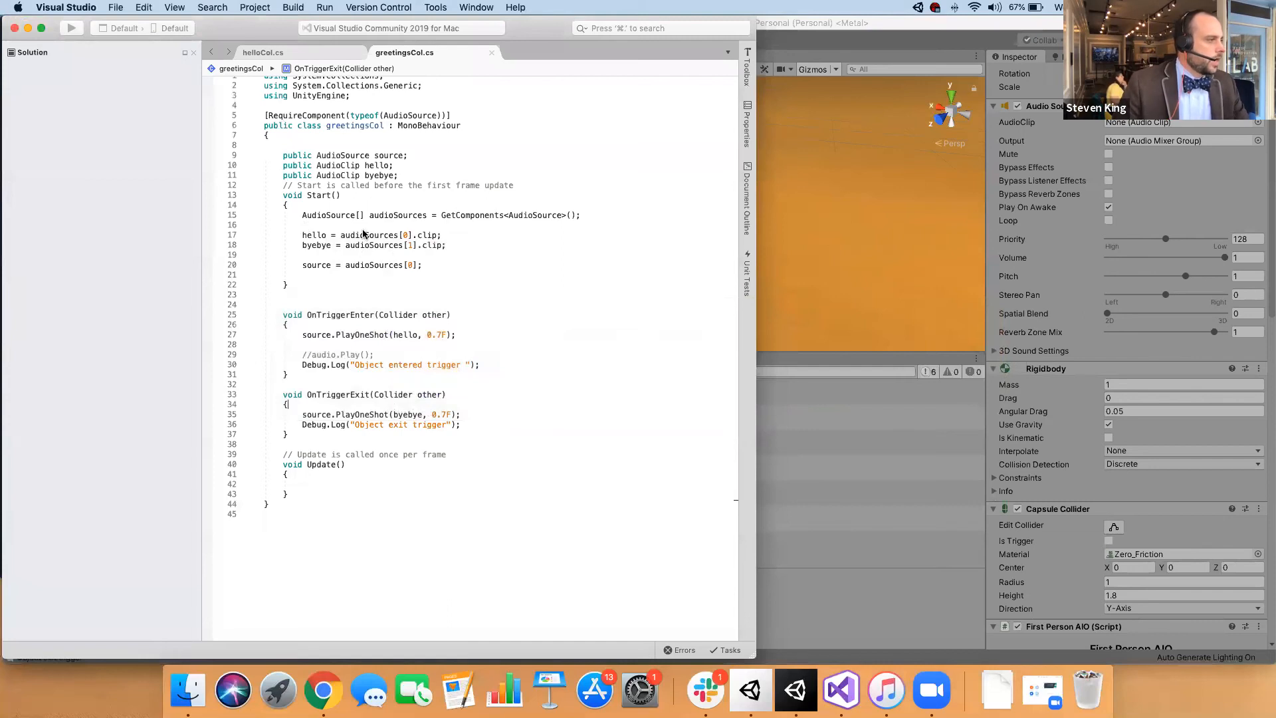
{"action": "left_click", "coordinate": [407, 235]}
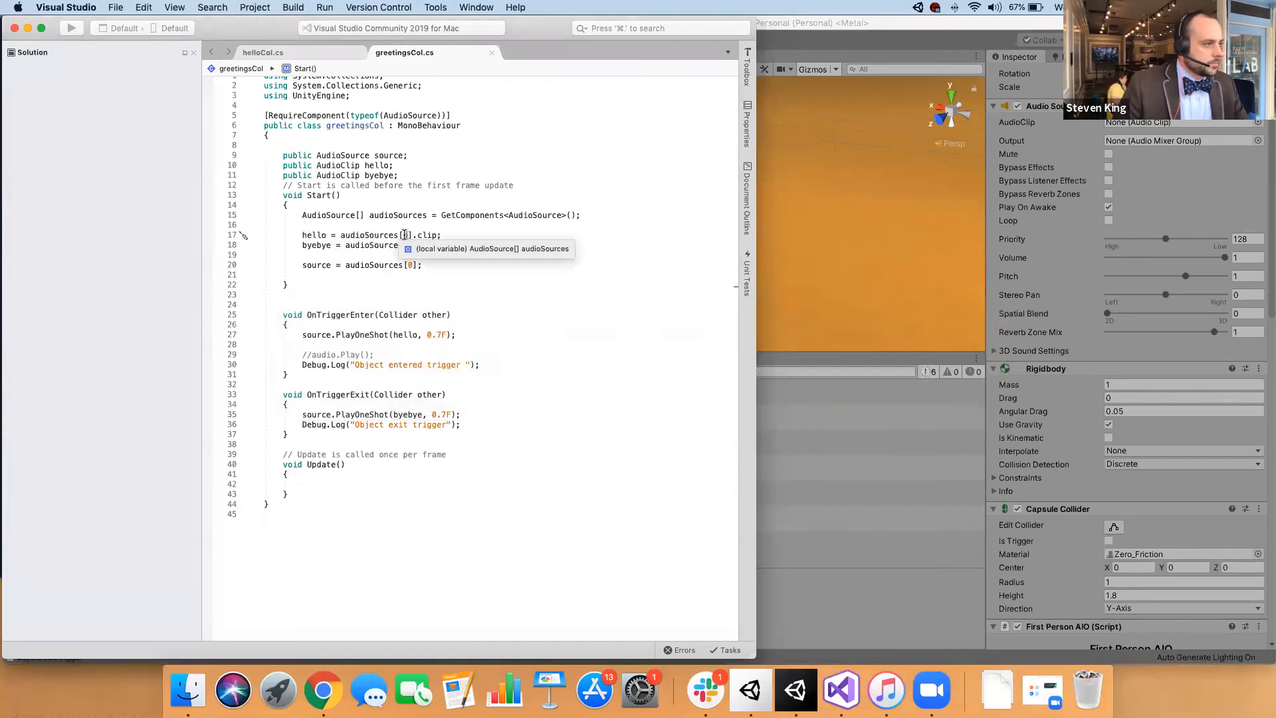
{"action": "left_click", "coordinate": [412, 245]}
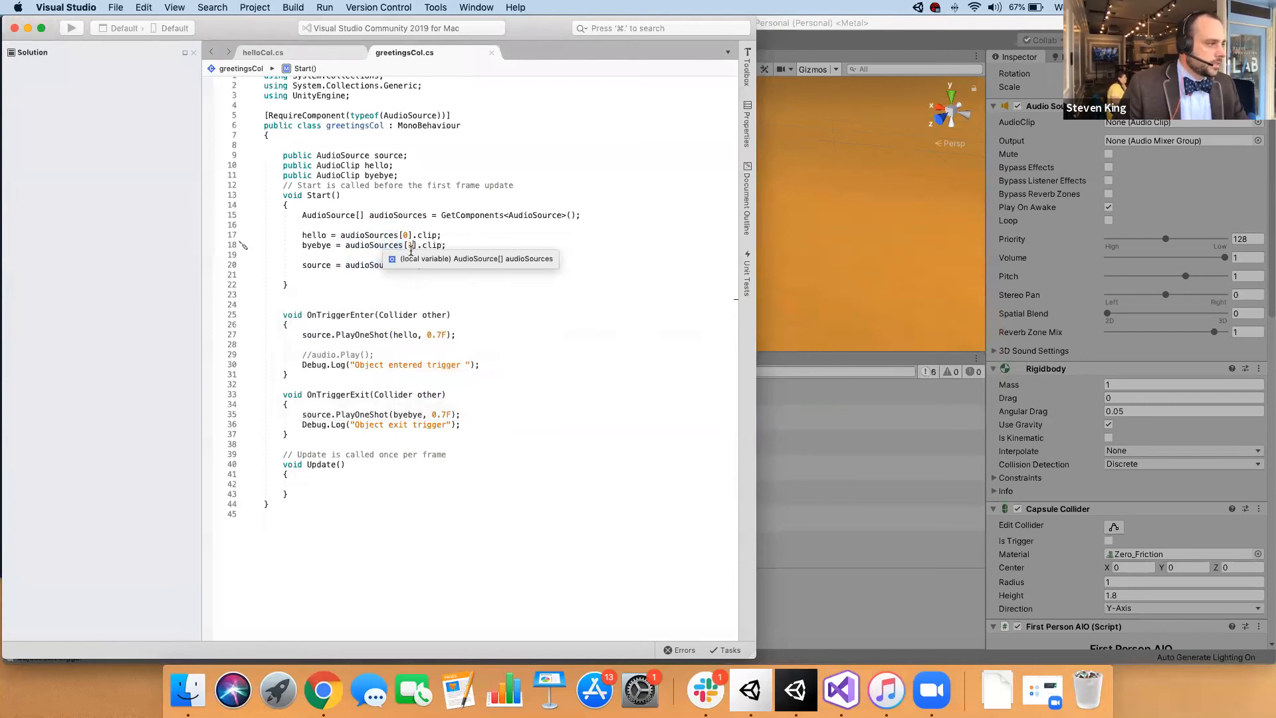
{"action": "left_click", "coordinate": [324, 274]}
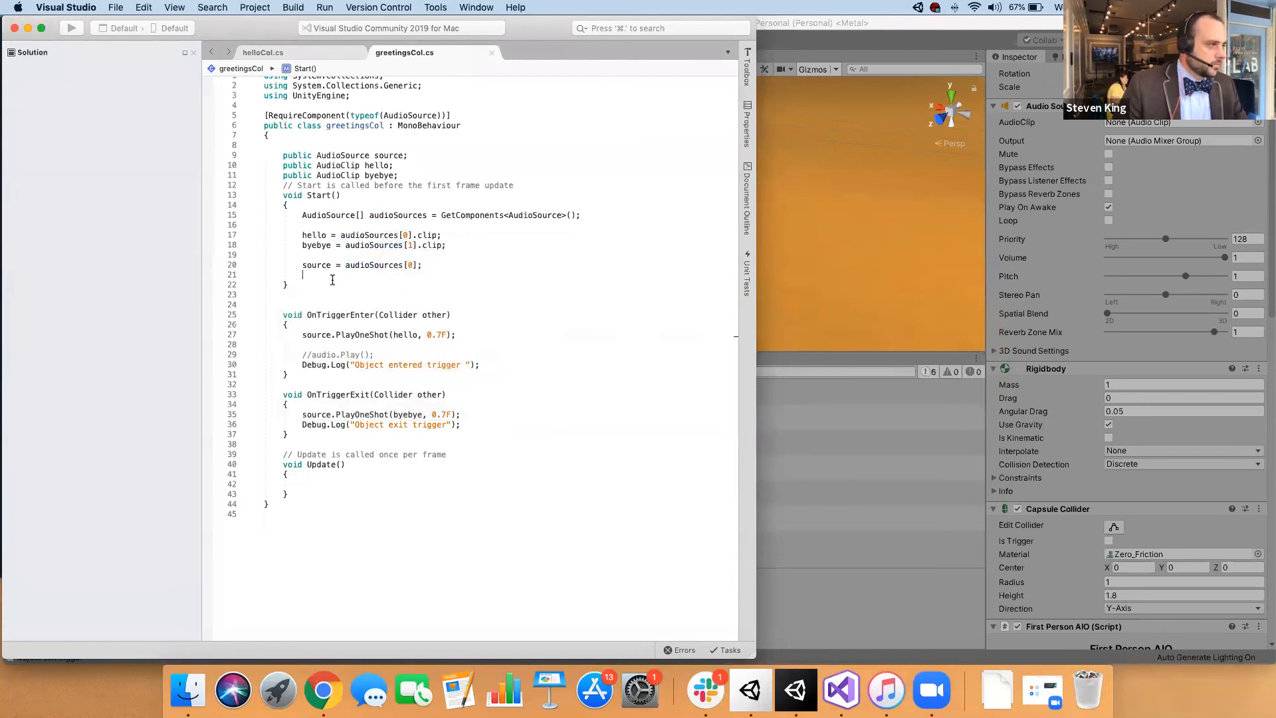
- Switch to Unity and inspect the components of FirstPerson-AIO and the Ch48 mesh for the Audio Sources
{"action": "left_click", "coordinate": [1058, 410]}
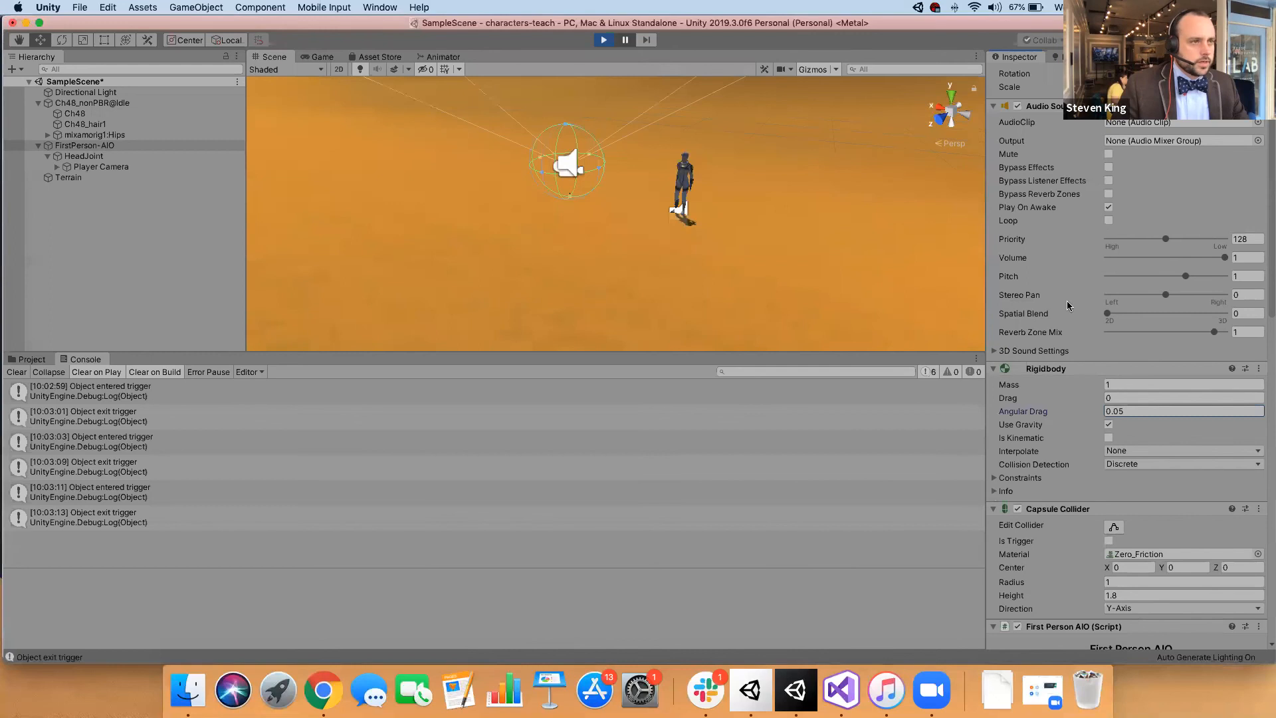
{"action": "scroll", "coordinate": [1068, 305], "scroll_direction": "up", "scroll_amount": 3}
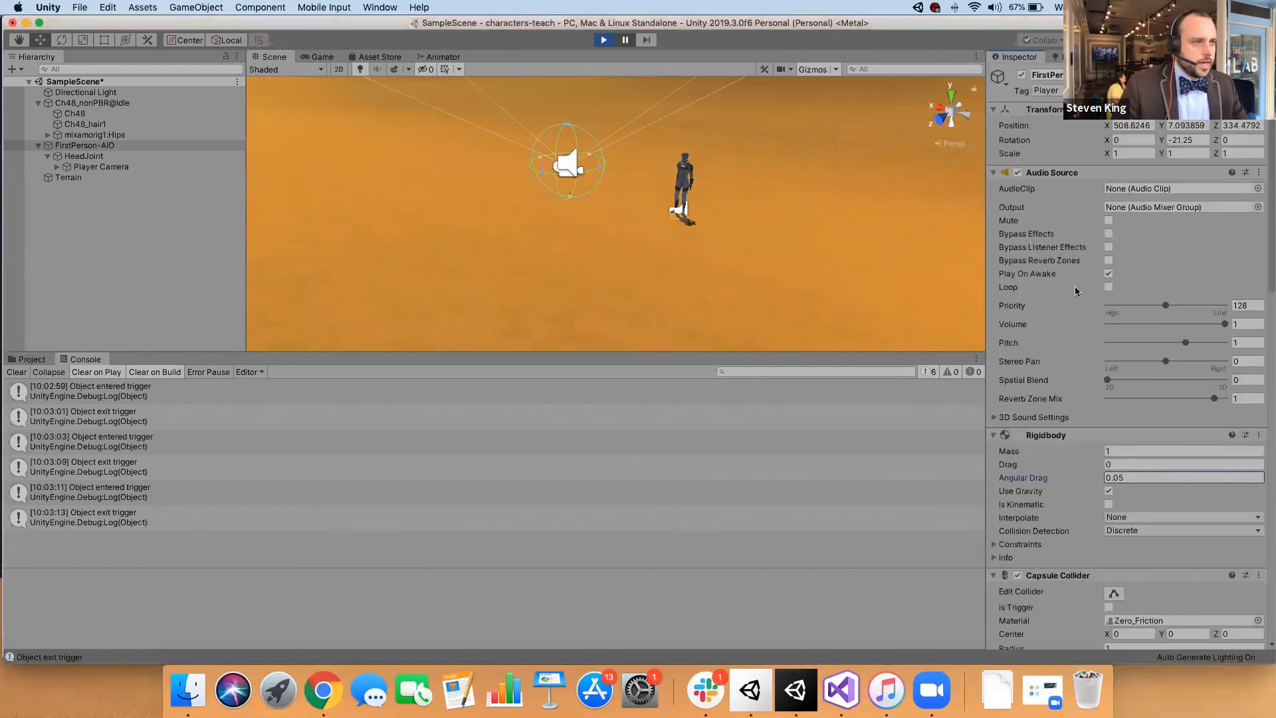
{"action": "scroll", "coordinate": [1076, 290], "scroll_direction": "down", "scroll_amount": 10}
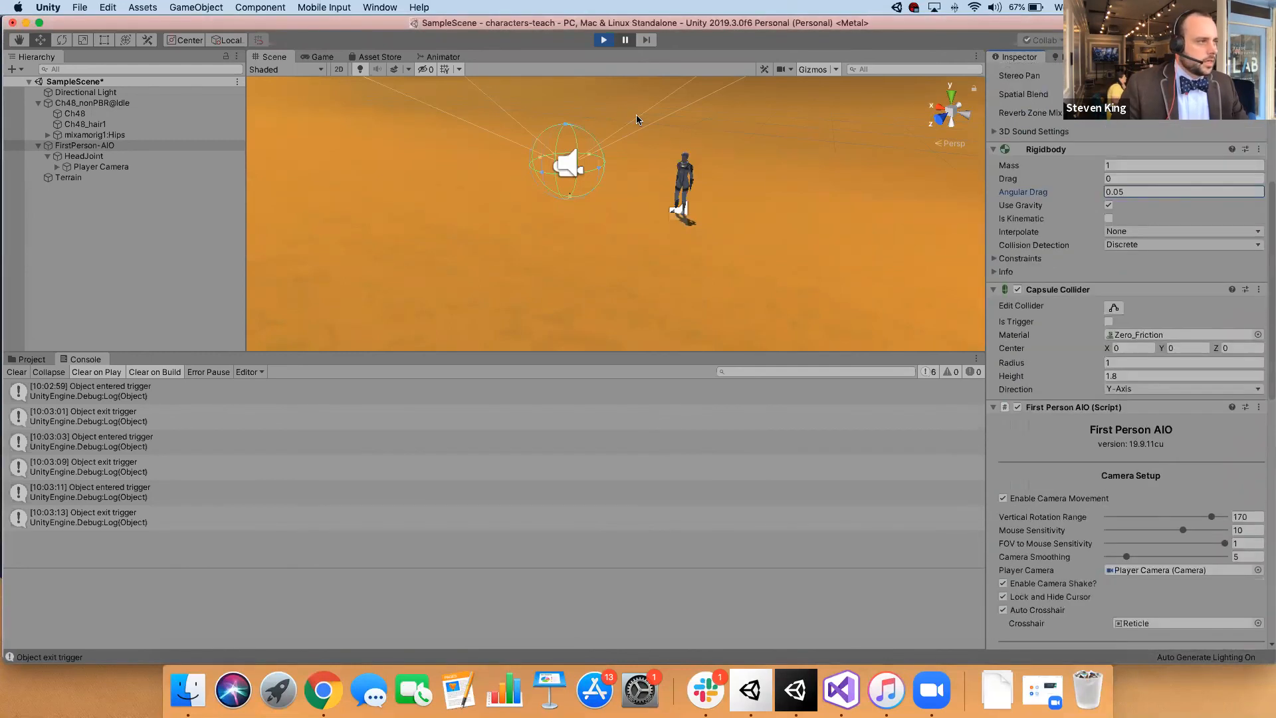
{"action": "left_click", "coordinate": [689, 176]}
{"action": "left_click", "coordinate": [685, 178]}
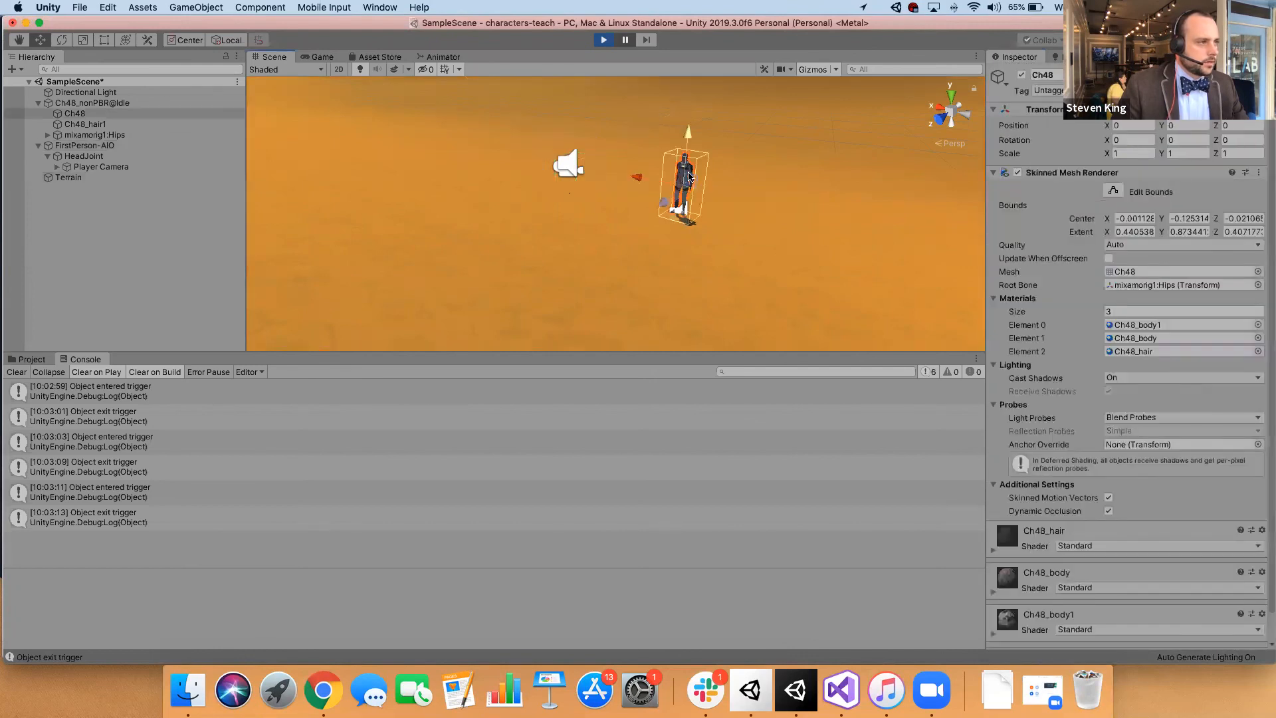
{"action": "scroll", "coordinate": [1116, 231], "scroll_direction": "down", "scroll_amount": 1}
{"action": "scroll", "coordinate": [1116, 231], "scroll_direction": "up", "scroll_amount": 1}
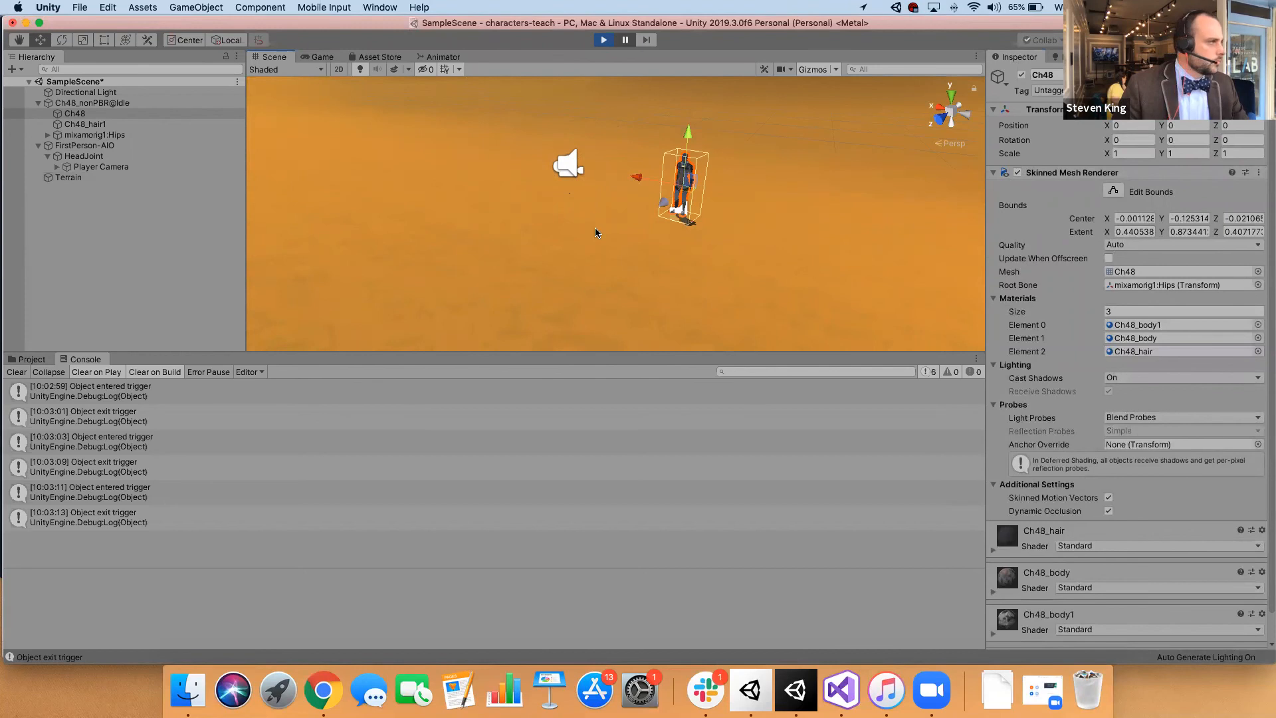
- Examine the order and clips of the two Audio Sources on Ch48_nonPBR@Idle and the clip fields of Greetings Col
{"action": "left_click", "coordinate": [103, 102]}
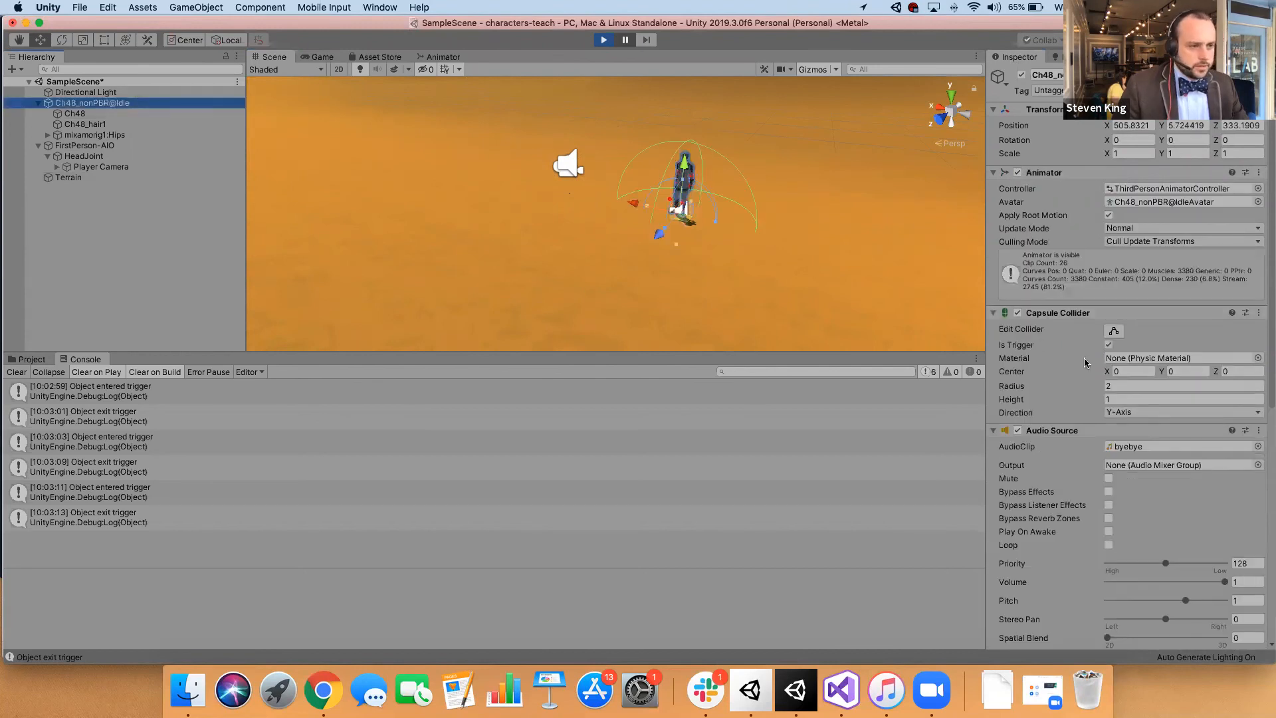
{"action": "scroll", "coordinate": [1083, 370], "scroll_direction": "down", "scroll_amount": 5}
{"action": "scroll", "coordinate": [1083, 369], "scroll_direction": "up", "scroll_amount": 4}
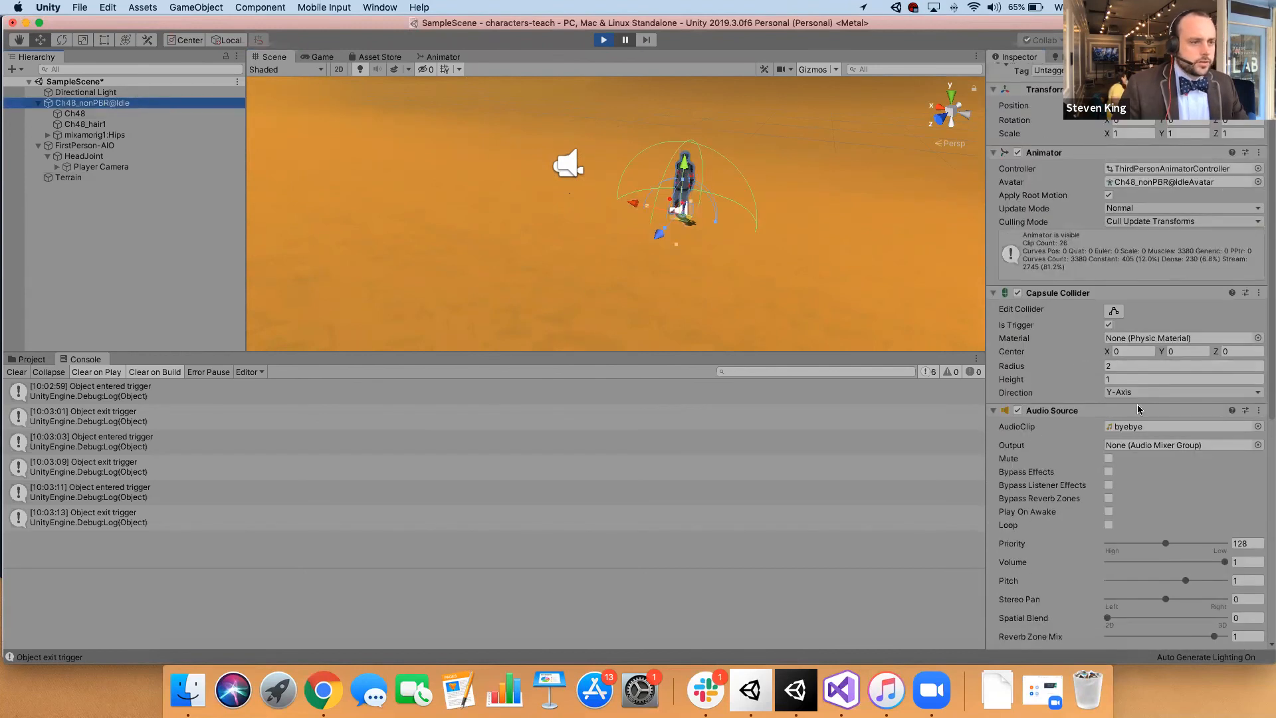
{"action": "scroll", "coordinate": [1133, 429], "scroll_direction": "down", "scroll_amount": 6}
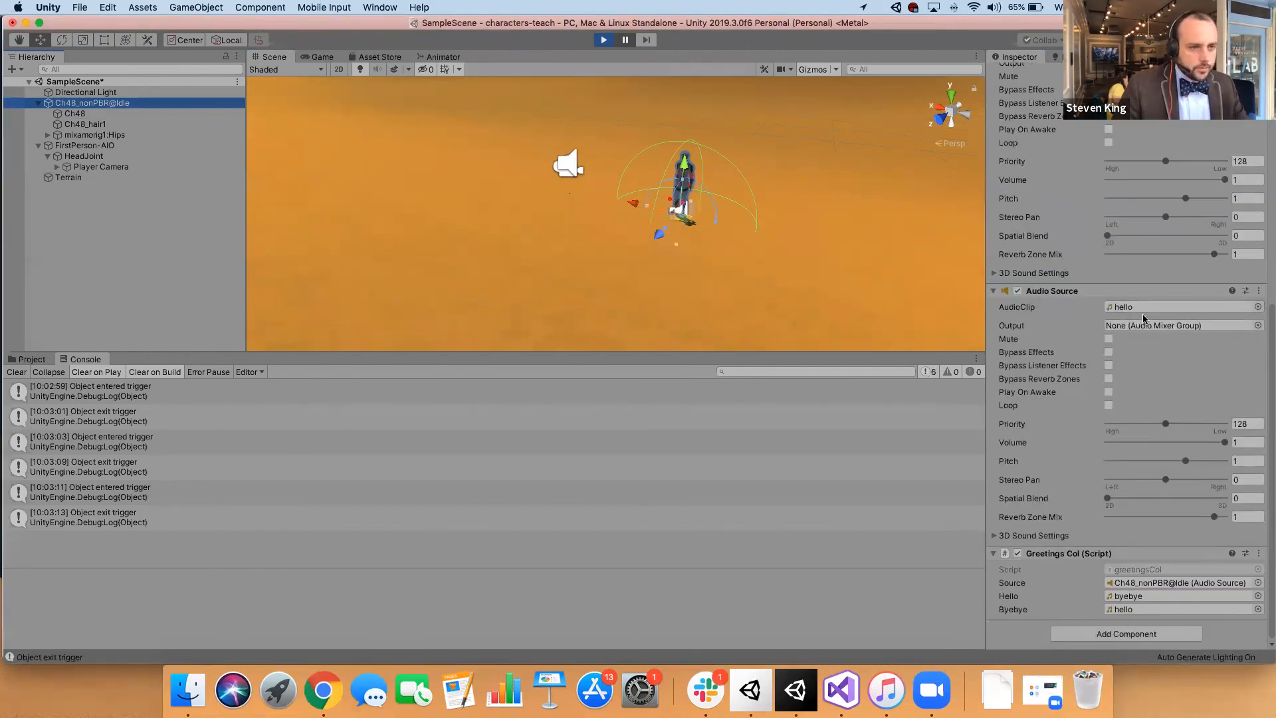
{"action": "scroll", "coordinate": [1155, 318], "scroll_direction": "up", "scroll_amount": 1}
{"action": "mouse_move", "coordinate": [1064, 338]}
{"action": "left_mouse_down"}
{"action": "mouse_move", "coordinate": [1064, 258]}
{"action": "mouse_move", "coordinate": [1075, 343]}
{"action": "left_mouse_up"}
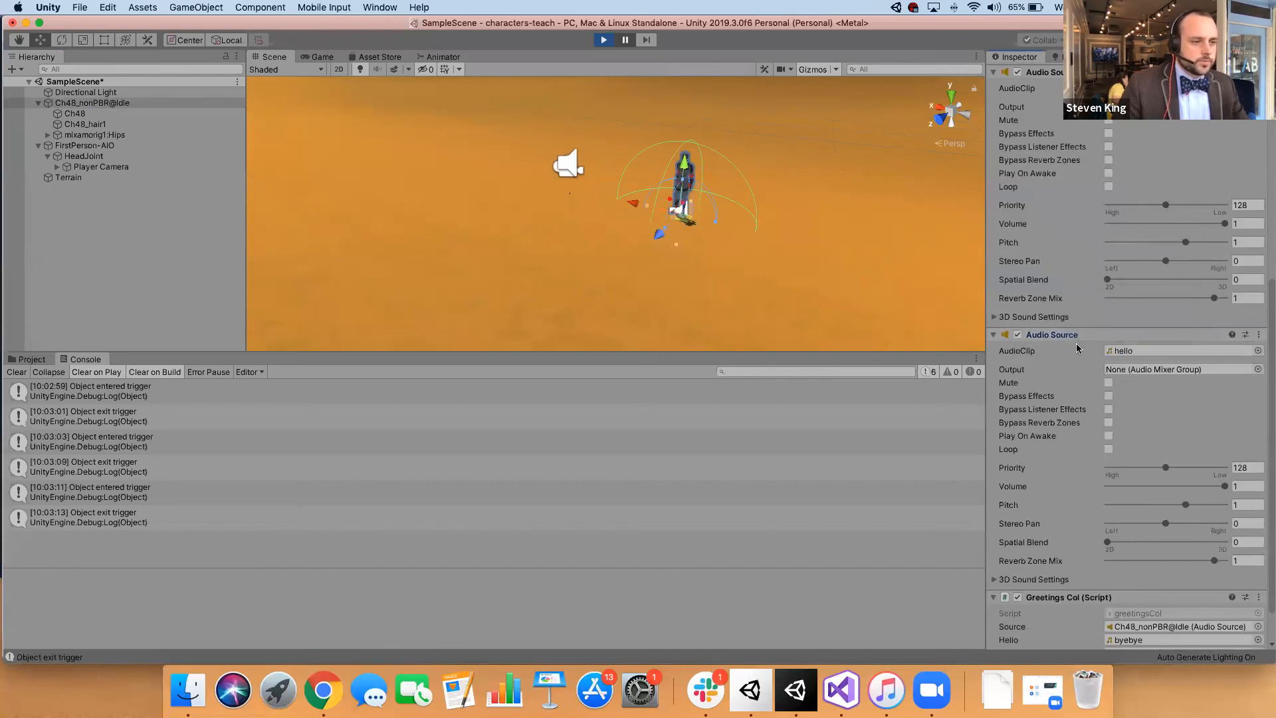
{"action": "scroll", "coordinate": [1096, 372], "scroll_direction": "up", "scroll_amount": 6}
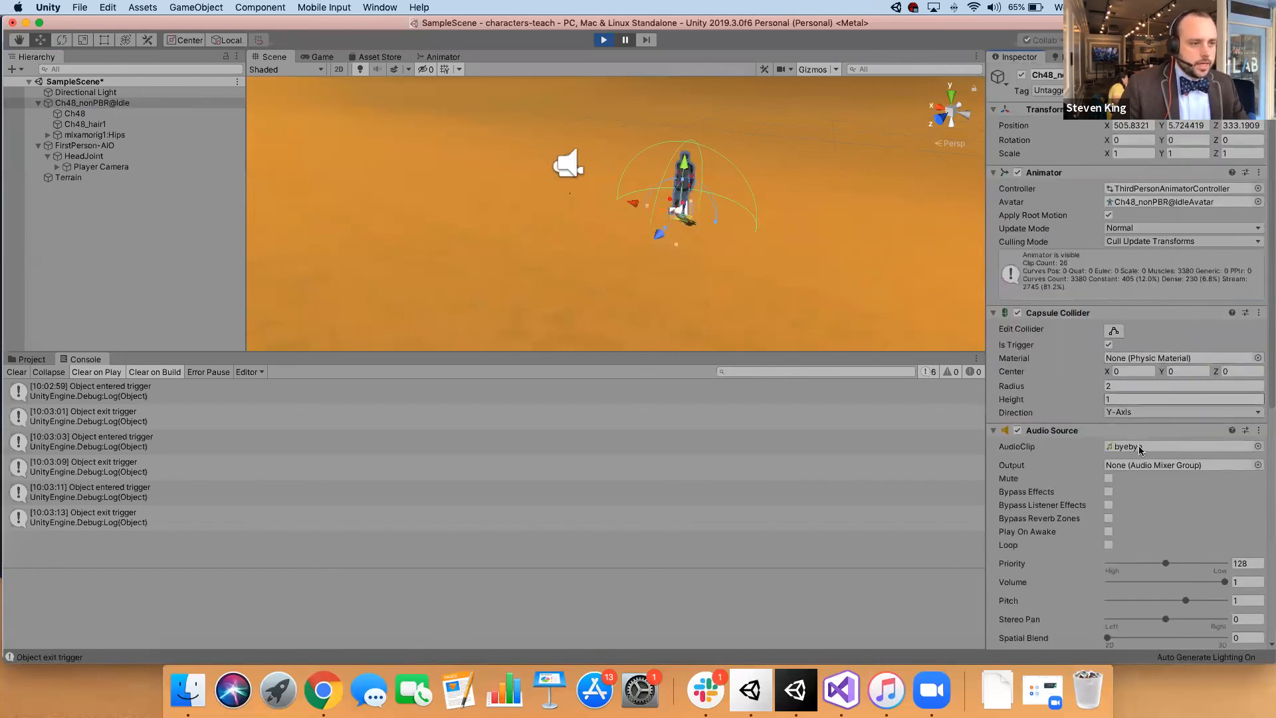
- Set the AudioClip of Ch48_nonPBR@Idle's first Audio Source to hello and that of its second Audio Source to byebye
{"action": "left_click", "coordinate": [1258, 447]}
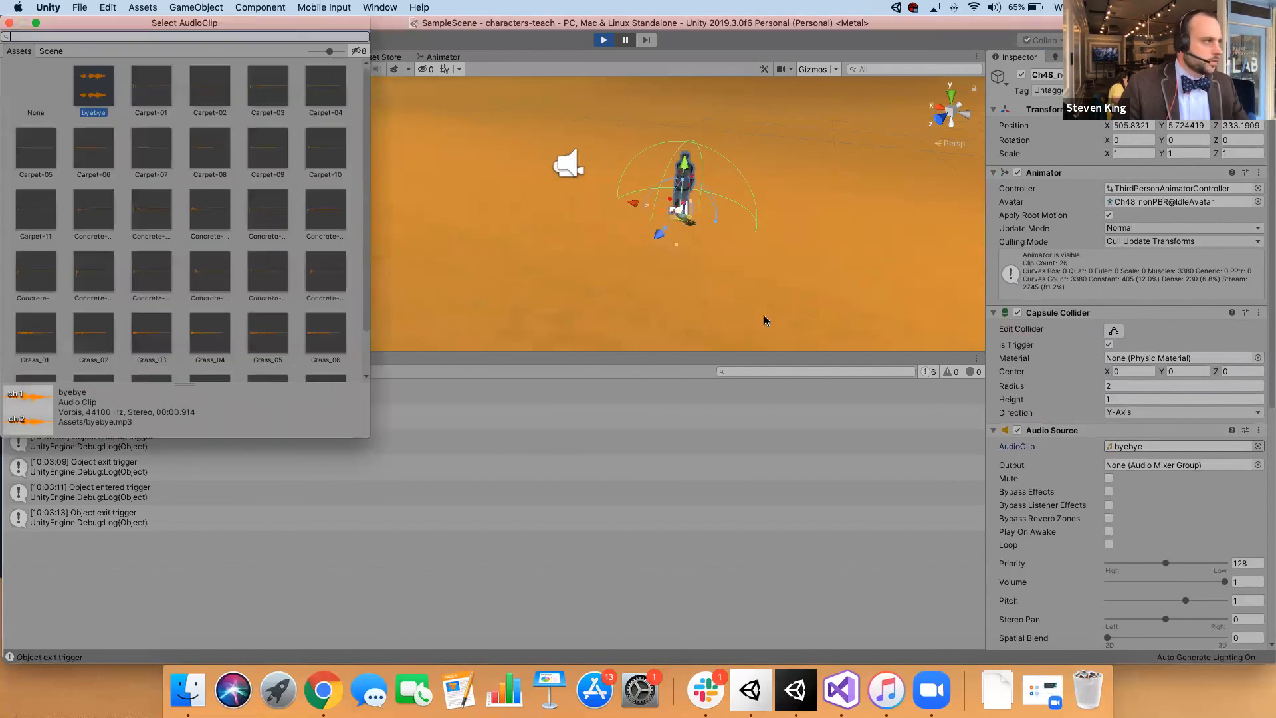
{"action": "scroll", "coordinate": [222, 234], "scroll_direction": "down", "scroll_amount": 2}
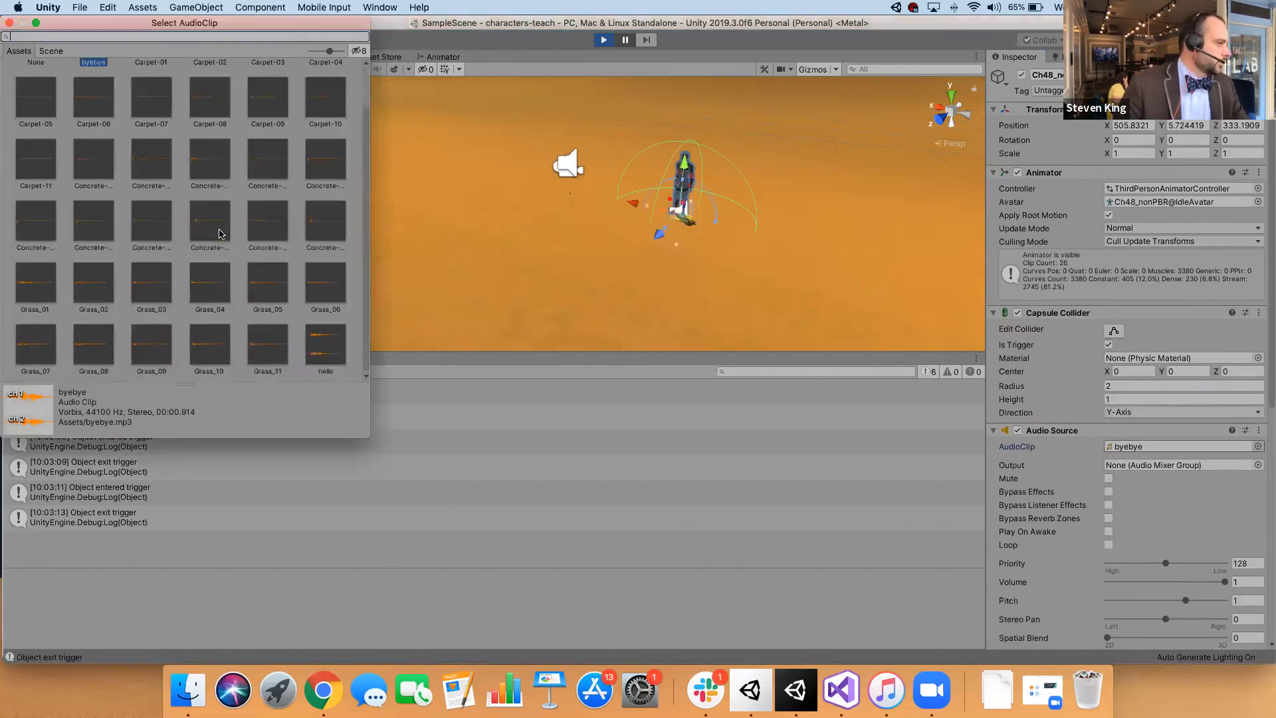
{"action": "left_click", "coordinate": [326, 348]}
{"action": "double_click", "coordinate": [326, 347]}
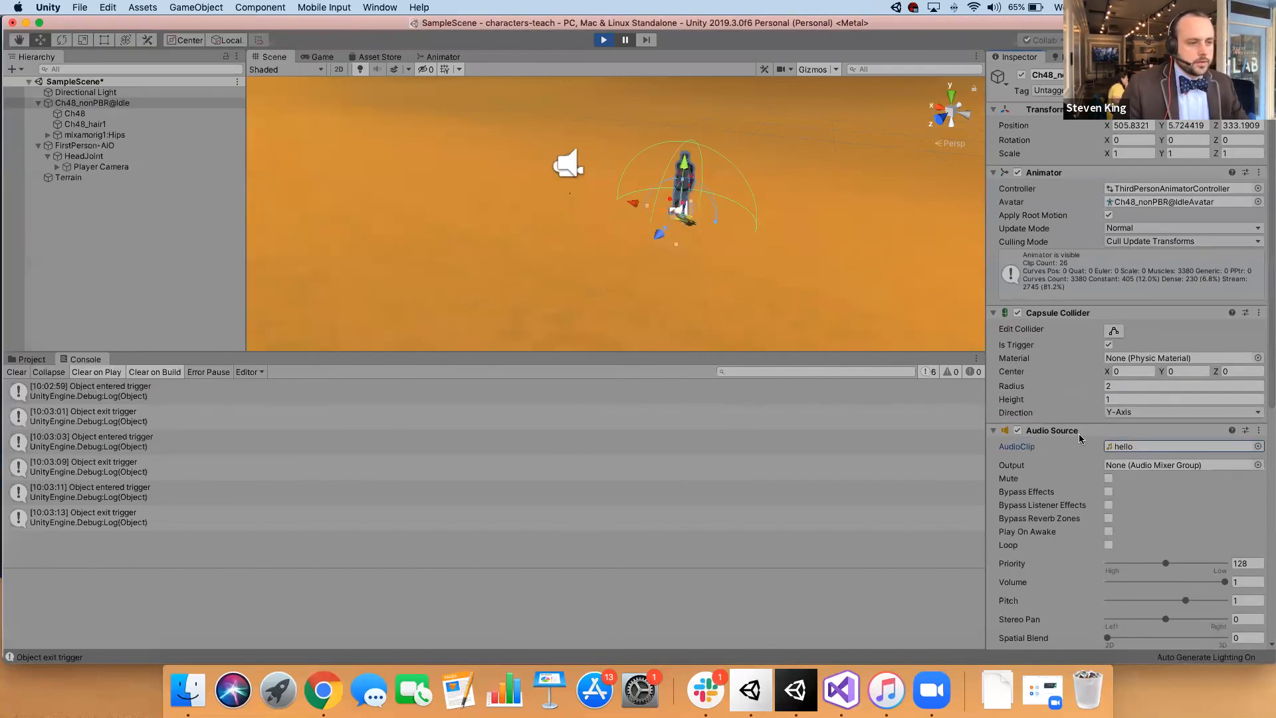
{"action": "scroll", "coordinate": [1187, 461], "scroll_direction": "down", "scroll_amount": 4}
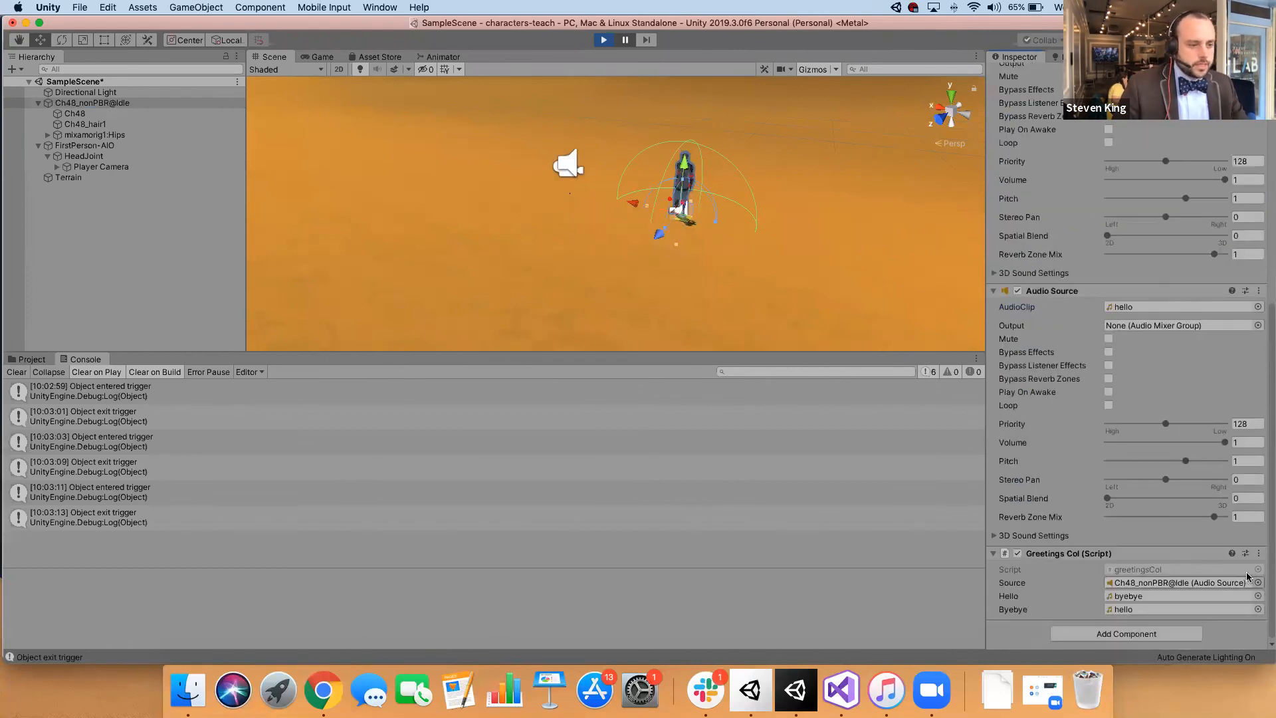
{"action": "left_click", "coordinate": [1257, 307]}
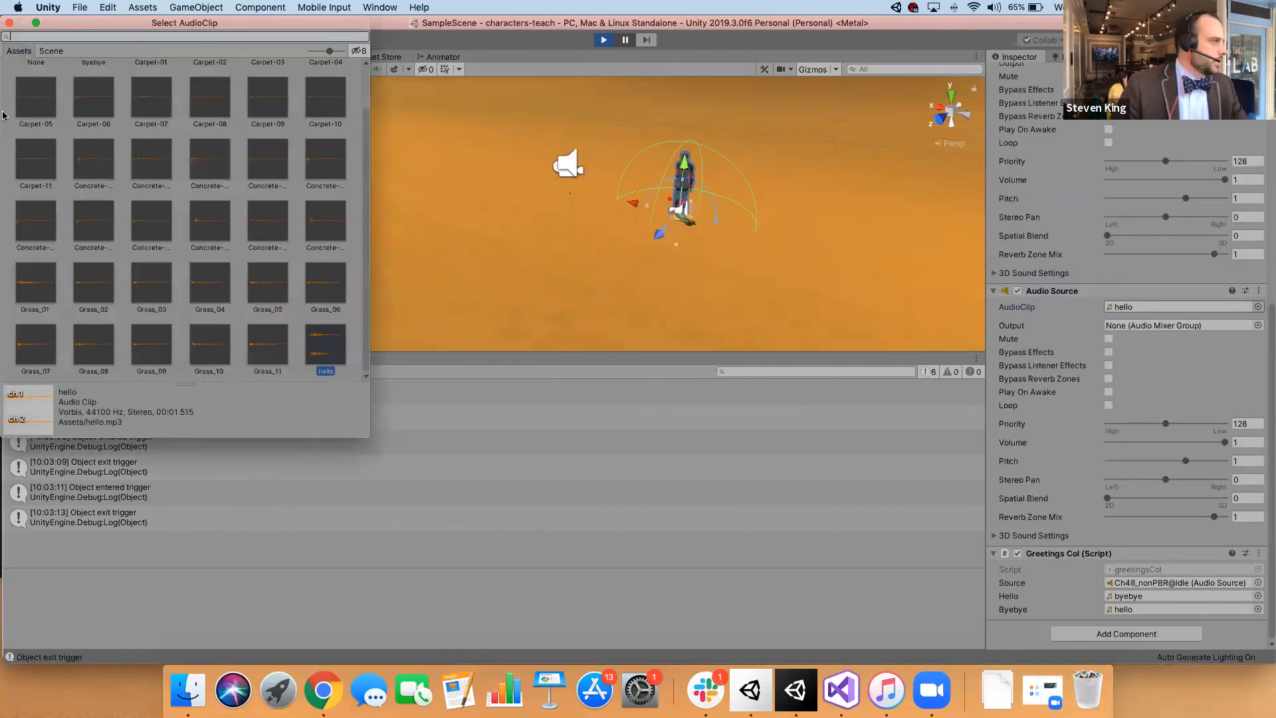
{"action": "scroll", "coordinate": [188, 162], "scroll_direction": "up", "scroll_amount": 2}
{"action": "left_click", "coordinate": [94, 100]}
{"action": "double_click", "coordinate": [94, 100]}
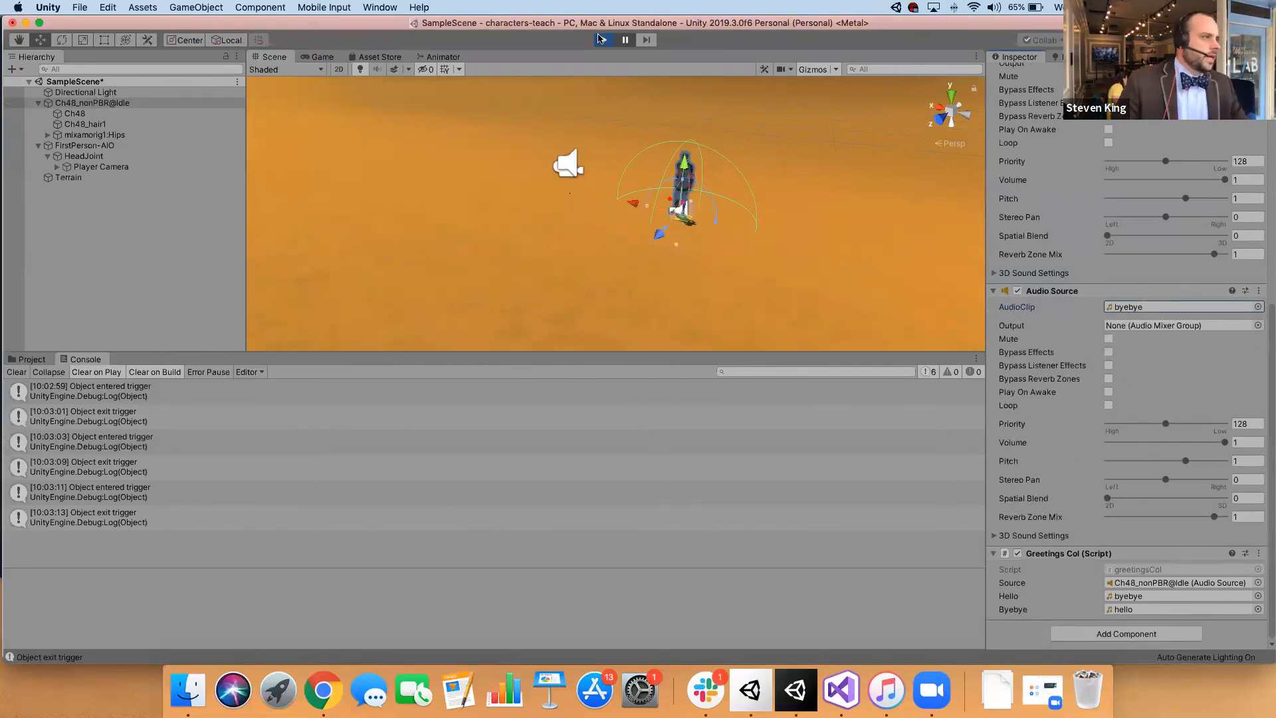
- Restart the game, walk the player into the Ch48 character's trigger zone to test the greeting, and stop the game
{"action": "left_click", "coordinate": [603, 40]}
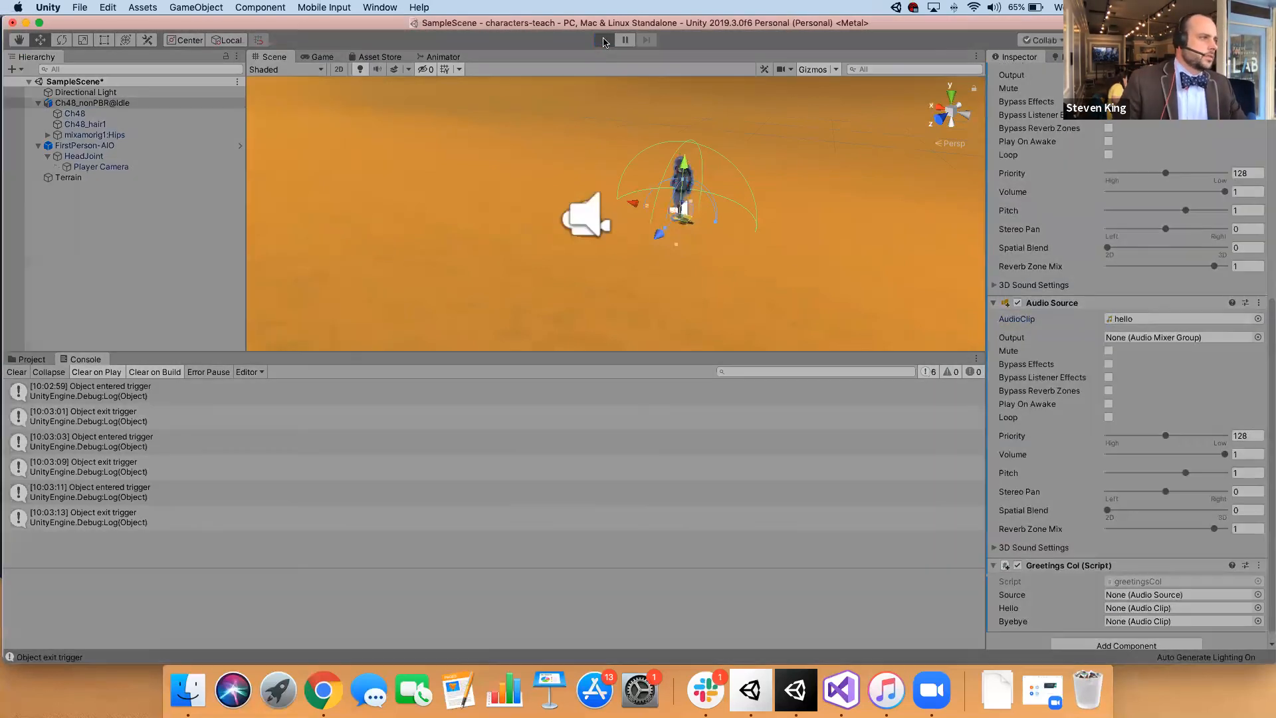
{"action": "left_click", "coordinate": [604, 40]}
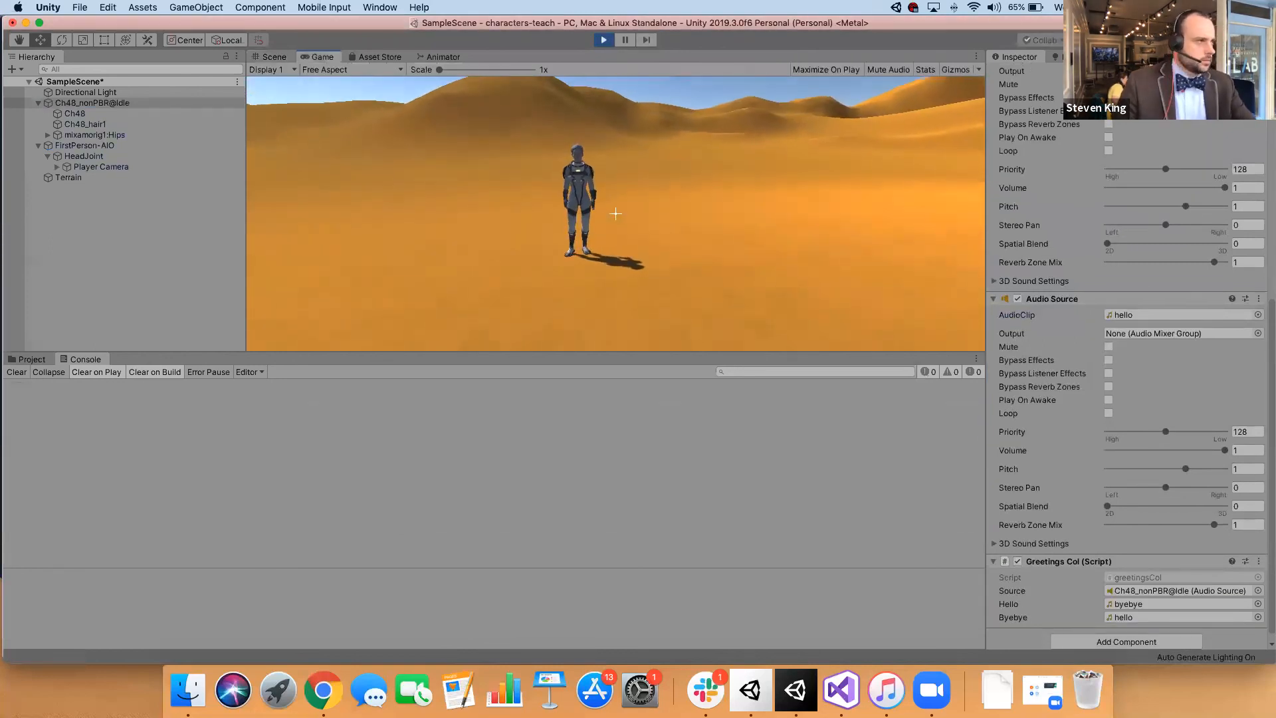
{"action": "key", "text": "w"}
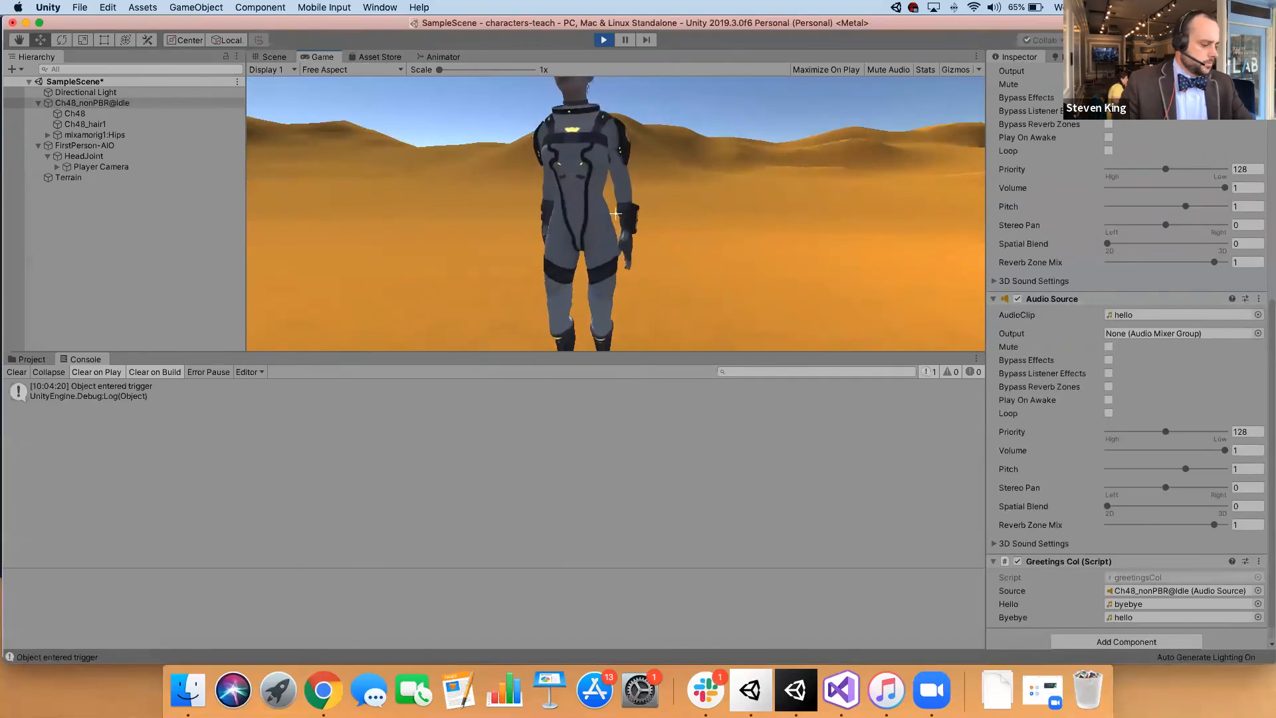
{"action": "left_click", "coordinate": [604, 40]}
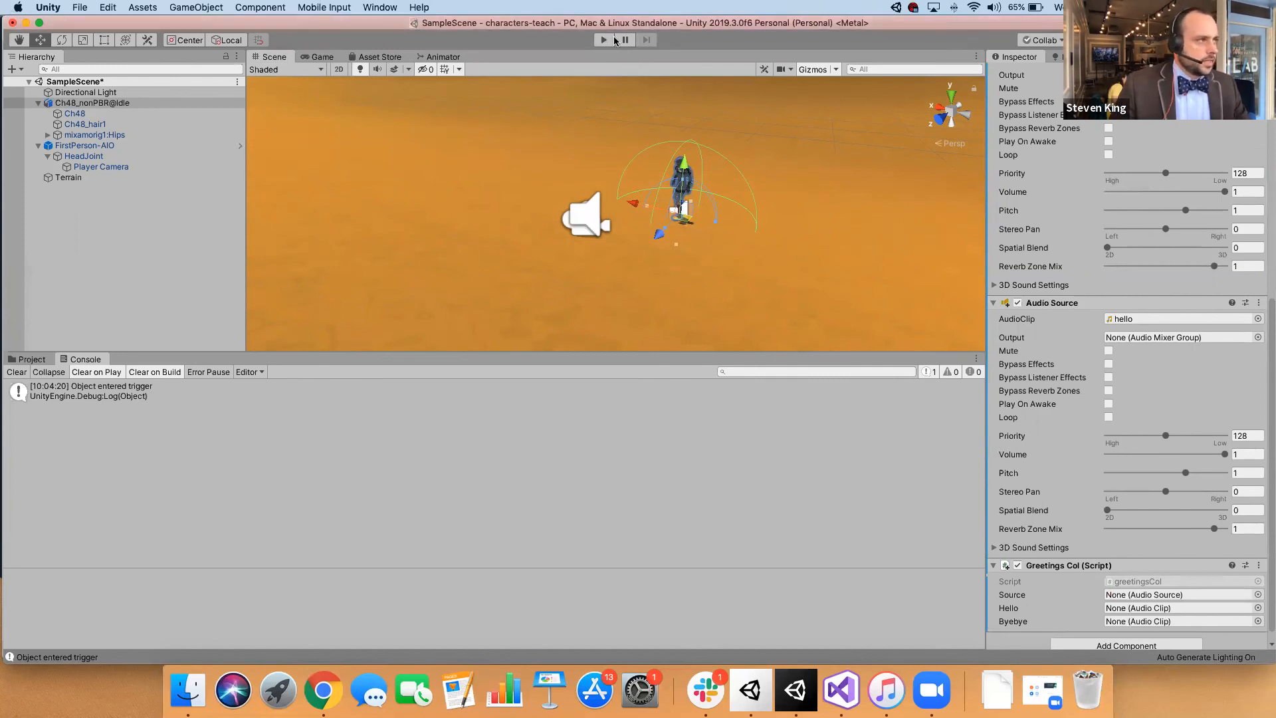
- Set the AudioClip of Ch48_nonPBR@Idle's first Audio Source to hello
{"action": "left_click", "coordinate": [1258, 318]}
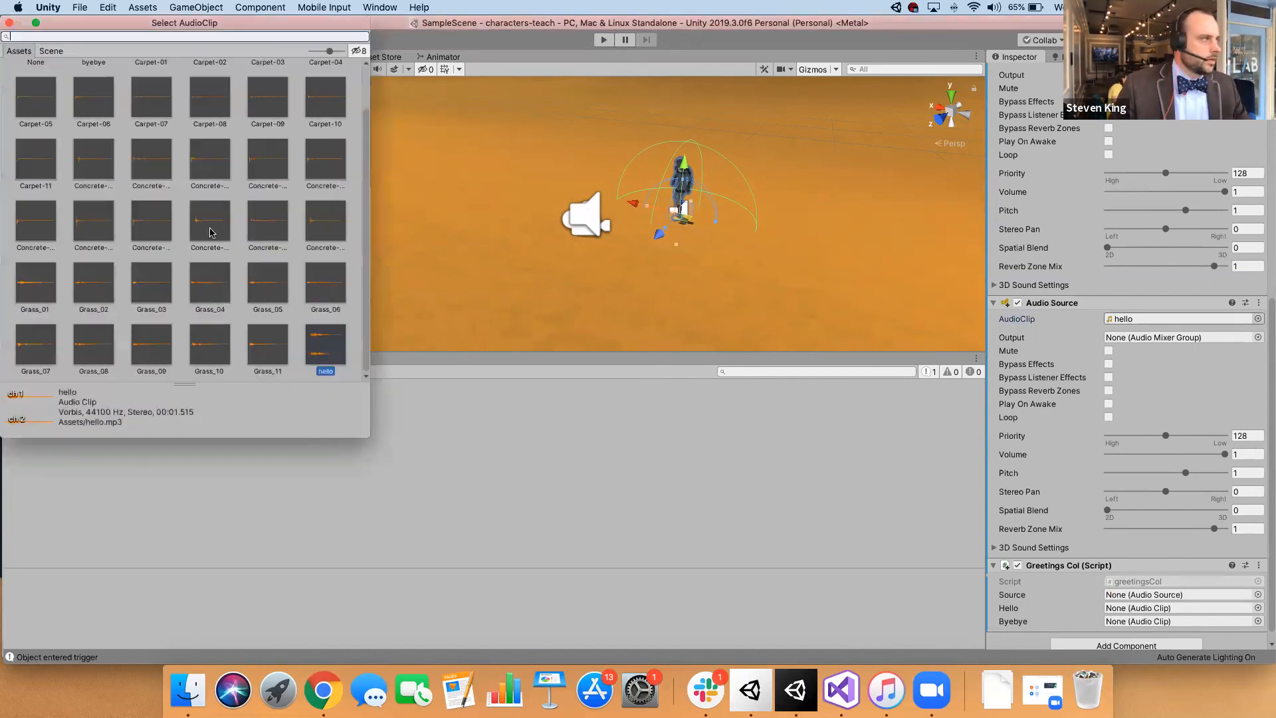
{"action": "left_click", "coordinate": [1048, 337]}
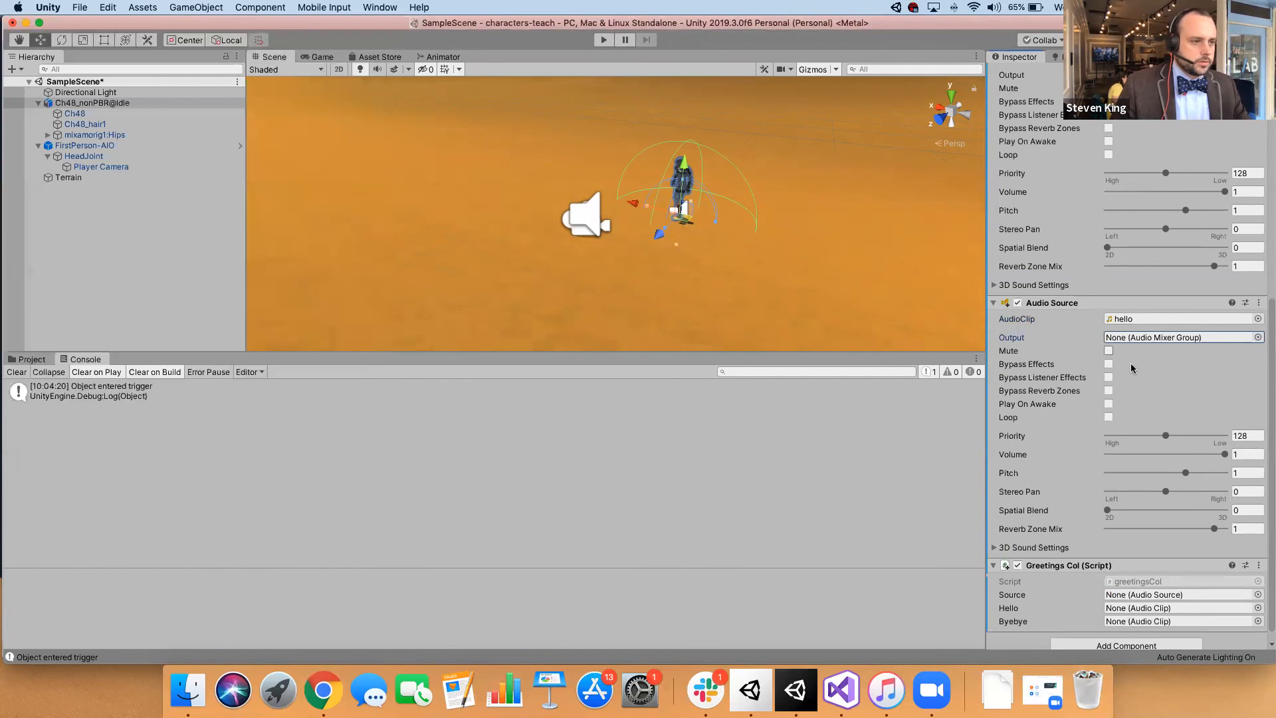
{"action": "scroll", "coordinate": [1050, 339], "scroll_direction": "down", "scroll_amount": 1}
{"action": "scroll", "coordinate": [1063, 368], "scroll_direction": "up", "scroll_amount": 10}
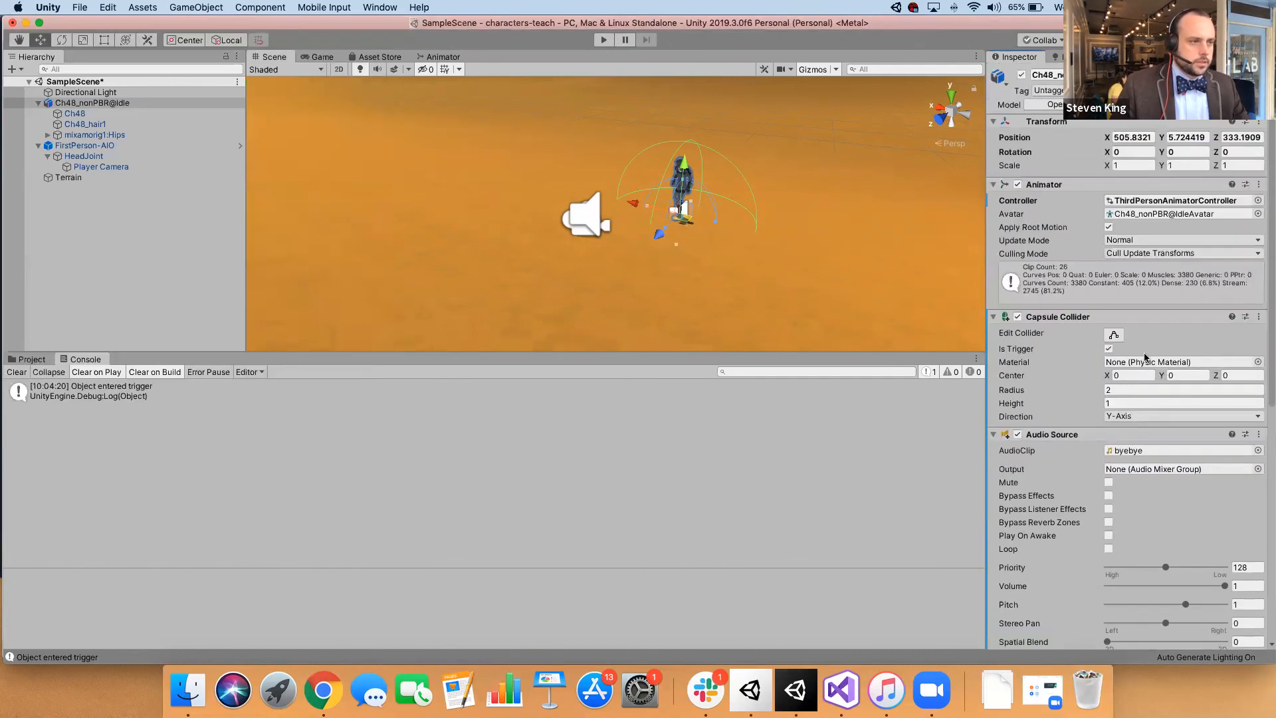
{"action": "left_click", "coordinate": [1258, 450]}
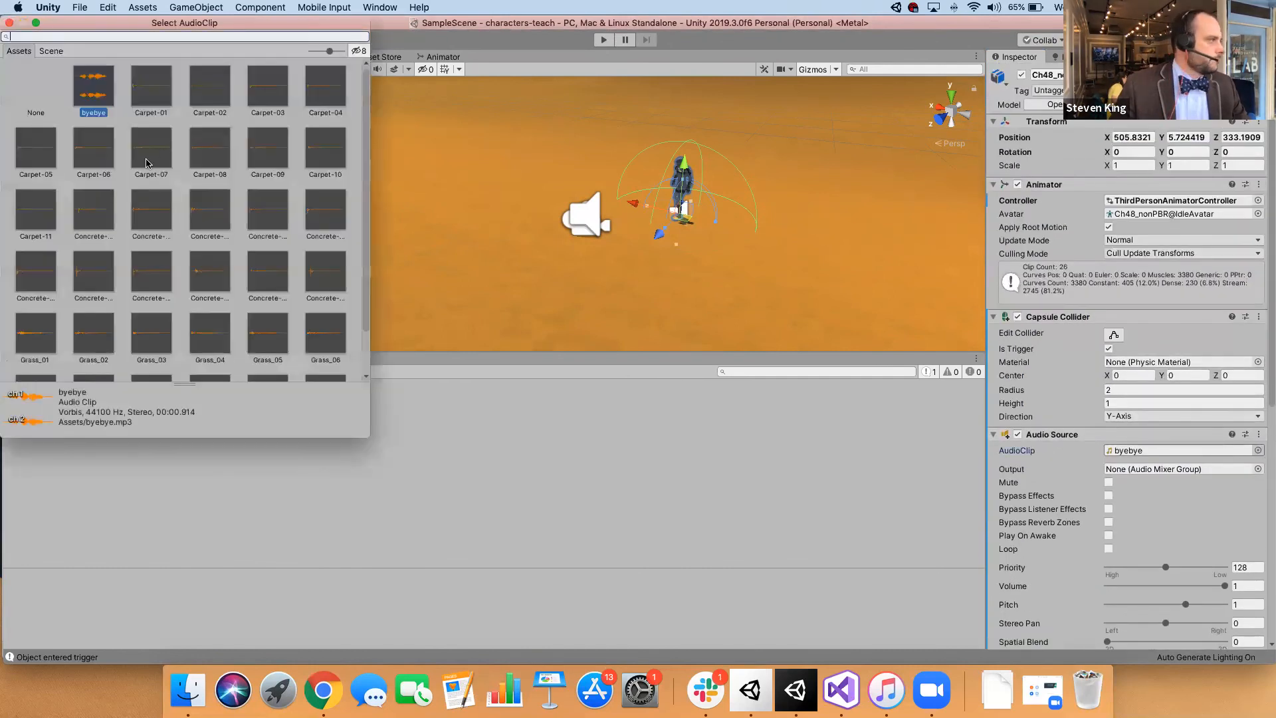
{"action": "scroll", "coordinate": [333, 296], "scroll_direction": "down", "scroll_amount": 5}
{"action": "double_click", "coordinate": [335, 332]}
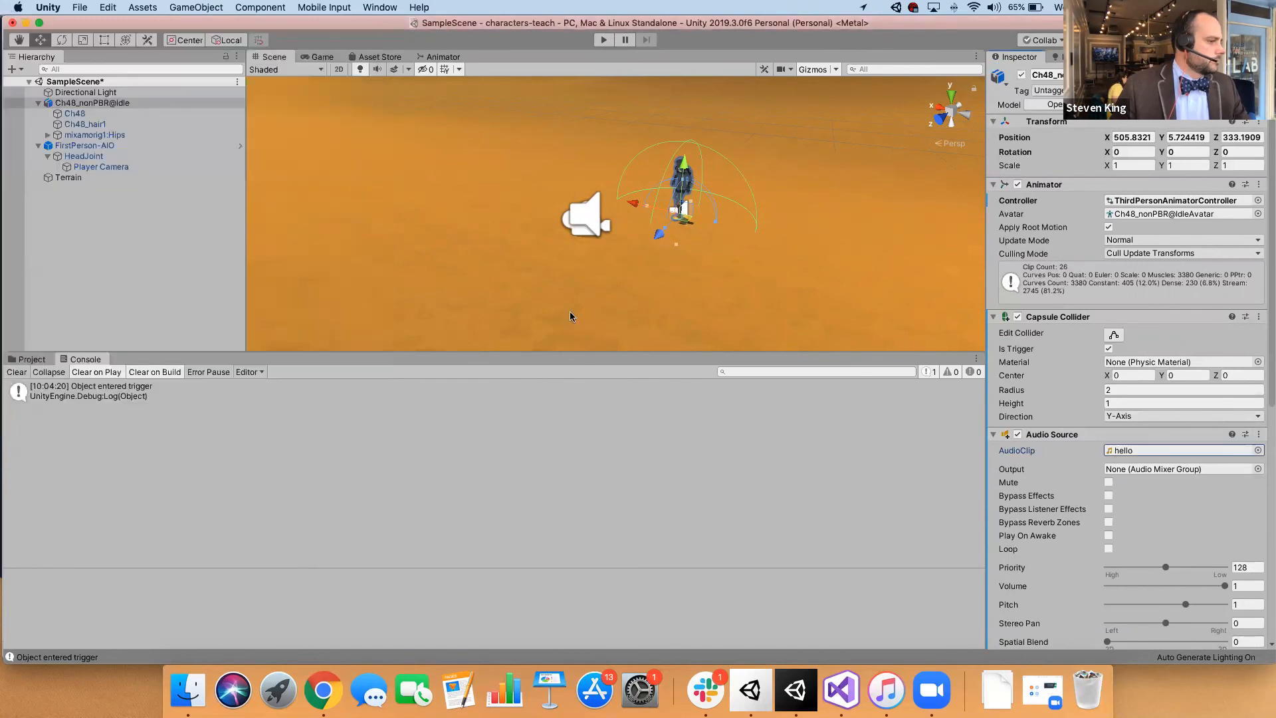
- Set the AudioClip of Ch48_nonPBR@Idle's second Audio Source to byebye
{"action": "scroll", "coordinate": [1163, 386], "scroll_direction": "down", "scroll_amount": 6}
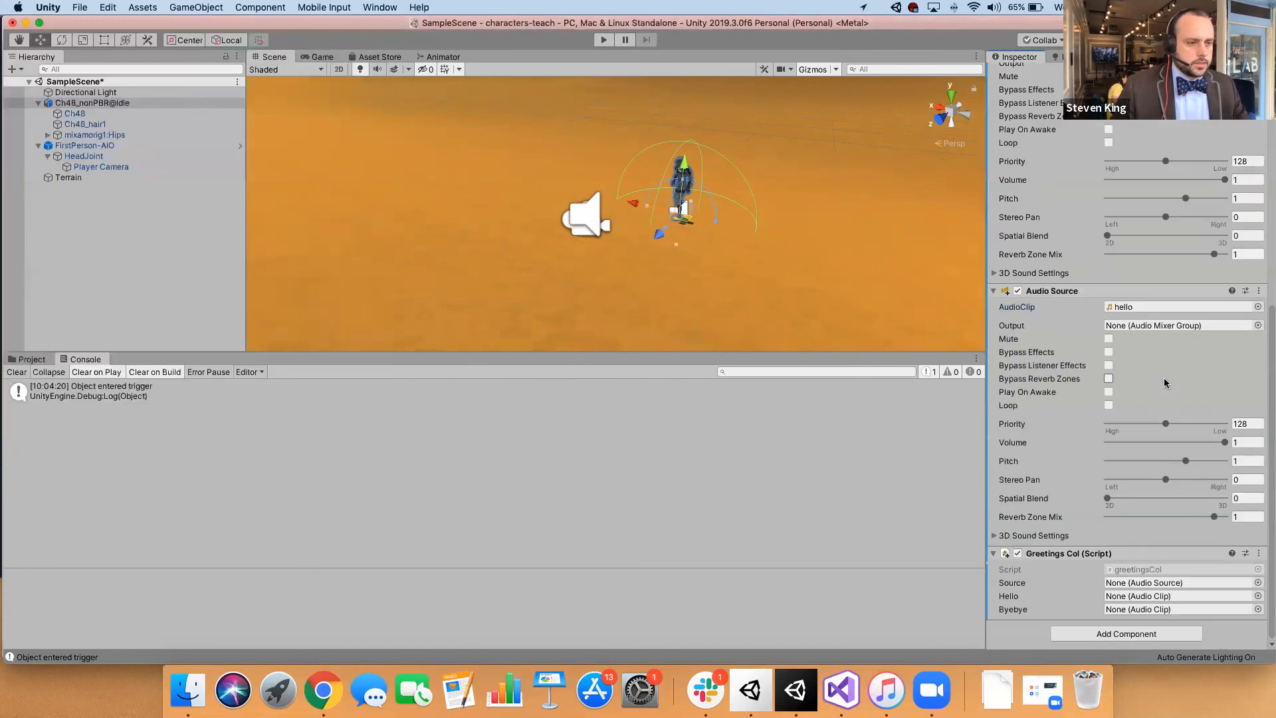
{"action": "left_click", "coordinate": [1258, 308]}
{"action": "left_click", "coordinate": [95, 93]}
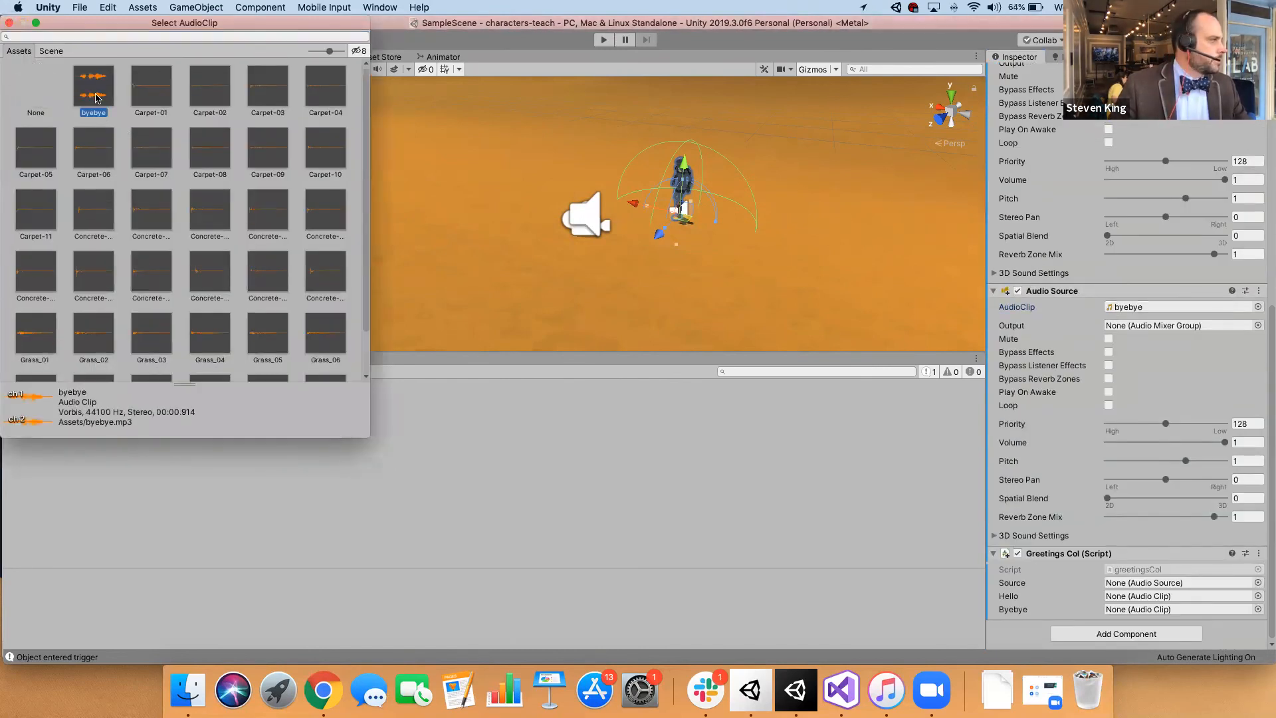
{"action": "double_click", "coordinate": [95, 98]}
{"action": "left_click", "coordinate": [856, 248]}
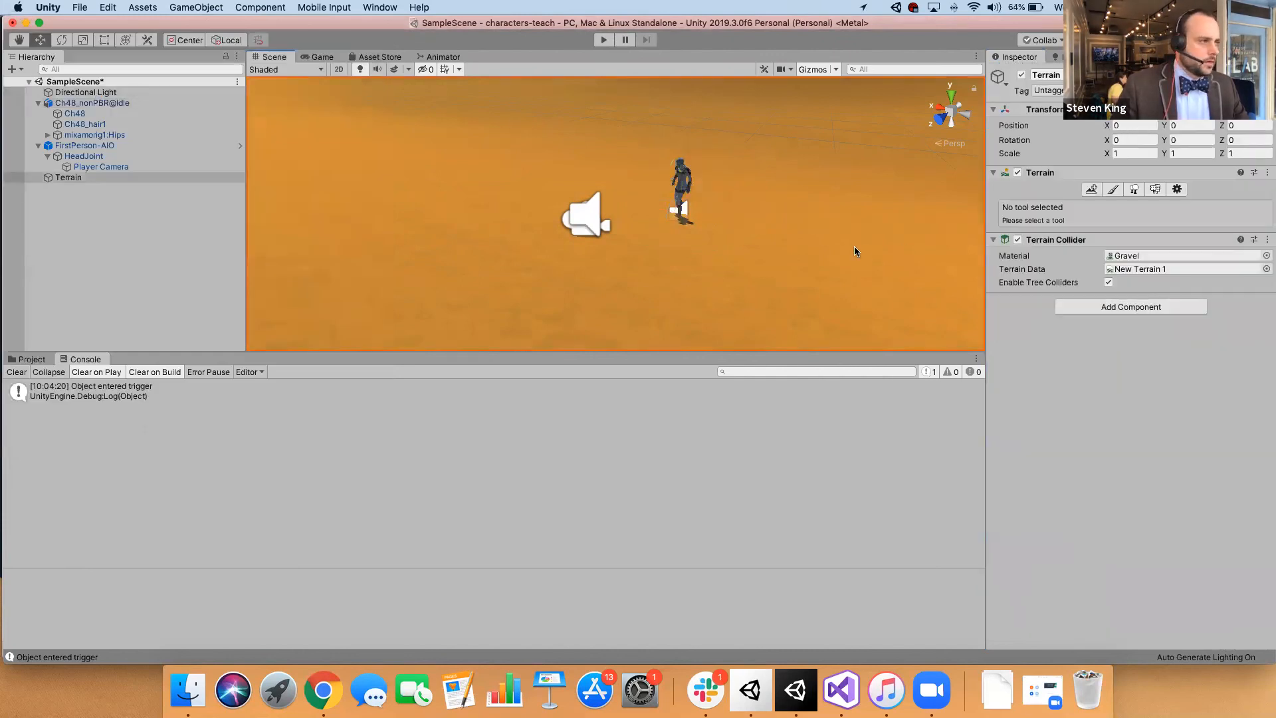
- Review the Ch48 character's Audio Sources, run the game, and walk the player into and back out of its trigger zone
{"action": "left_click", "coordinate": [684, 178]}
{"action": "scroll", "coordinate": [1132, 374], "scroll_direction": "down", "scroll_amount": 10}
{"action": "scroll", "coordinate": [1131, 374], "scroll_direction": "up", "scroll_amount": 7}
{"action": "left_click", "coordinate": [603, 39]}
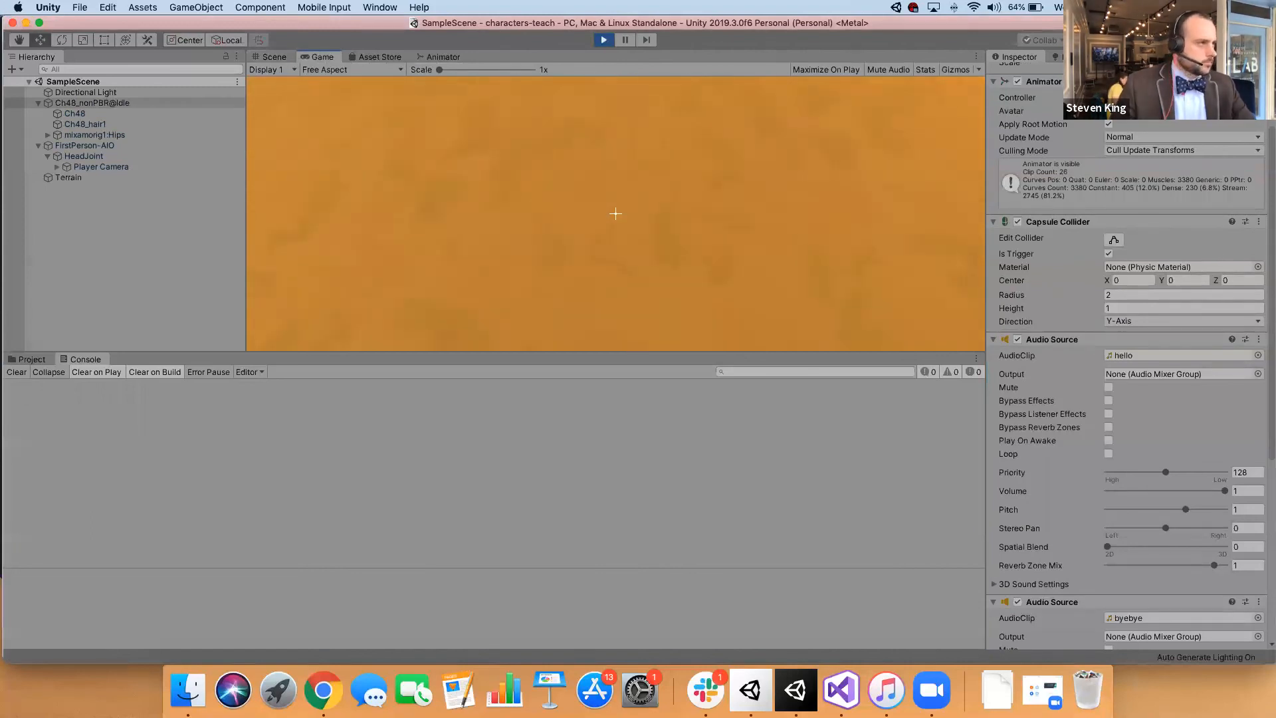
{"action": "key", "text": "w"}
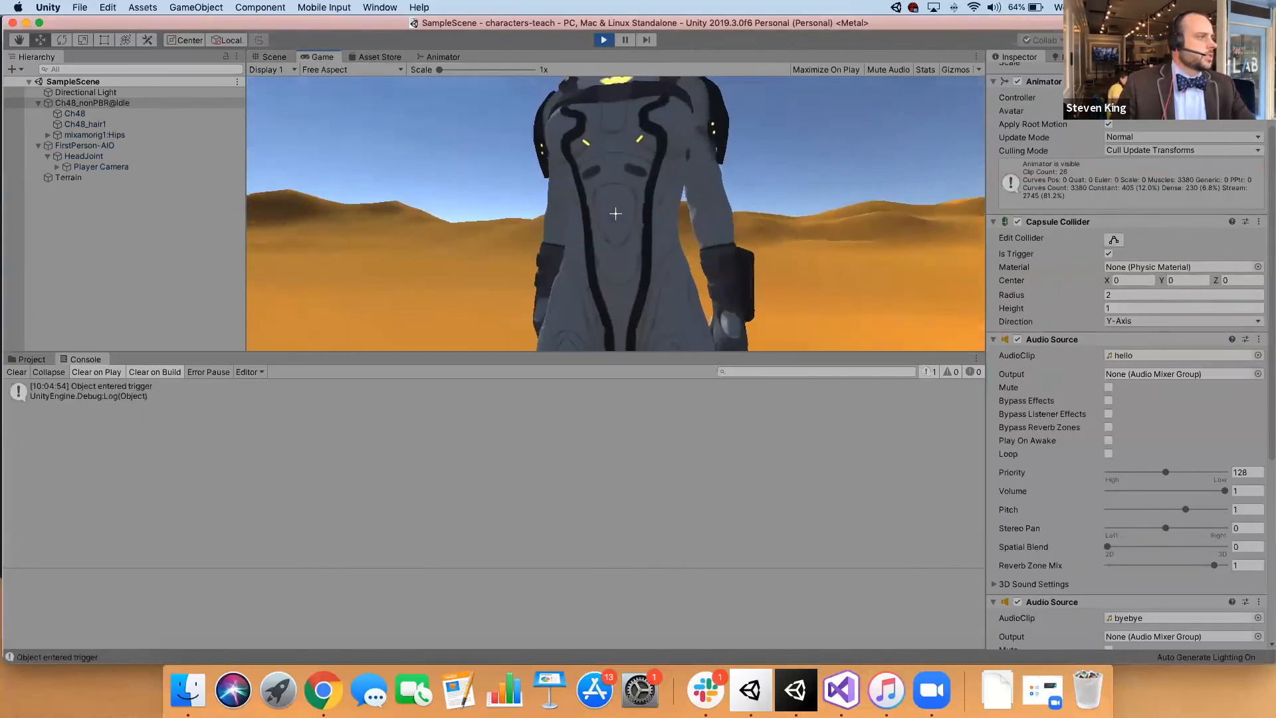
{"action": "key", "text": "s"}
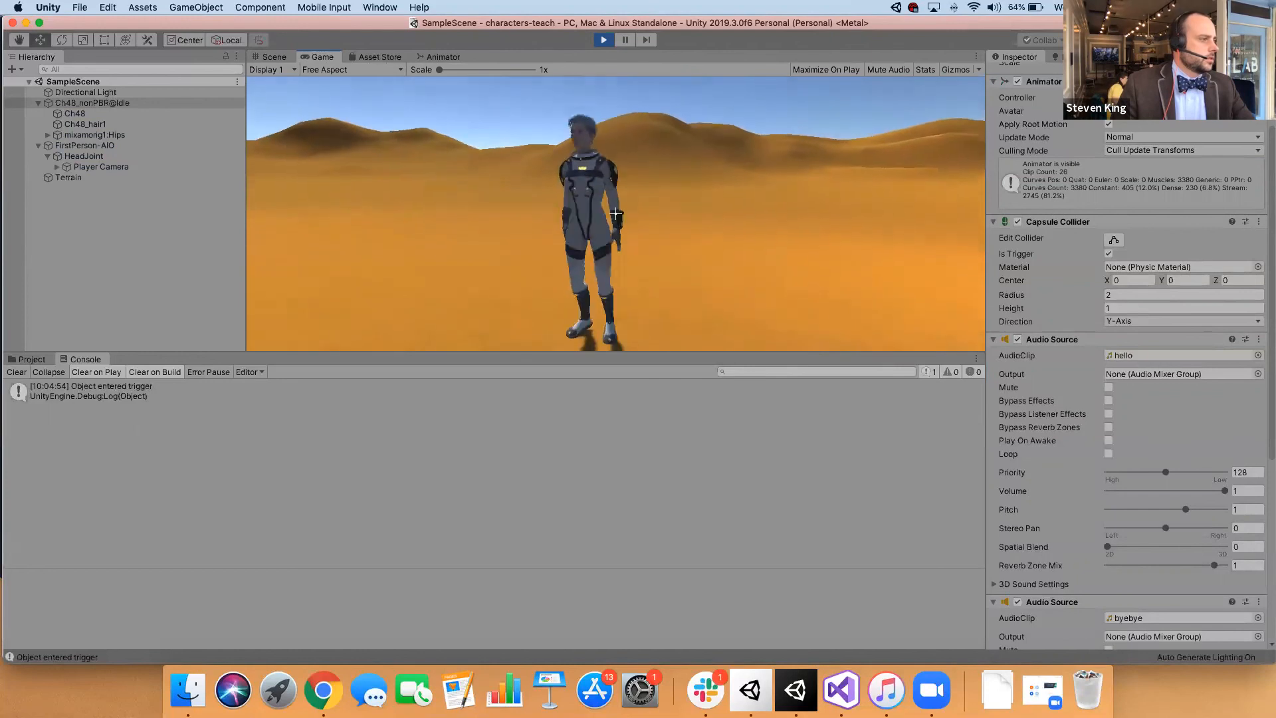
{"action": "key", "text": "s"}
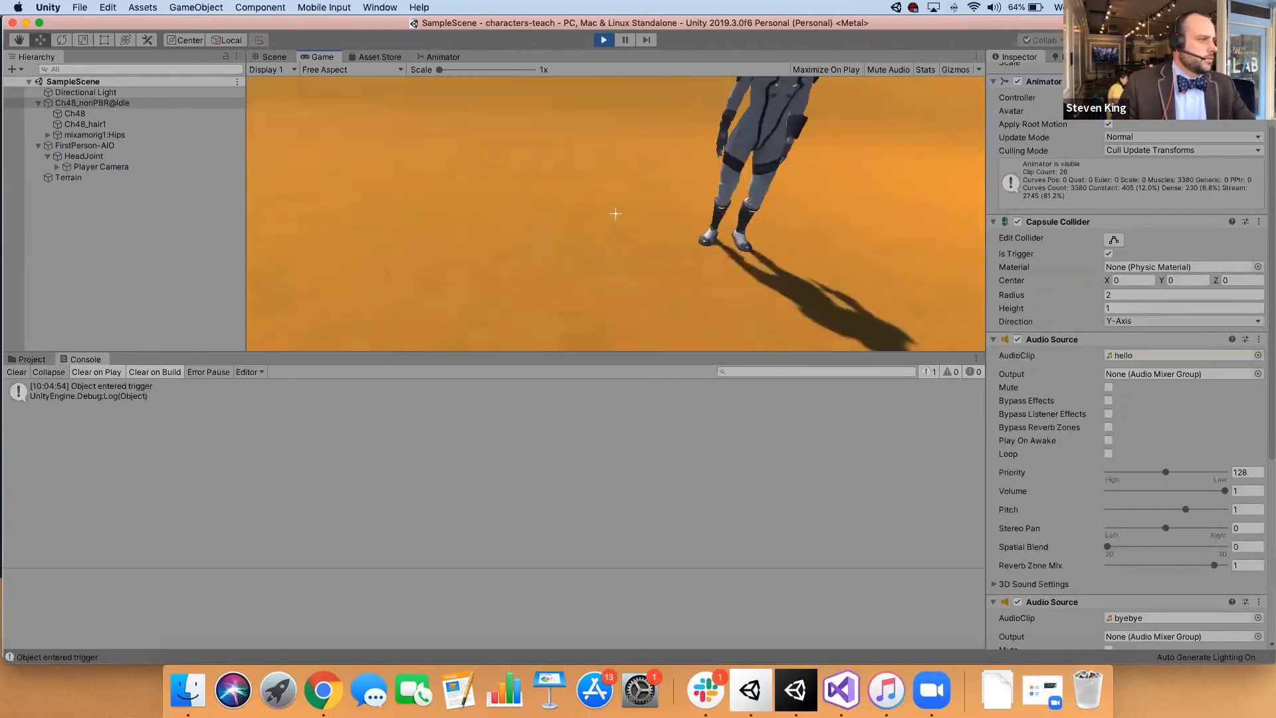
{"action": "key", "text": "s"}
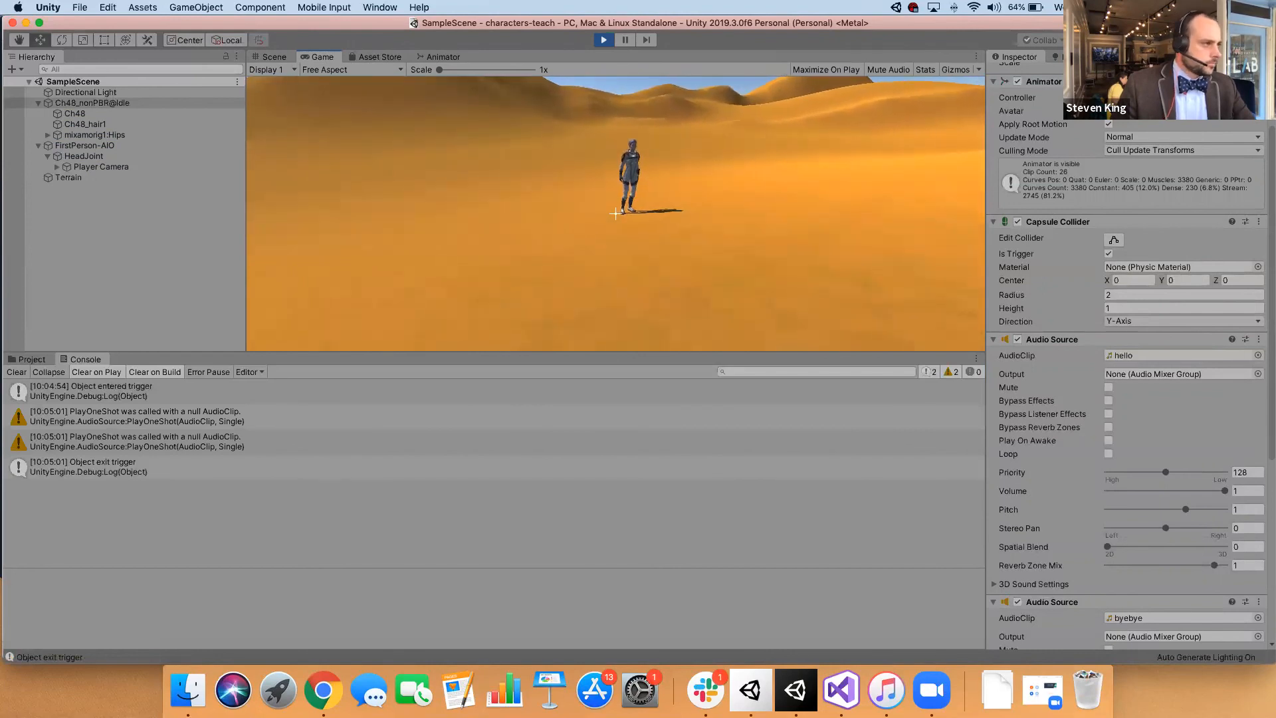
- Walk the player into the Ch48 character's trigger zone and out again to retest both sounds, and stop the game
{"action": "key", "text": "w"}
{"action": "key", "text": "w"}
{"action": "key", "text": "s"}
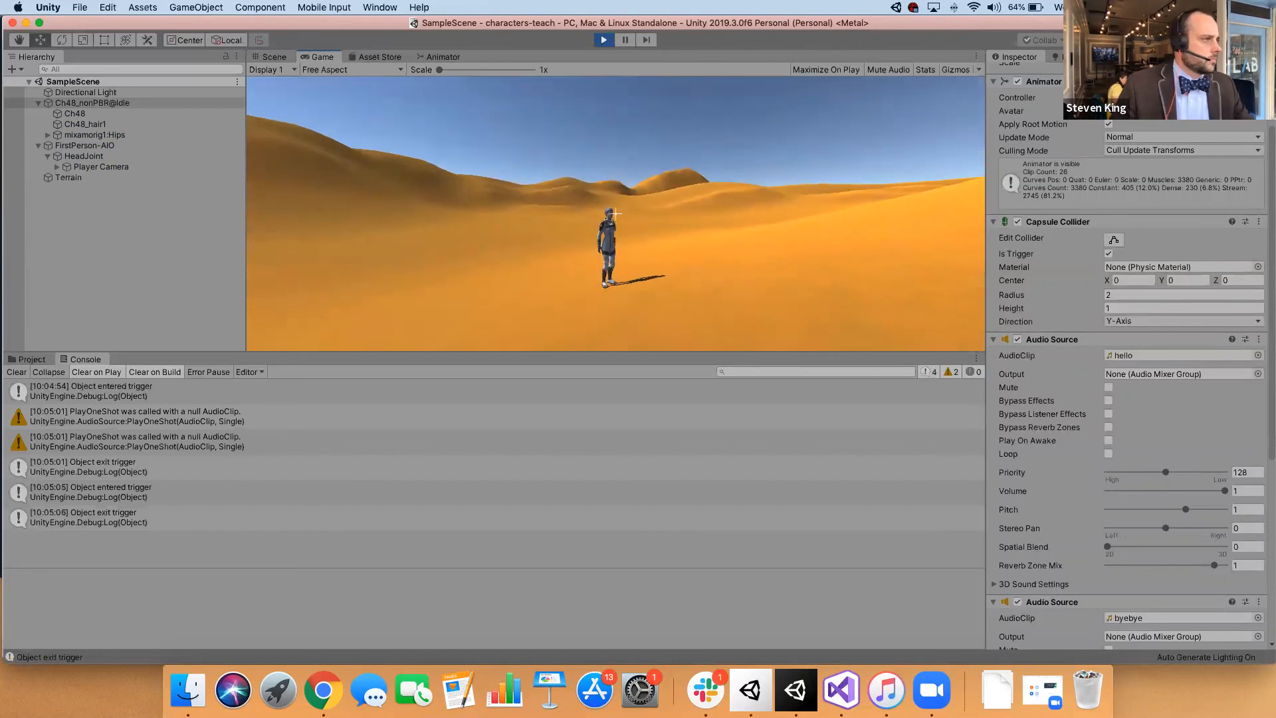
{"action": "key", "text": "Escape"}
{"action": "left_click", "coordinate": [604, 40]}
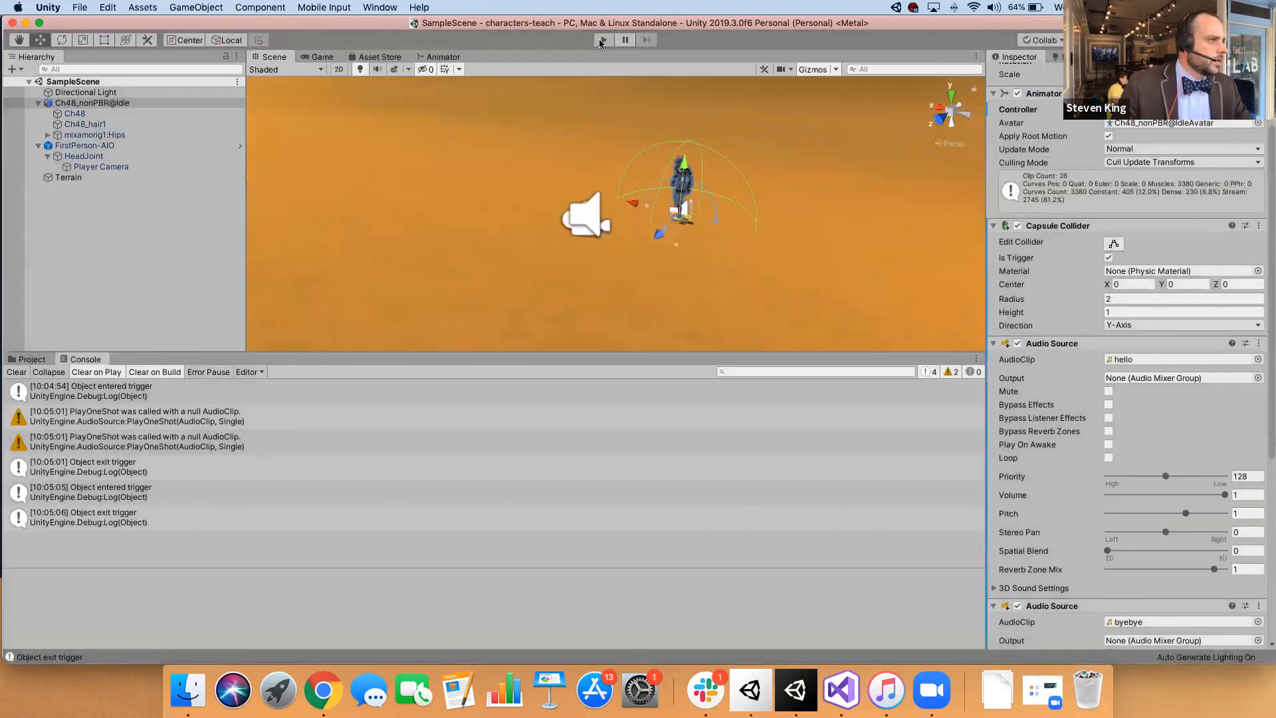
- Switch to Visual Studio to review the trigger code in greetingsCol.cs, and return to the Ch48 character in Unity
{"action": "key", "text": "super+Tab"}
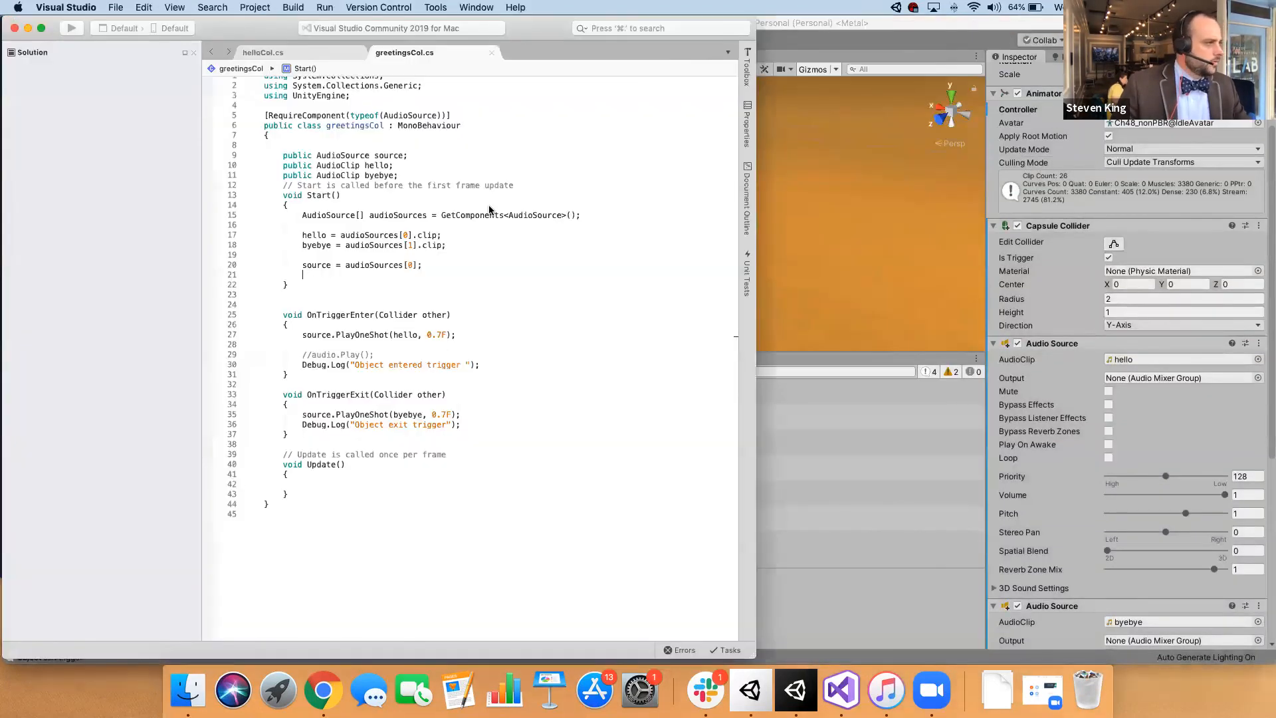
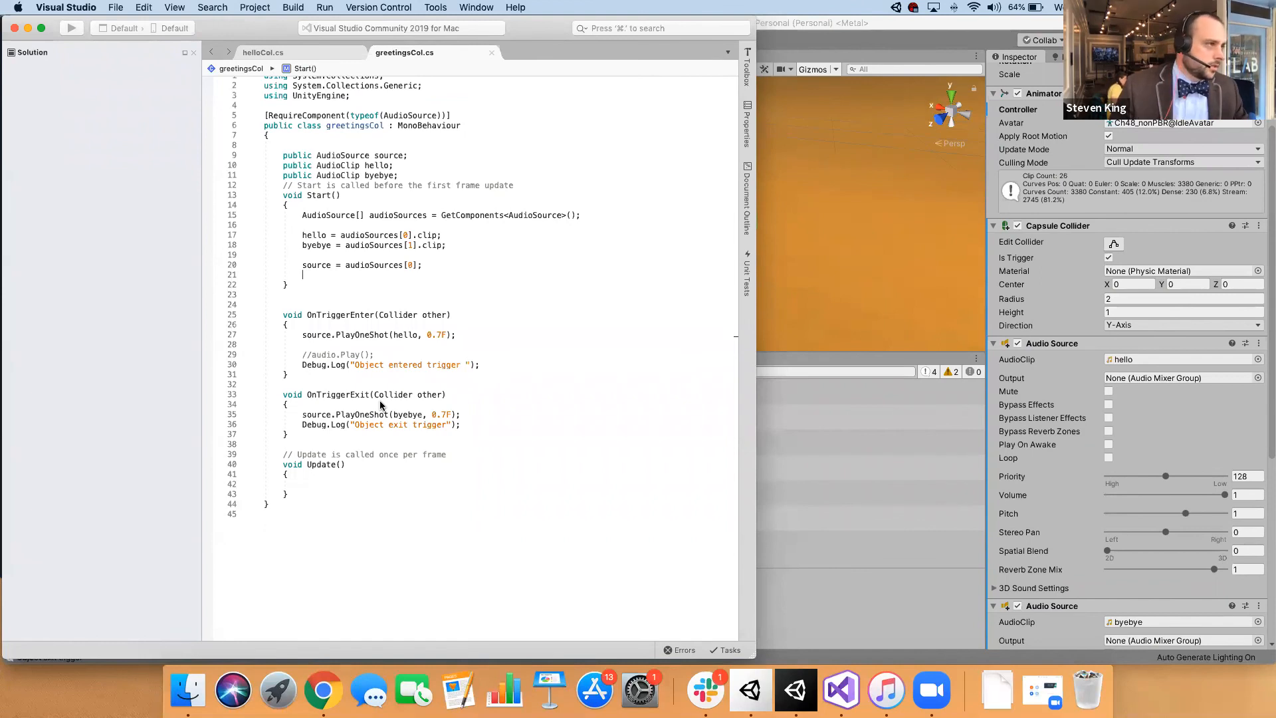
{"action": "left_click", "coordinate": [909, 270]}
{"action": "left_click", "coordinate": [680, 186]}
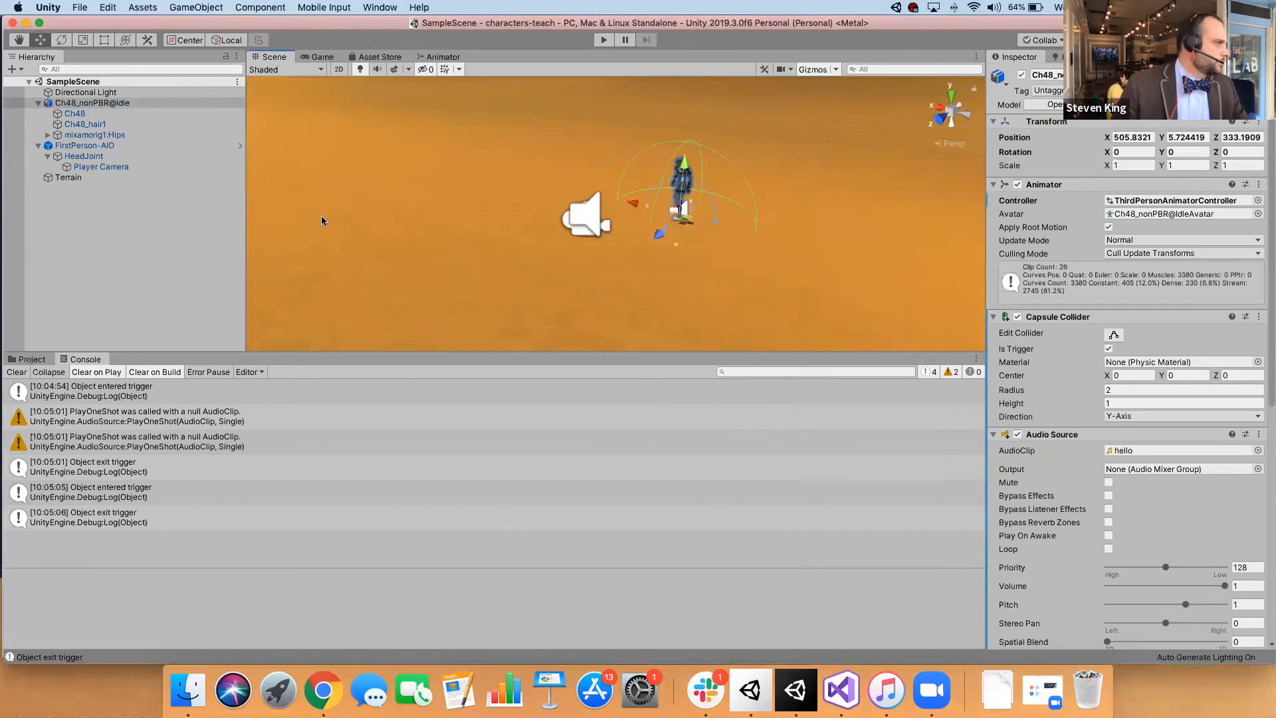
- Expand the Dirt & Gravel Clips settings of FirstPerson-AIO and choose Gravel as their physic material
{"action": "left_click", "coordinate": [59, 146]}
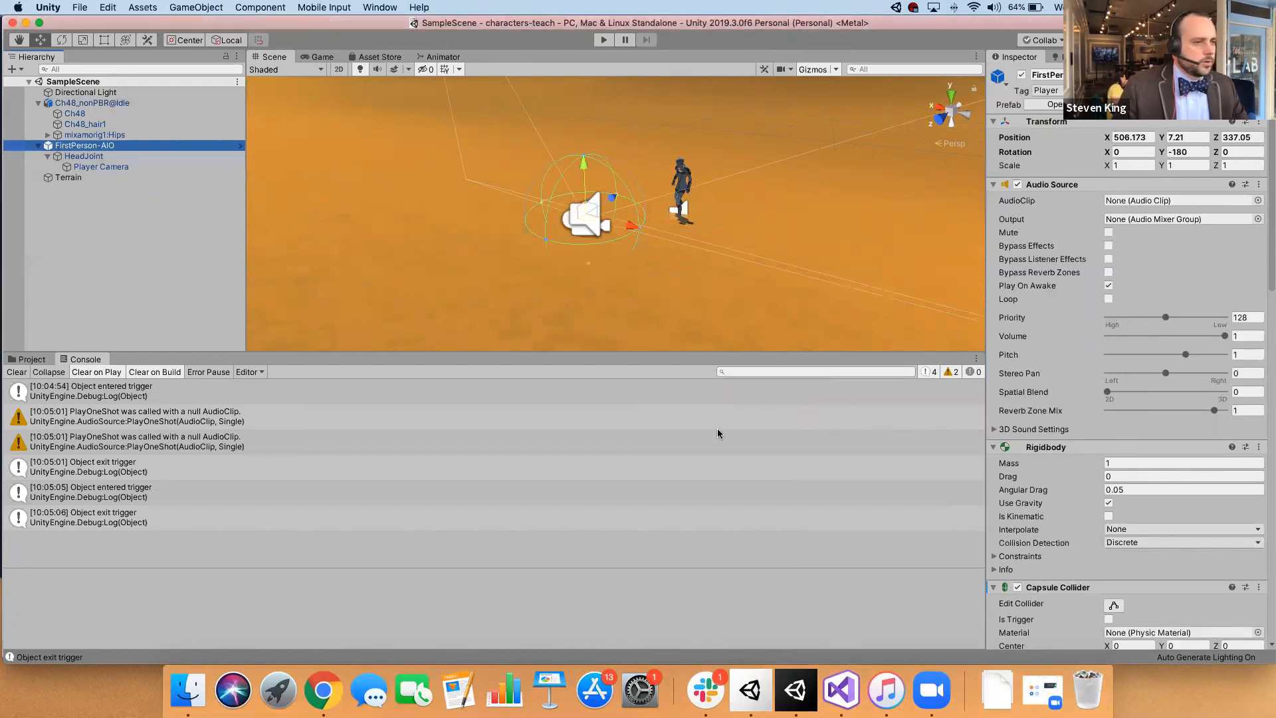
{"action": "scroll", "coordinate": [1050, 306], "scroll_direction": "down", "scroll_amount": 10}
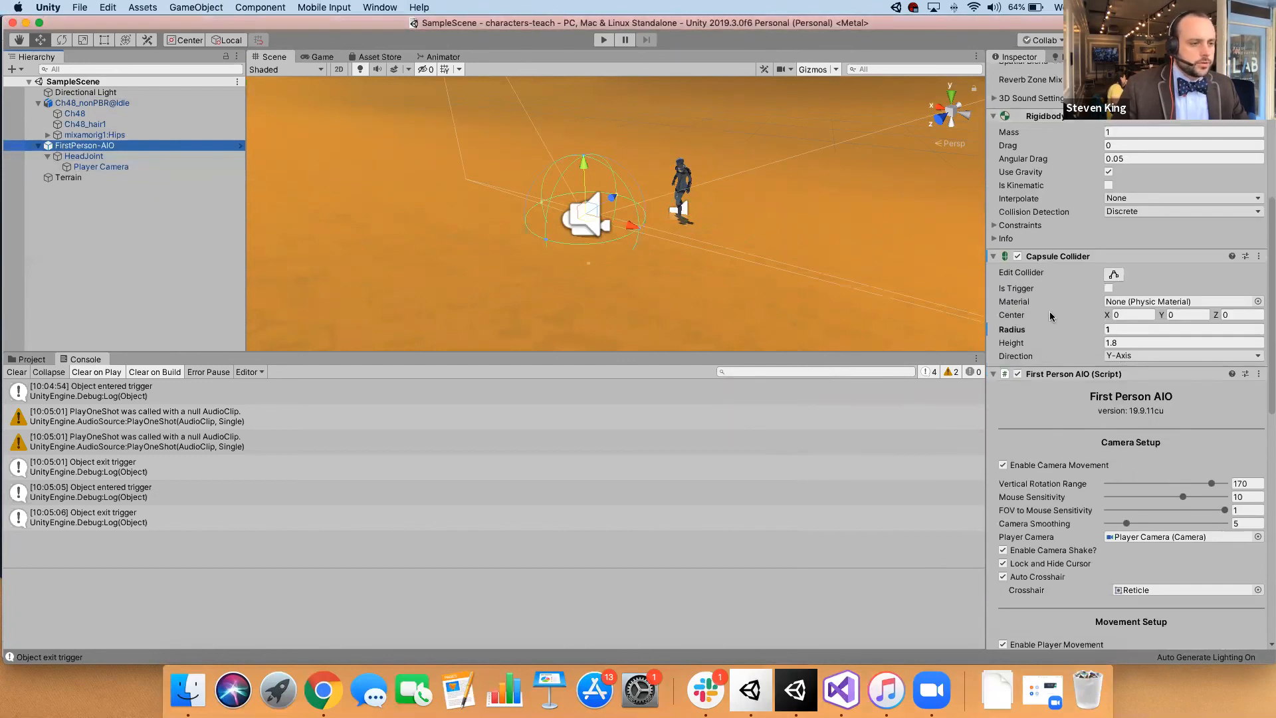
{"action": "scroll", "coordinate": [1050, 315], "scroll_direction": "down", "scroll_amount": 15}
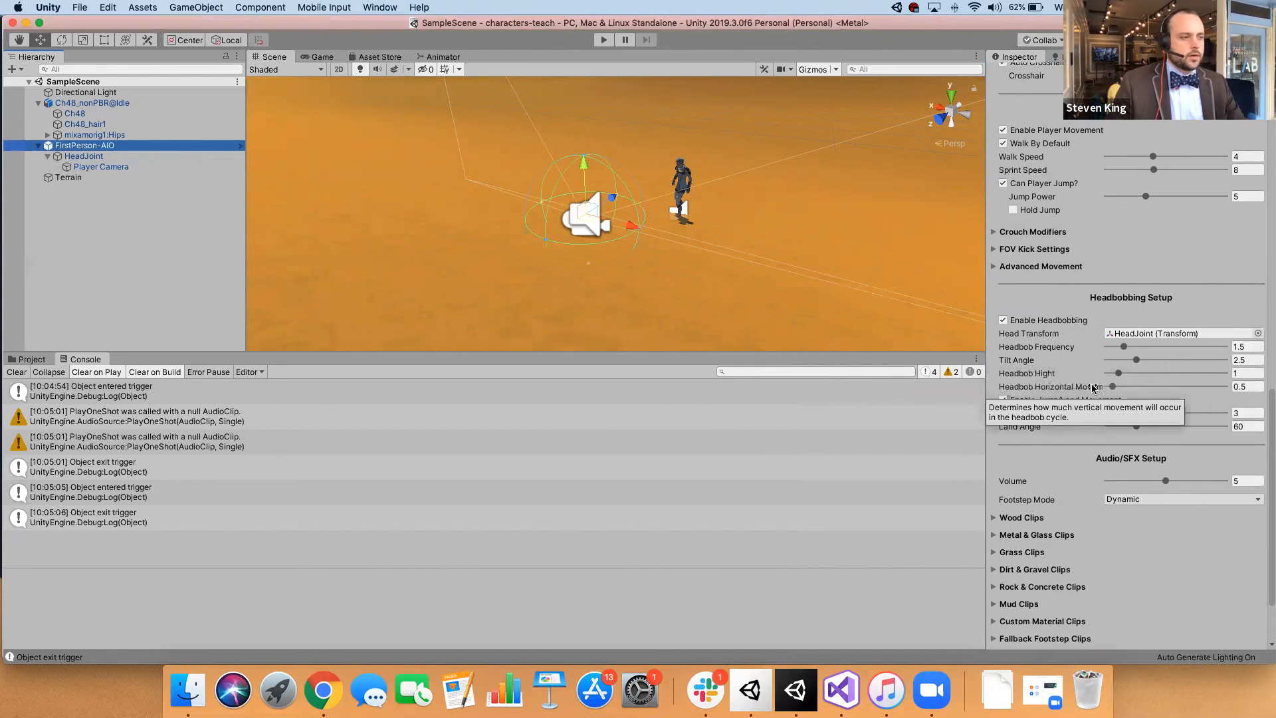
{"action": "scroll", "coordinate": [1080, 385], "scroll_direction": "down", "scroll_amount": 3}
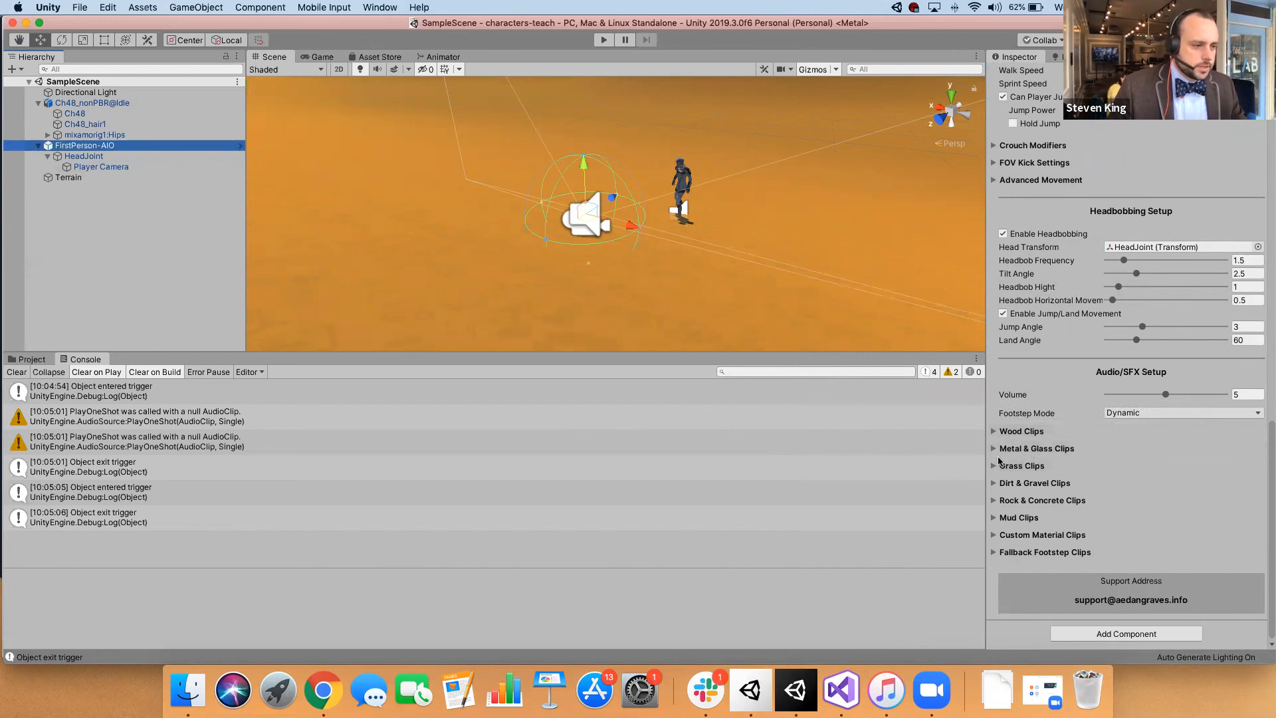
{"action": "left_click", "coordinate": [995, 484]}
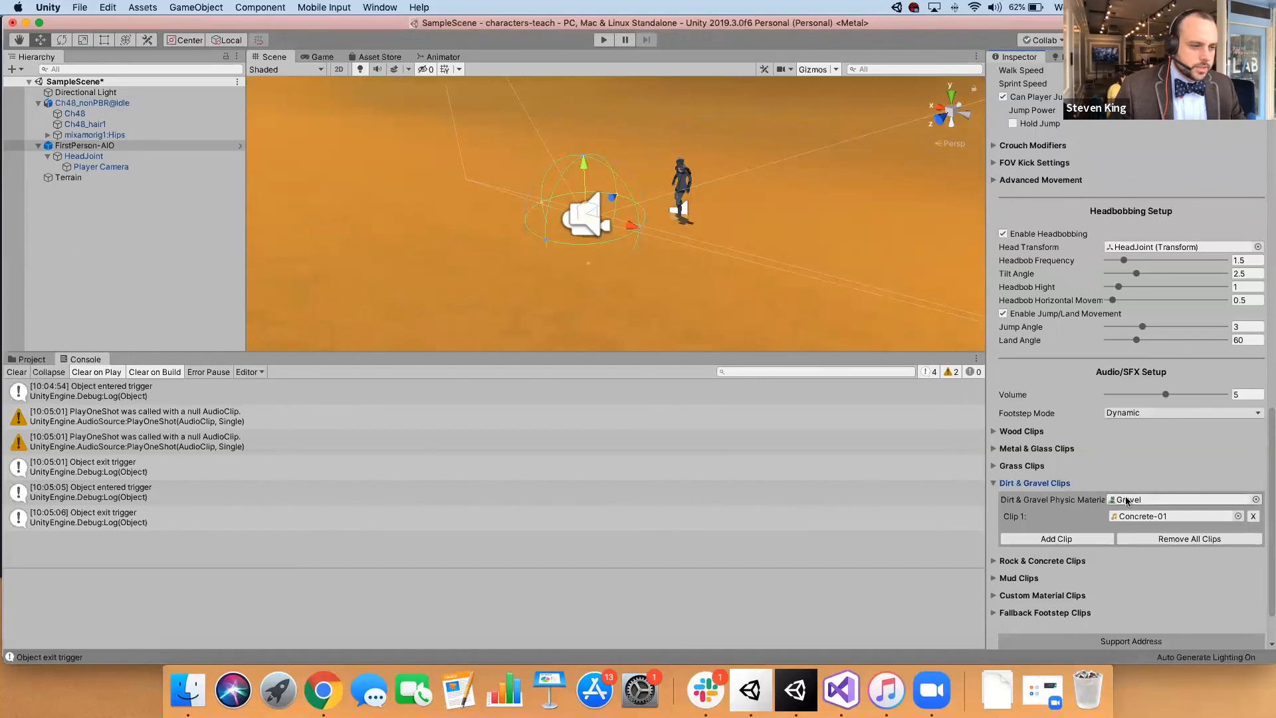
{"action": "left_click", "coordinate": [1255, 500]}
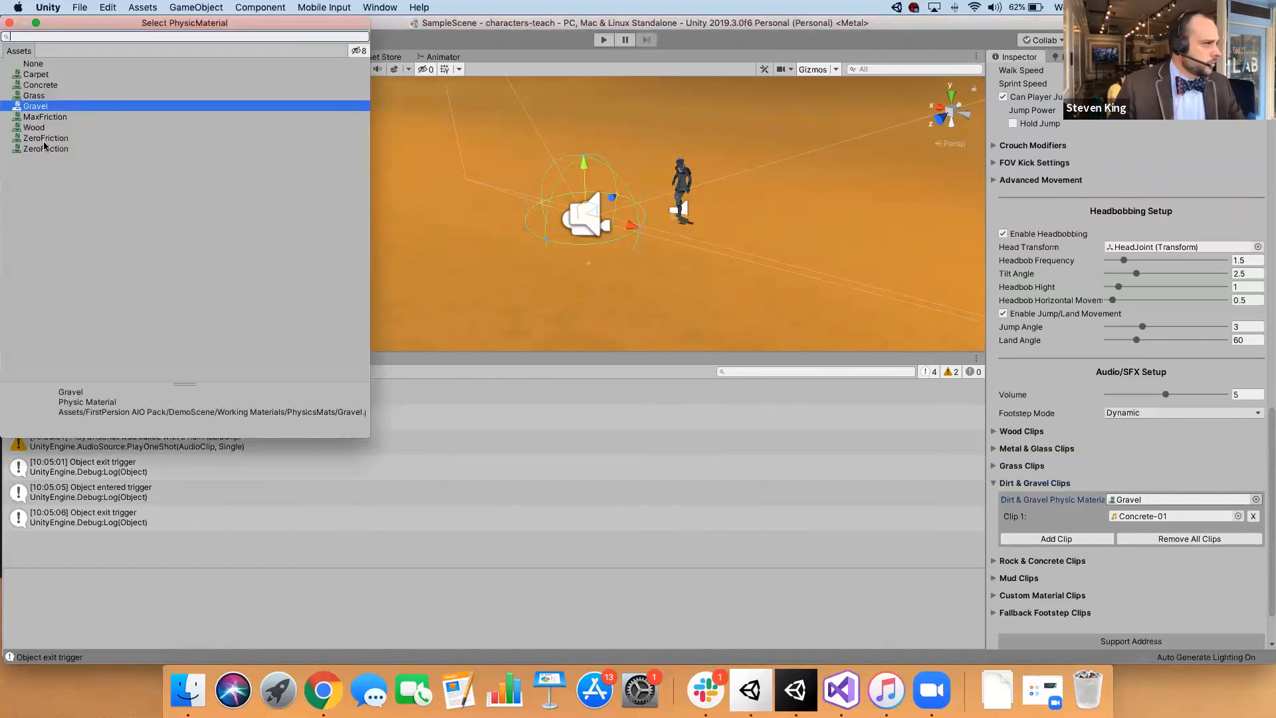
{"action": "left_click", "coordinate": [20, 110]}
{"action": "left_click", "coordinate": [9, 23]}
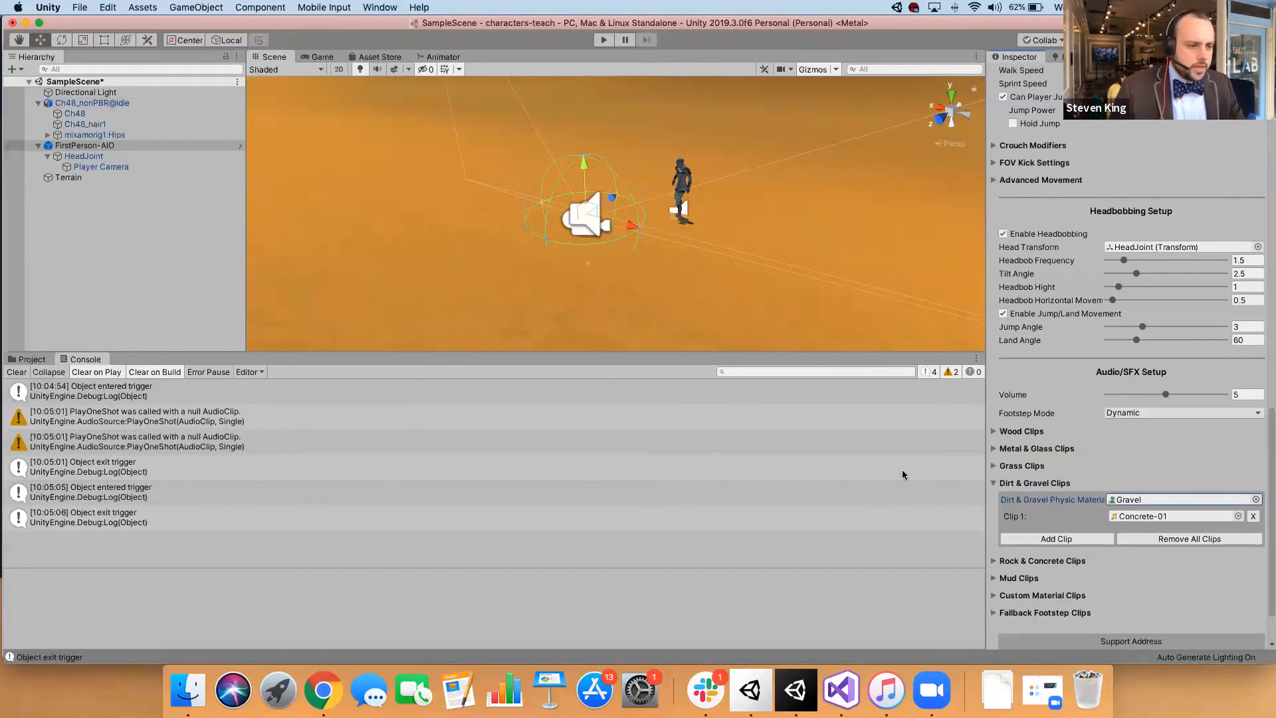
- Set Clip 1 of FirstPerson-AIO's Dirt & Gravel Clips to Concrete-02
{"action": "left_click", "coordinate": [1238, 516]}
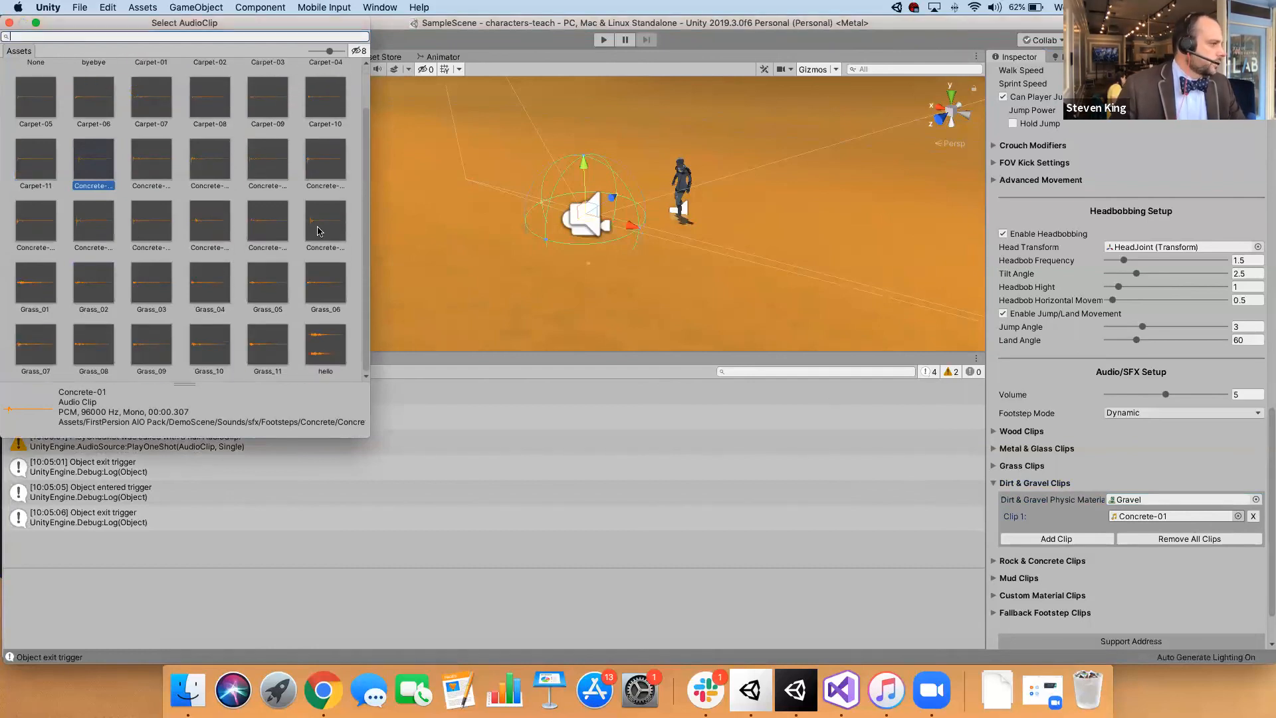
{"action": "left_click", "coordinate": [152, 160]}
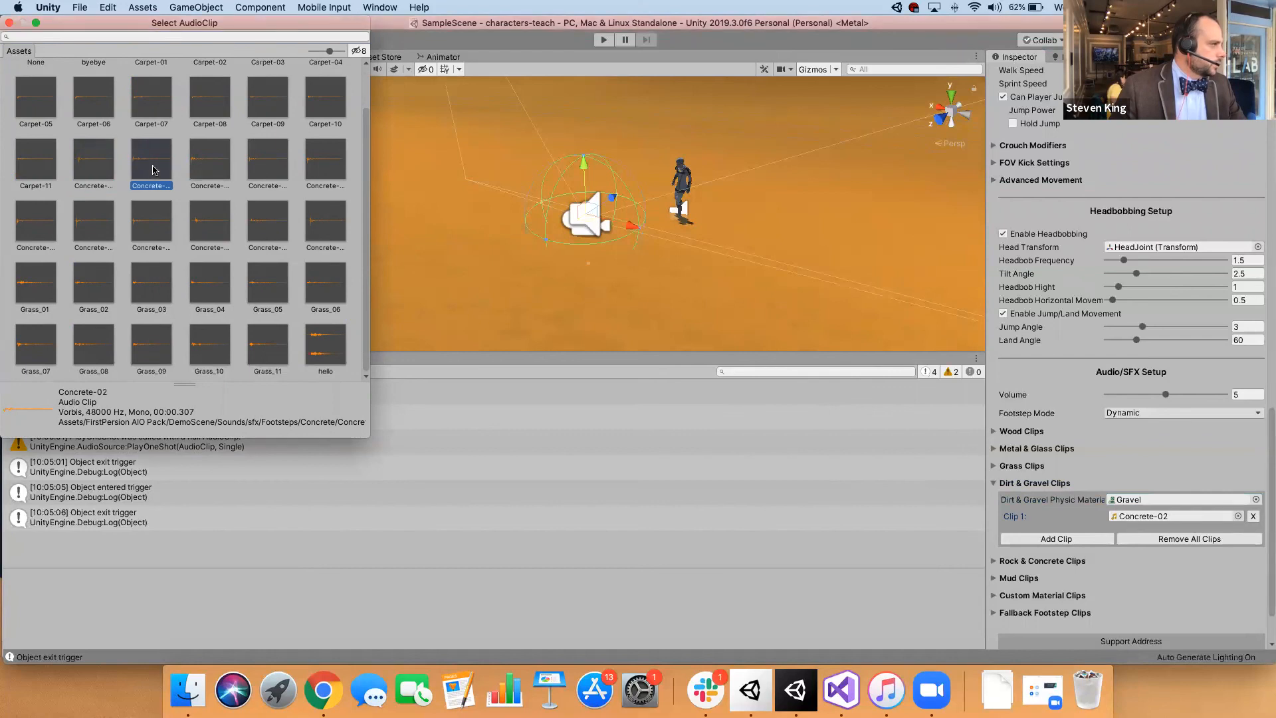
{"action": "double_click", "coordinate": [153, 169]}
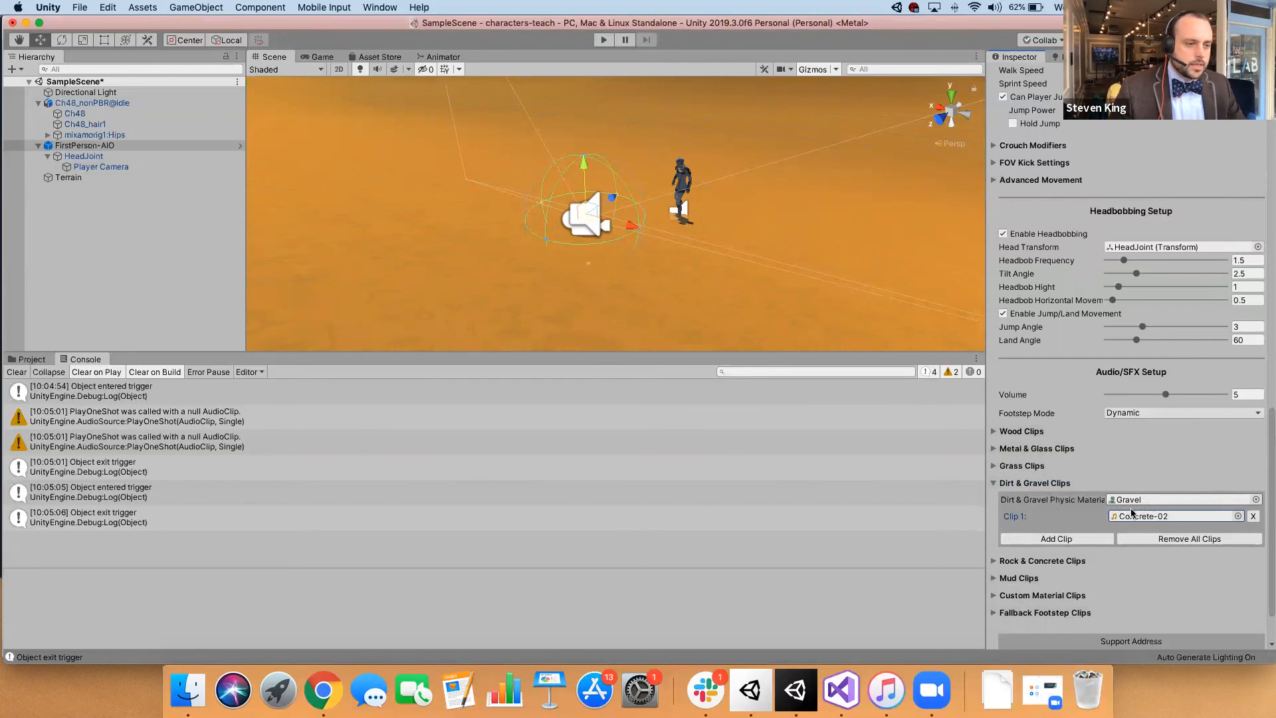
- Select the Terrain and check the available physic materials for its Terrain Collider without changing the assigned one
{"action": "left_click", "coordinate": [723, 303]}
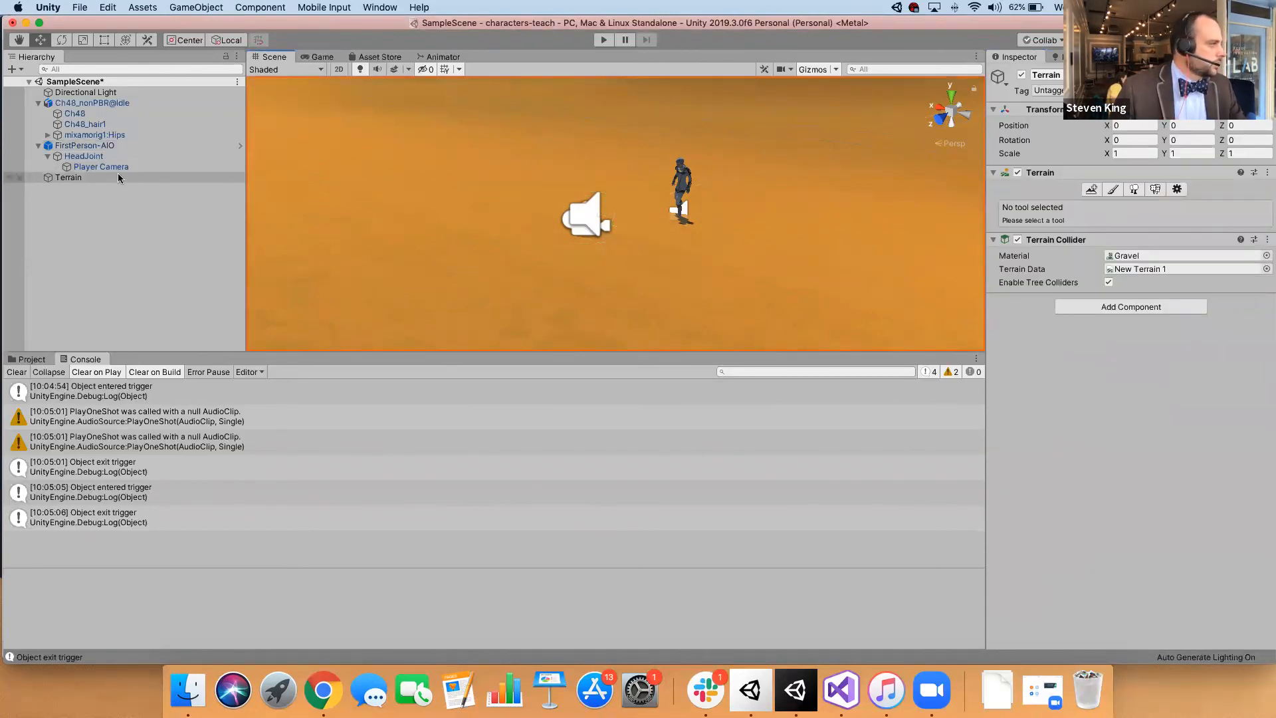
{"action": "left_click", "coordinate": [60, 178]}
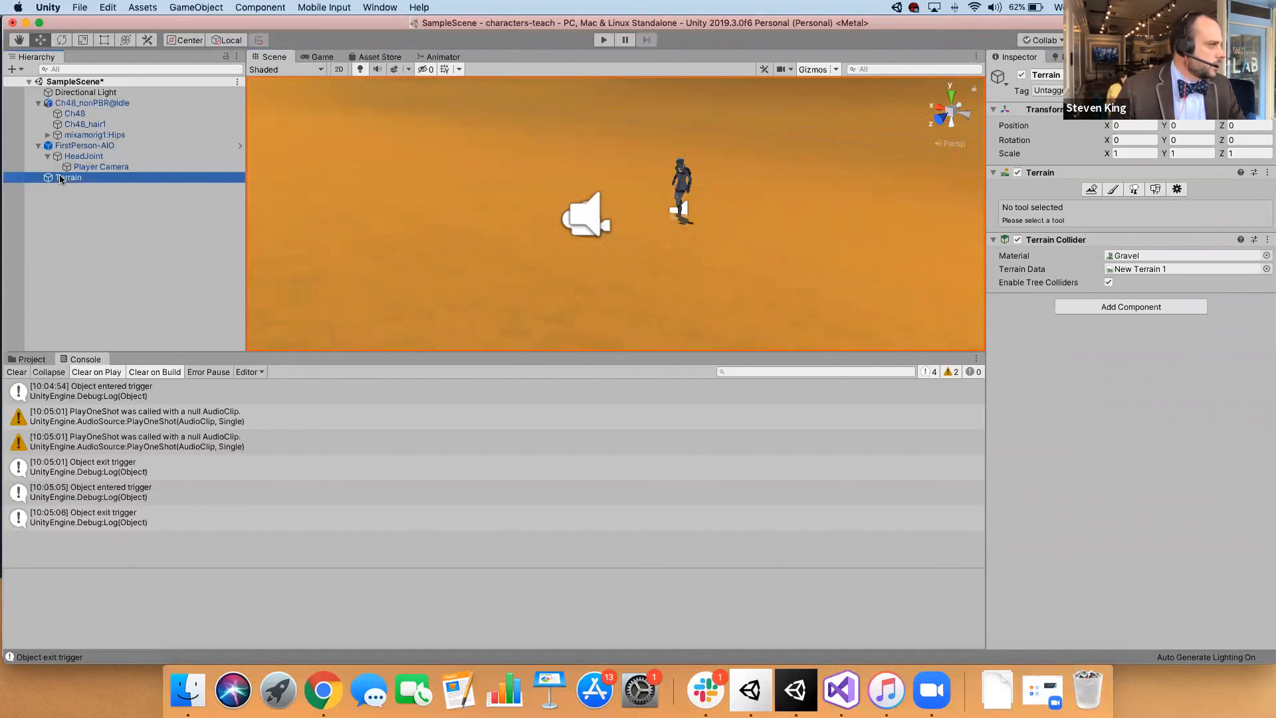
{"action": "left_click", "coordinate": [1266, 256]}
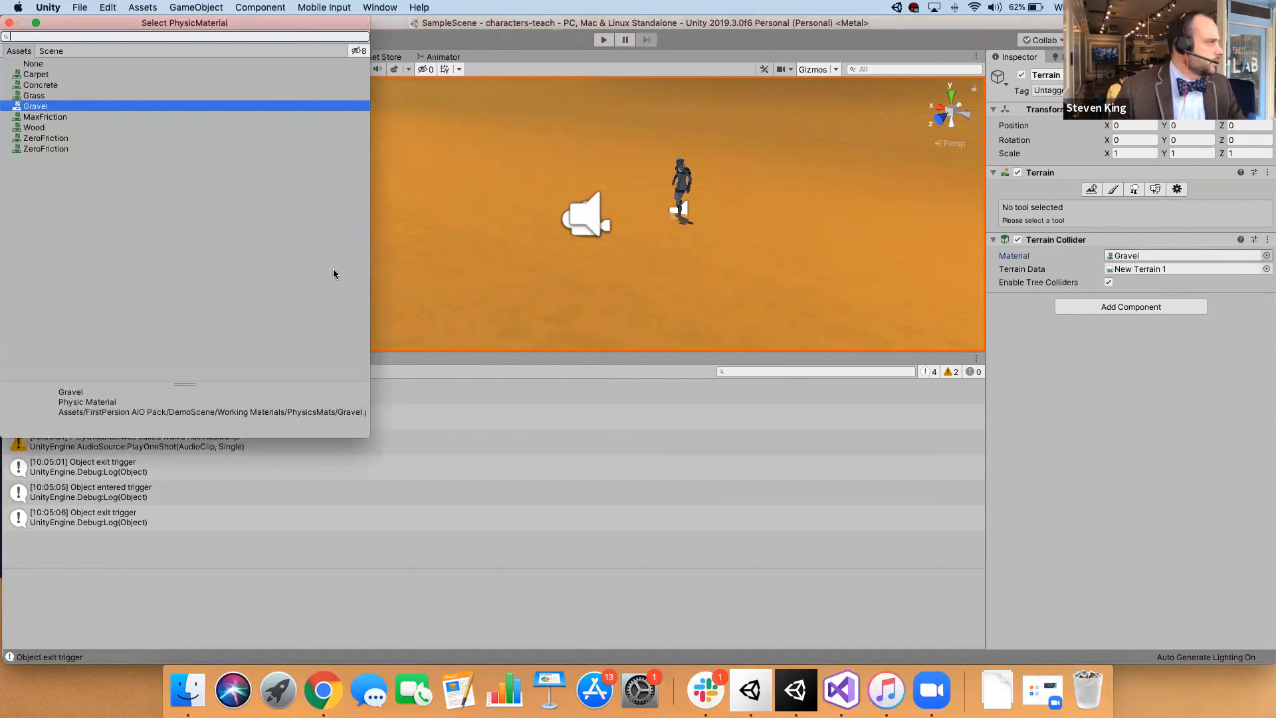
{"action": "left_click", "coordinate": [9, 23]}
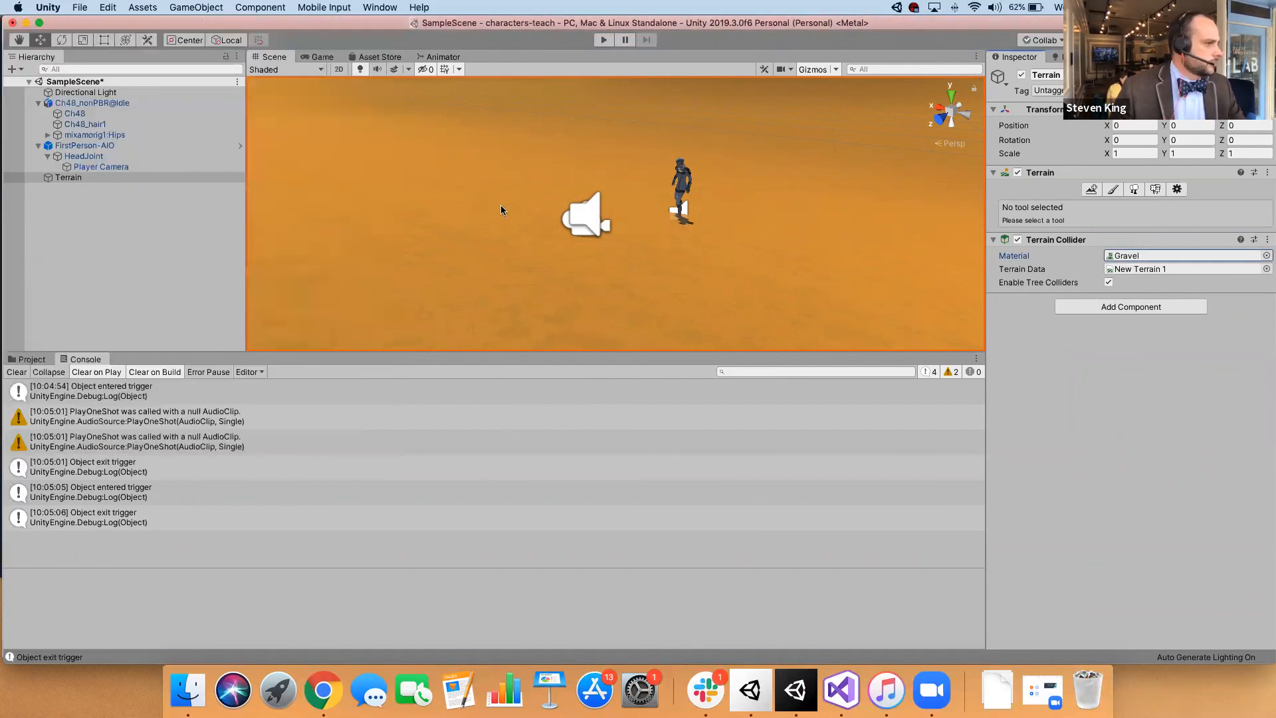
- Run the game and walk the player into and out of the Ch48 character's trigger zone to test footsteps and greetings
{"action": "left_click", "coordinate": [603, 37]}
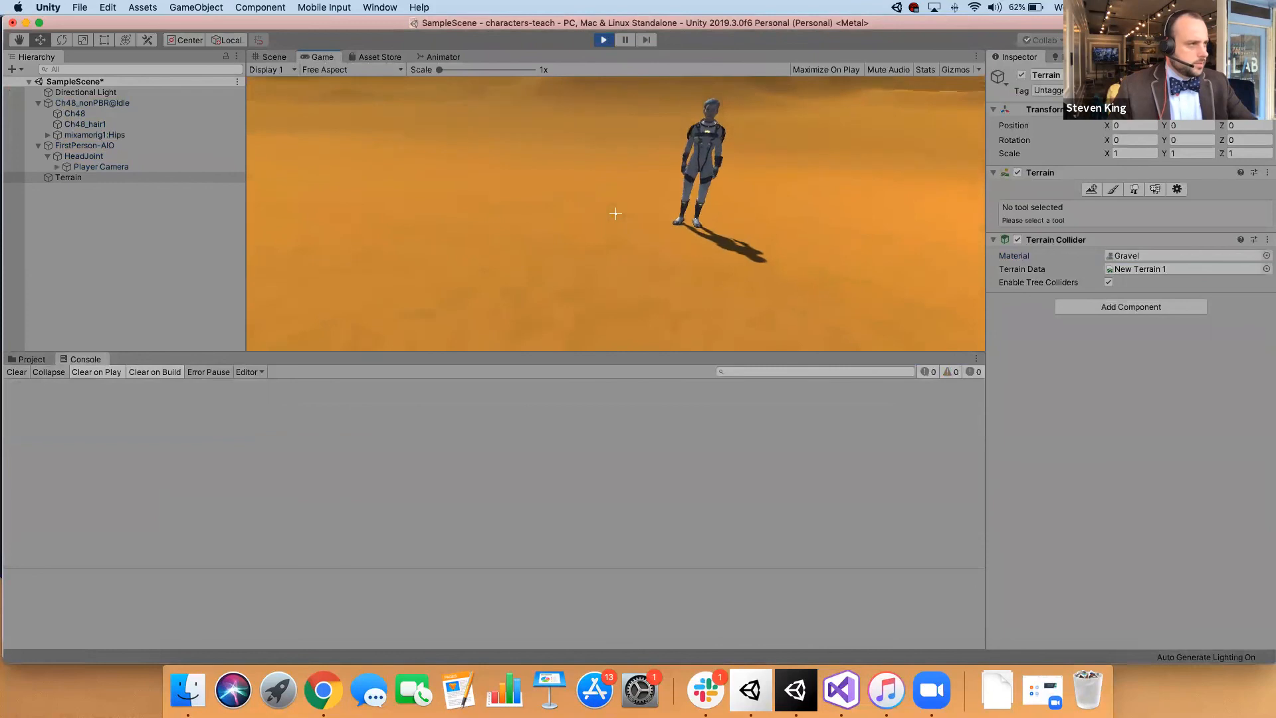
{"action": "key", "text": "w"}
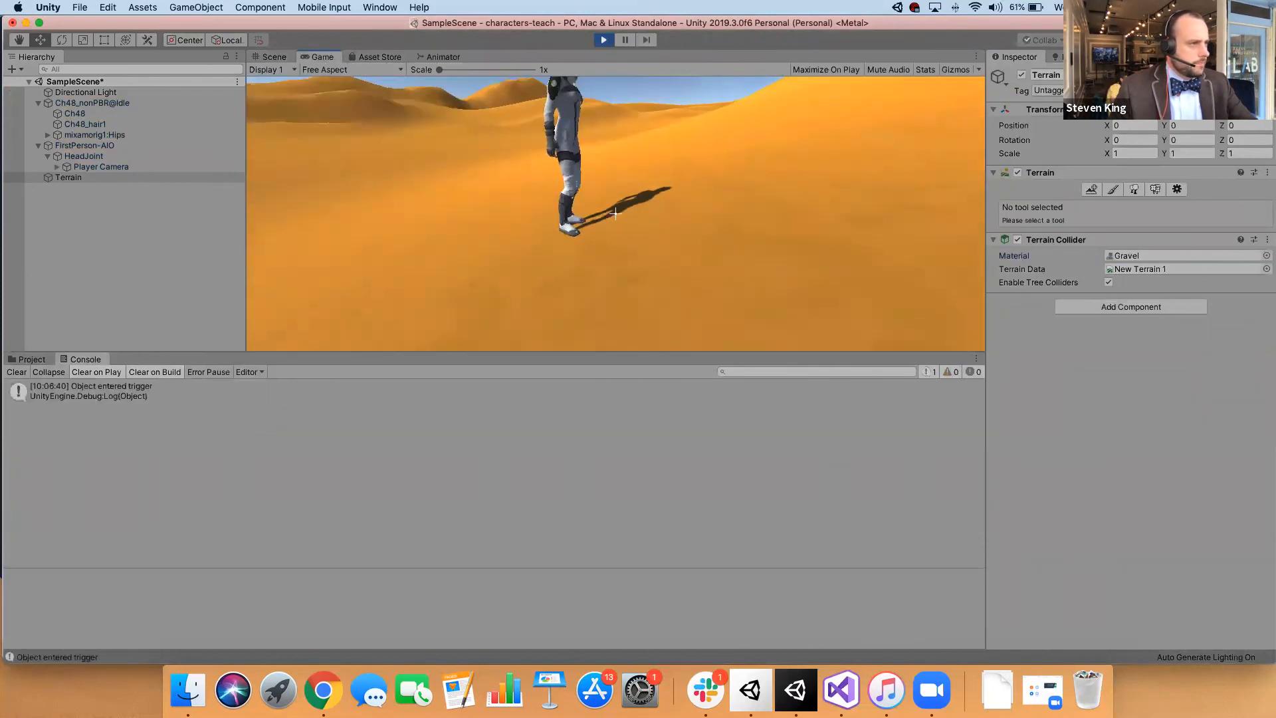
{"action": "key", "text": "s"}
{"action": "key", "text": "w"}
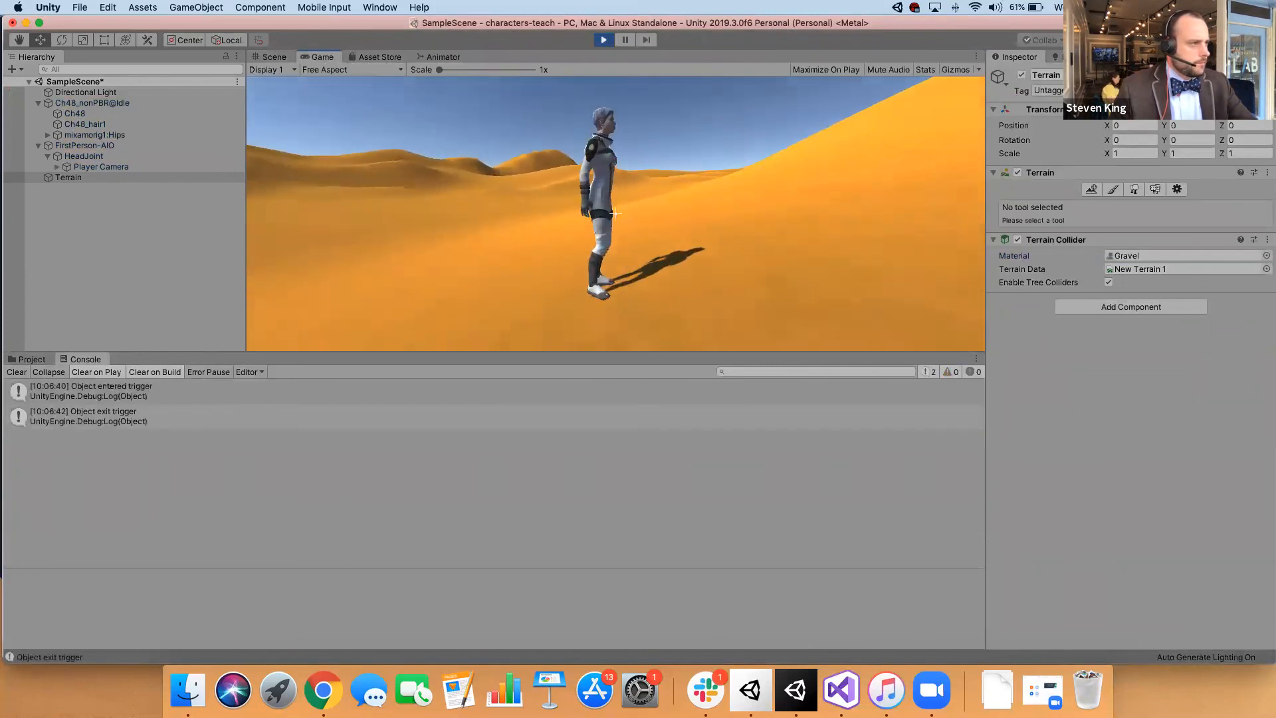